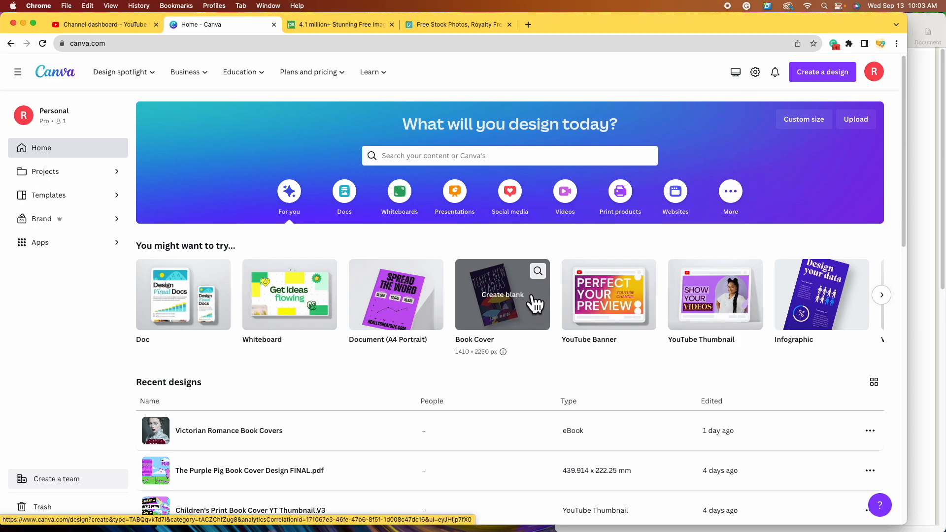
- Search Canva for 'book cover' templates and browse the 4,717 results
click(461, 156)
text(book cover)
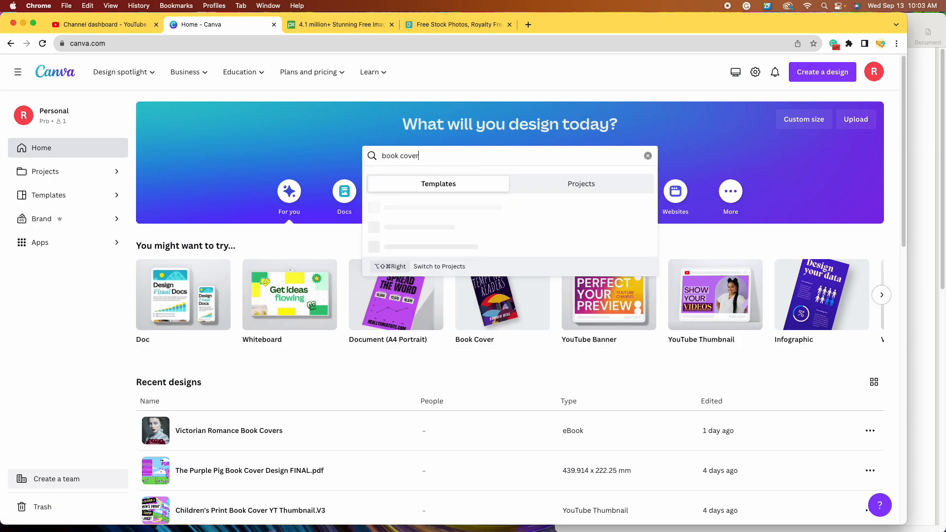
key(Return)
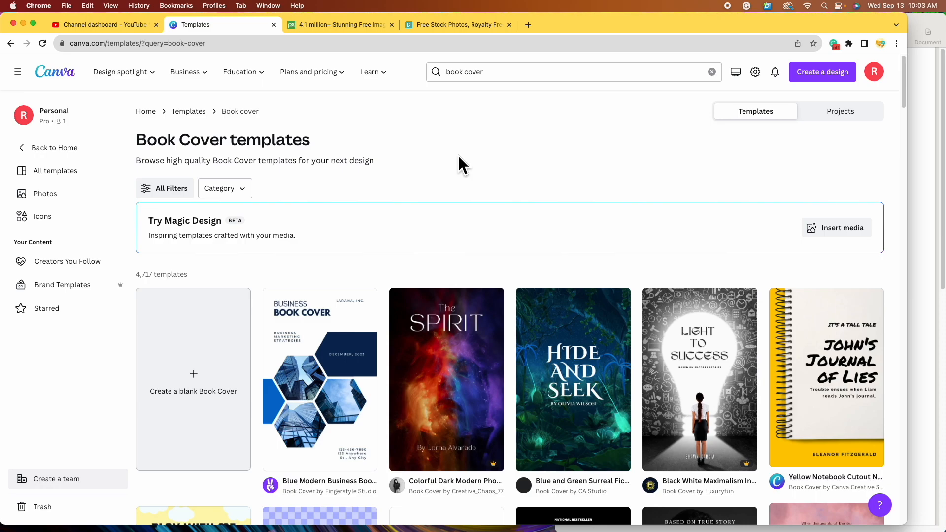
scroll(387, 287, down, 2)
scroll(387, 287, down, 10)
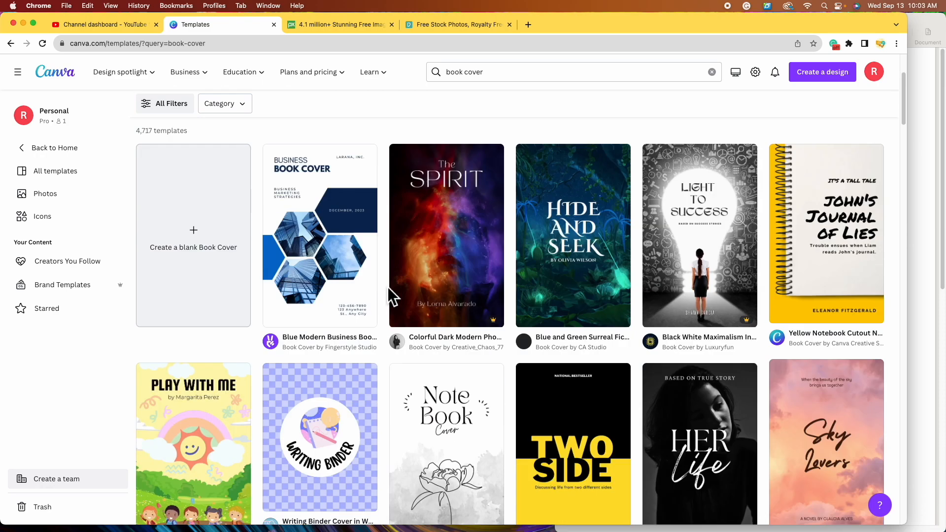
scroll(388, 294, down, 8)
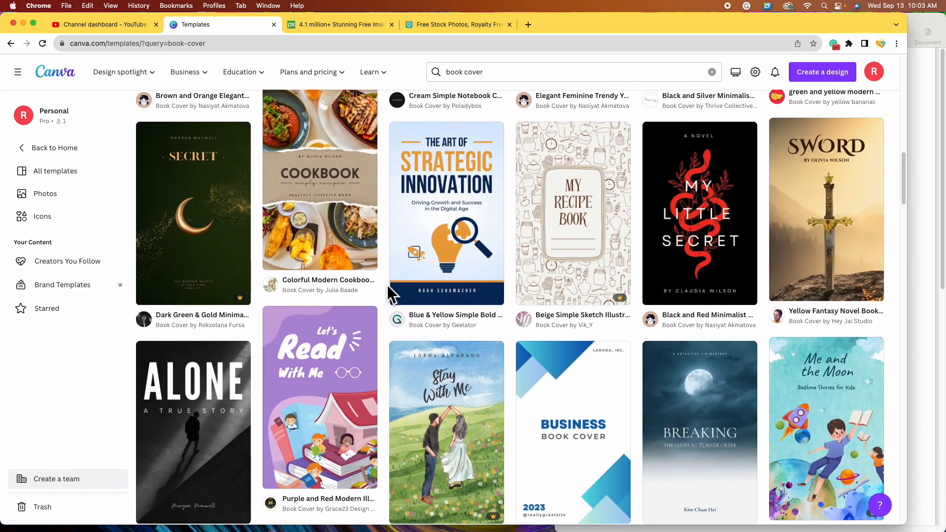
scroll(389, 294, up, 15)
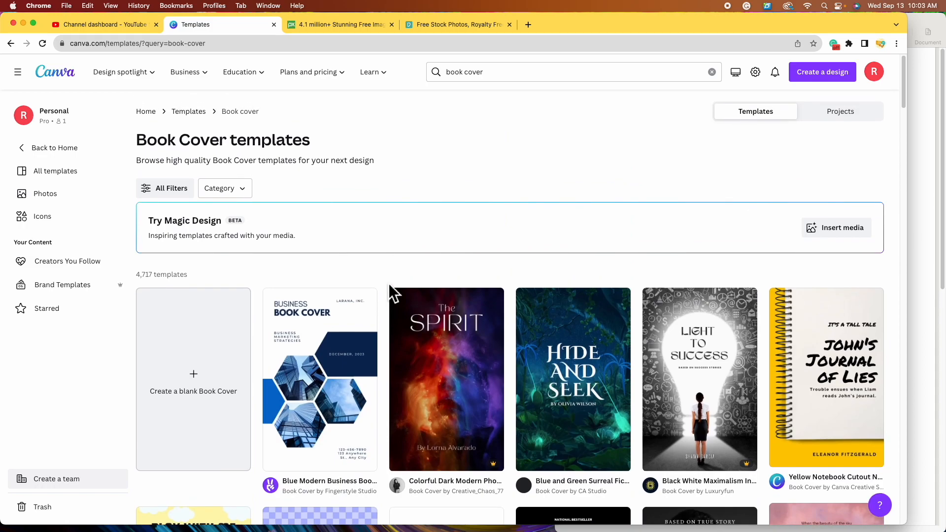
- Create a blank Book Cover design and bring up the Elements library
click(209, 409)
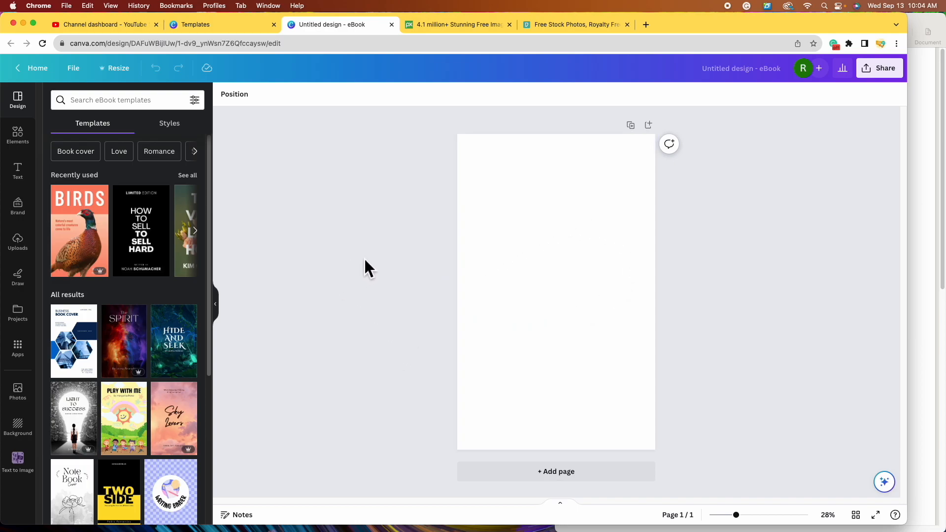
click(23, 143)
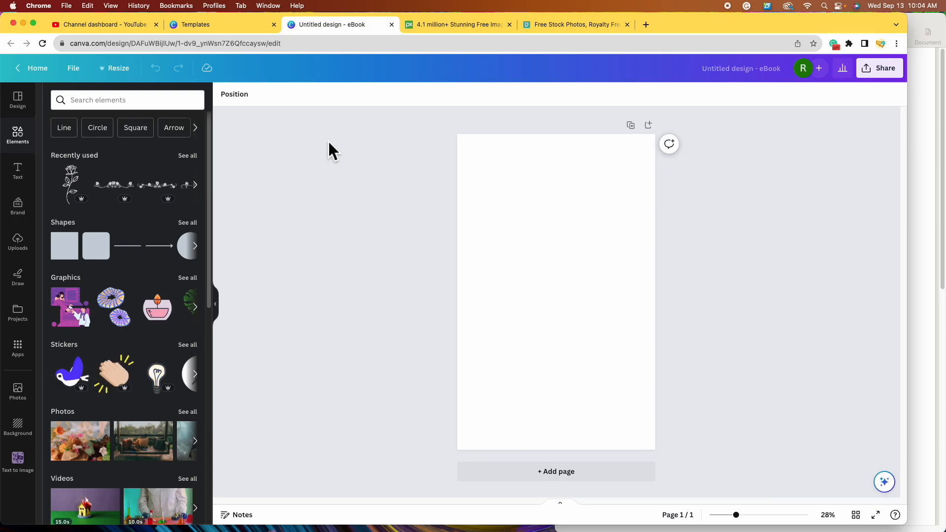
- Search elements for 'cottage' and browse the full set of cottage graphics
click(151, 101)
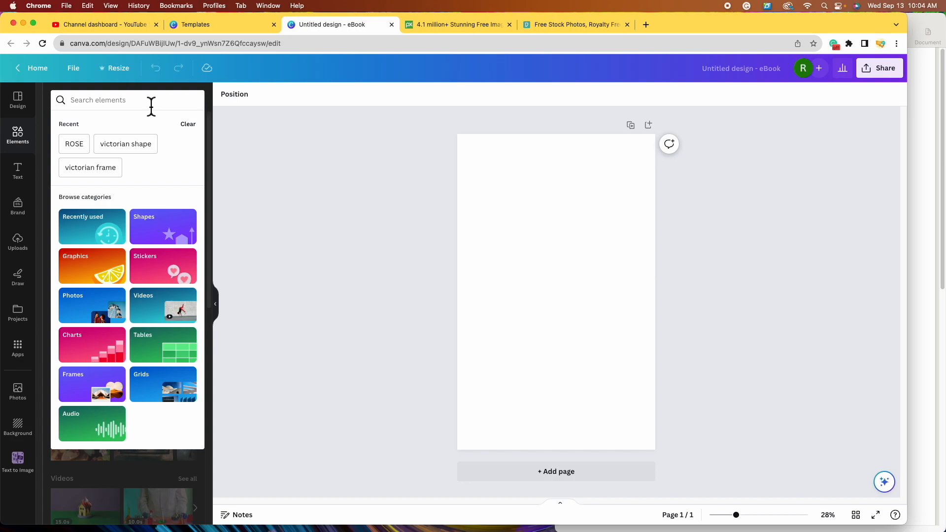
text(cottage)
key(Return)
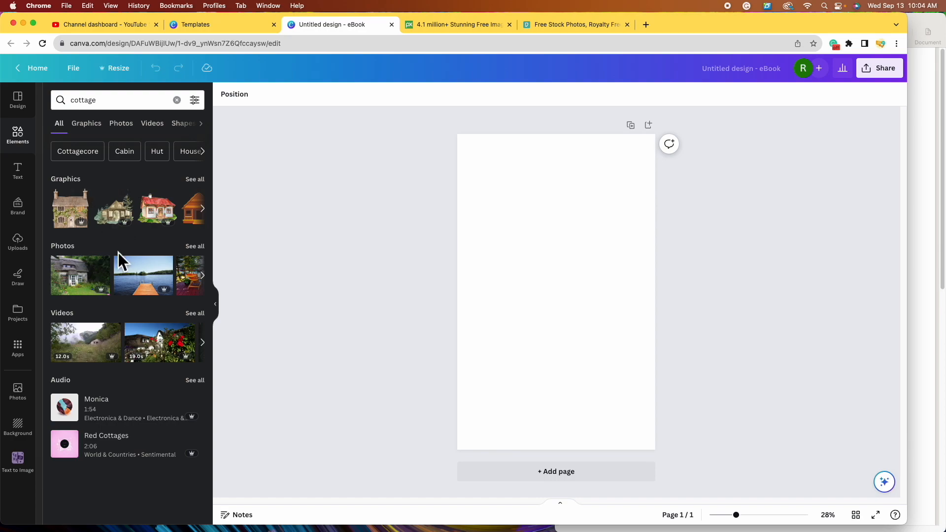
click(199, 177)
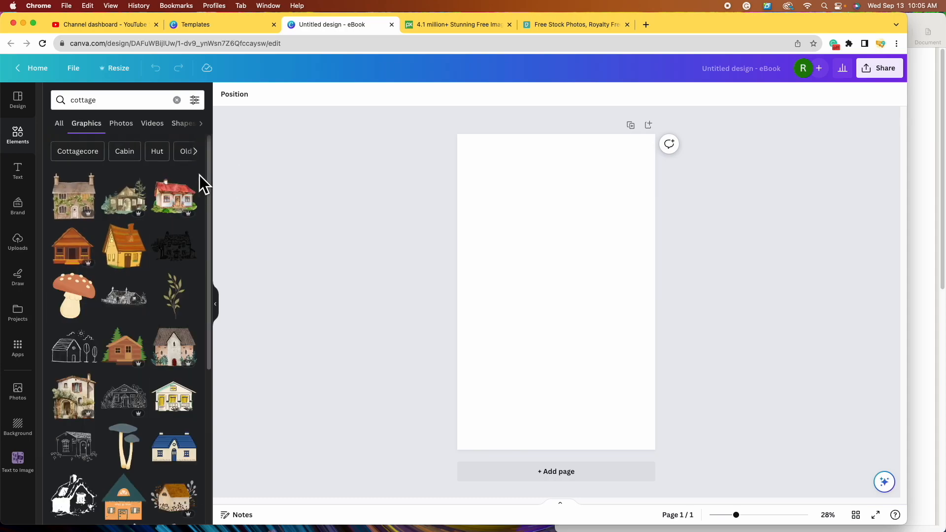
scroll(143, 303, down, 10)
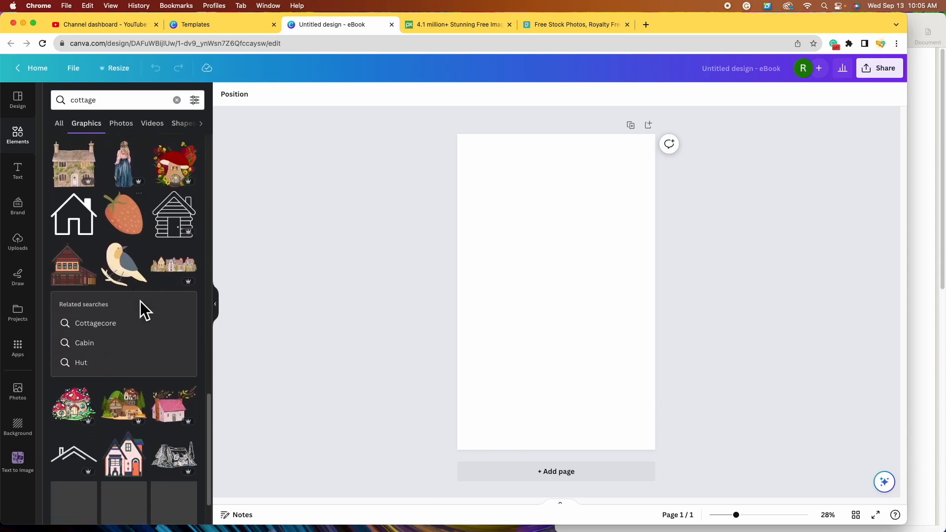
scroll(145, 306, down, 8)
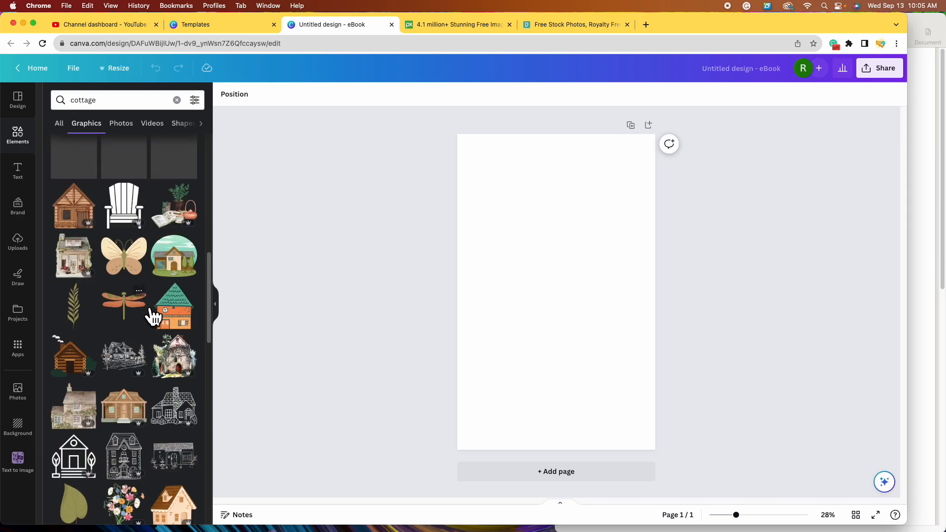
scroll(144, 302, up, 18)
- Change the search to 'christmas cottage' and browse the graphics results
click(143, 100)
text(c)
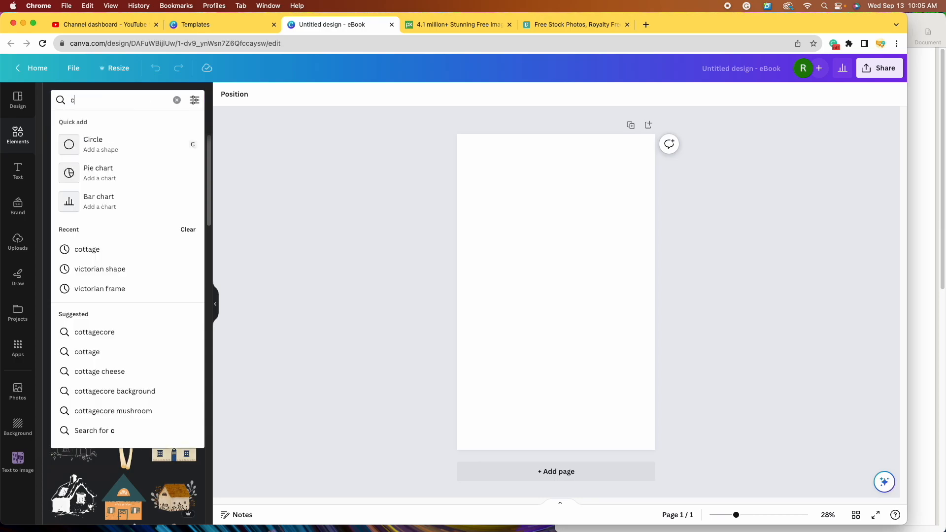
text(hristmas)
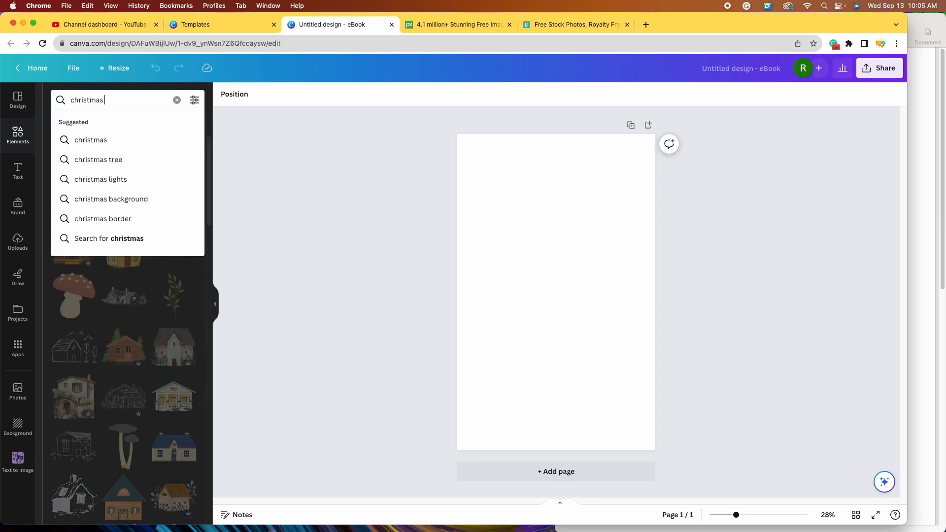
text( cottage)
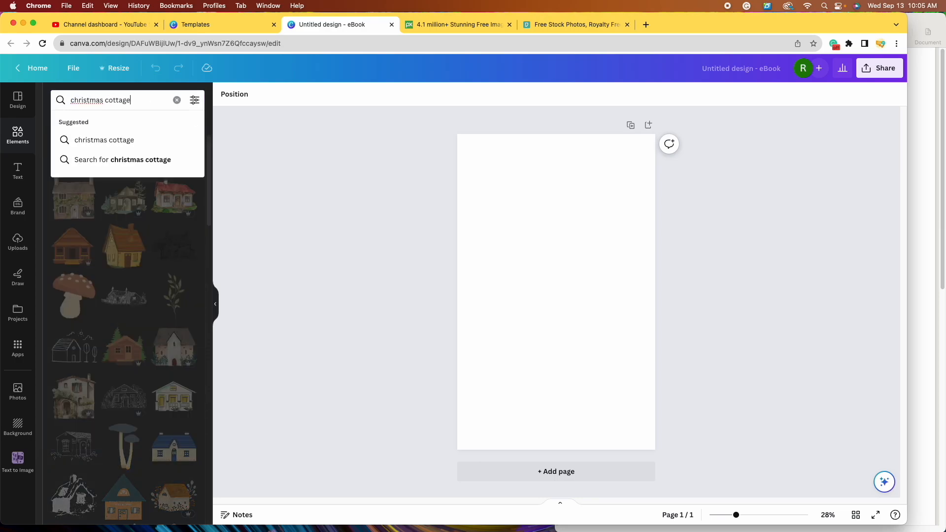
key(Return)
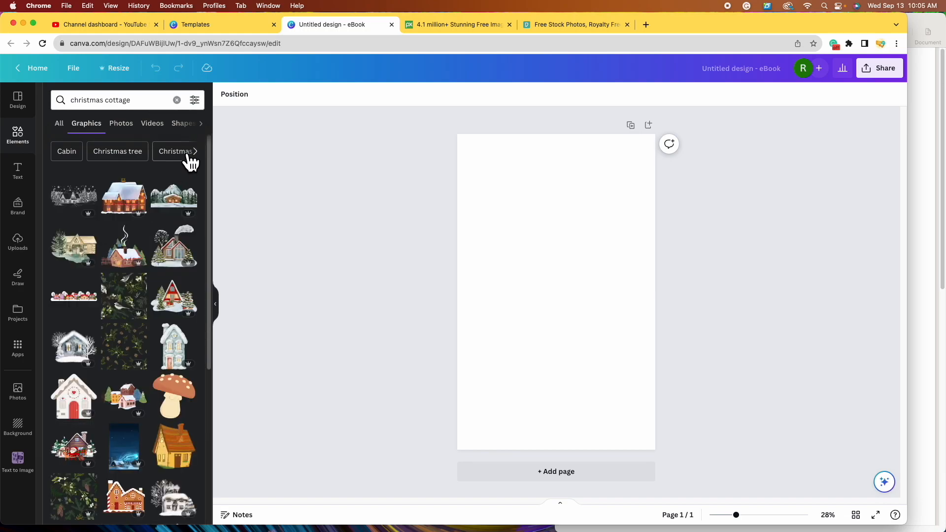
scroll(152, 293, down, 4)
scroll(152, 292, down, 2)
scroll(192, 252, up, 6)
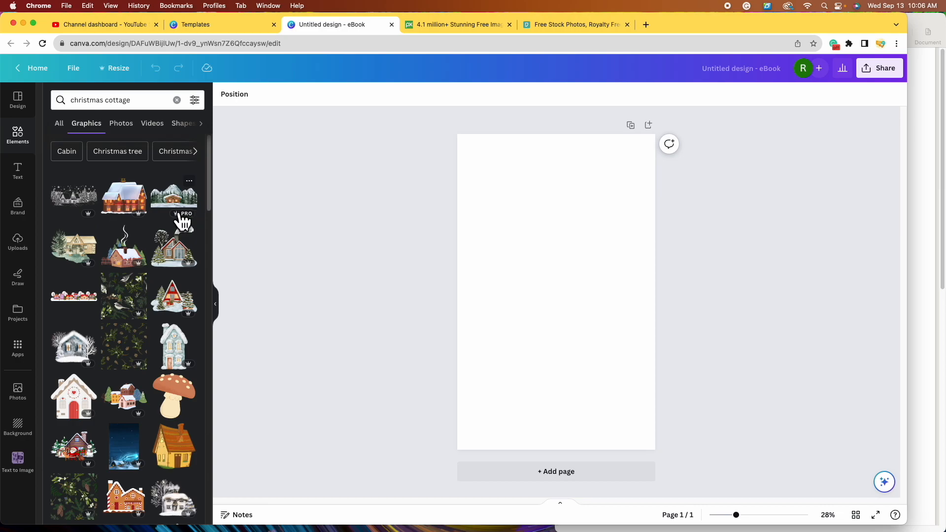
- Filter the christmas cottage graphics to free items only and browse them
click(196, 101)
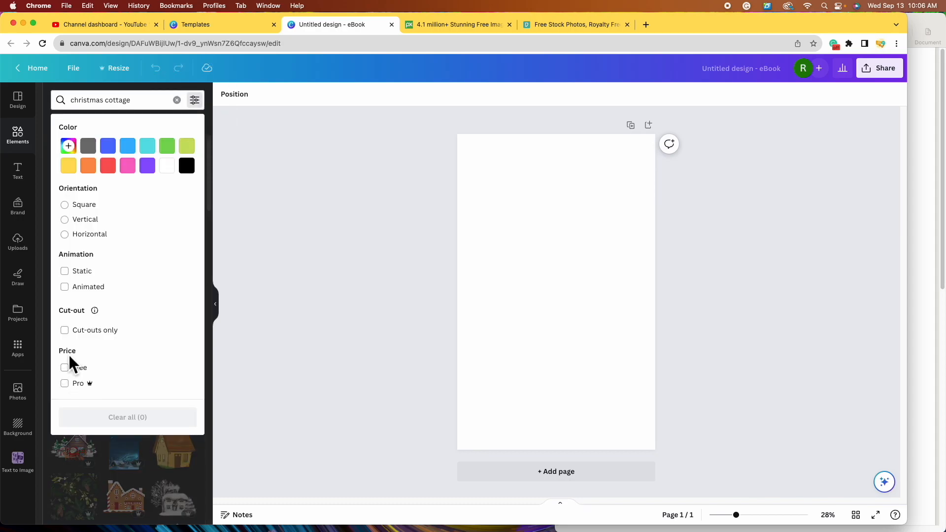
click(75, 368)
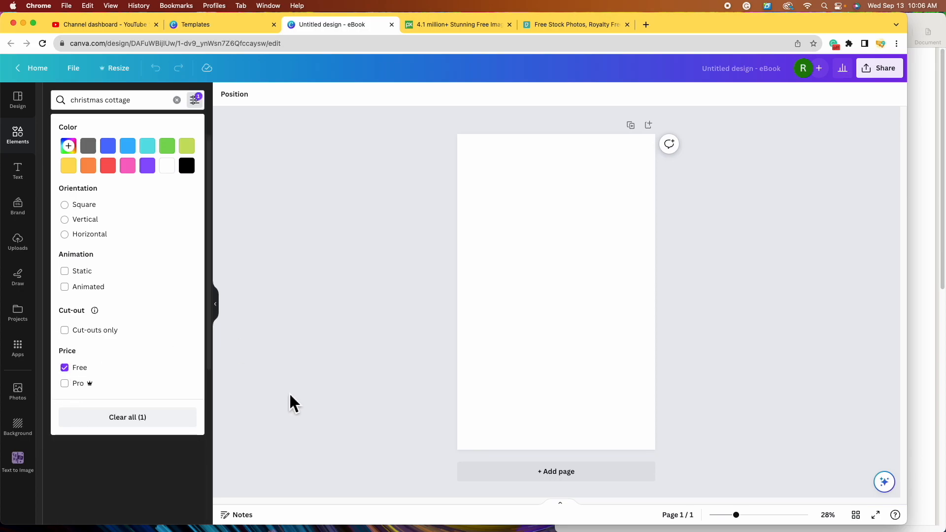
click(288, 392)
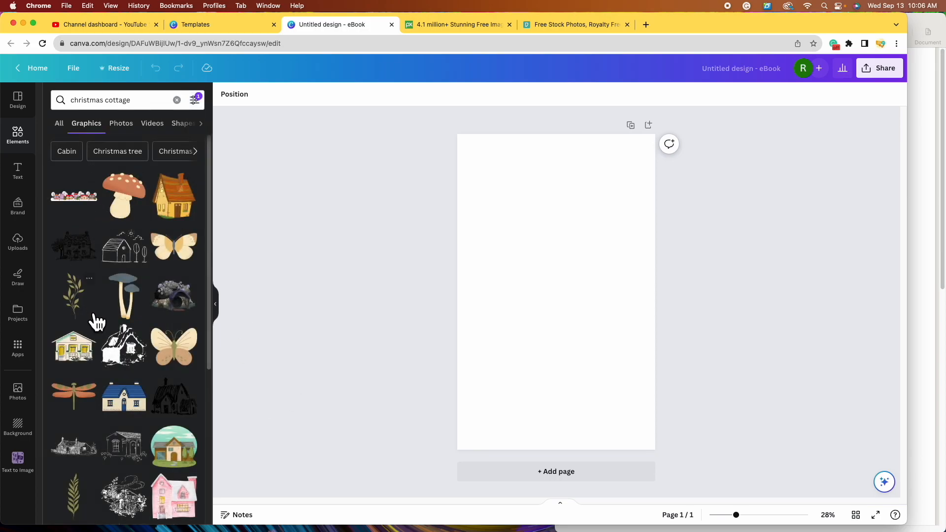
scroll(154, 301, down, 1)
scroll(155, 301, down, 5)
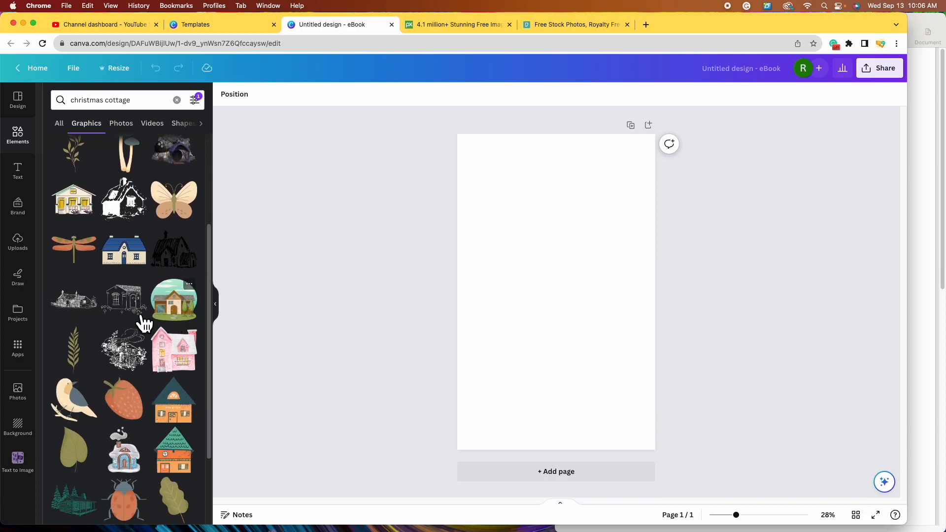
scroll(131, 330, down, 4)
scroll(137, 376, down, 4)
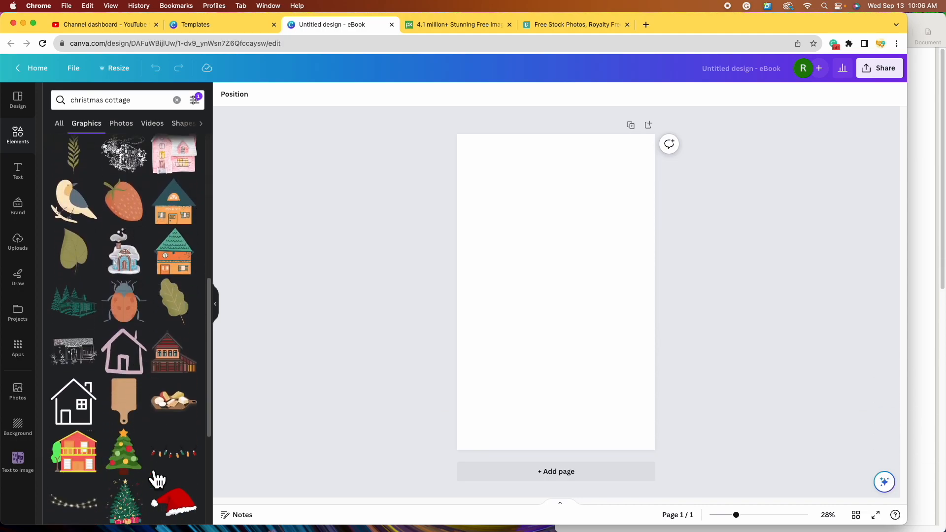
scroll(147, 419, down, 4)
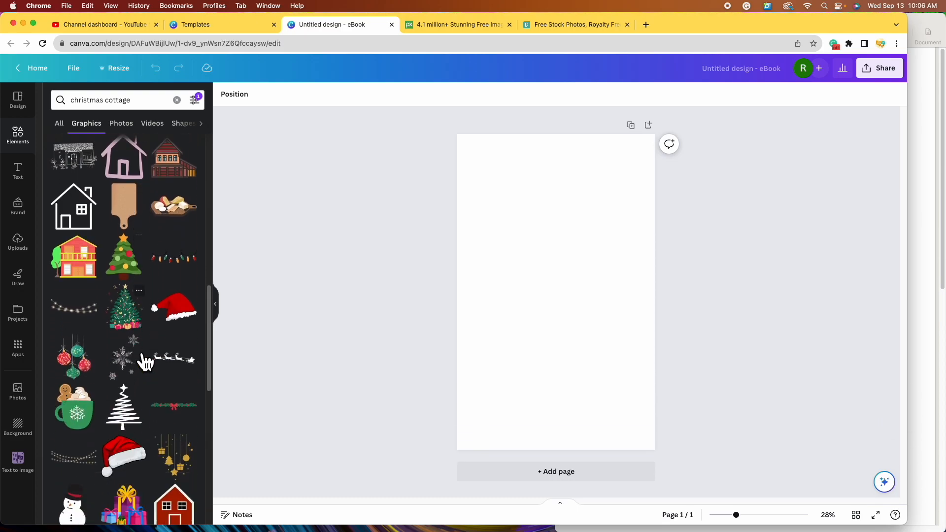
scroll(145, 364, up, 15)
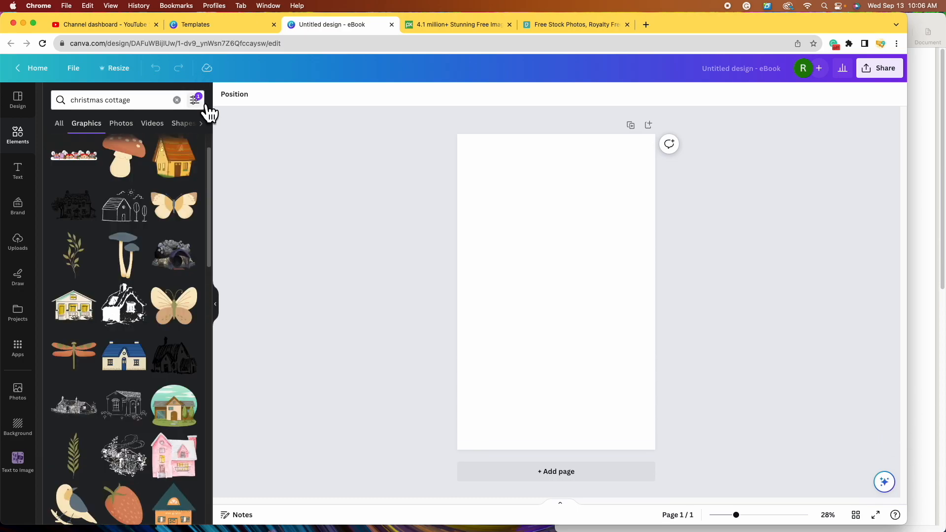
- Remove the free-only price filter and browse all christmas cottage graphics
click(205, 104)
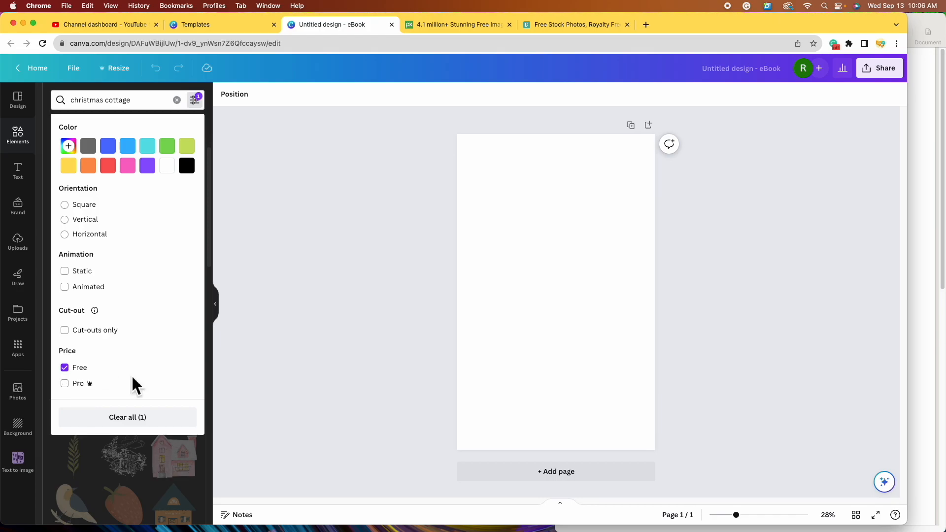
click(75, 369)
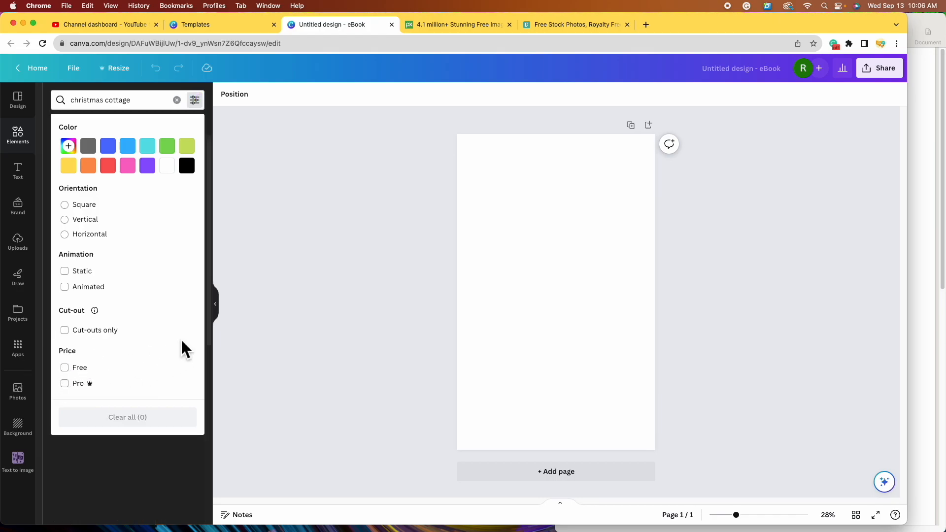
click(262, 335)
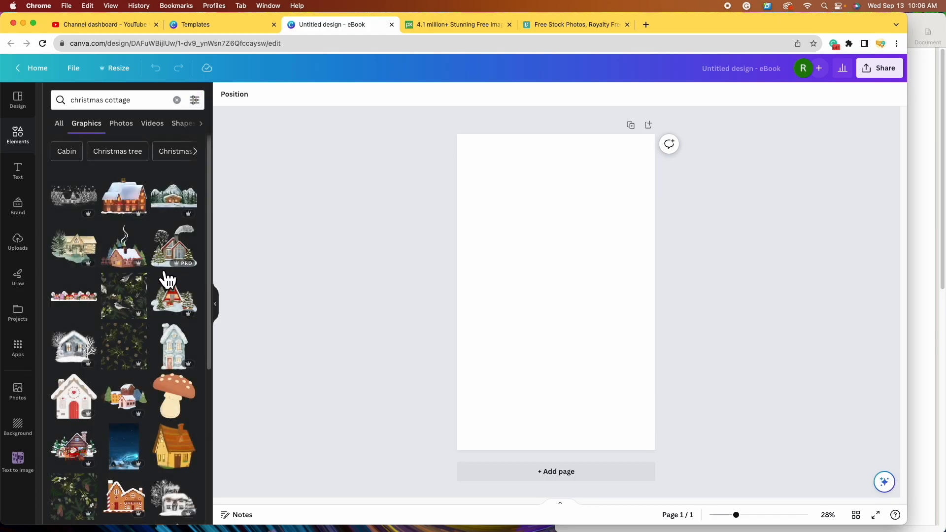
scroll(147, 293, down, 5)
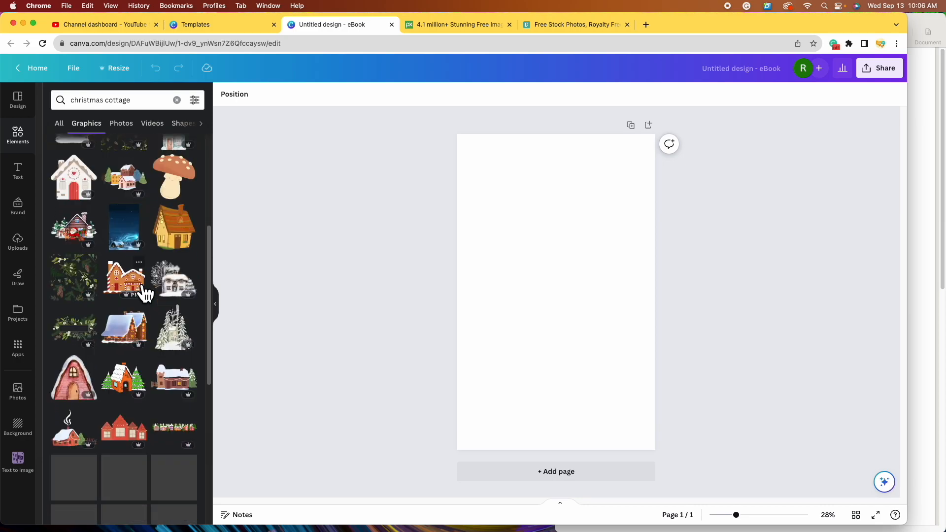
scroll(131, 258, down, 1)
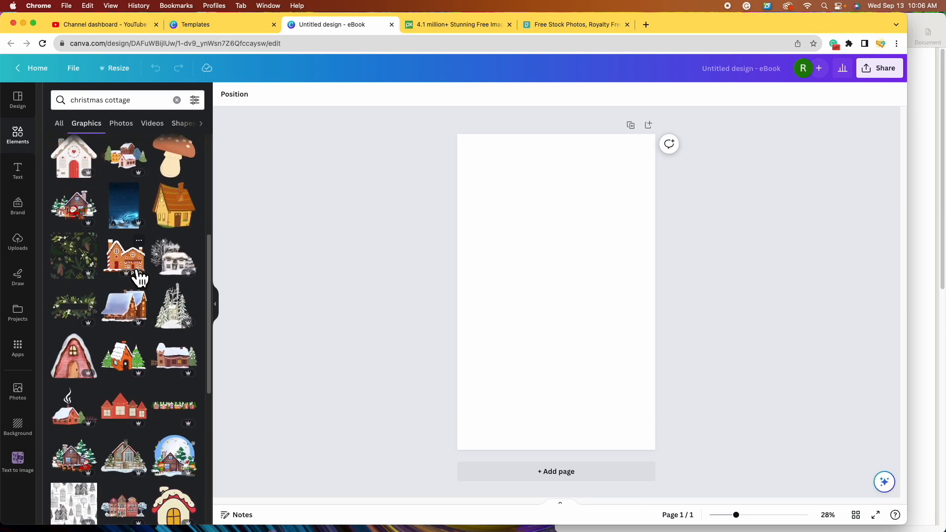
scroll(148, 266, down, 1)
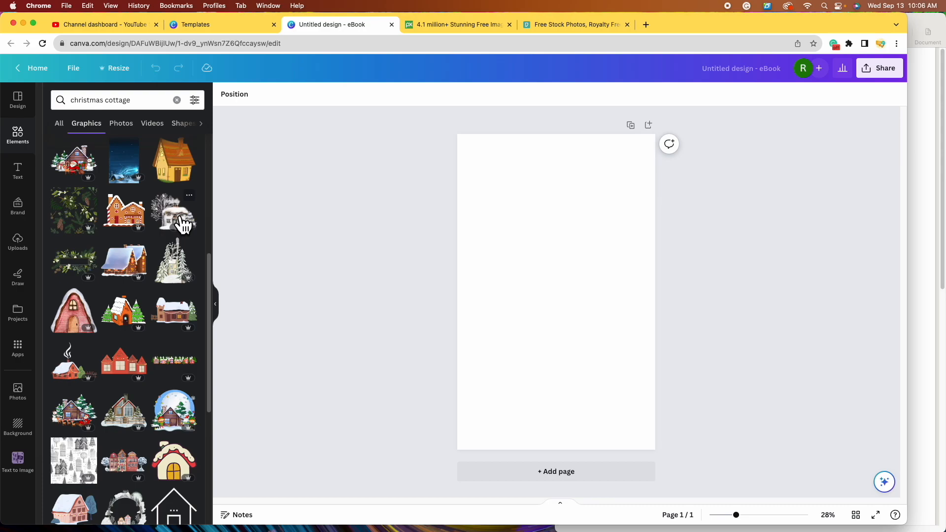
- Add several trial cottage graphics to the cover page
click(184, 224)
drag(586, 316, 568, 226)
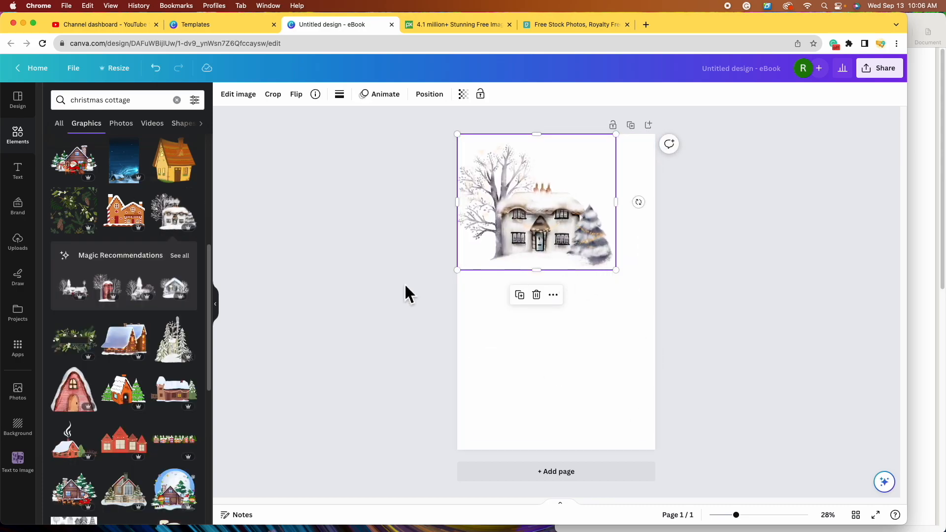
scroll(205, 348, down, 1)
scroll(194, 350, down, 4)
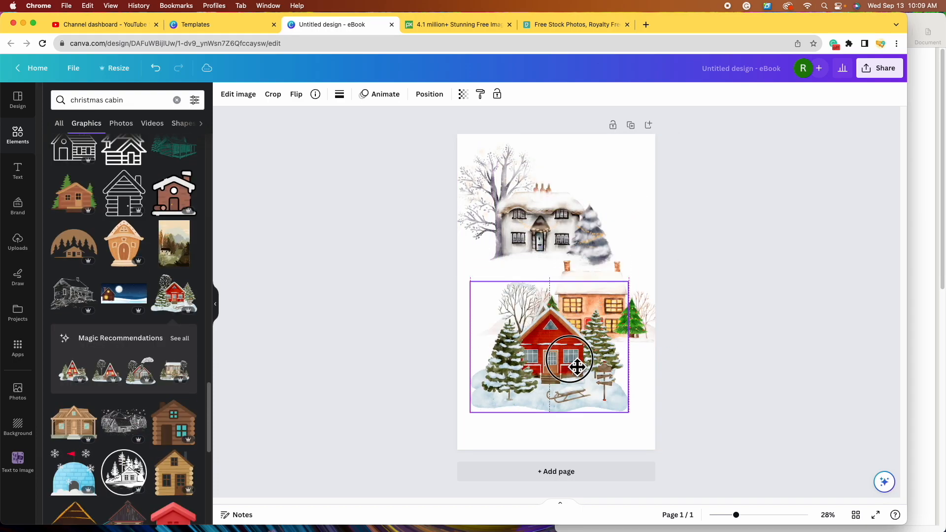
drag(574, 363, 538, 356)
- Delete the snowy, peach and A-frame cottages, keeping only the red cabin
click(559, 239)
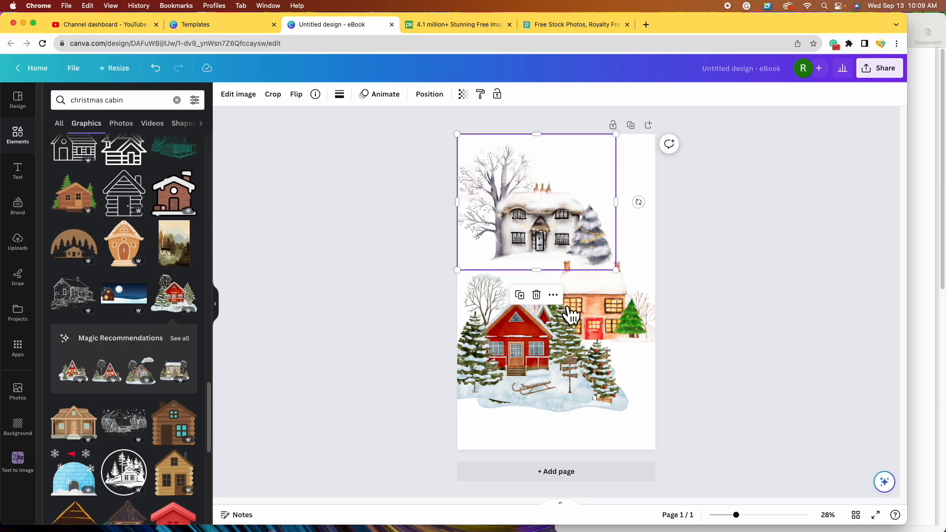
click(537, 294)
drag(610, 281, 584, 175)
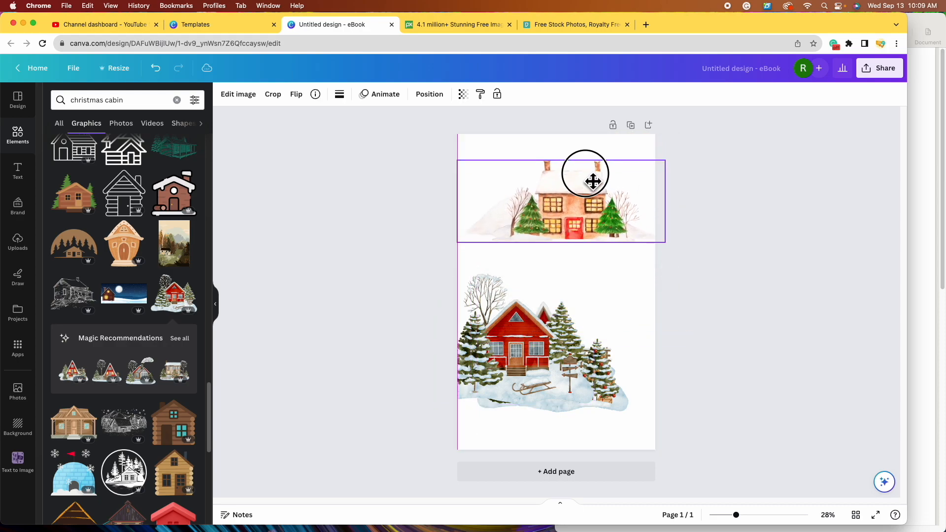
click(561, 136)
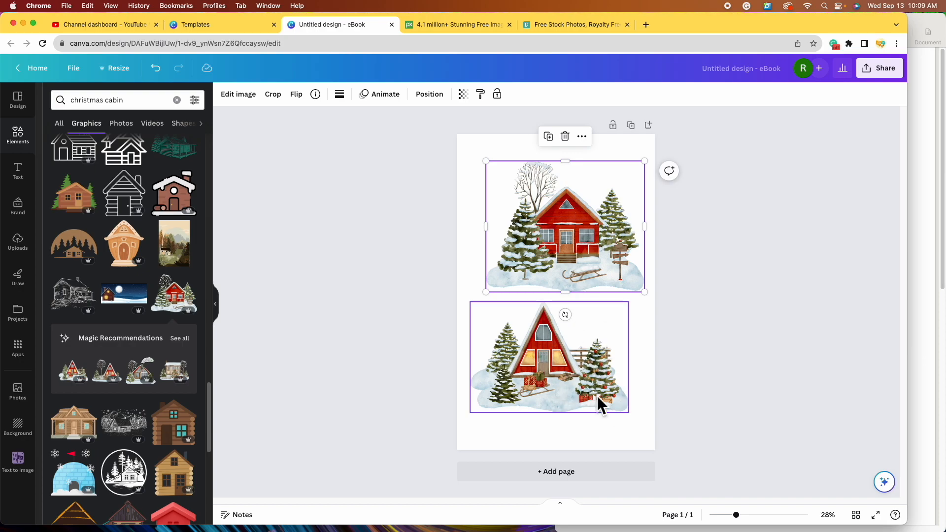
click(564, 382)
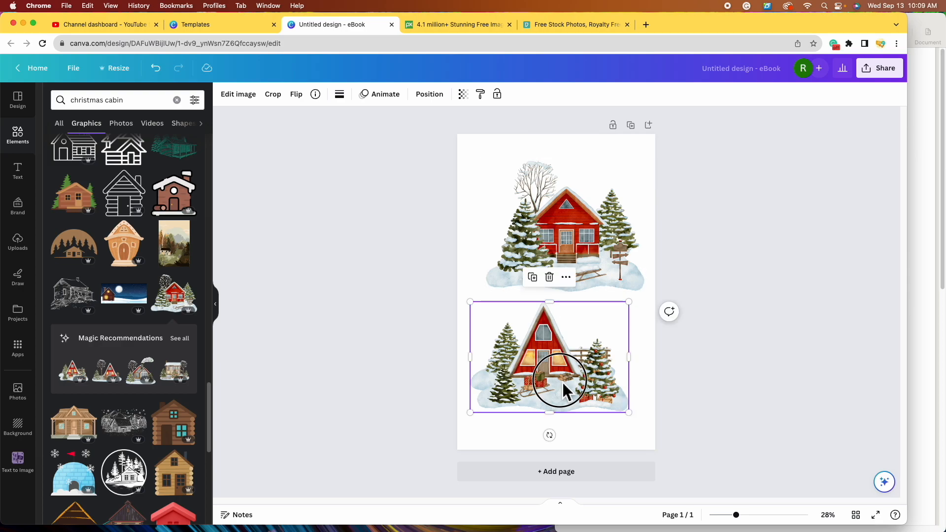
click(561, 283)
- Centre the red cabin and stretch it to the page's full width
drag(585, 239, 581, 300)
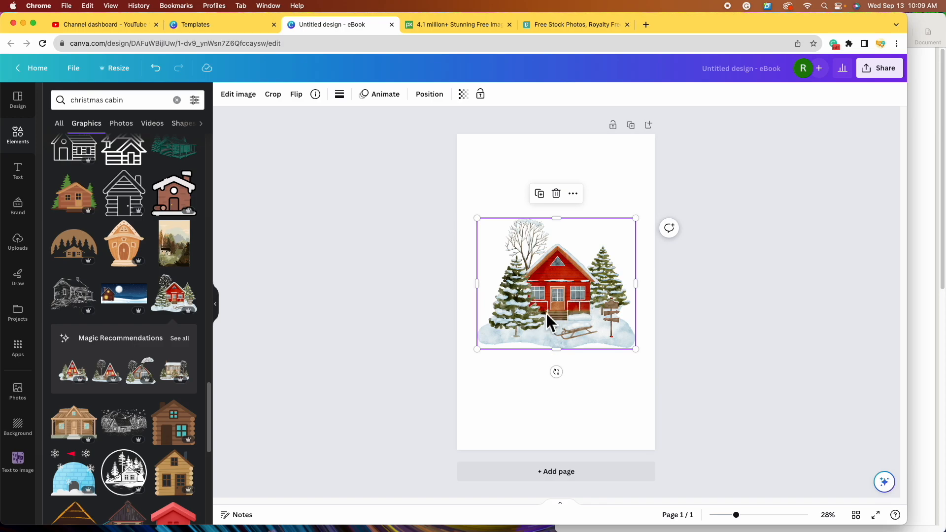
click(485, 359)
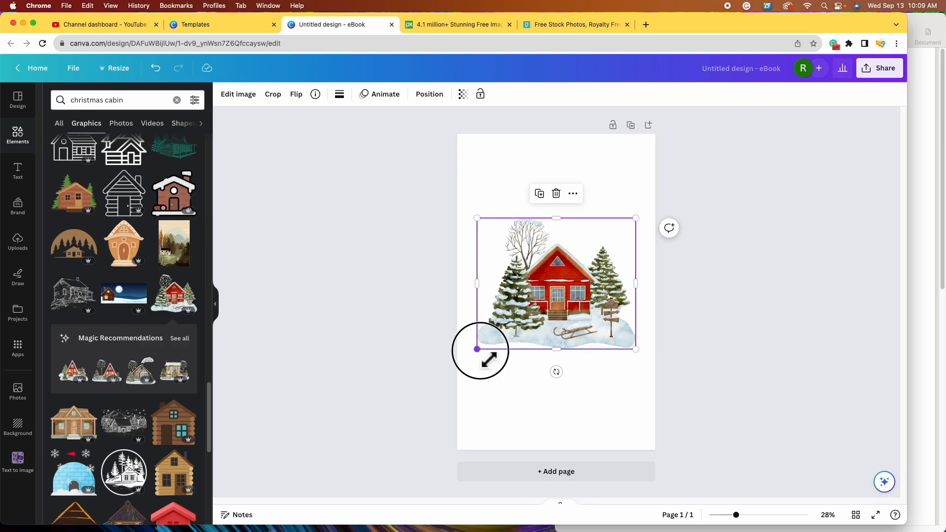
drag(485, 360, 465, 370)
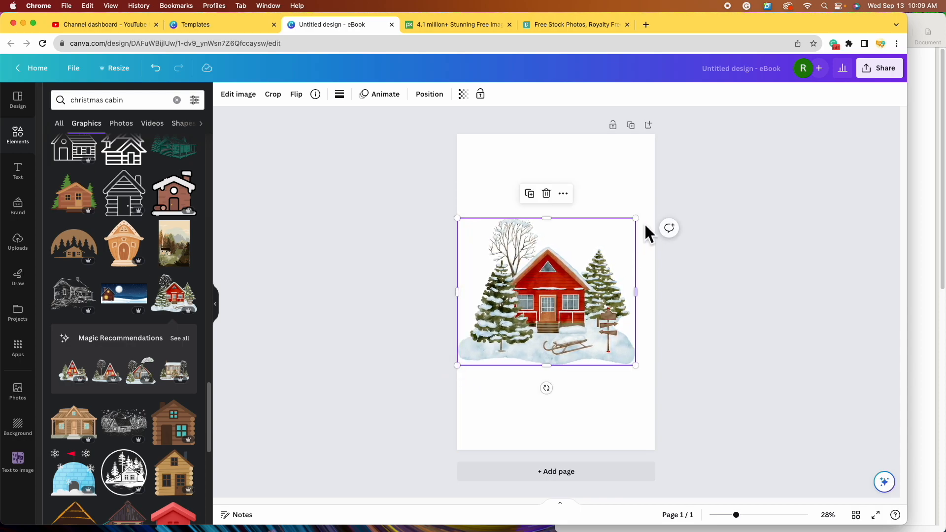
drag(634, 220, 655, 219)
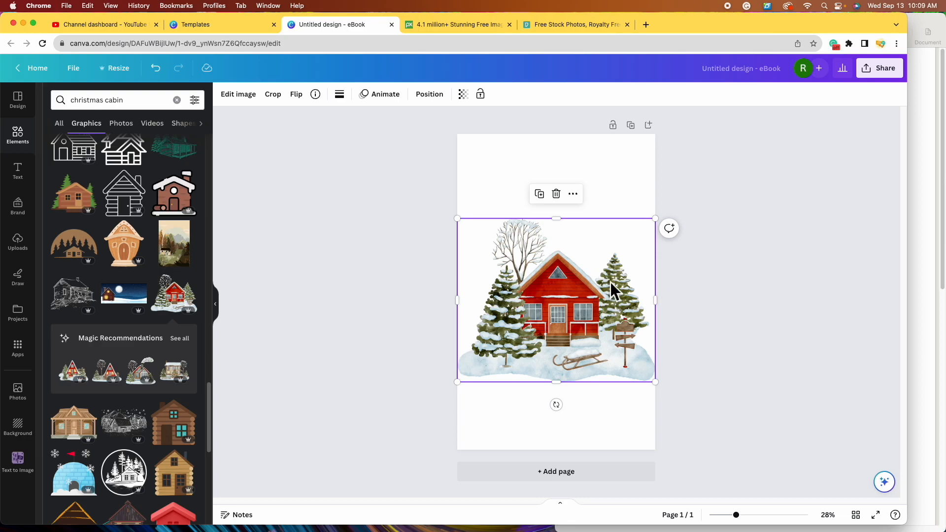
click(625, 177)
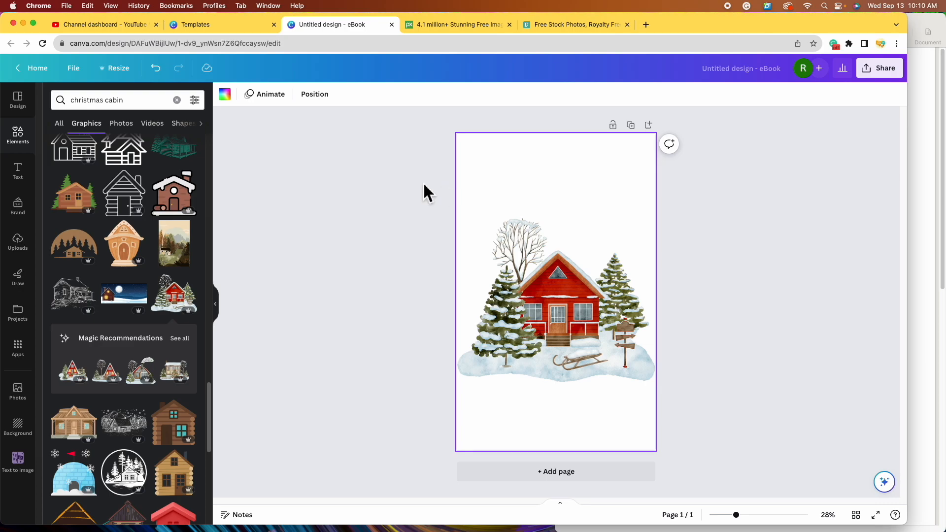
- Try brown, grey, red and olive page backgrounds, settling on light blue
click(234, 98)
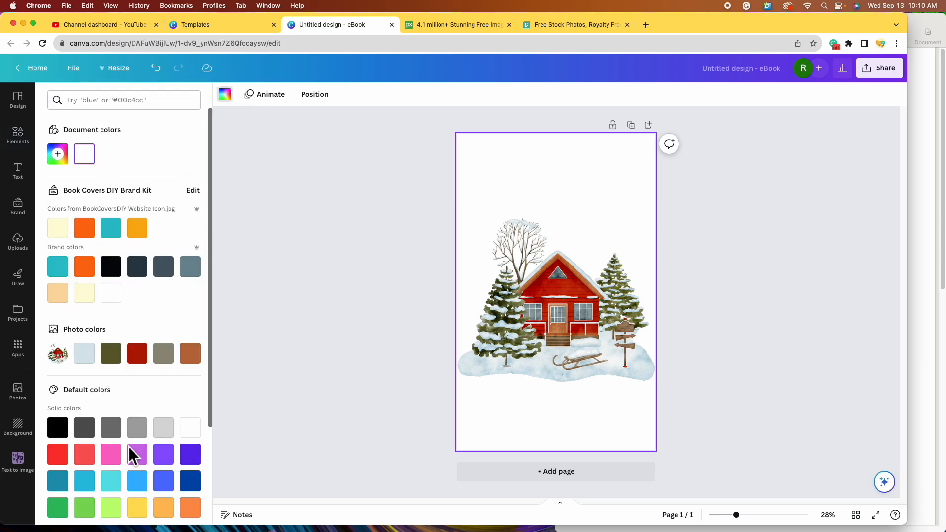
scroll(148, 429, down, 5)
scroll(154, 448, up, 5)
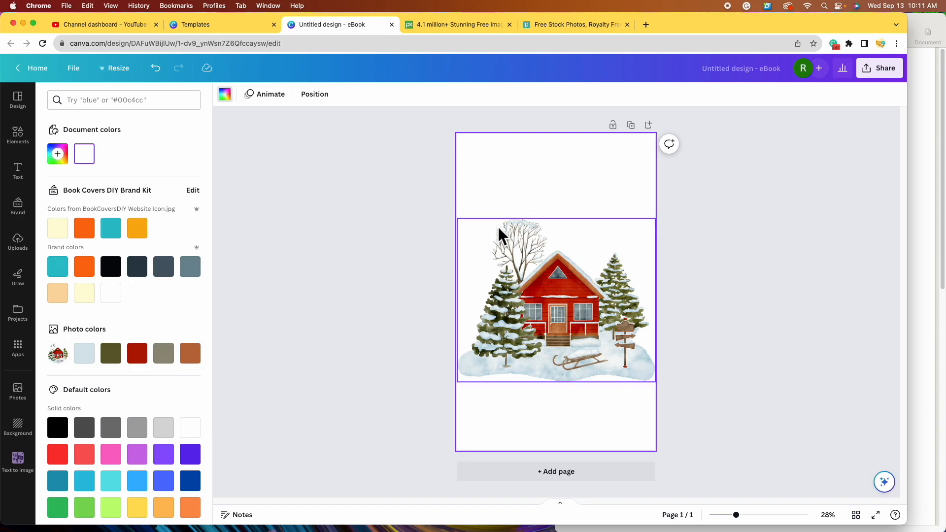
click(202, 364)
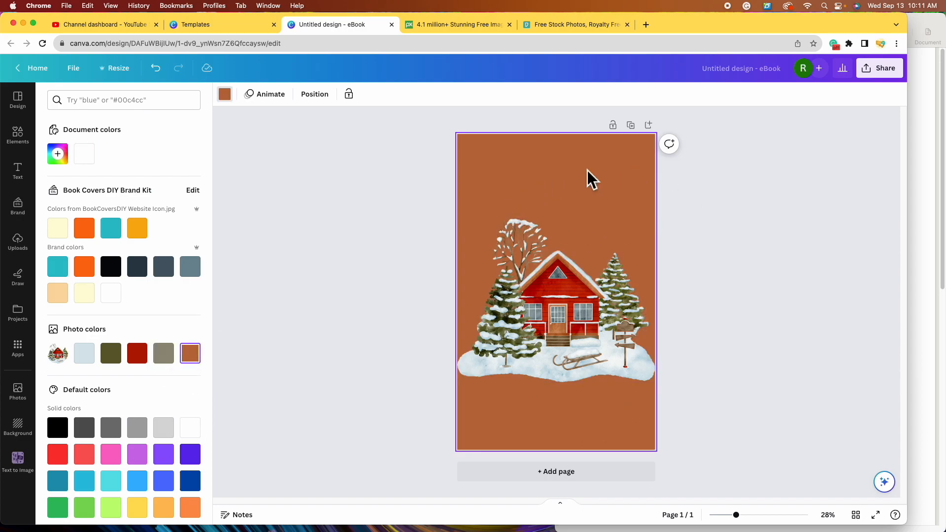
click(164, 353)
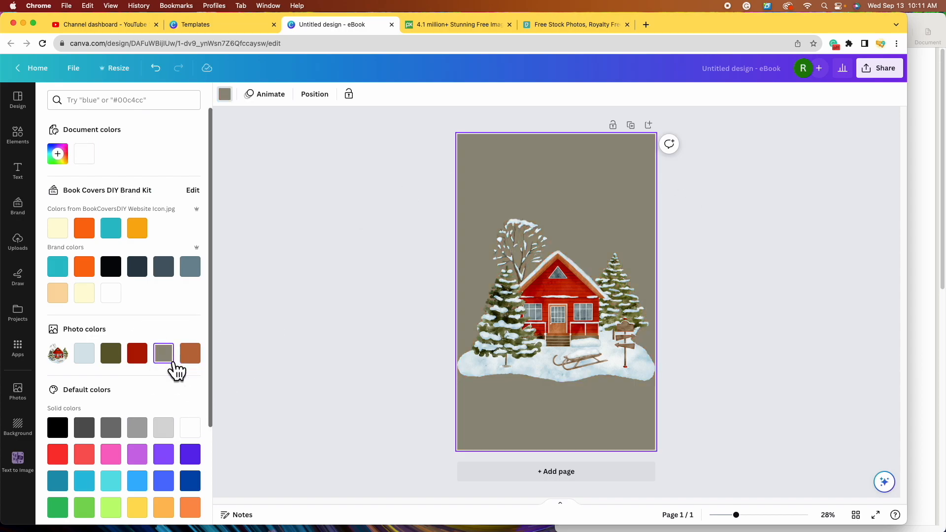
click(143, 361)
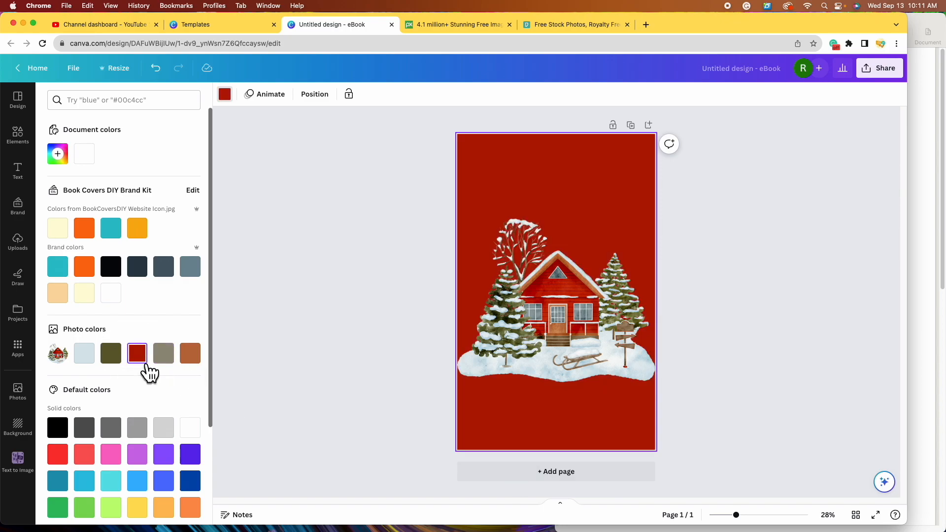
click(113, 357)
click(95, 364)
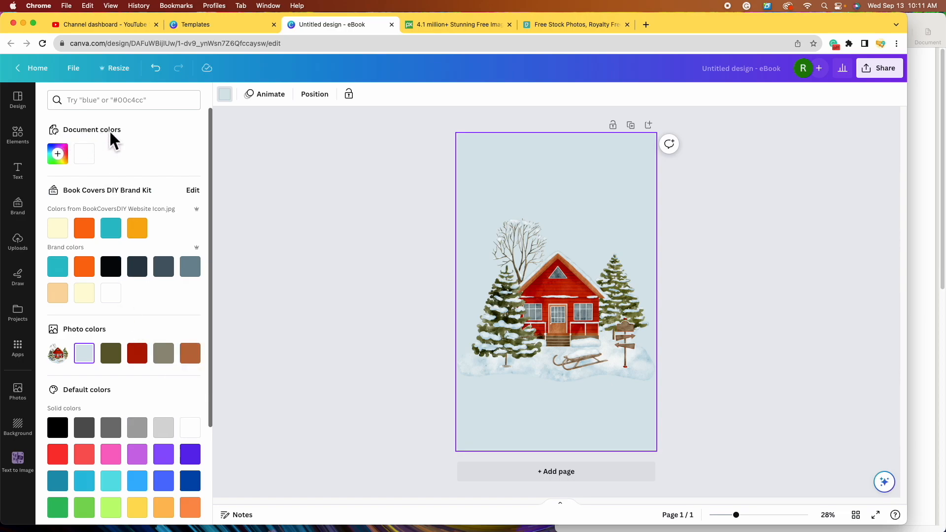
- Try a custom lavender-to-light-pink background in the colour picker
click(70, 163)
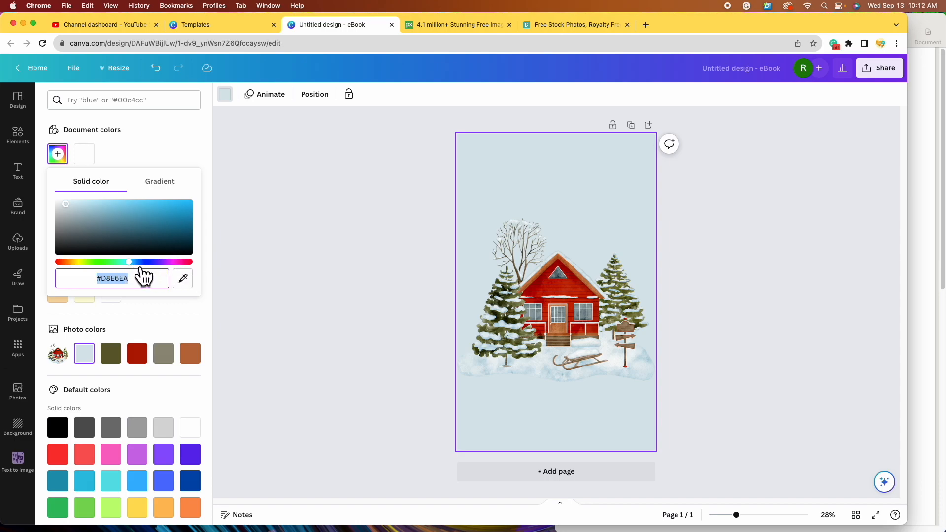
click(147, 262)
drag(147, 262, 186, 278)
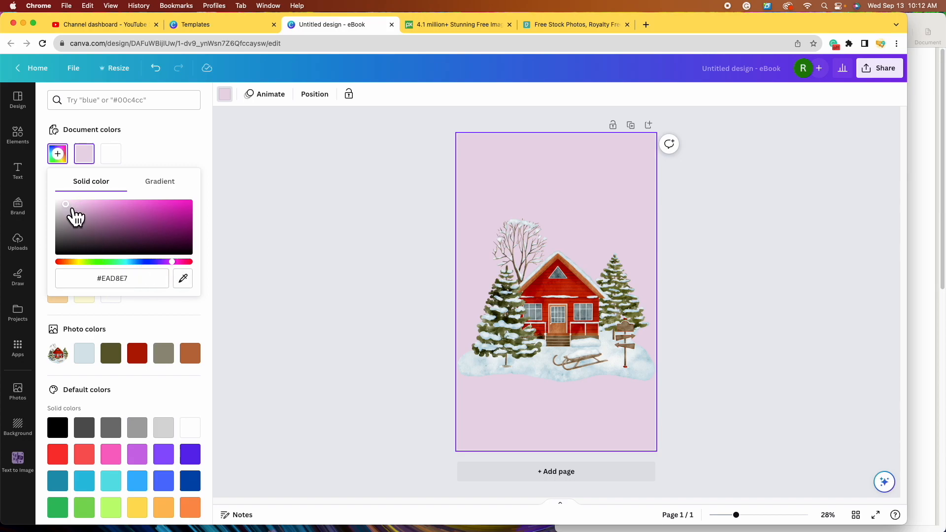
drag(66, 204, 83, 231)
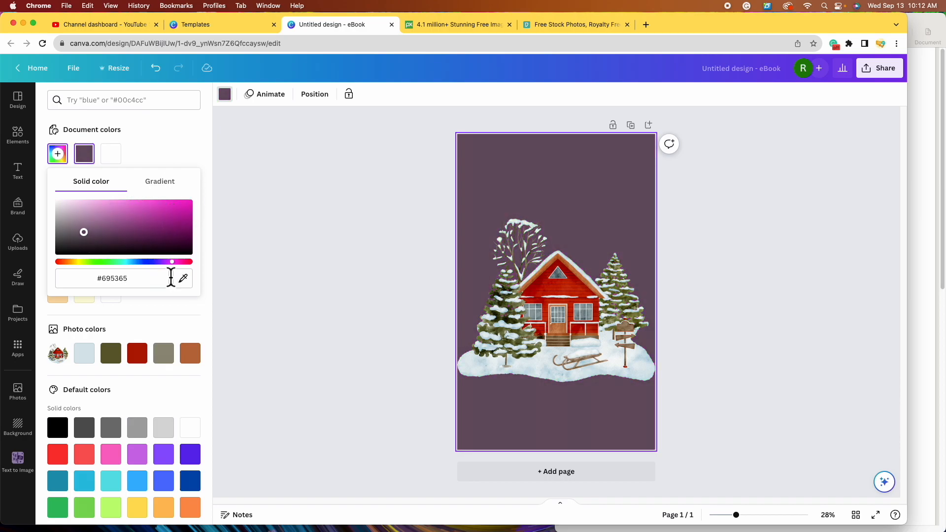
- Sample roof red, tree green, olive and snow from the image, then revert to light blue
click(192, 287)
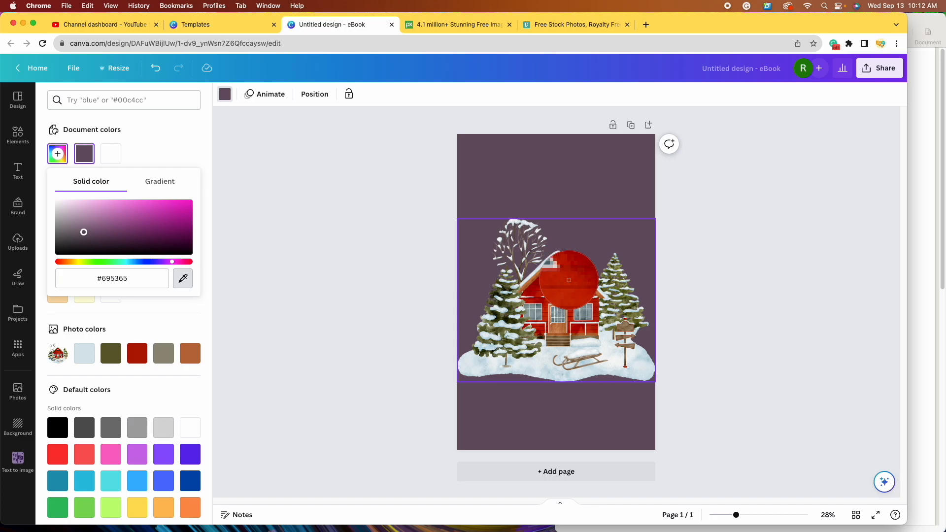
click(568, 280)
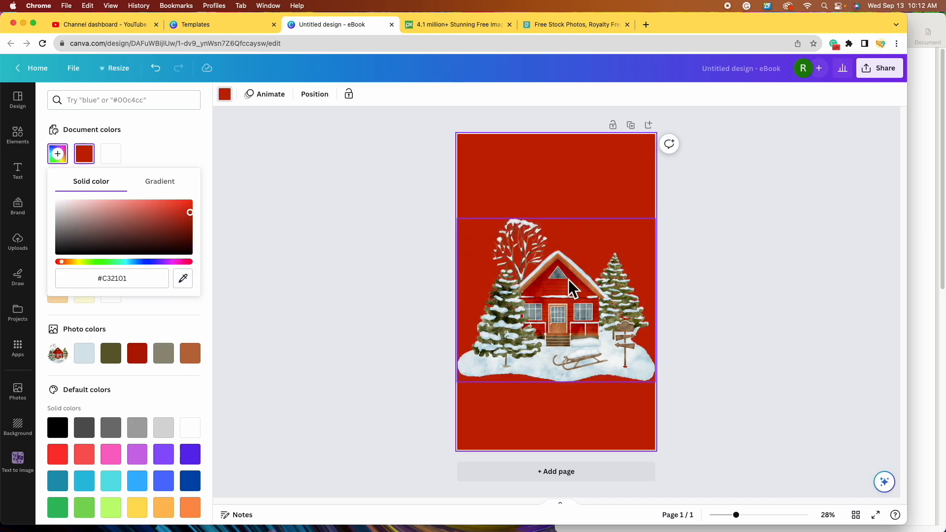
click(183, 279)
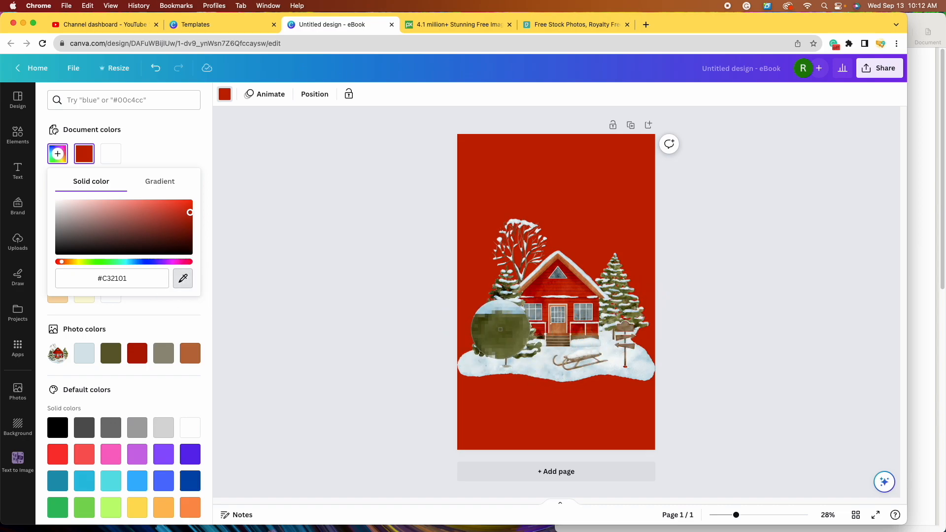
click(500, 328)
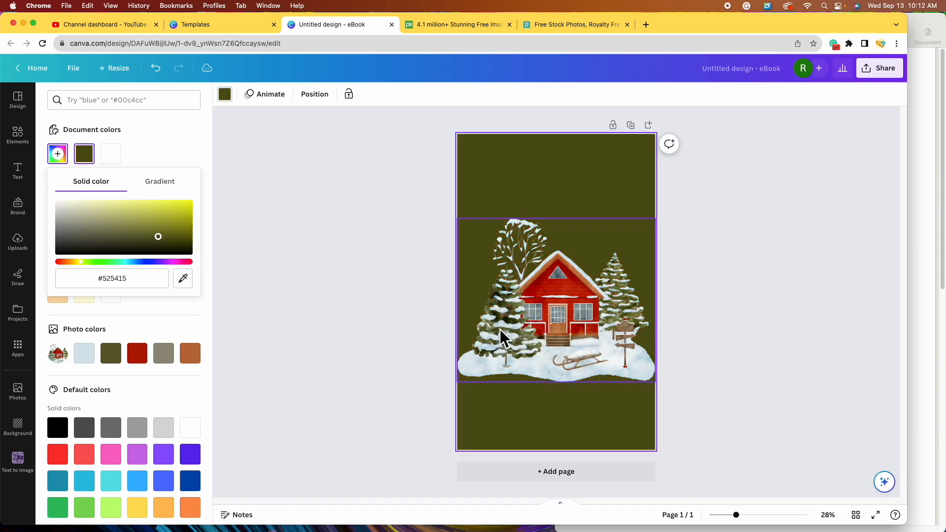
click(190, 286)
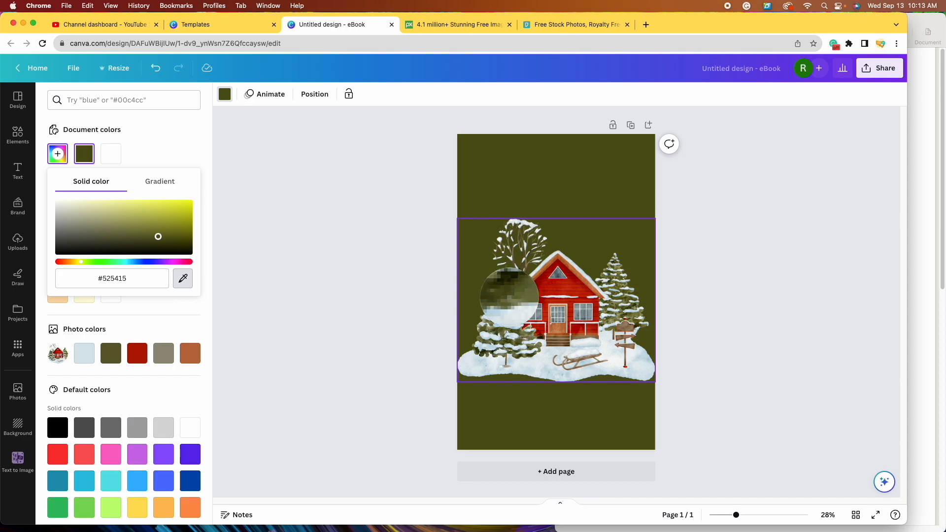
click(508, 298)
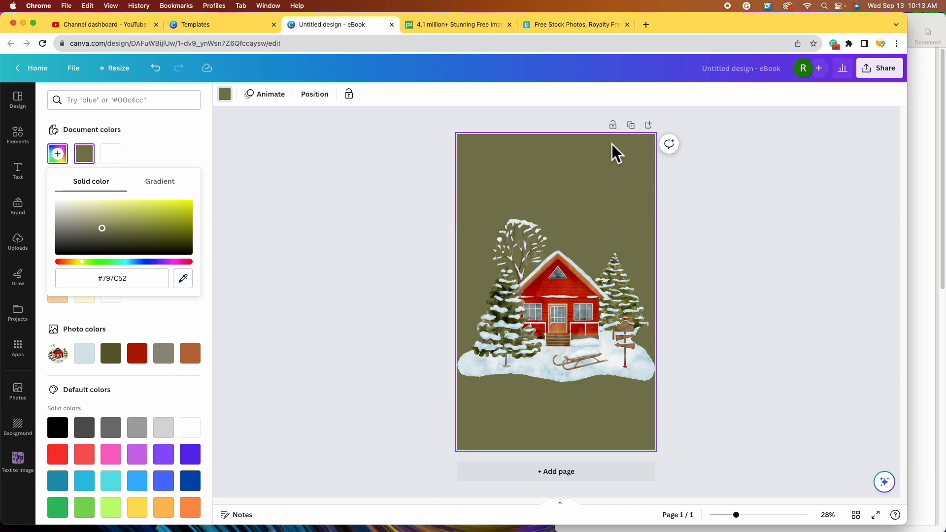
click(185, 279)
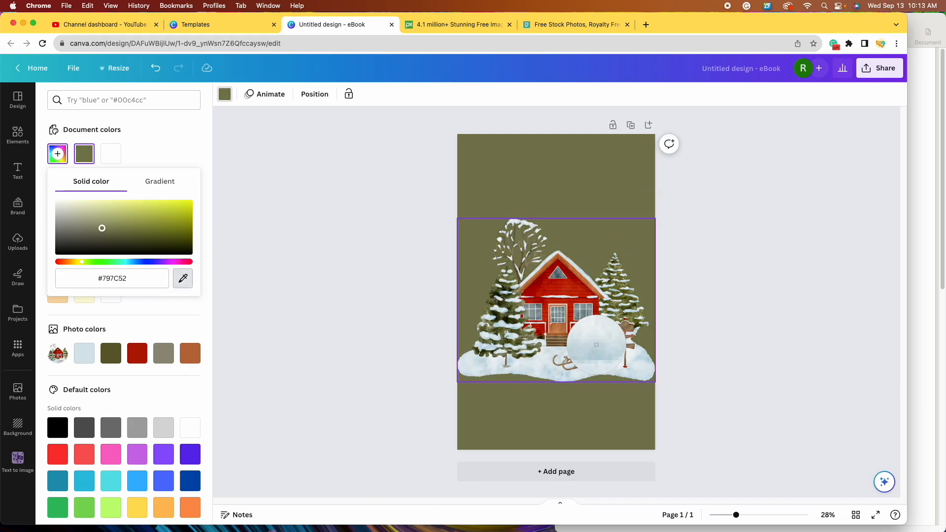
click(616, 361)
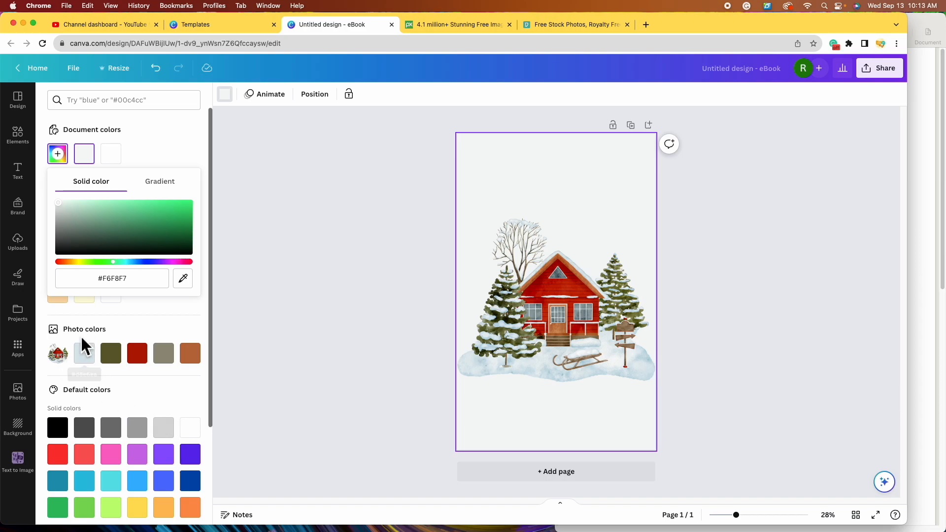
click(94, 358)
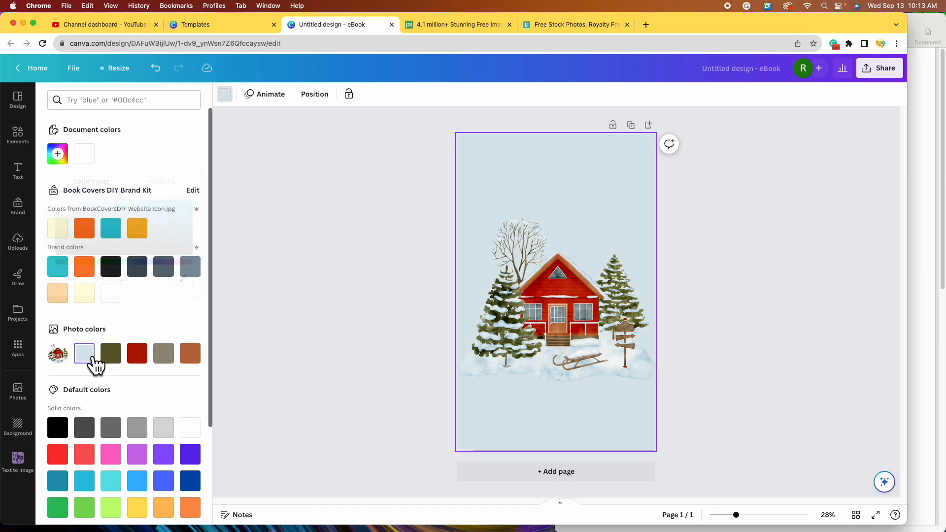
click(613, 269)
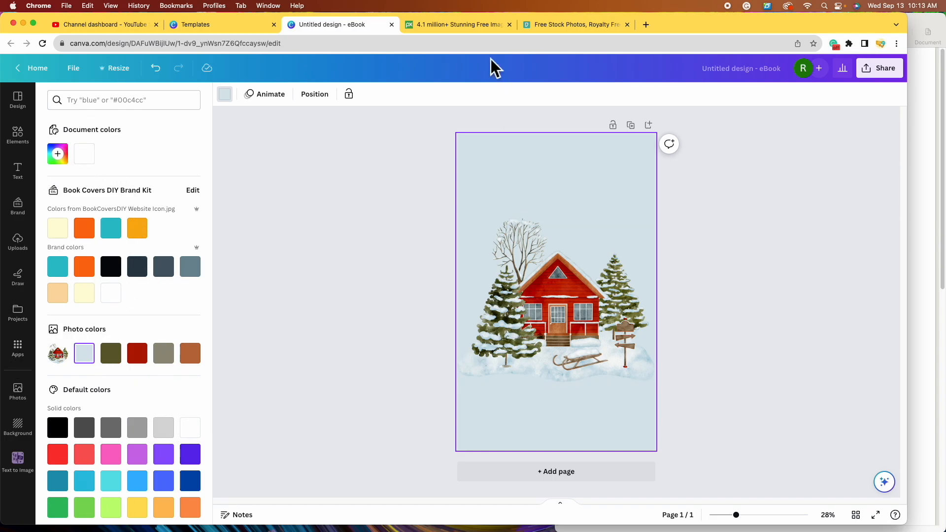
- Search Pixabay for 'christmas cabin' images
click(474, 27)
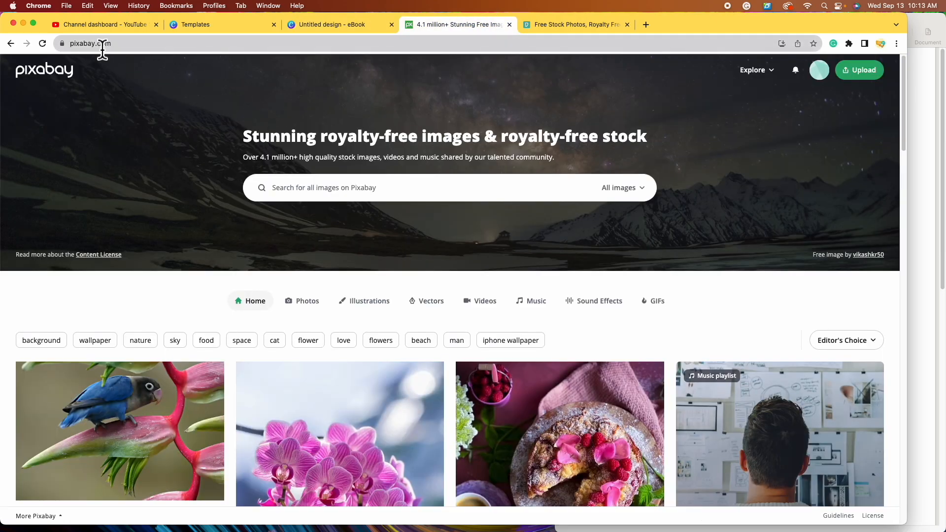
click(429, 197)
text(chr)
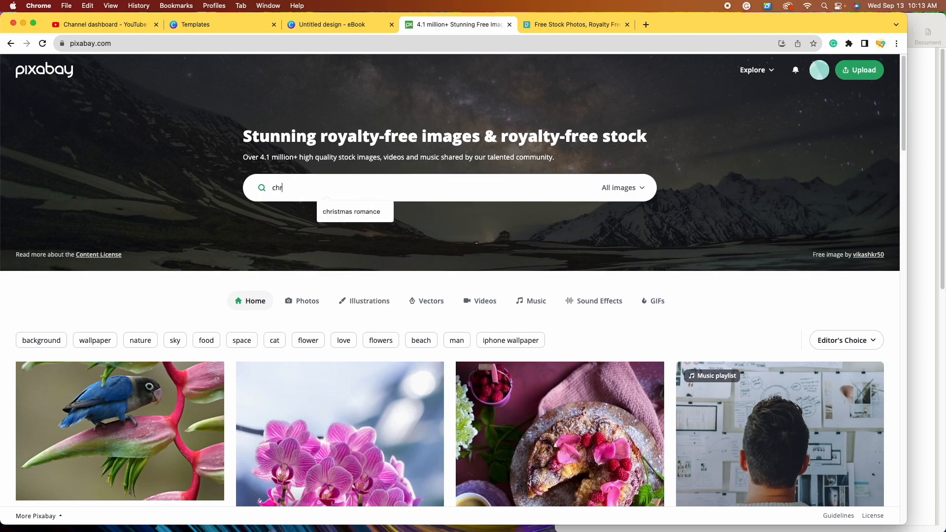
text(istmas cabin)
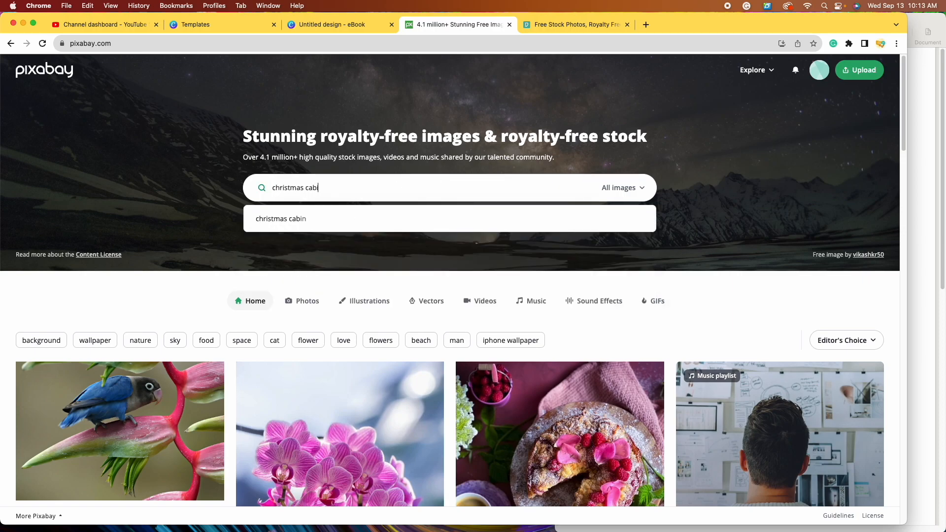
key(Return)
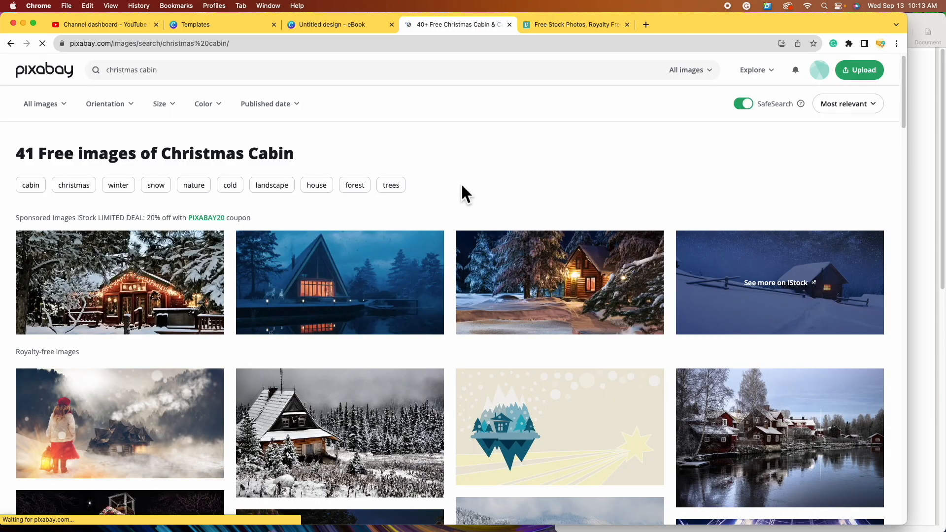
scroll(670, 389, down, 2)
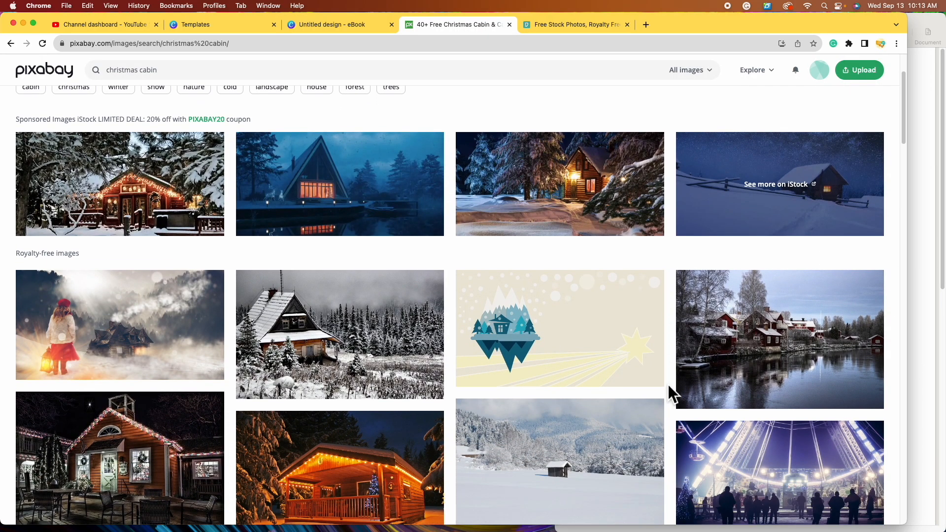
scroll(670, 386, up, 2)
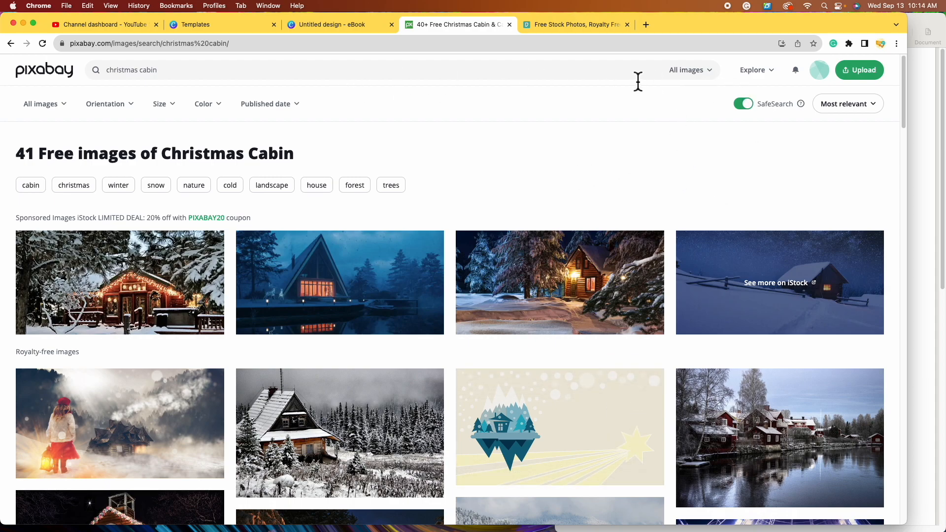
- Restrict the Pixabay results to illustrations, browse them, then go to Pexels
click(713, 74)
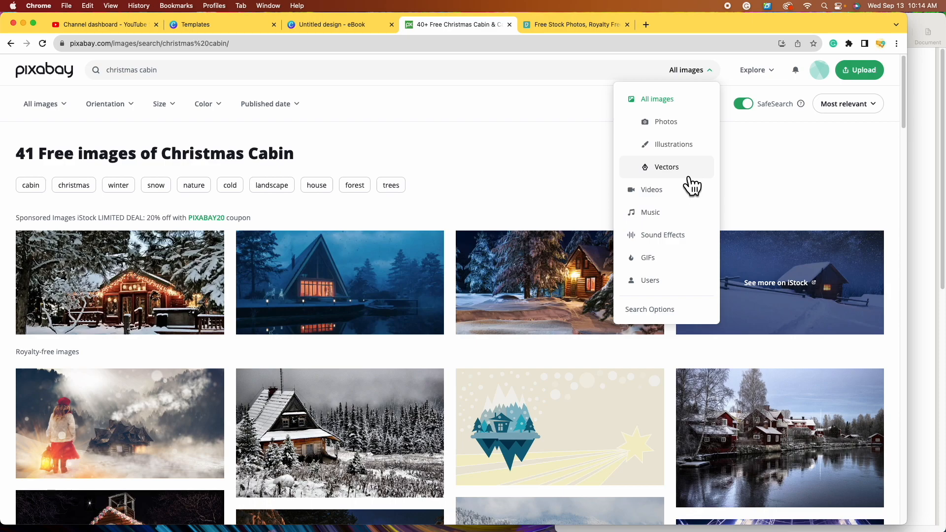
click(681, 172)
scroll(657, 293, down, 5)
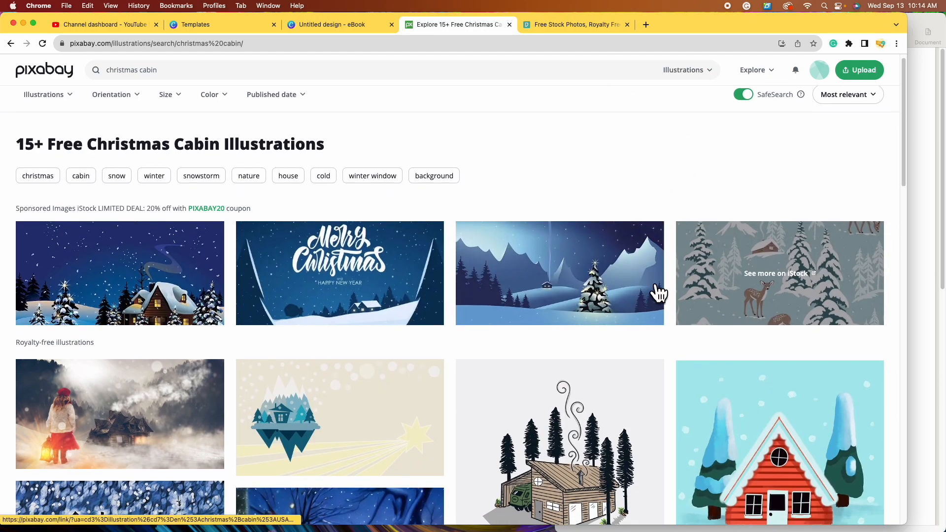
scroll(657, 293, down, 6)
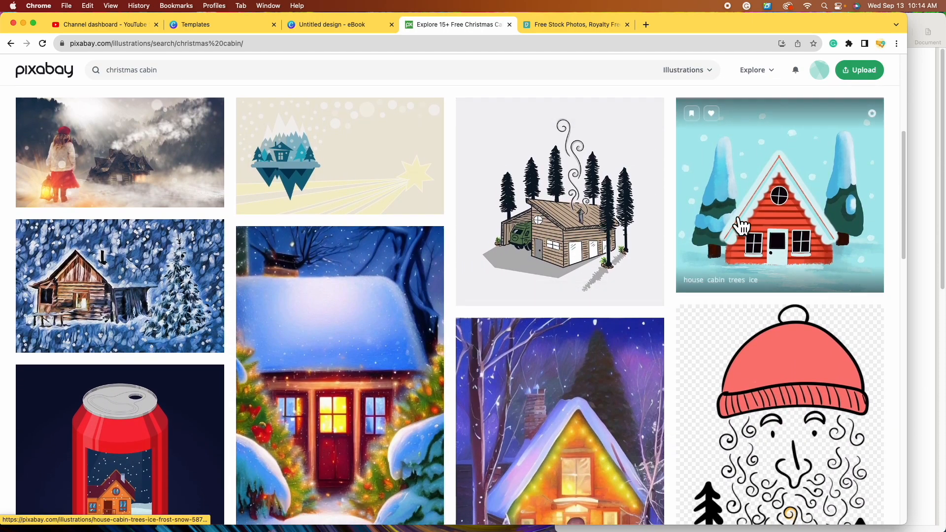
scroll(536, 312, down, 9)
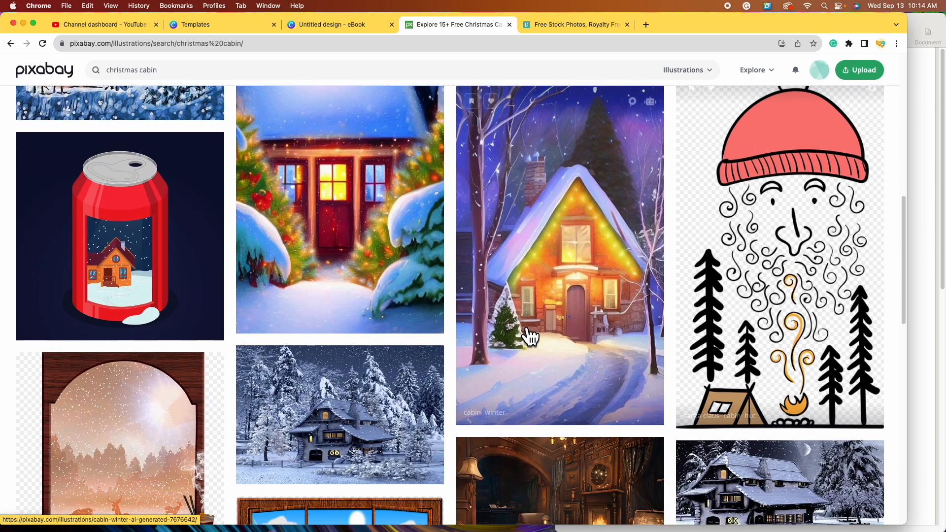
click(576, 28)
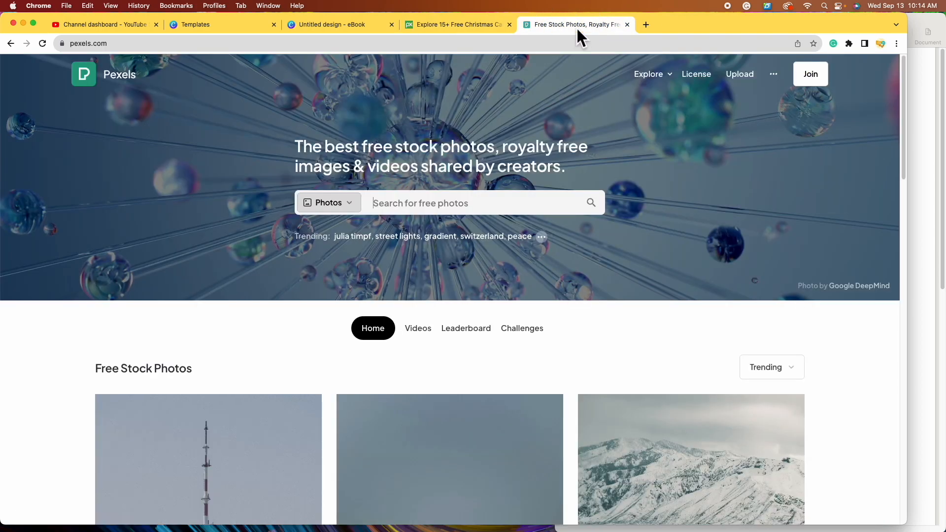
- Browse Pexels photos for 'christmas cabin', then return to the Canva design
click(428, 211)
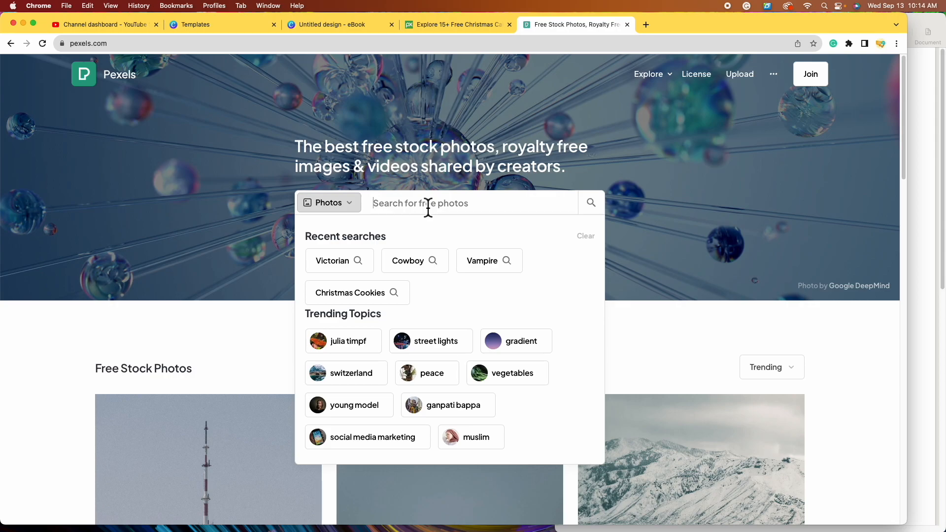
text(h)
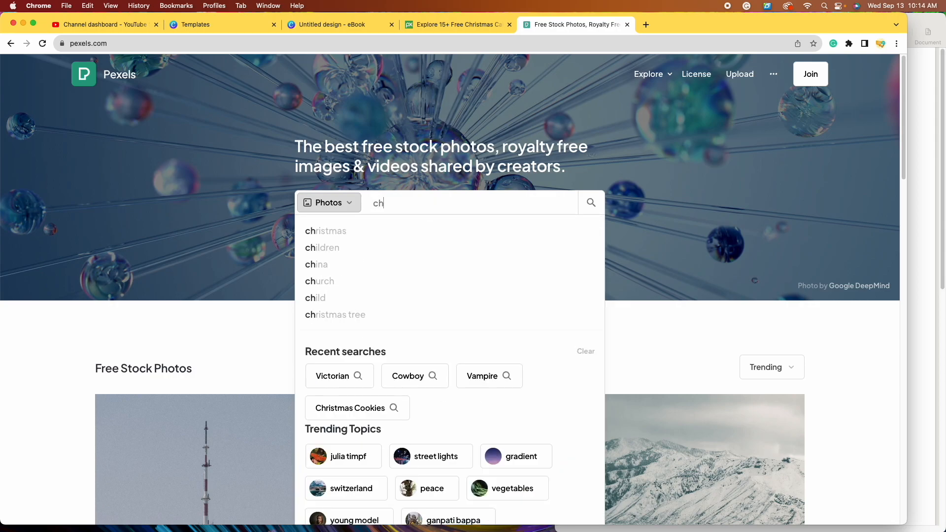
text(ristmas cabin)
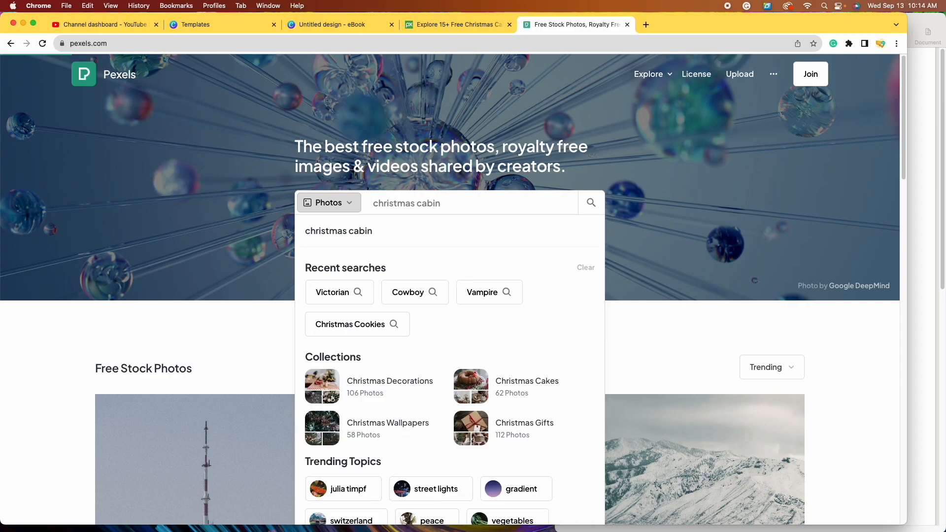
key(Return)
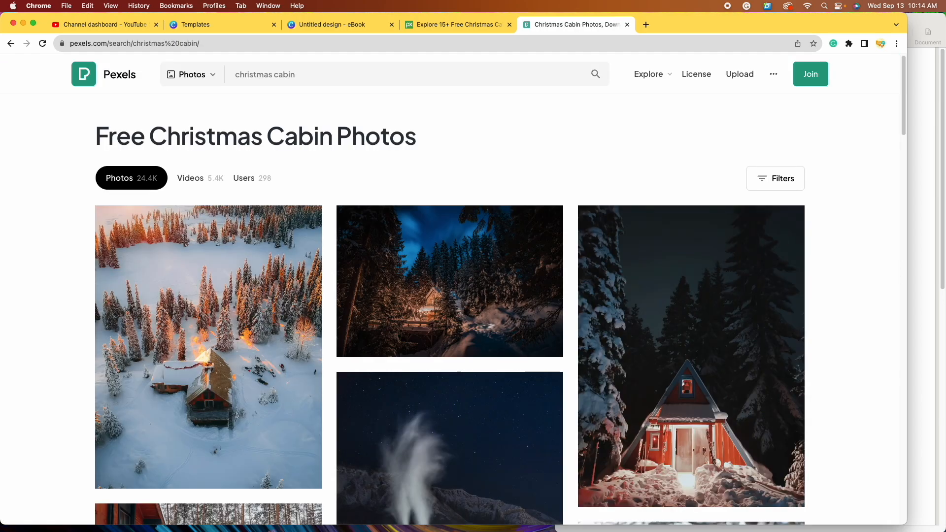
scroll(547, 304, down, 2)
scroll(547, 304, down, 10)
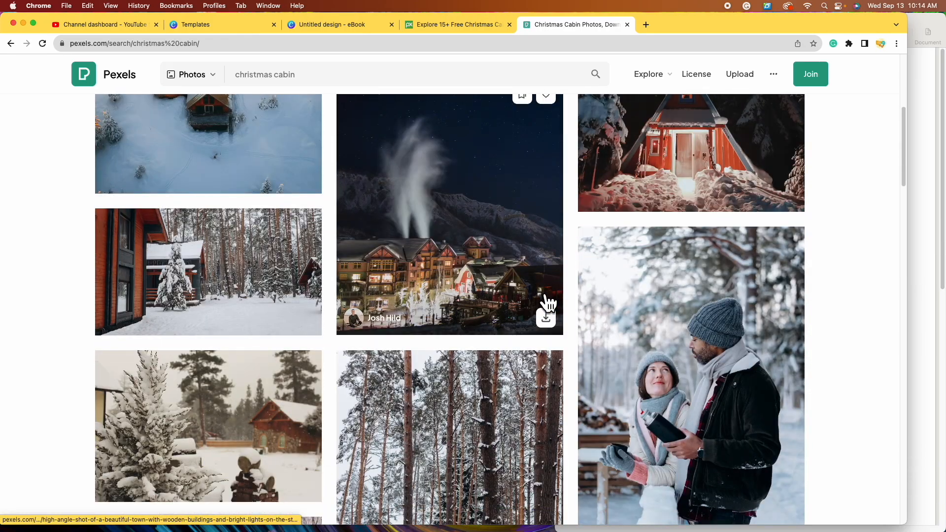
scroll(537, 296, down, 5)
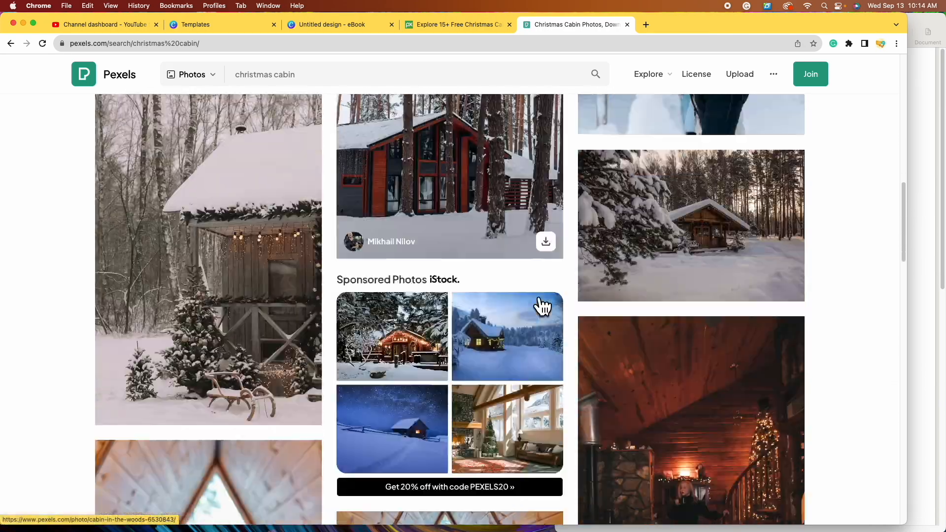
click(345, 29)
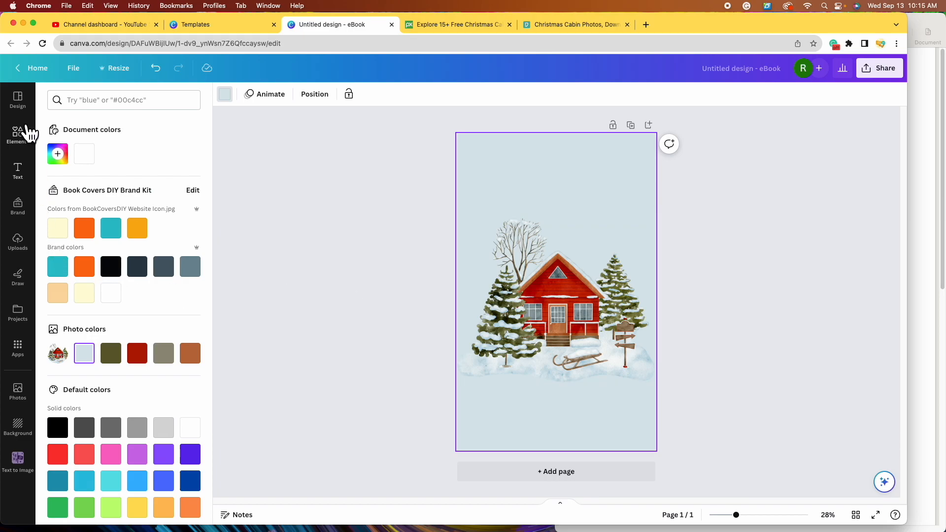
- View the uploaded images and cancel uploading a file from Downloads
click(25, 246)
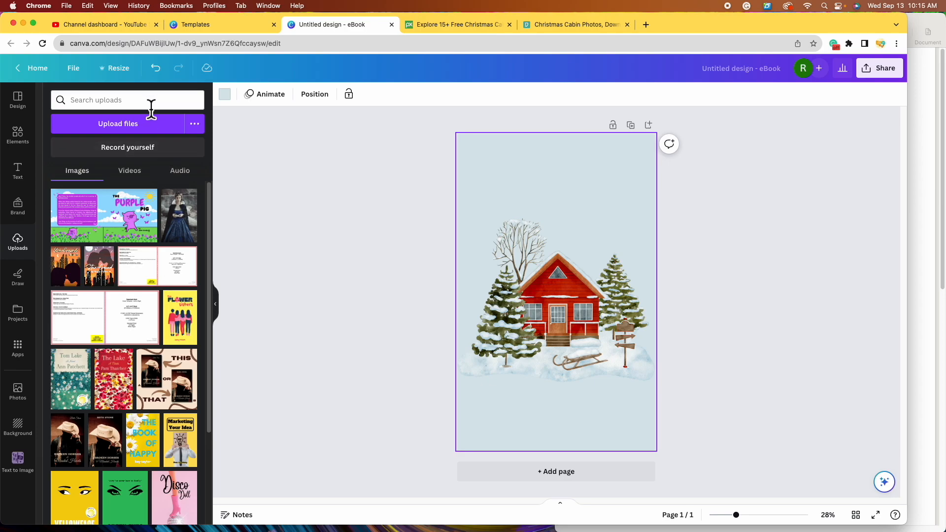
click(156, 129)
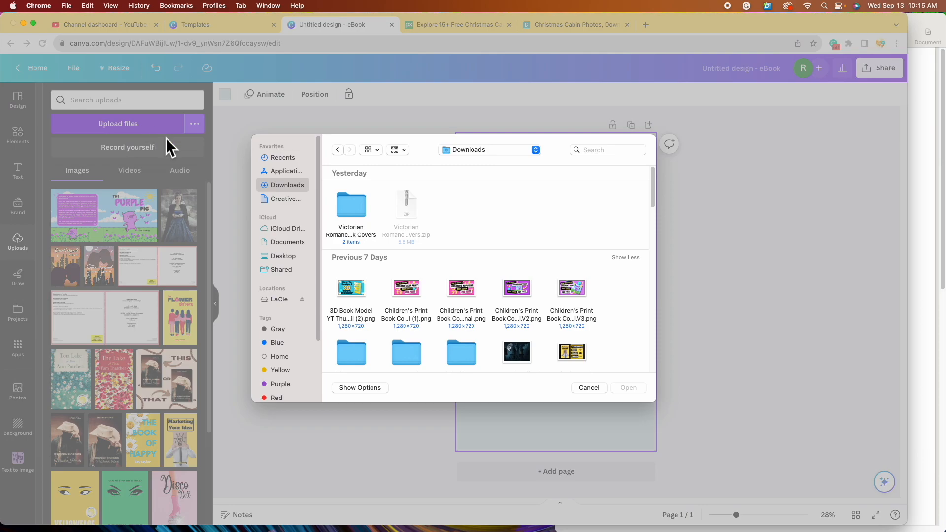
scroll(490, 320, down, 3)
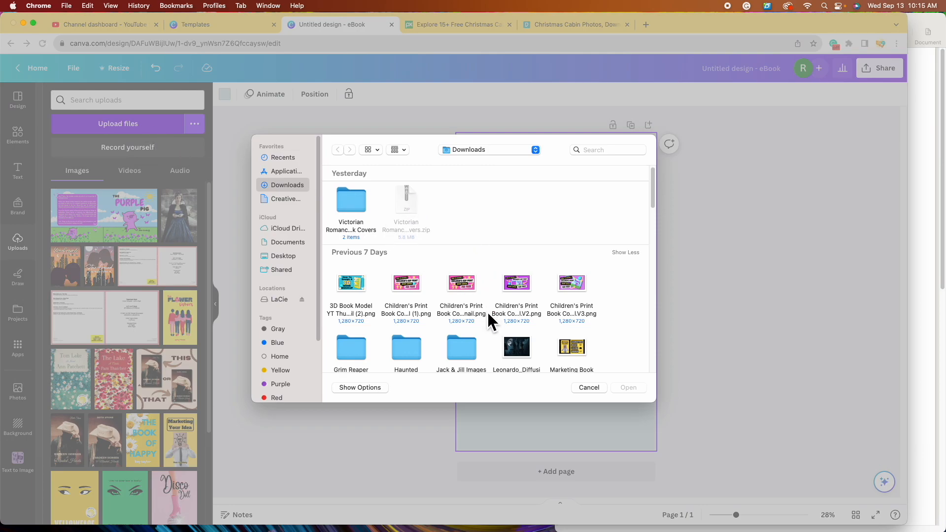
scroll(574, 294, up, 3)
click(577, 294)
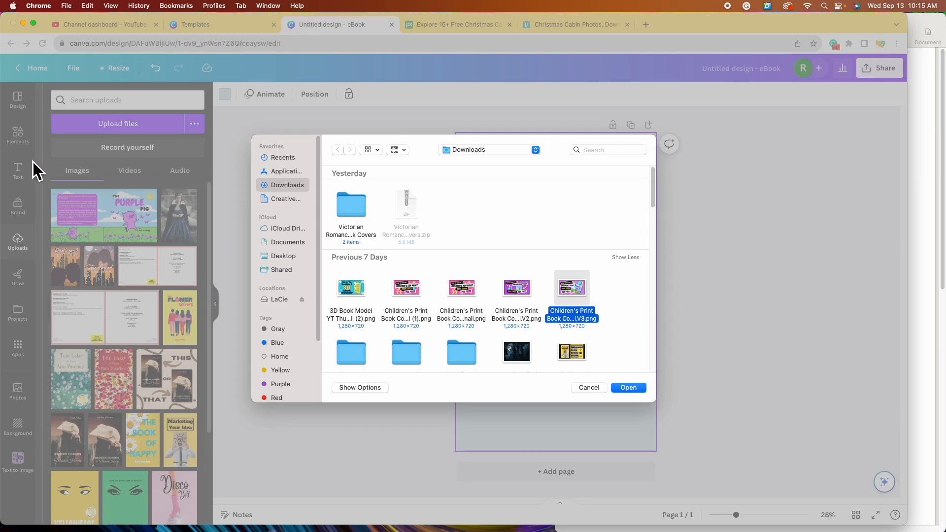
click(589, 387)
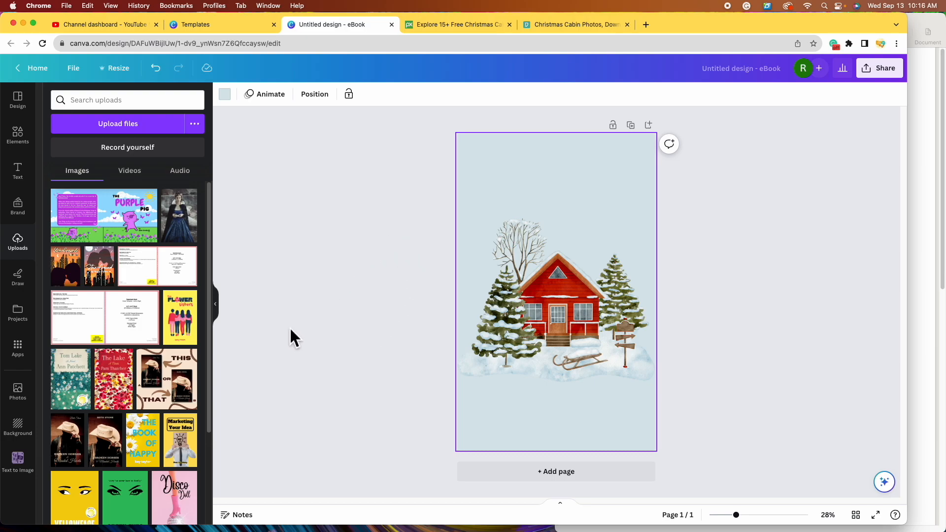
- Search the Elements library for 'snow' and show only Graphics results
click(25, 139)
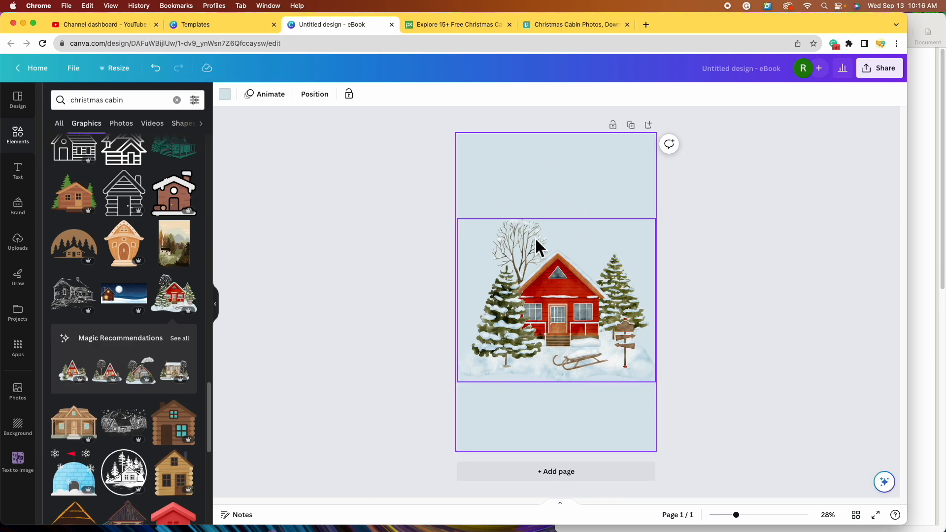
click(177, 100)
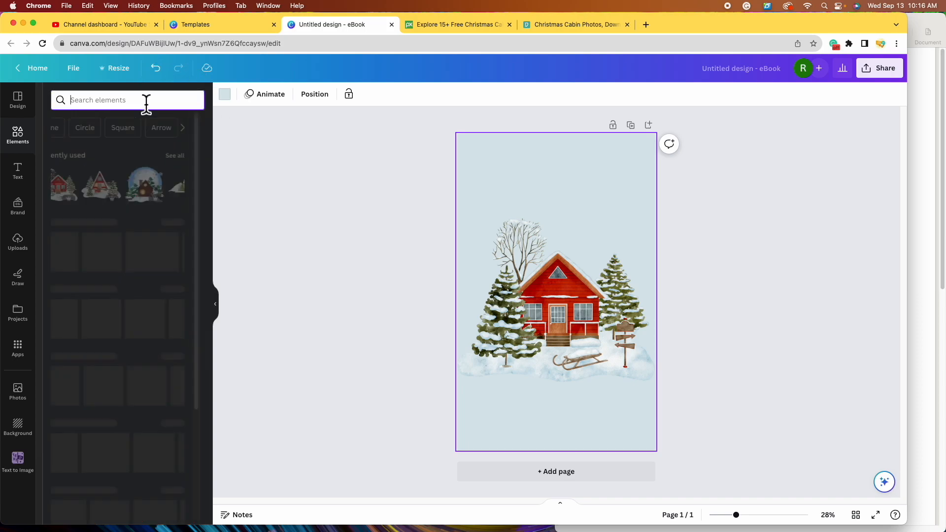
text(snow)
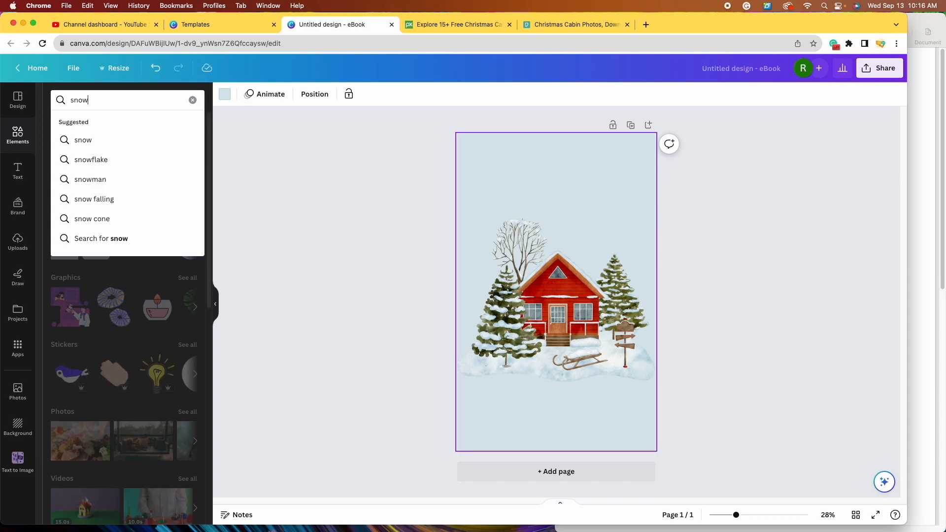
key(Return)
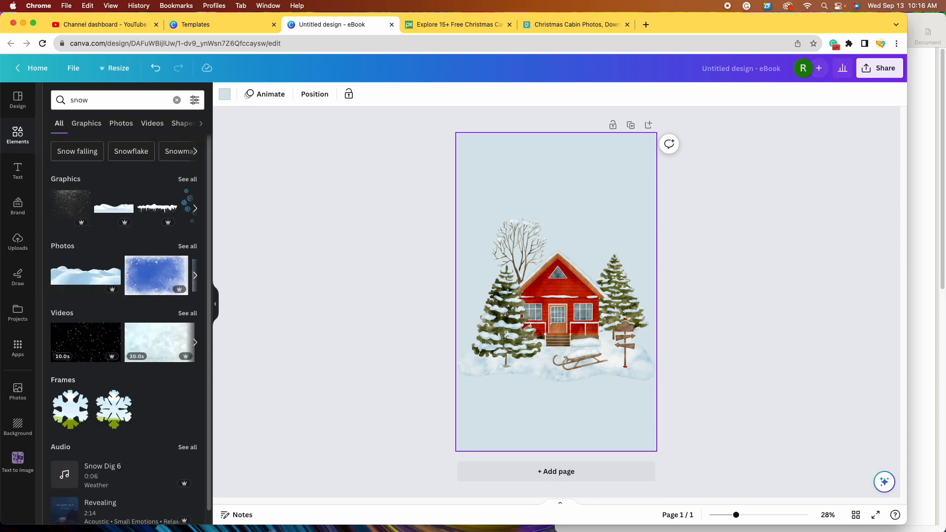
click(201, 185)
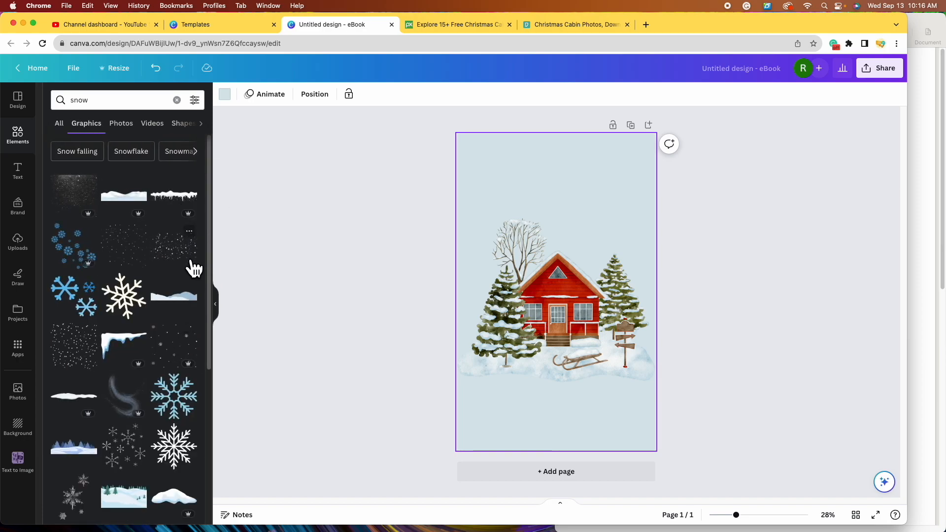
scroll(177, 319, down, 5)
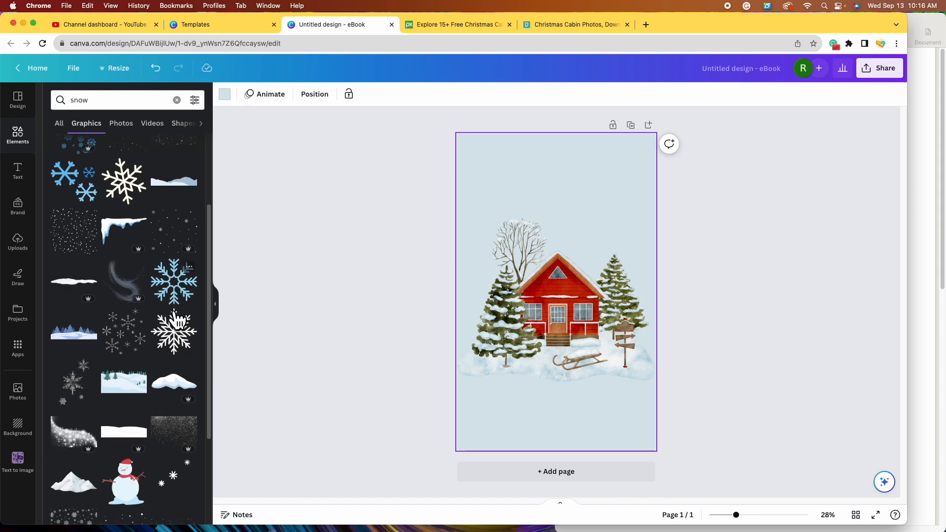
scroll(178, 319, down, 2)
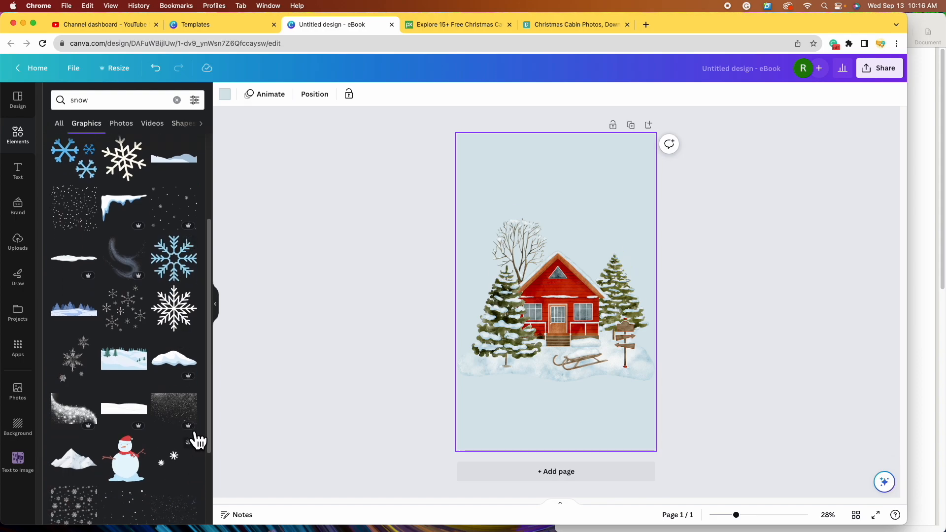
scroll(153, 354, up, 6)
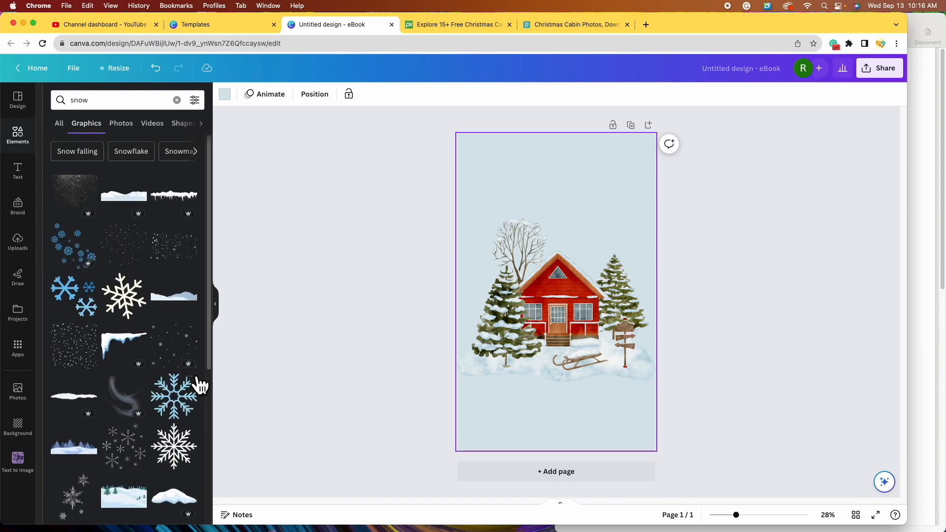
- Filter the snow results to static graphics only
click(195, 100)
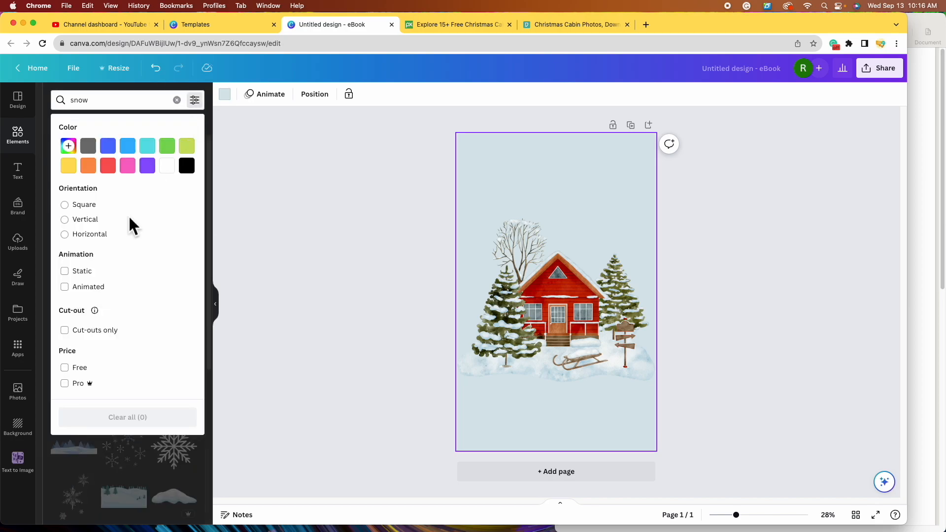
click(83, 286)
click(74, 276)
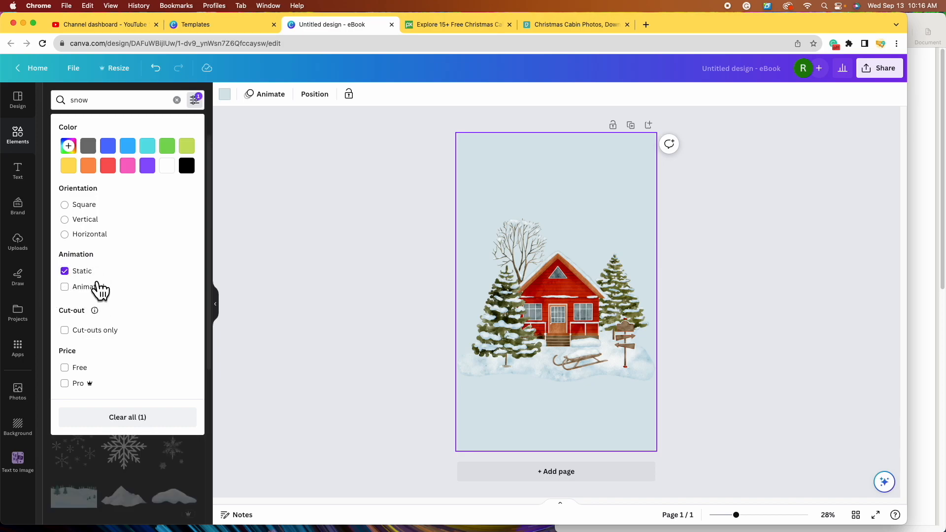
click(299, 394)
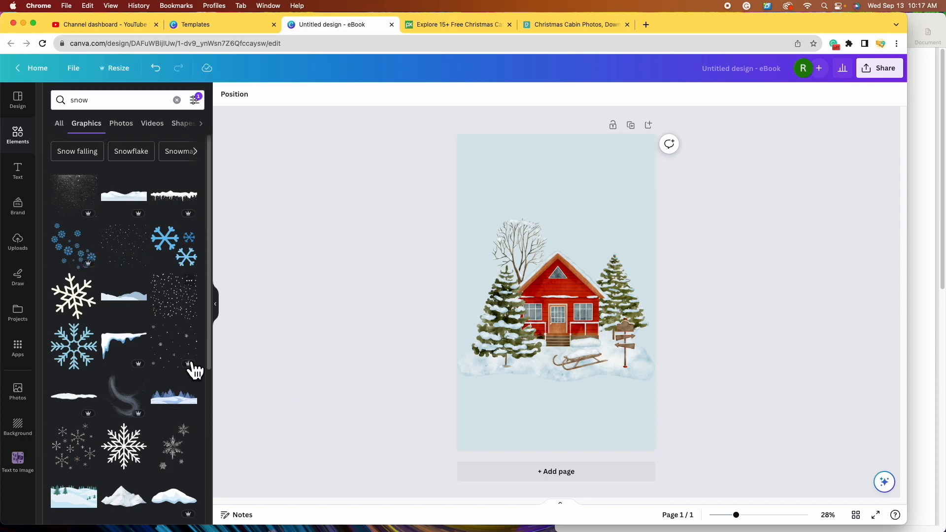
scroll(147, 416, down, 5)
scroll(163, 421, up, 5)
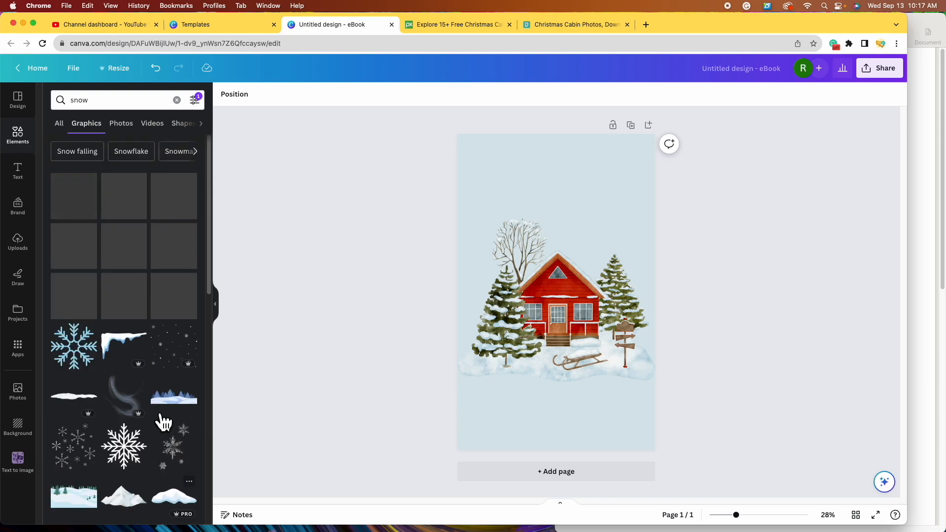
- Try a snow-texture overlay on the page, then delete it
click(572, 249)
drag(79, 203, 542, 169)
drag(622, 284, 705, 360)
drag(640, 255, 615, 255)
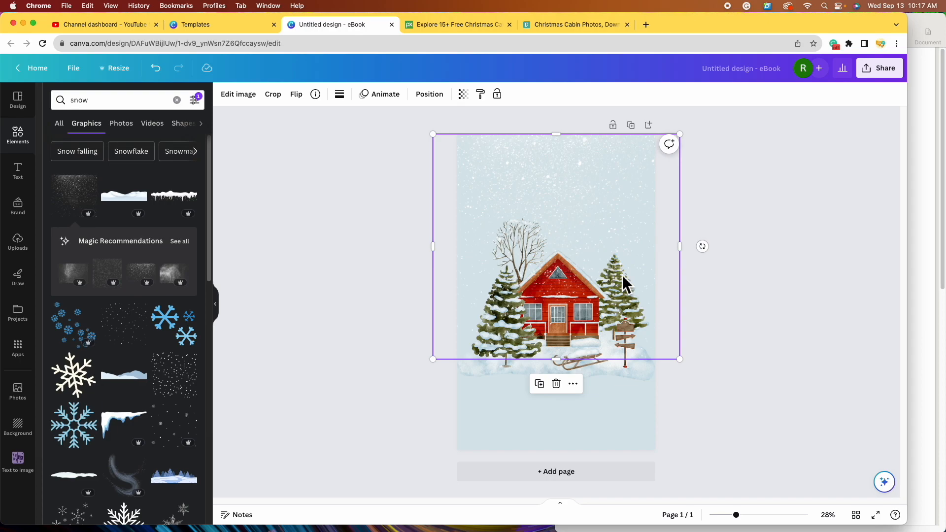
click(556, 384)
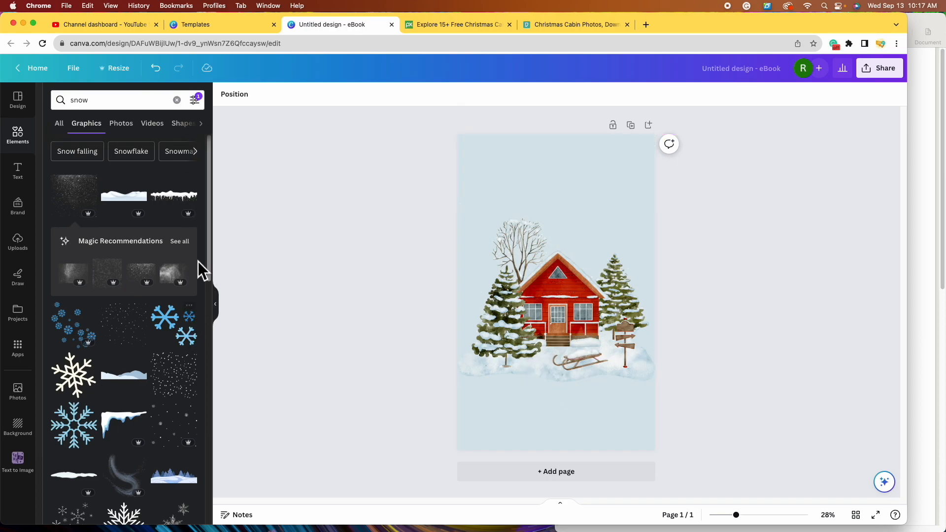
- Add scattered snow dots, enlarge them over the page, and discard an extra snow graphic
click(141, 338)
drag(556, 288, 503, 181)
drag(537, 208, 697, 381)
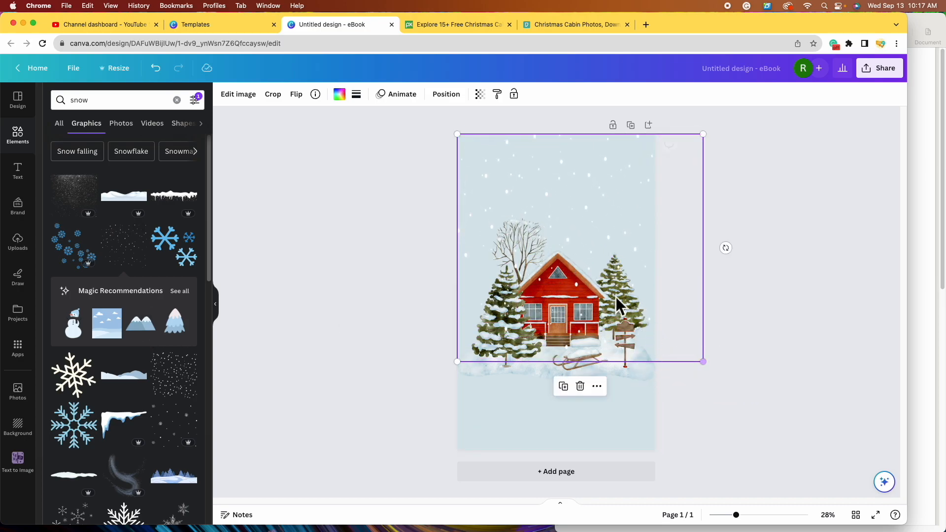
drag(571, 184, 562, 350)
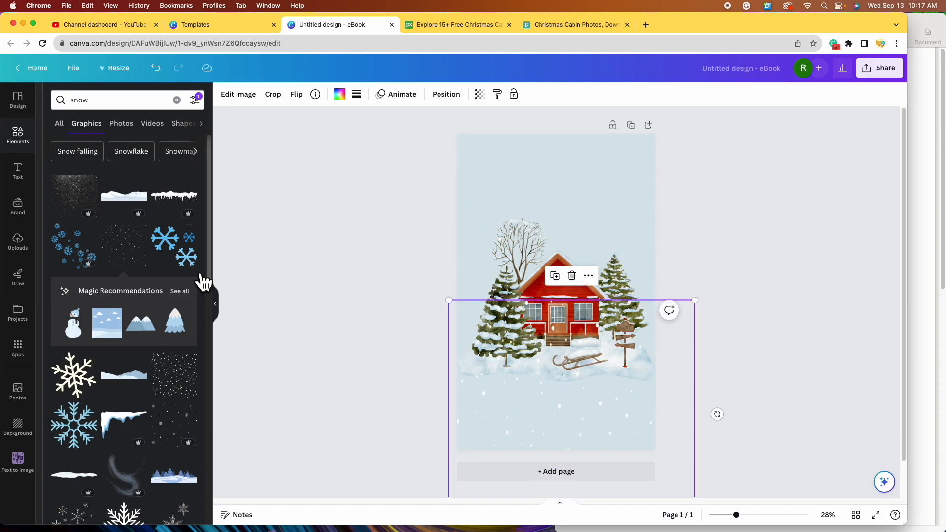
scroll(153, 266, down, 2)
drag(187, 316, 579, 201)
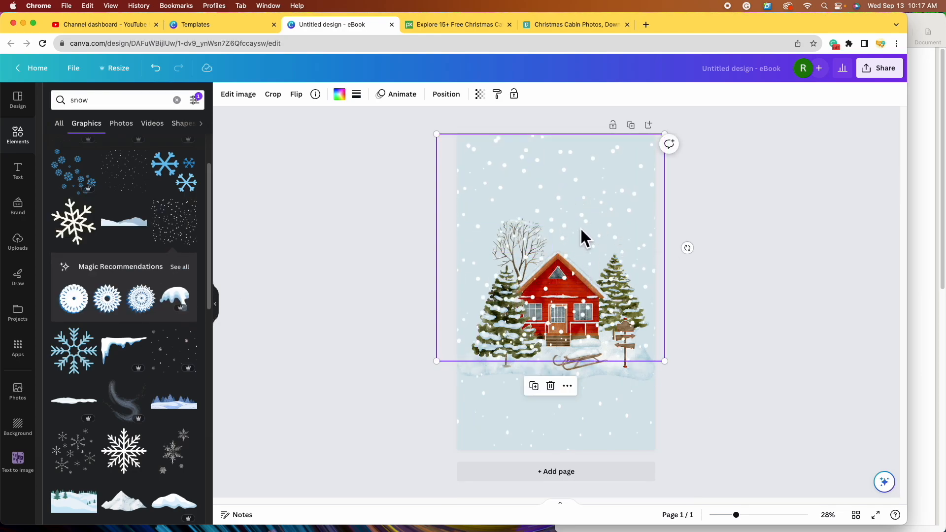
click(552, 388)
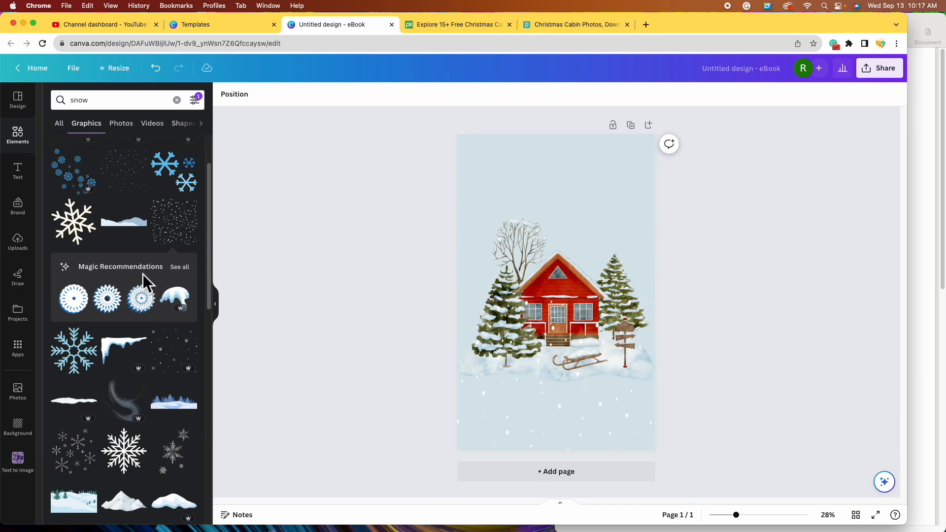
scroll(143, 274, down, 7)
- Add the snow-dots graphic and size it over the upper page around the cabin
click(185, 275)
drag(530, 257, 512, 164)
drag(615, 264, 690, 359)
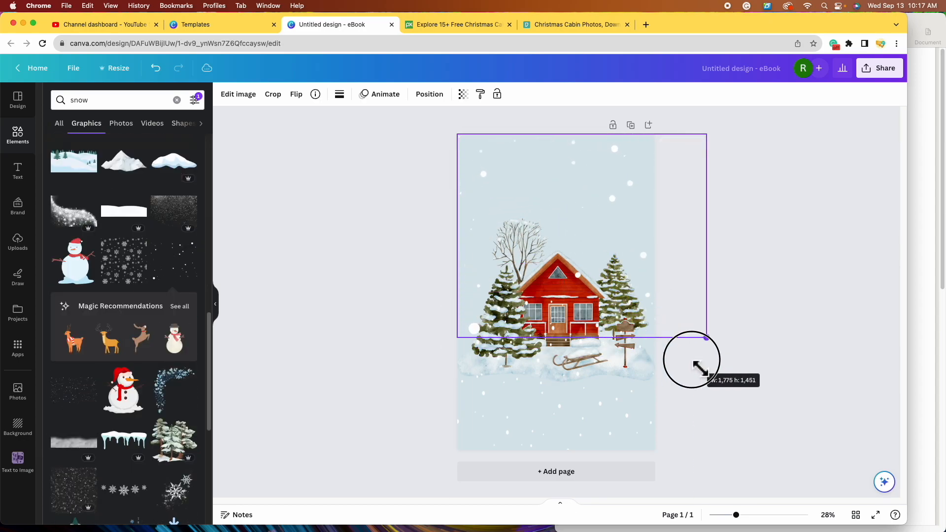
drag(614, 238, 576, 232)
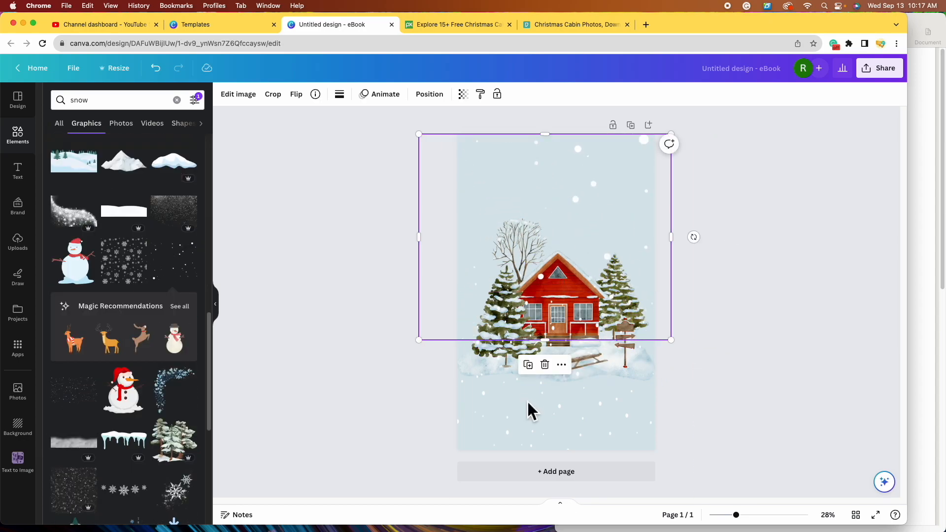
click(233, 239)
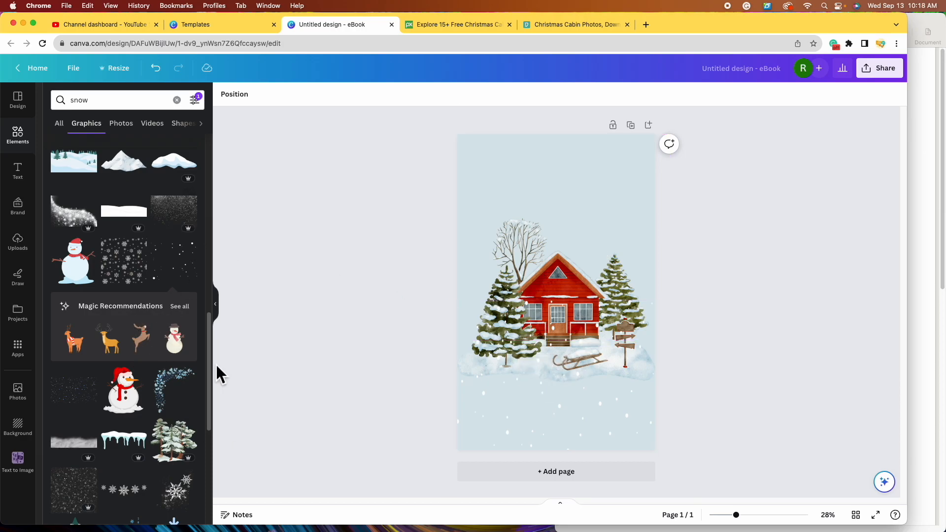
scroll(128, 320, down, 10)
drag(552, 433, 547, 258)
drag(686, 370, 704, 394)
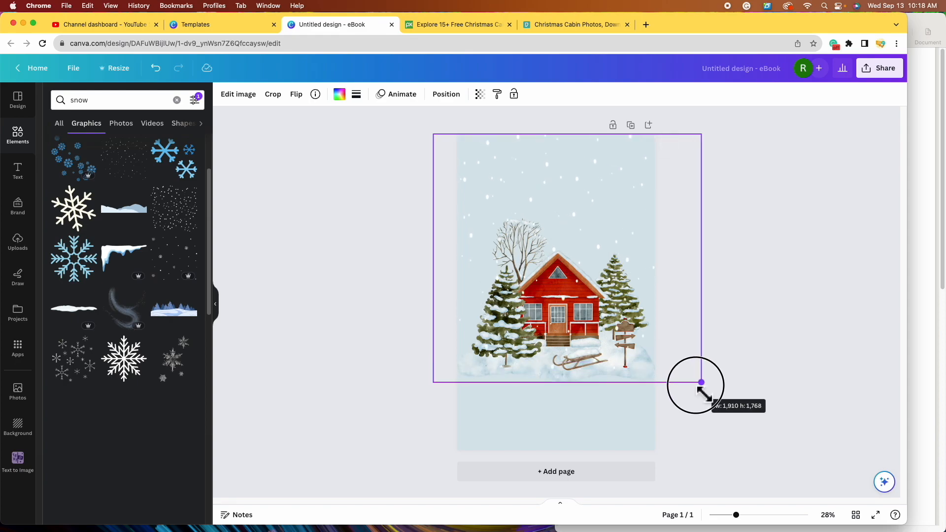
drag(703, 393, 703, 393)
drag(606, 249, 550, 222)
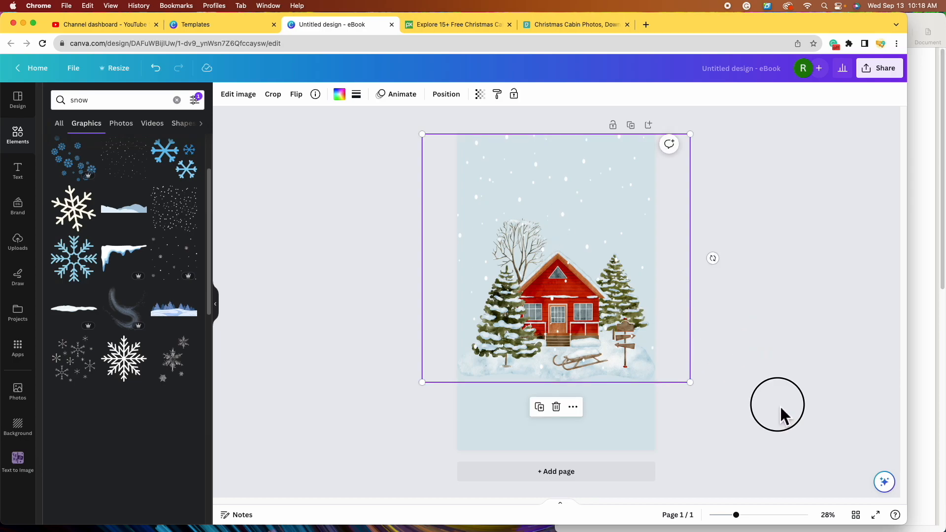
click(781, 416)
scroll(120, 325, down, 10)
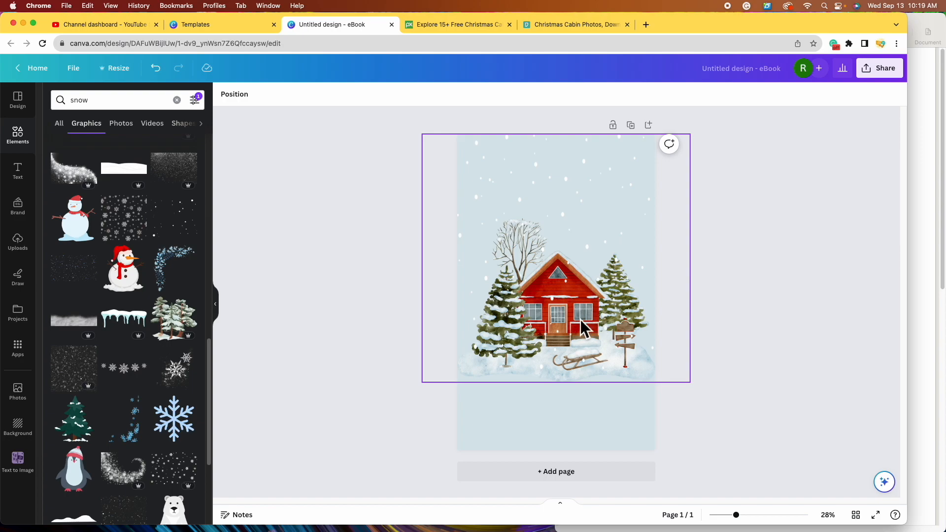
scroll(169, 366, up, 4)
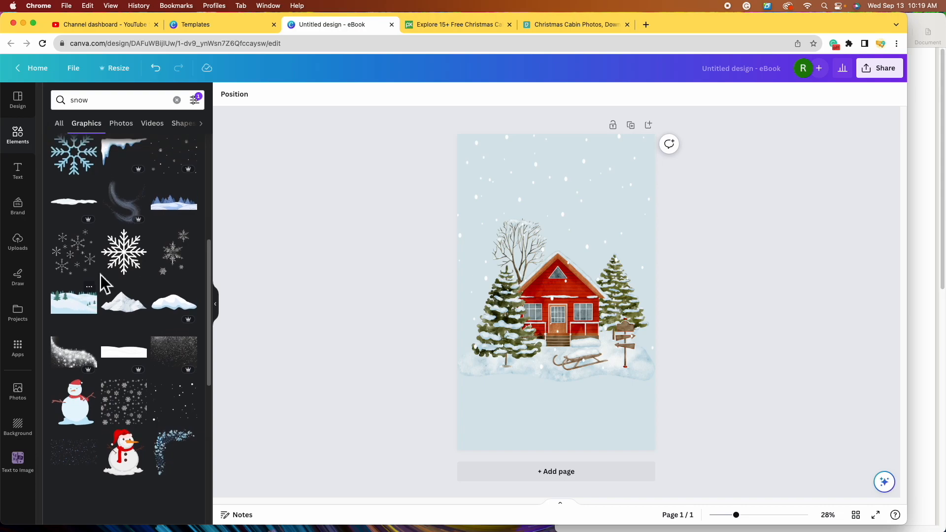
click(81, 321)
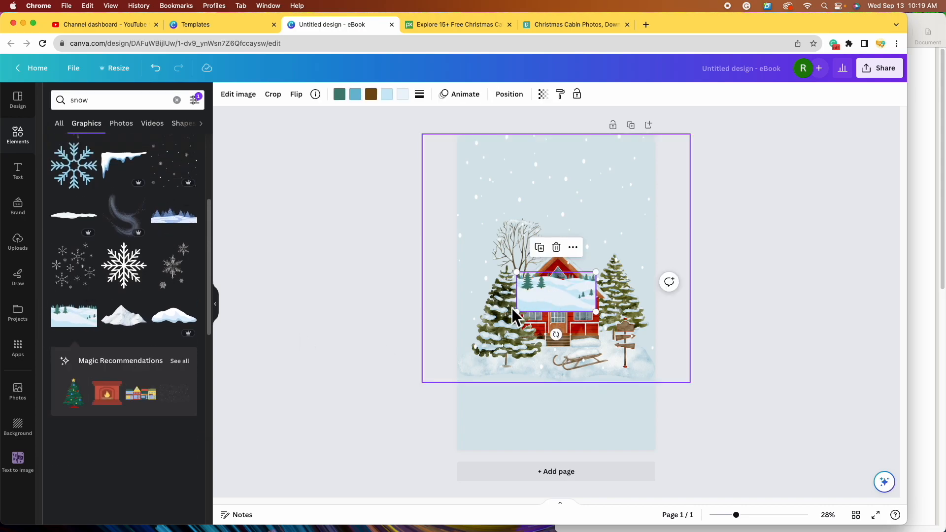
drag(517, 311, 424, 361)
drag(559, 317, 593, 406)
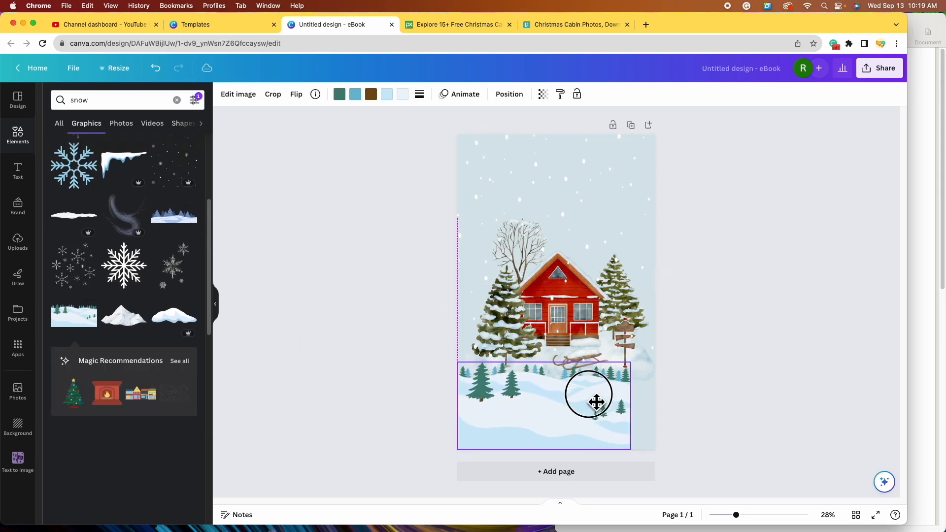
drag(624, 361, 697, 332)
drag(570, 379, 555, 382)
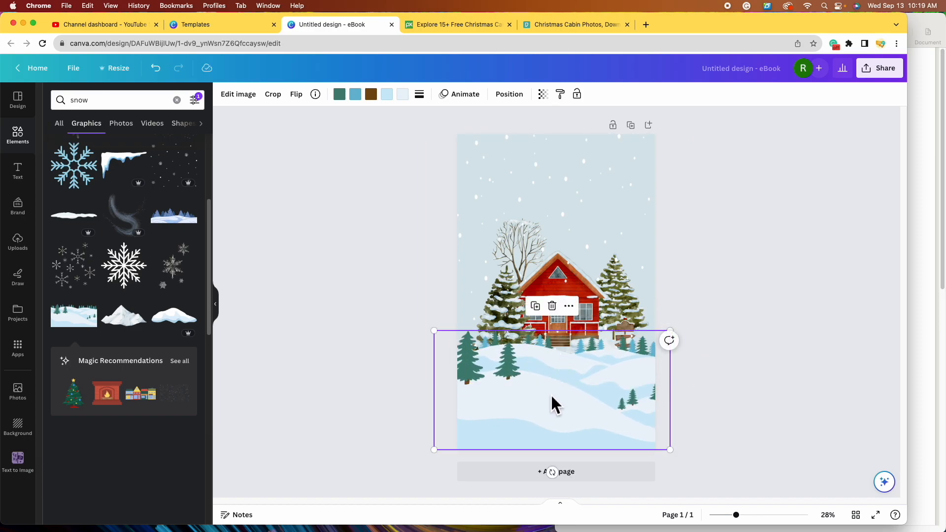
click(551, 306)
scroll(143, 298, down, 10)
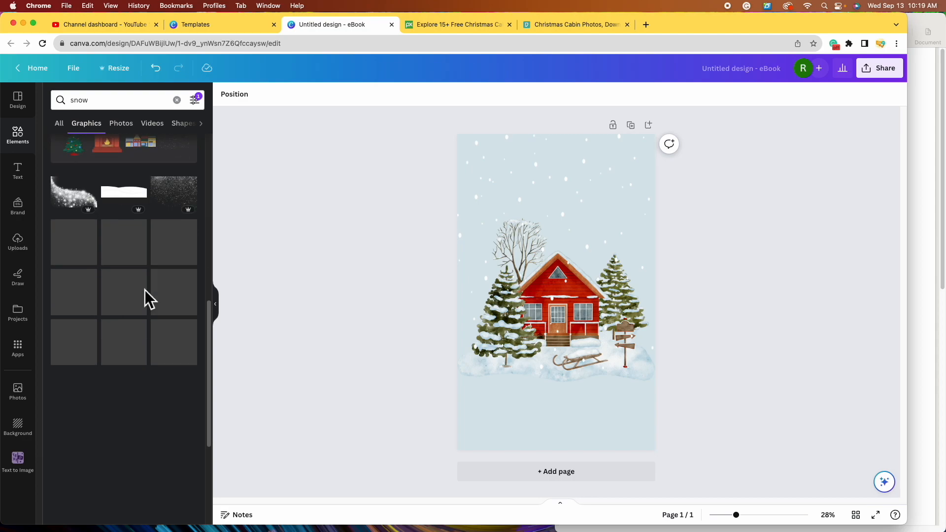
scroll(148, 345, down, 2)
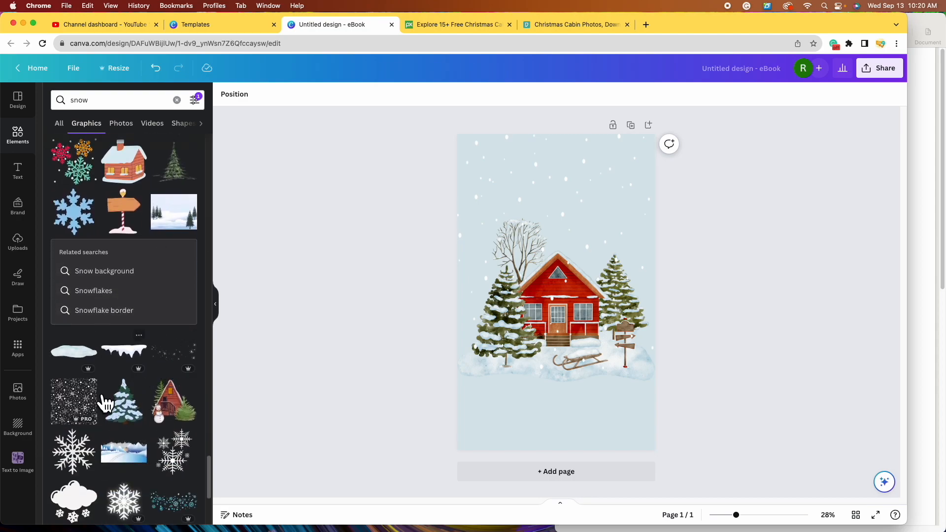
click(187, 420)
drag(559, 359, 565, 422)
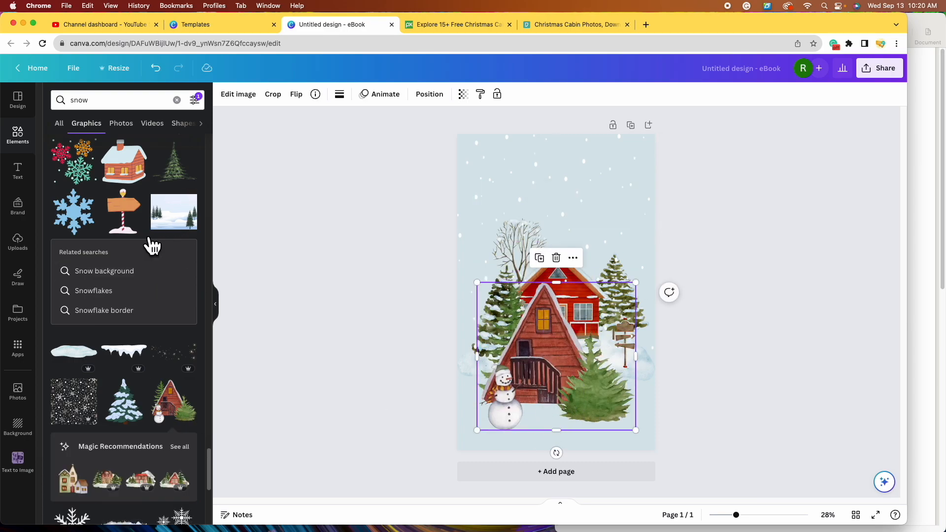
scroll(111, 291, up, 5)
scroll(147, 291, down, 1)
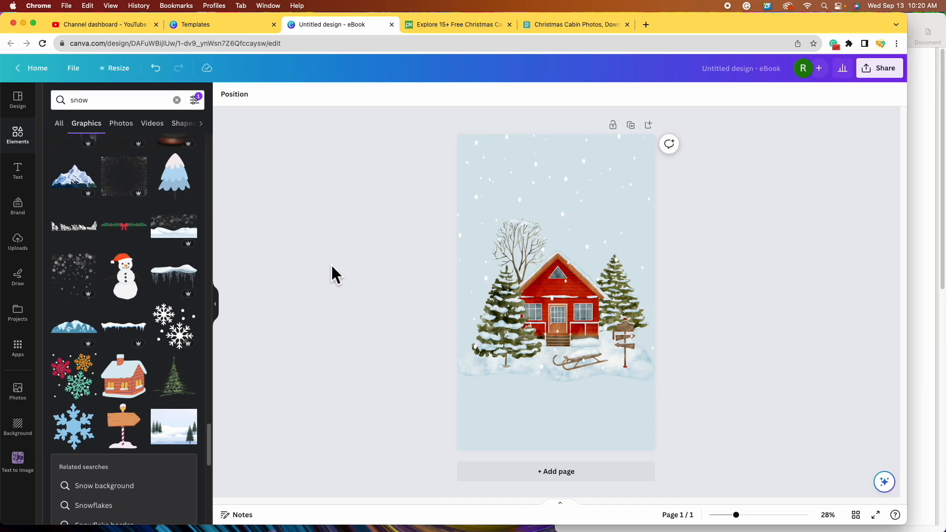
- Open the Text panel and browse its styles, returning to the default heading options
click(28, 180)
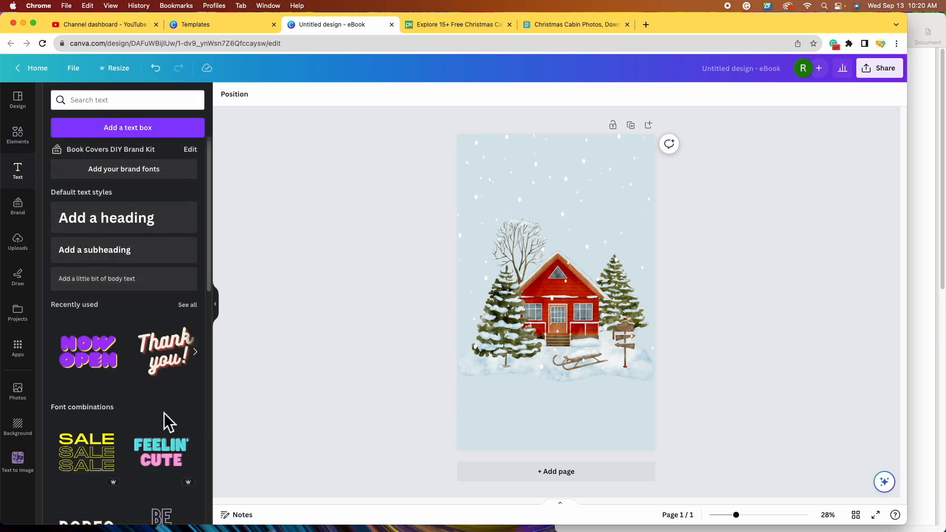
scroll(163, 413, down, 3)
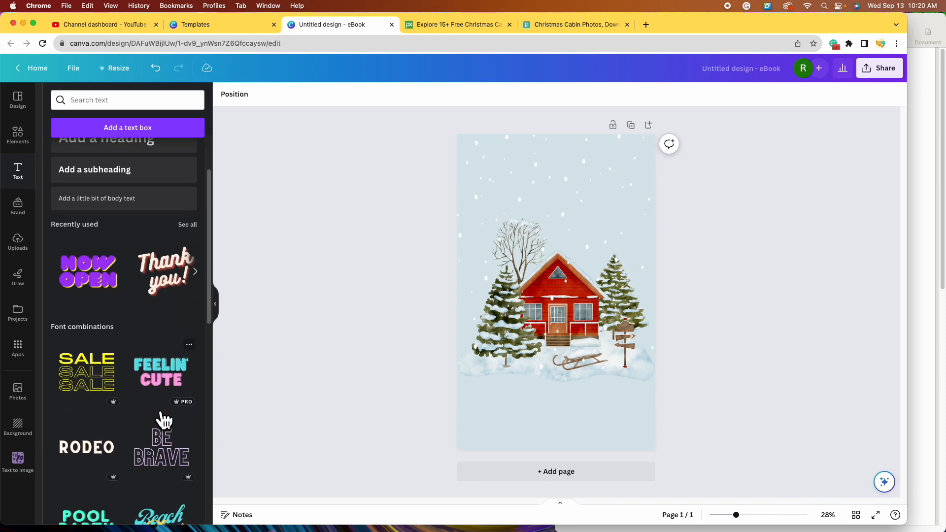
scroll(156, 394, down, 4)
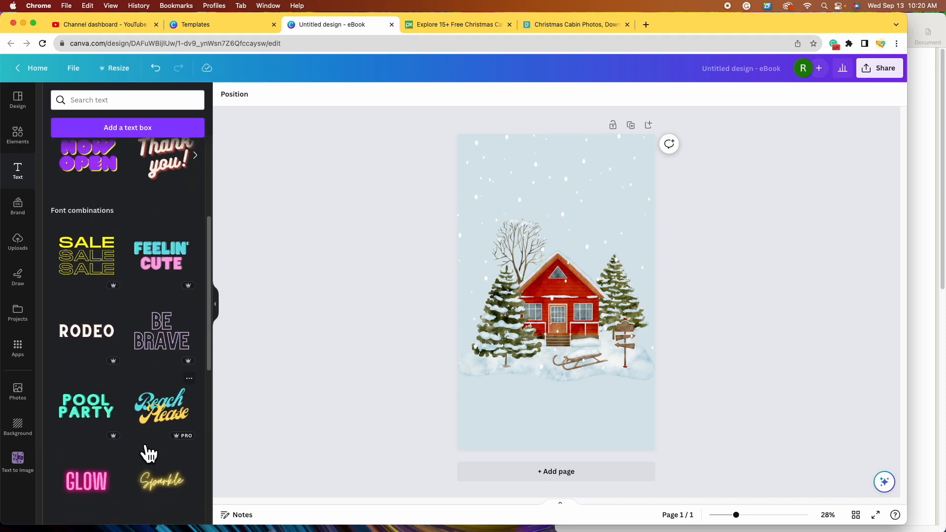
scroll(149, 453, down, 5)
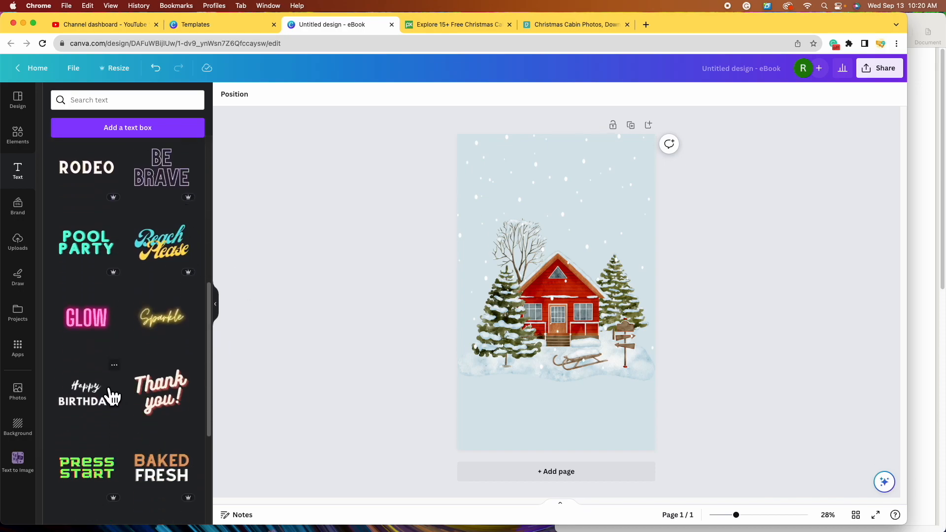
scroll(112, 395, down, 3)
scroll(126, 379, down, 3)
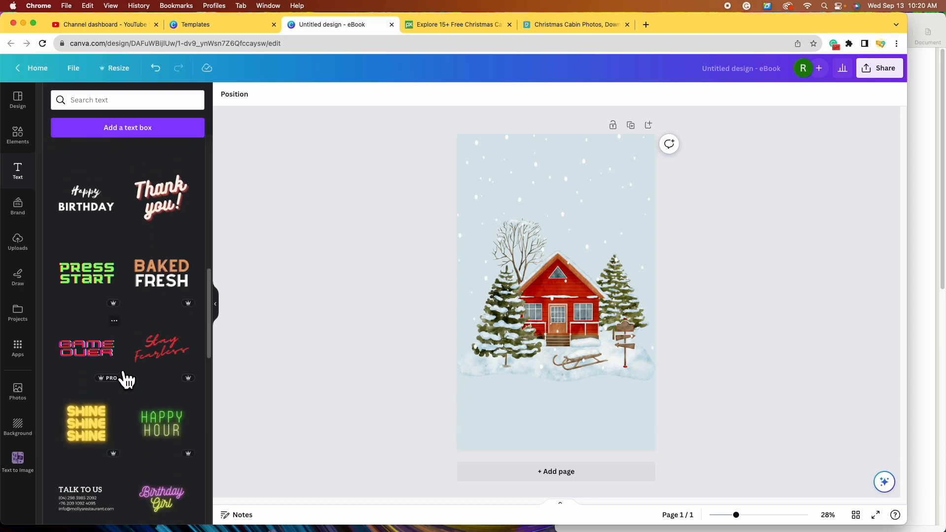
scroll(122, 403, down, 2)
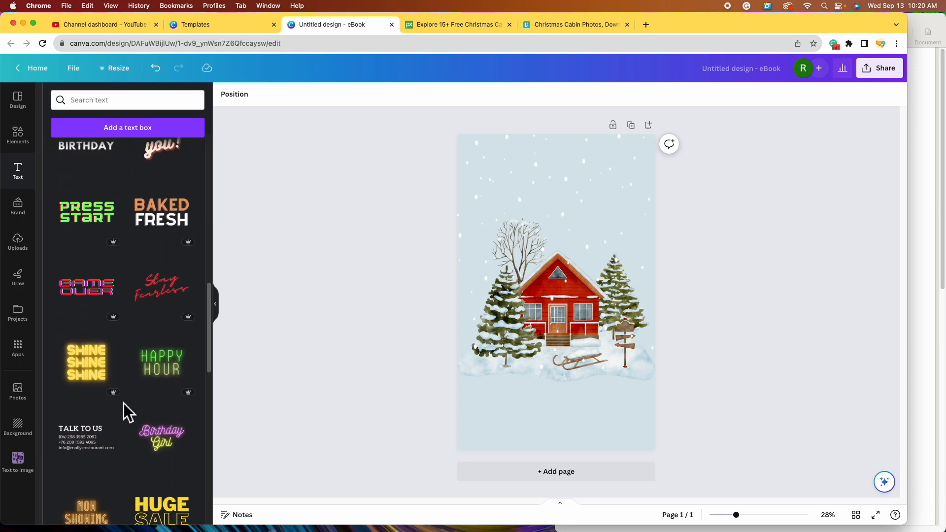
scroll(123, 403, up, 15)
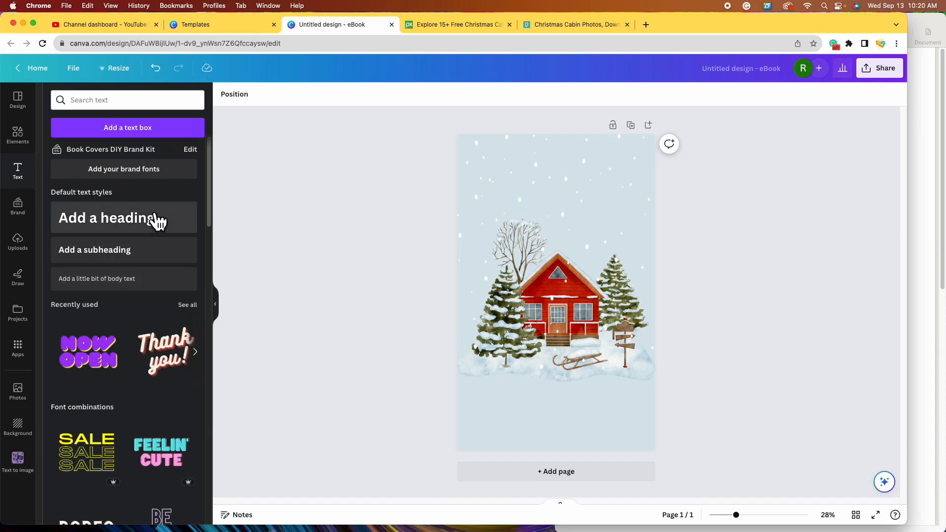
- Add a heading text box and move it near the top of the page
click(140, 227)
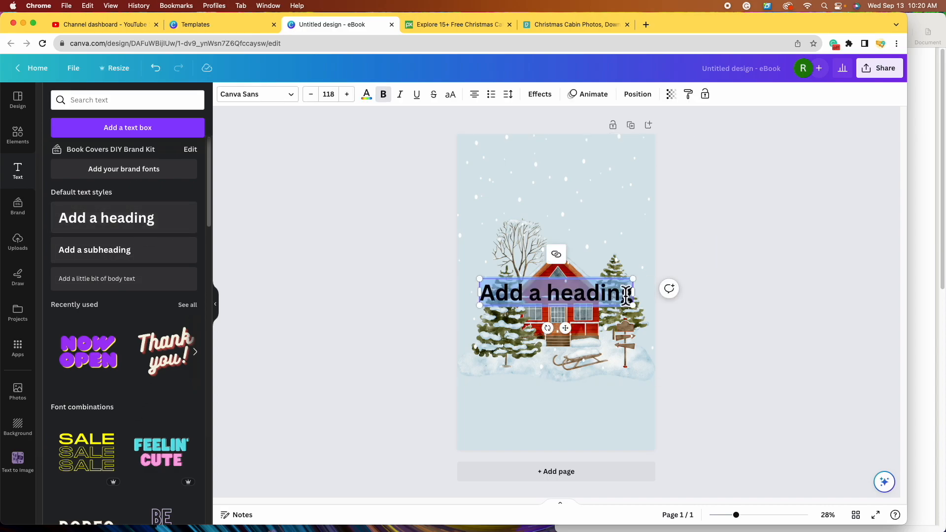
click(747, 355)
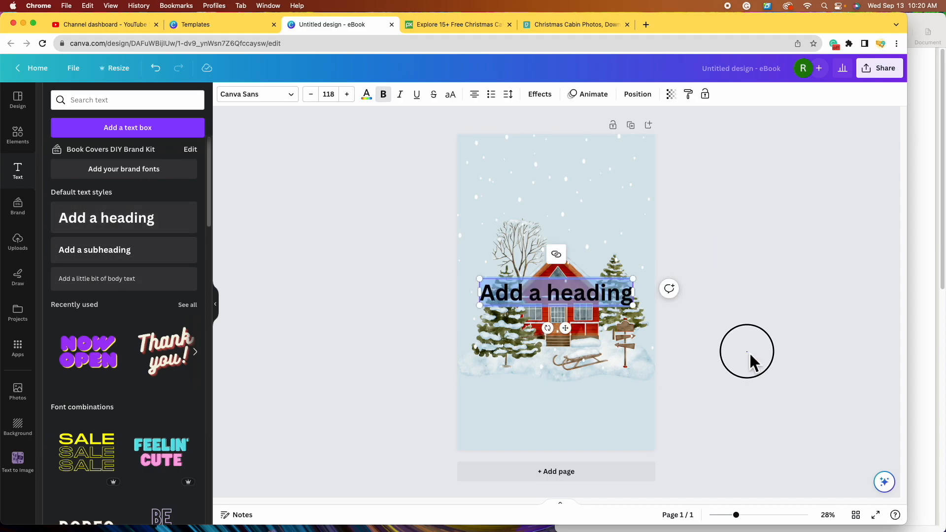
click(590, 298)
drag(590, 297, 589, 188)
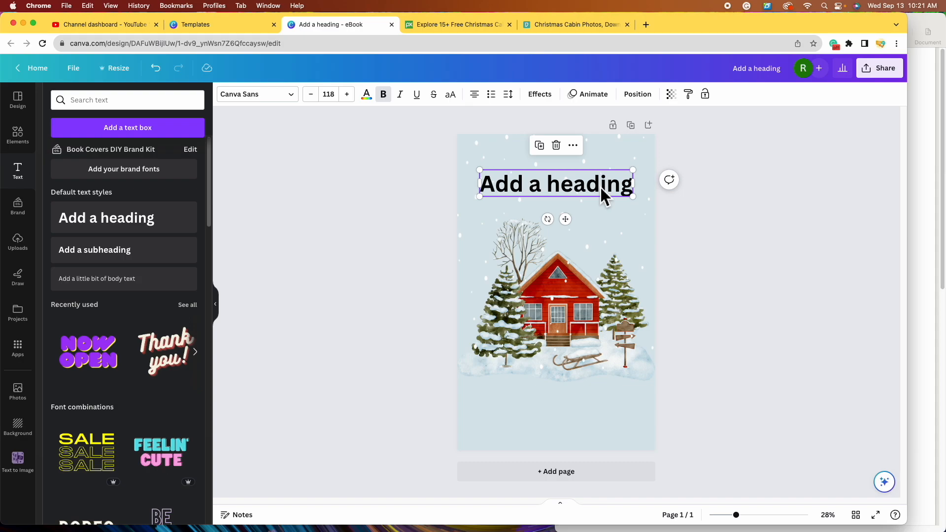
- Change the heading text to 'Christmas' and centre it above the cabin
click(600, 186)
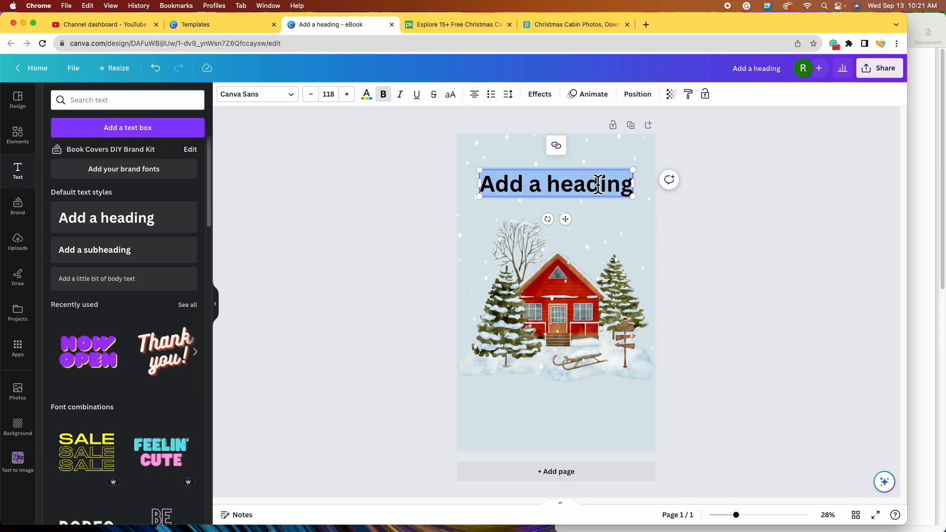
text(Christm)
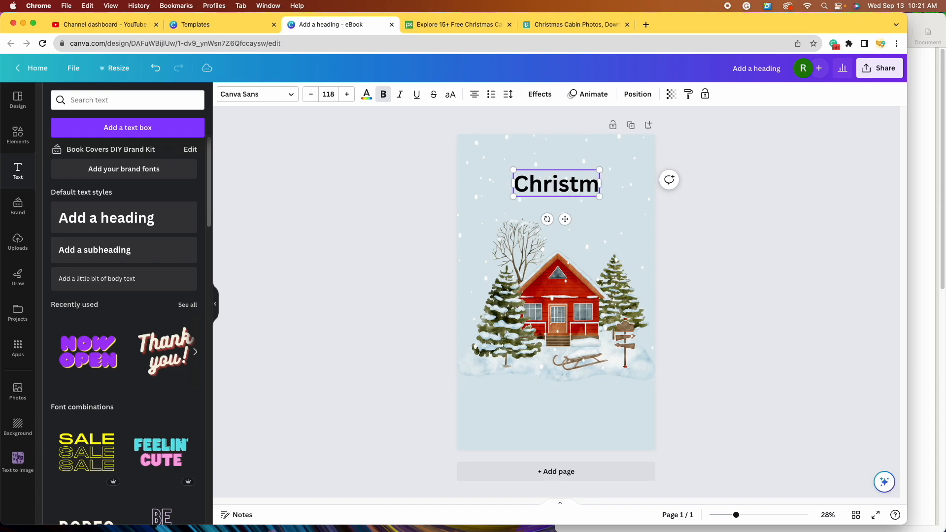
text(as)
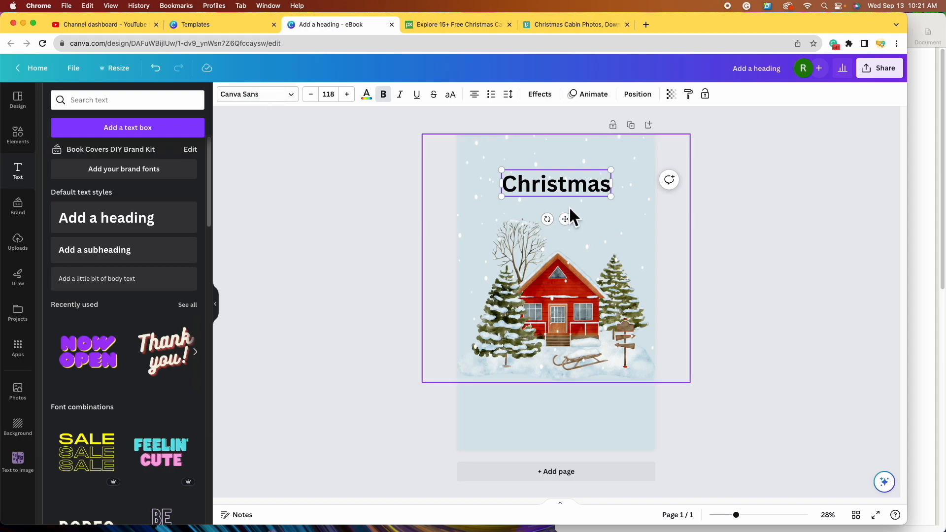
click(788, 340)
drag(570, 181, 572, 202)
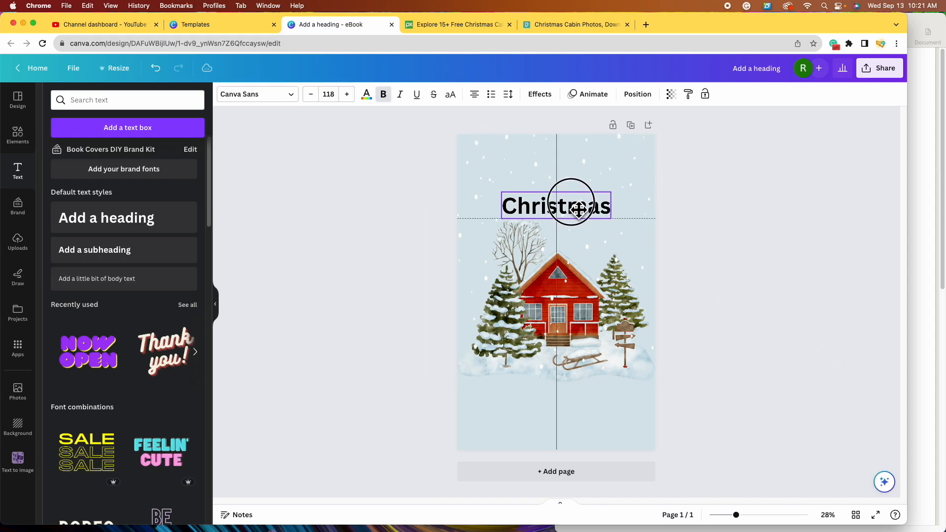
click(837, 305)
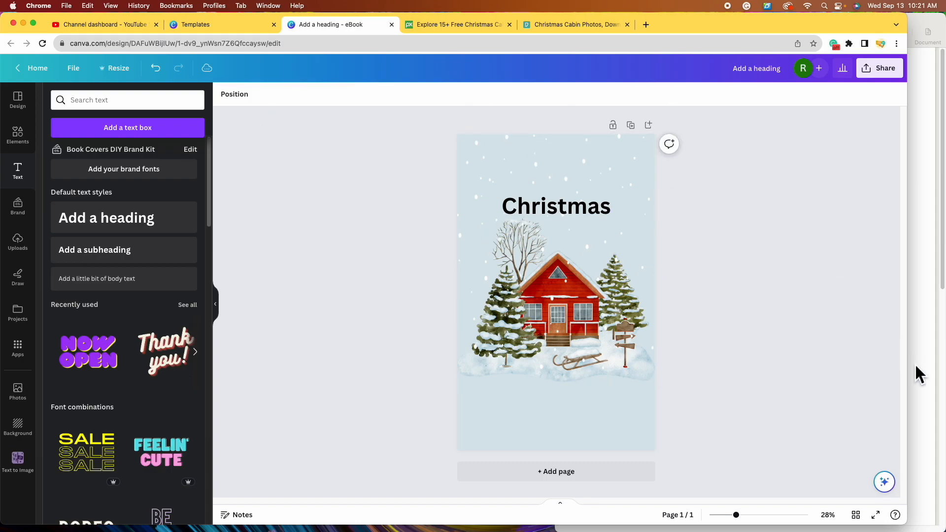
click(602, 211)
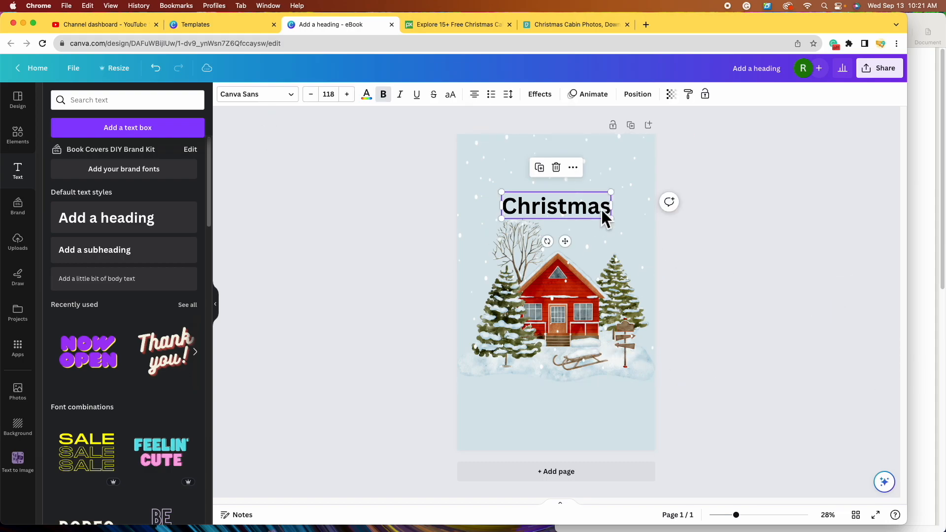
click(297, 96)
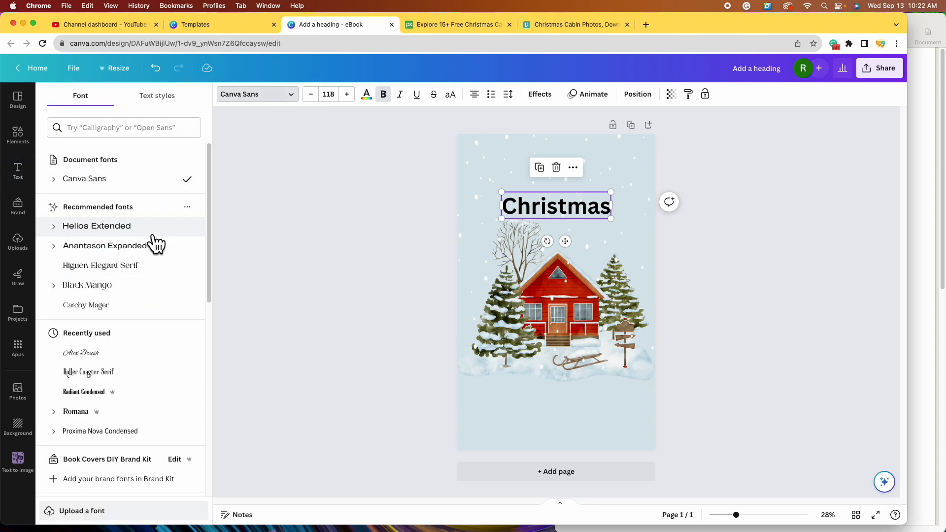
- Try Citadel Script and then Stoic on the Christmas heading, enlarging it slightly
scroll(154, 276, down, 3)
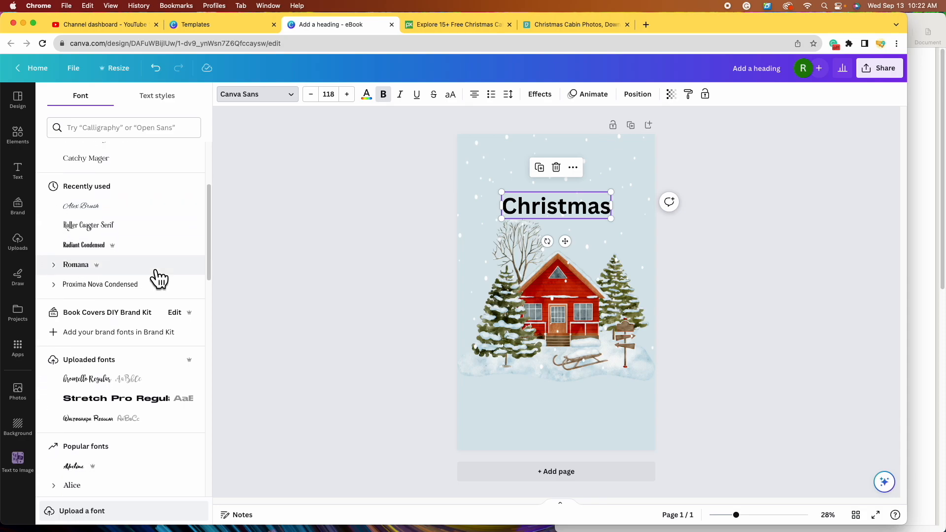
scroll(158, 286, down, 5)
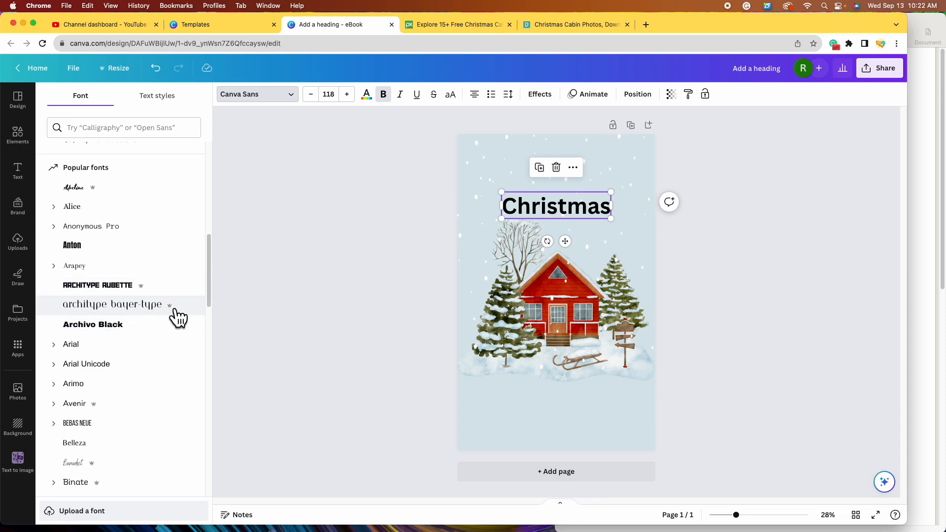
scroll(180, 310, down, 5)
scroll(187, 313, down, 12)
scroll(187, 312, down, 5)
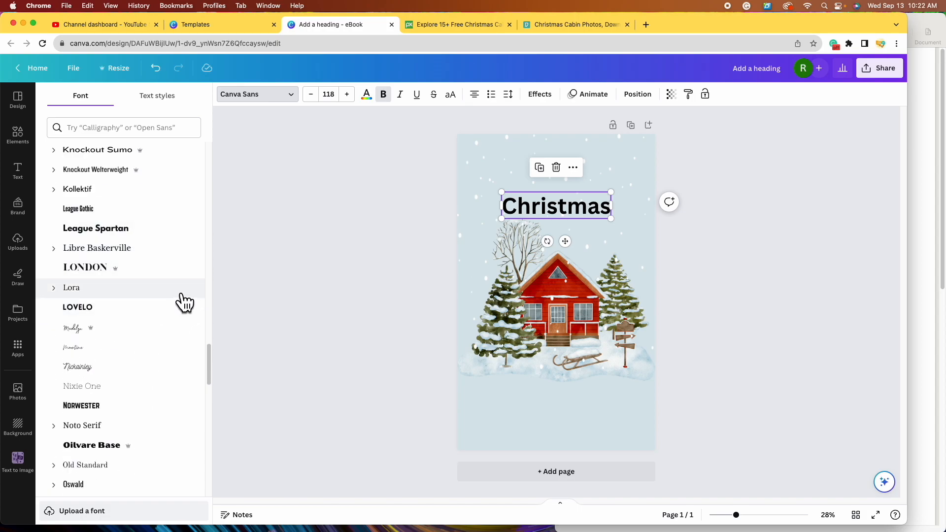
scroll(185, 301, up, 12)
scroll(185, 302, up, 5)
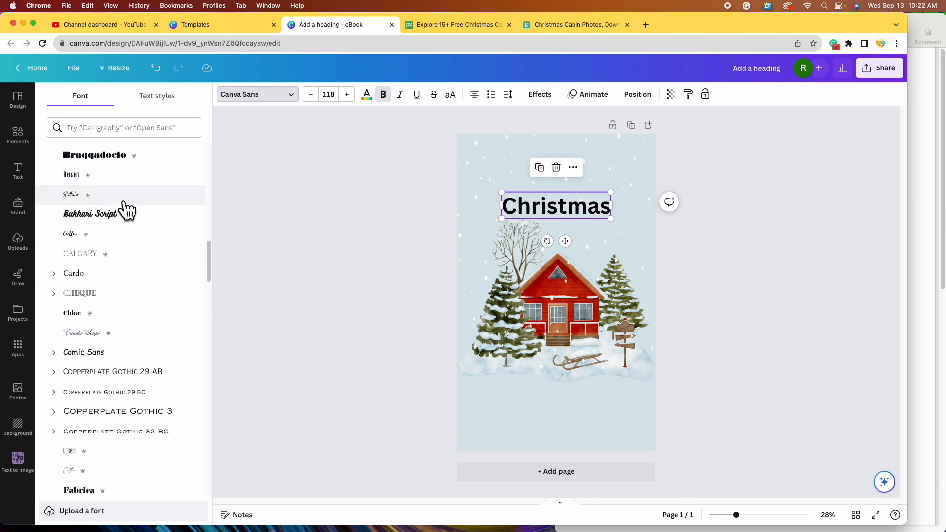
click(159, 344)
mouse_move(593, 219)
mouse_down()
mouse_move(649, 245)
mouse_move(577, 210)
mouse_up()
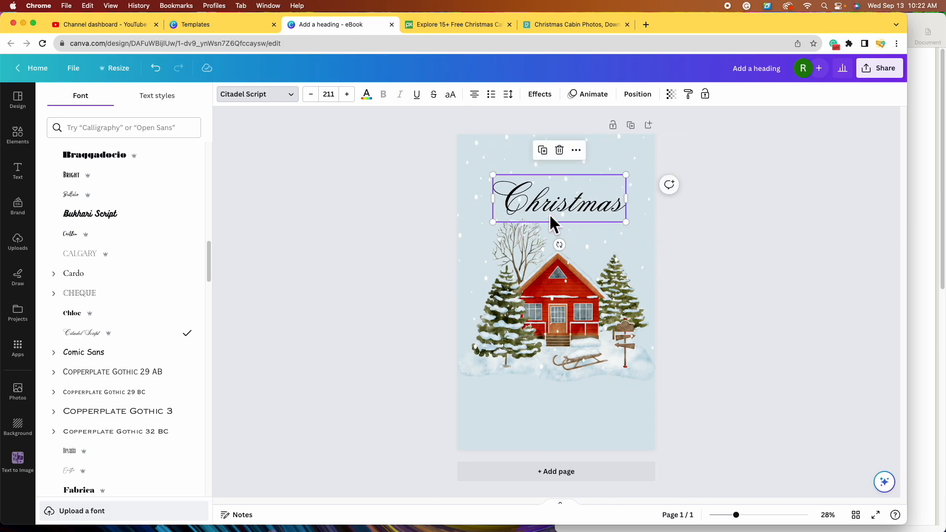
click(177, 323)
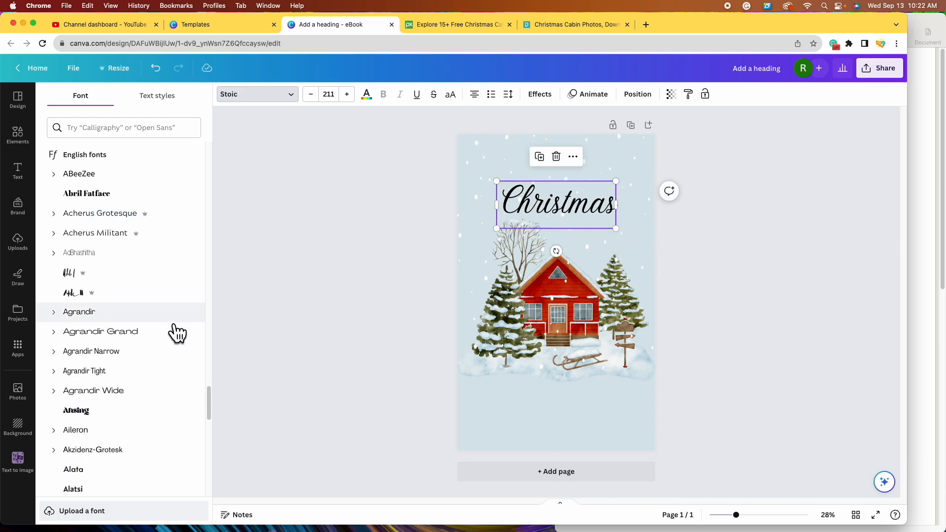
scroll(178, 327, down, 1)
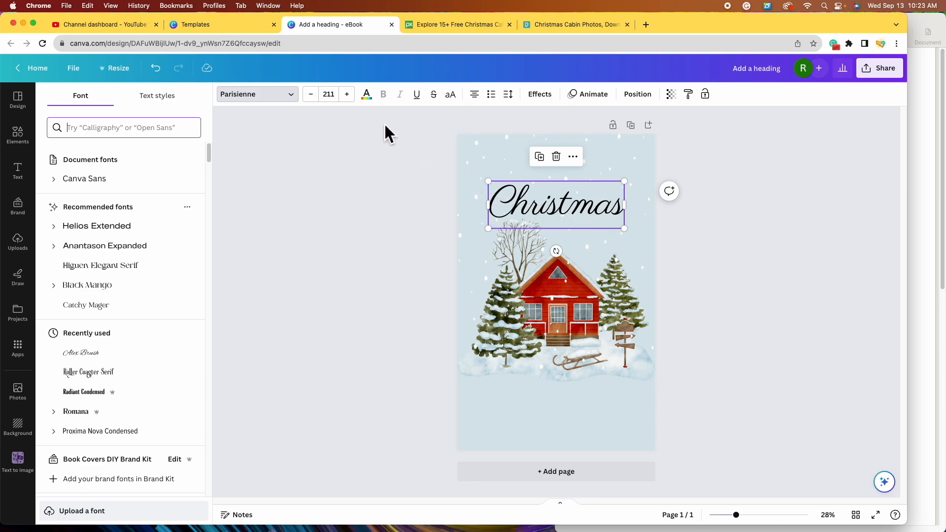
- Colour the Christmas heading dark red, lower the cottage, and spread a snow overlay over the page
click(375, 98)
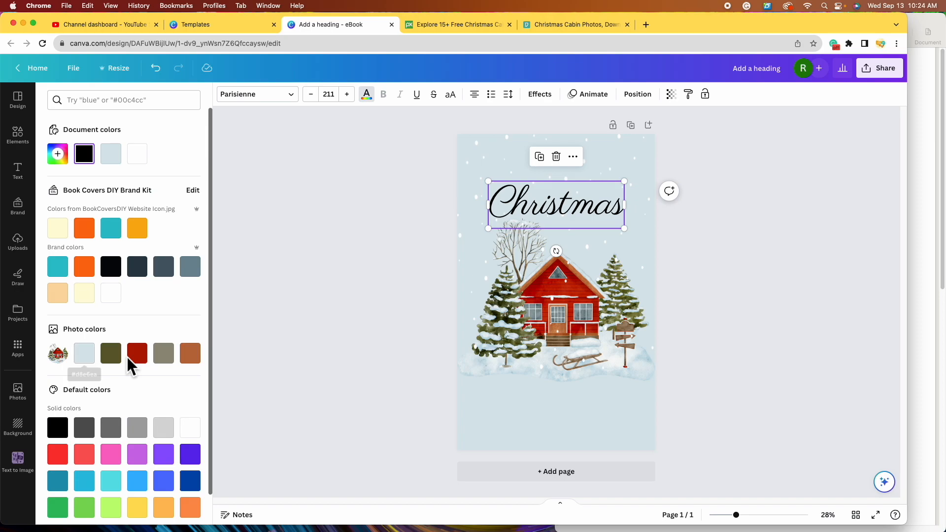
click(142, 361)
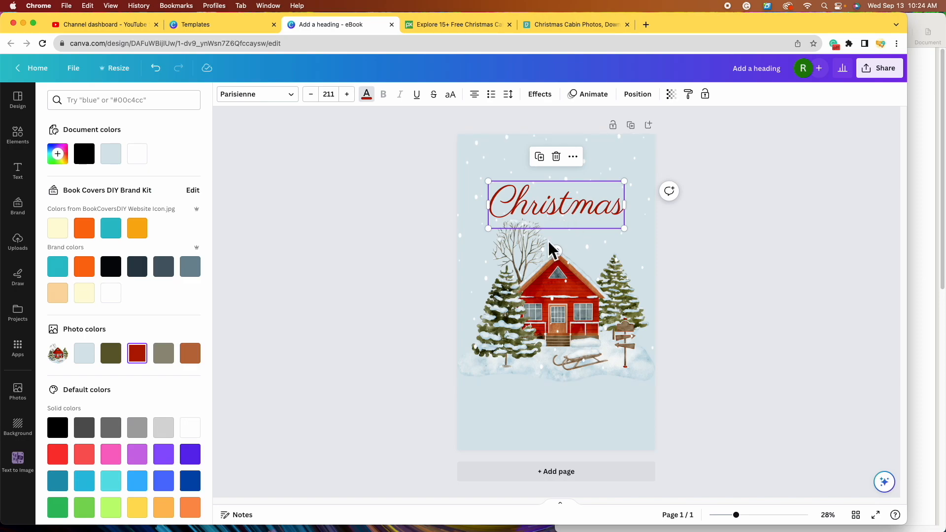
mouse_move(554, 309)
mouse_down()
mouse_move(558, 321)
mouse_move(582, 323)
mouse_move(658, 306)
mouse_move(755, 305)
mouse_move(571, 295)
mouse_move(556, 307)
mouse_move(558, 334)
mouse_move(554, 325)
mouse_up()
drag(649, 201, 454, 215)
drag(690, 383, 699, 400)
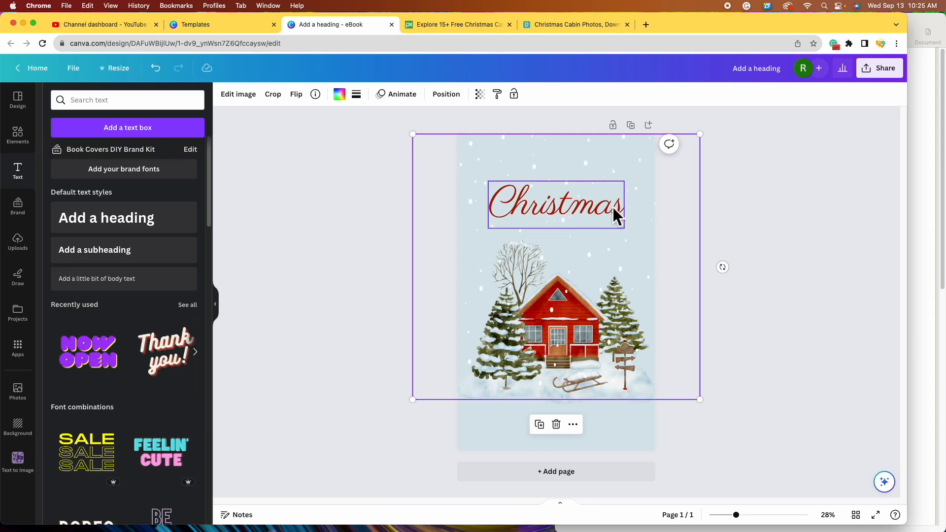
- Move the Christmas heading slightly down and resize it to font size 168
click(615, 216)
drag(613, 210, 614, 220)
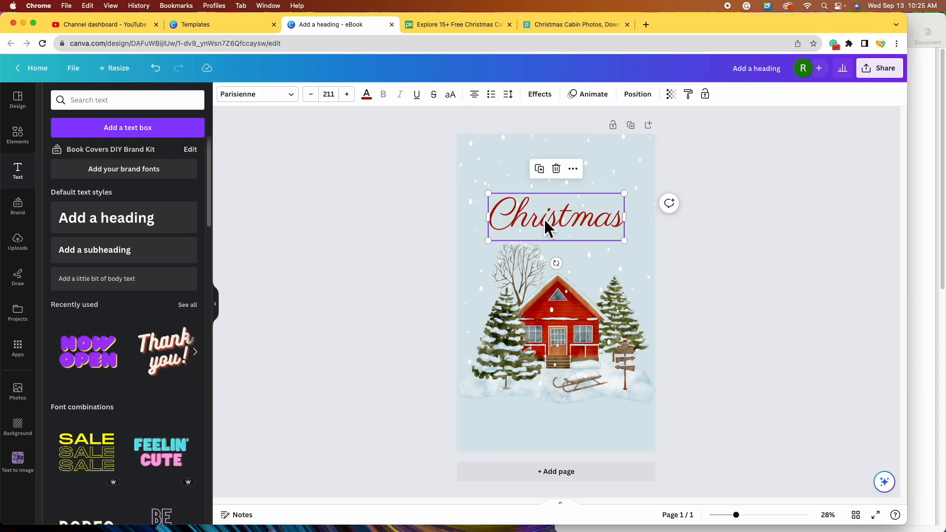
drag(624, 241, 609, 232)
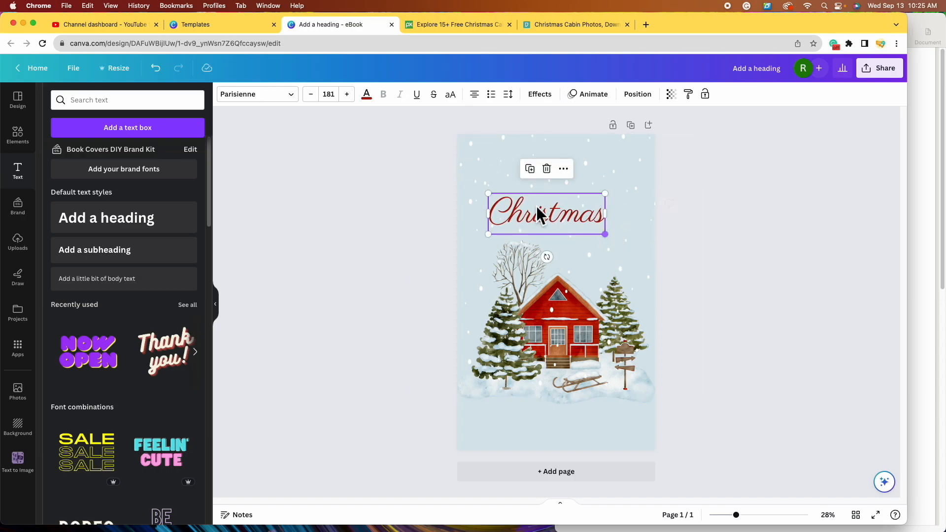
click(338, 96)
scroll(371, 311, down, 5)
click(362, 379)
click(347, 94)
click(348, 95)
click(310, 95)
drag(602, 236, 608, 245)
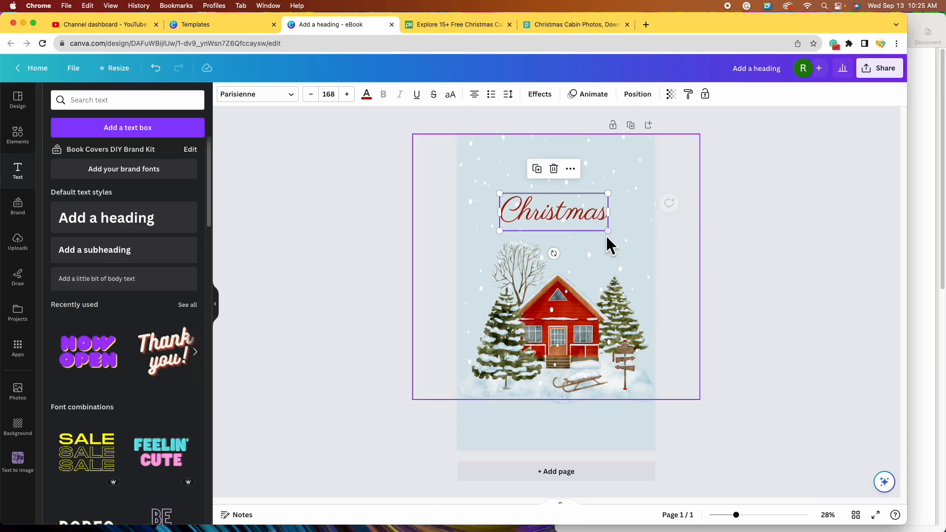
- Duplicate the Christmas heading
click(777, 260)
click(581, 215)
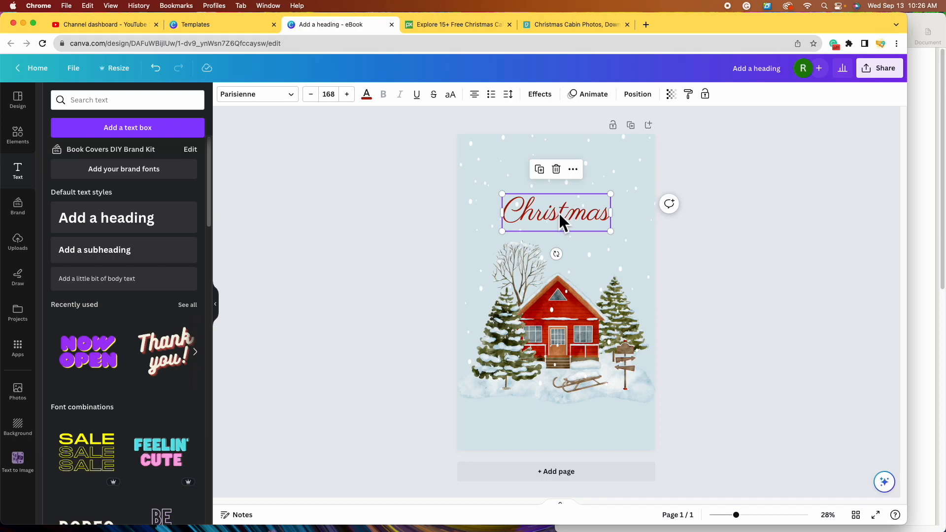
click(552, 173)
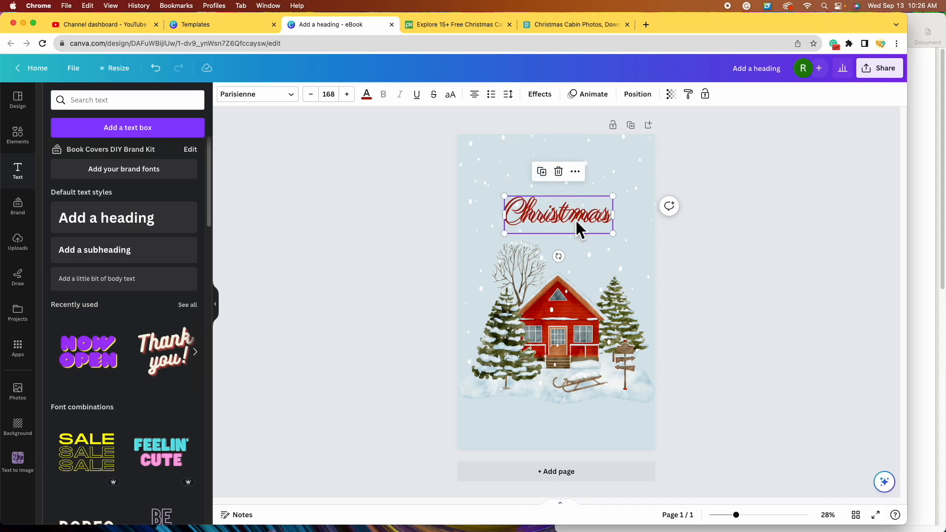
- Move the copy below the original and change its text to 'Cottage'
drag(577, 221, 599, 243)
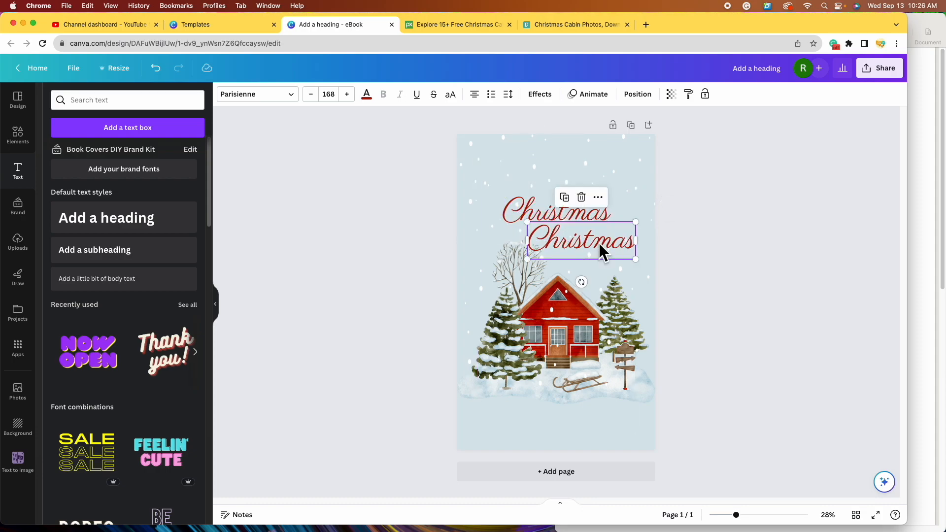
double_click(634, 244)
key(Escape)
key(BackSpace)
key(BackSpace)
key(BackSpace)
key(BackSpace)
key(BackSpace)
key(BackSpace)
key(BackSpace)
key(BackSpace)
text(ottage)
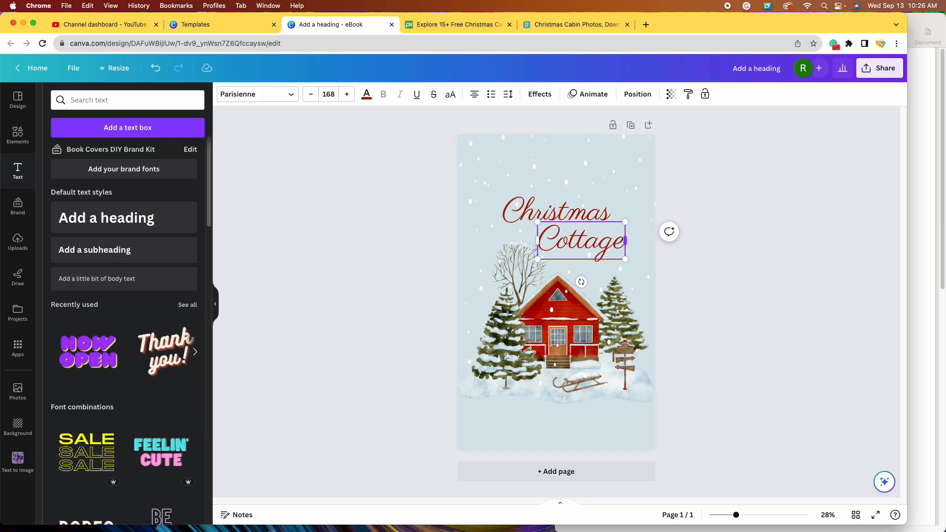
click(729, 295)
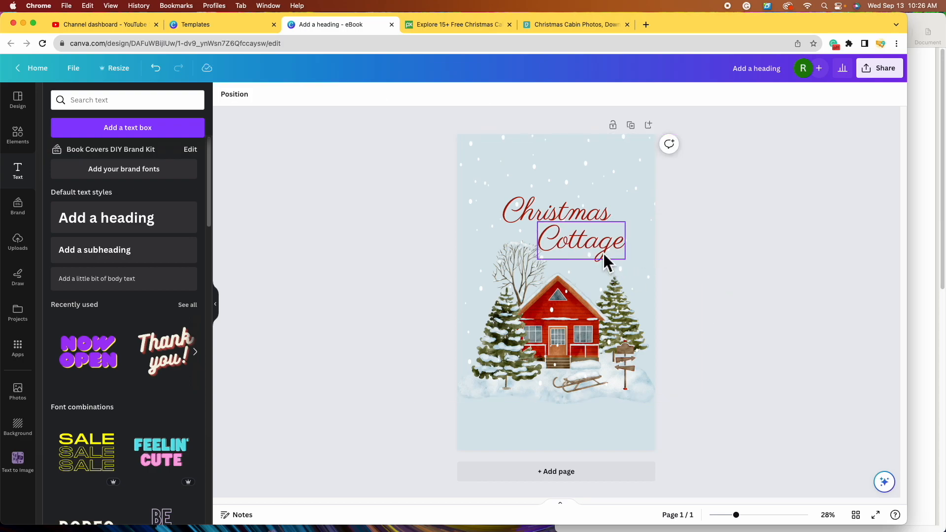
- Stagger the title by shifting Cottage right and Christmas left
drag(607, 252, 618, 256)
drag(519, 218, 502, 217)
click(566, 168)
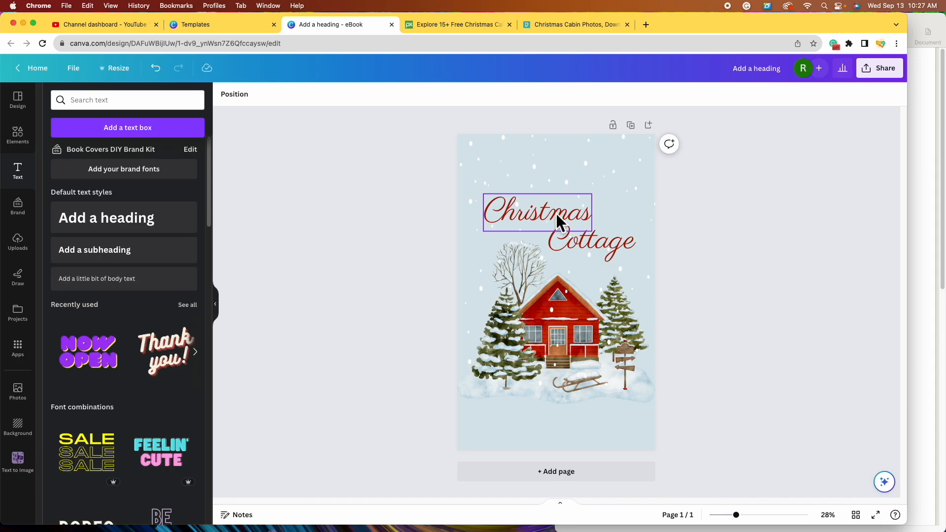
- Add a new heading at the top of the page reading 'MURDER'
click(160, 227)
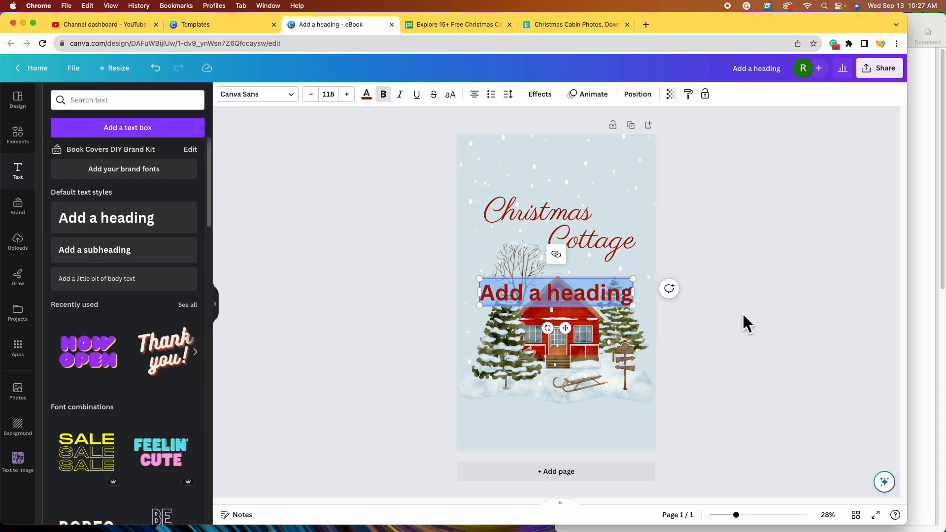
drag(599, 300, 591, 172)
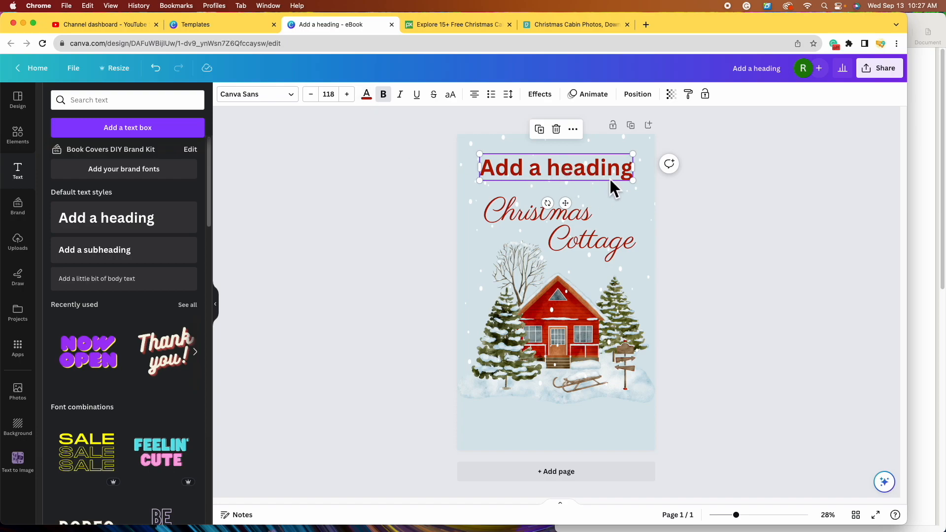
double_click(622, 172)
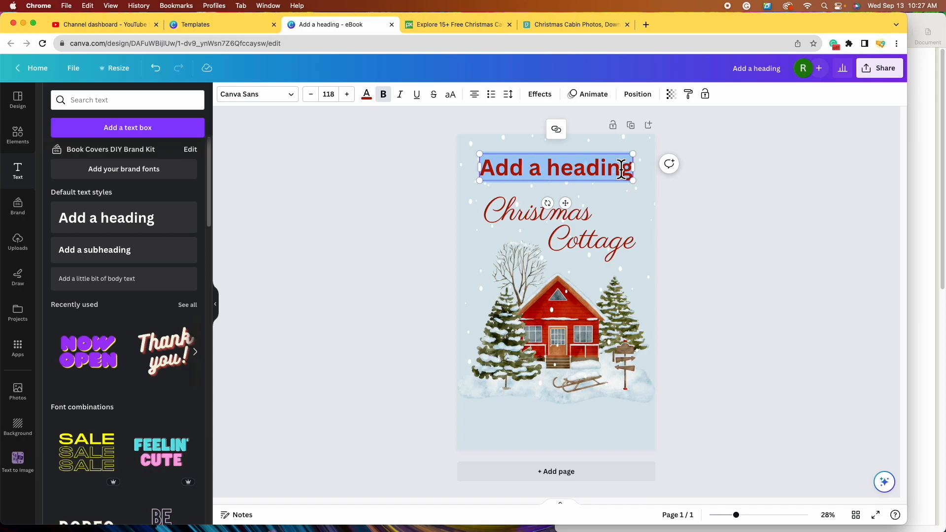
text(MUR)
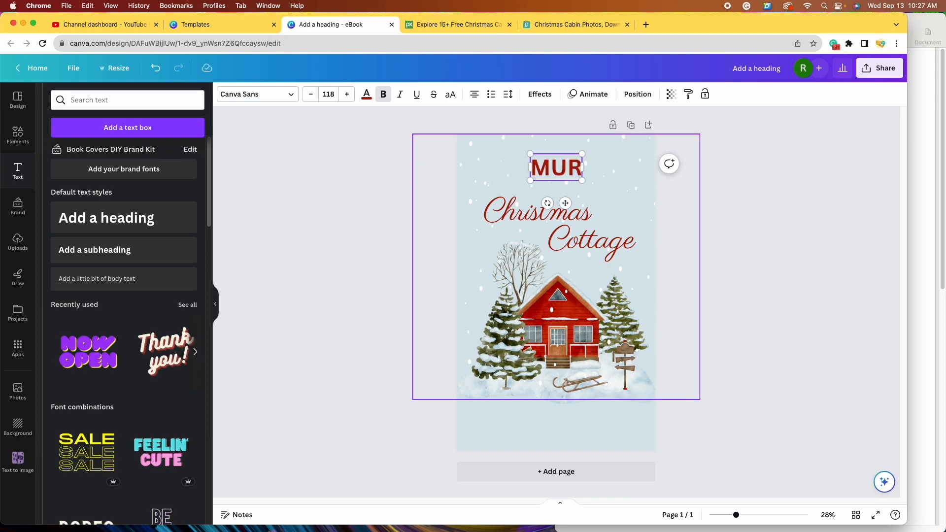
text(DER)
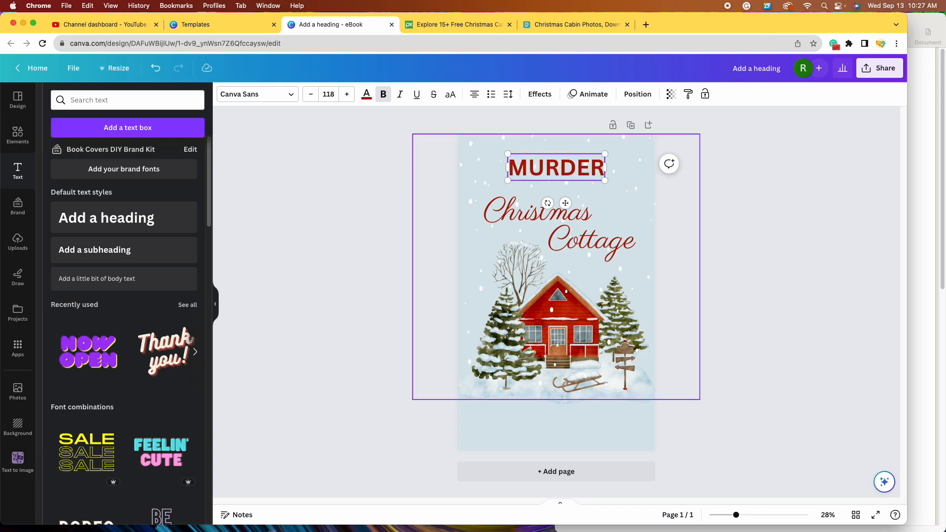
click(803, 320)
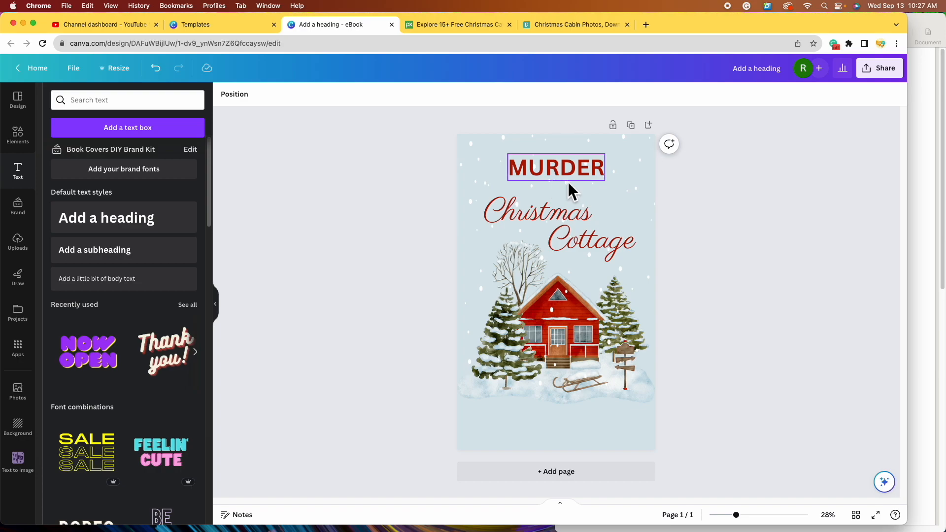
- Centre the MURDER heading horizontally and nudge it slightly lower
click(583, 175)
mouse_move(583, 174)
mouse_down()
mouse_move(575, 176)
mouse_move(587, 179)
mouse_up()
click(847, 284)
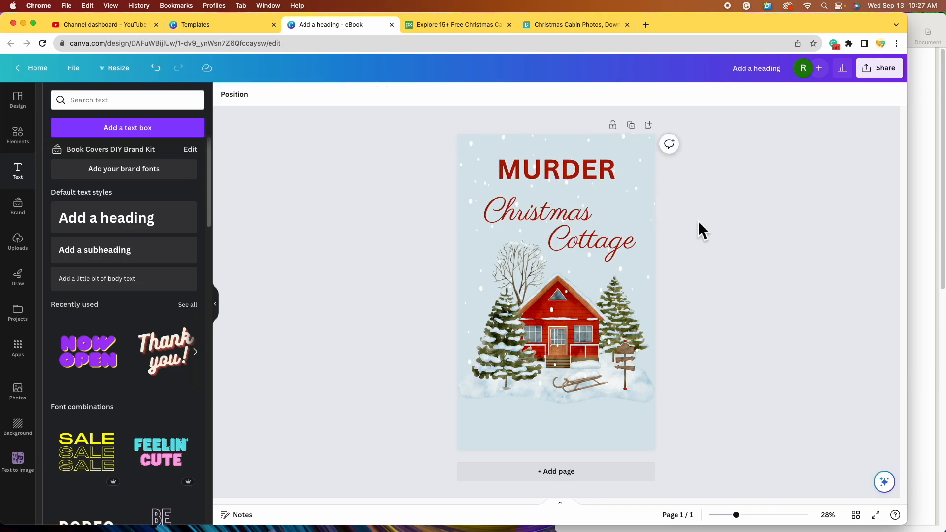
drag(605, 183, 611, 194)
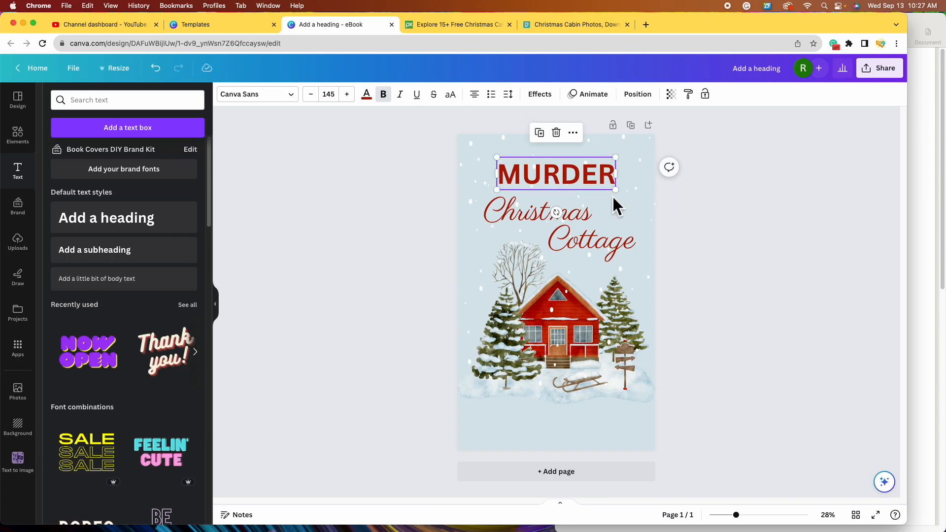
- Select the MURDER heading and try the Anton font on it
click(737, 249)
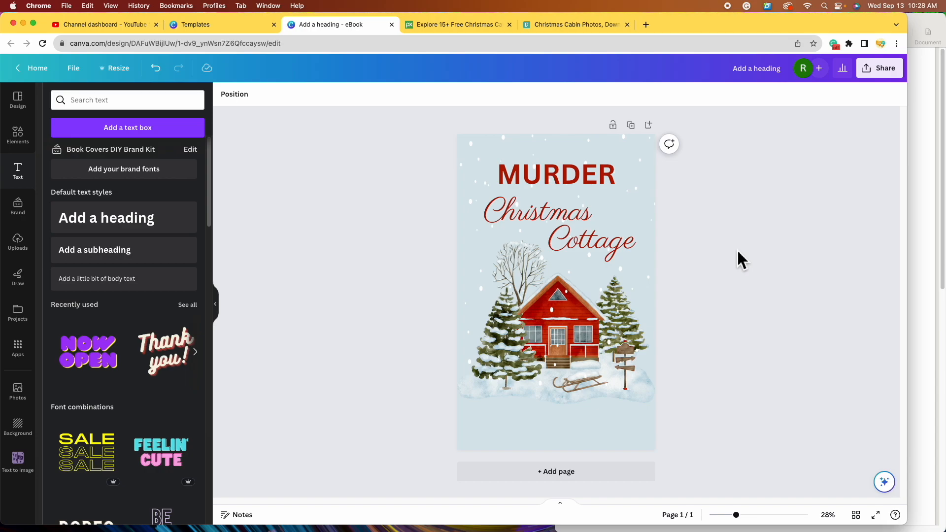
click(574, 187)
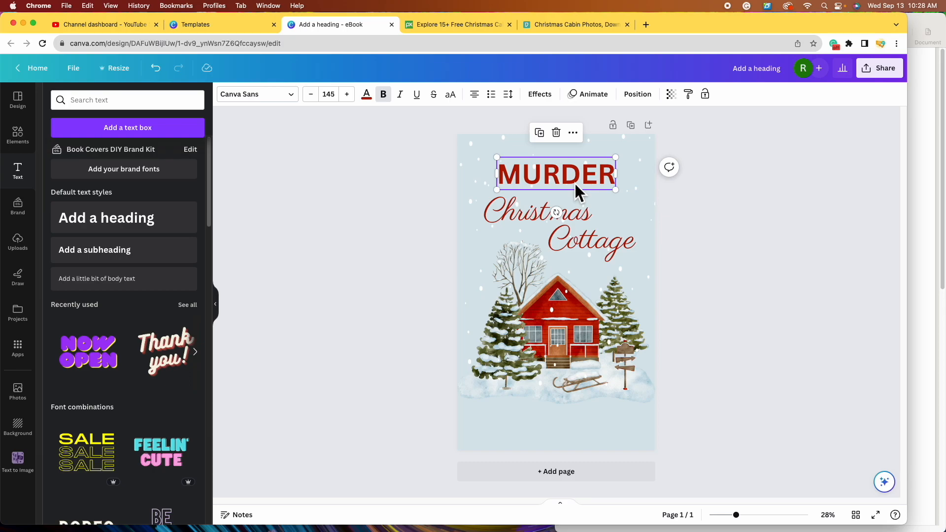
click(297, 101)
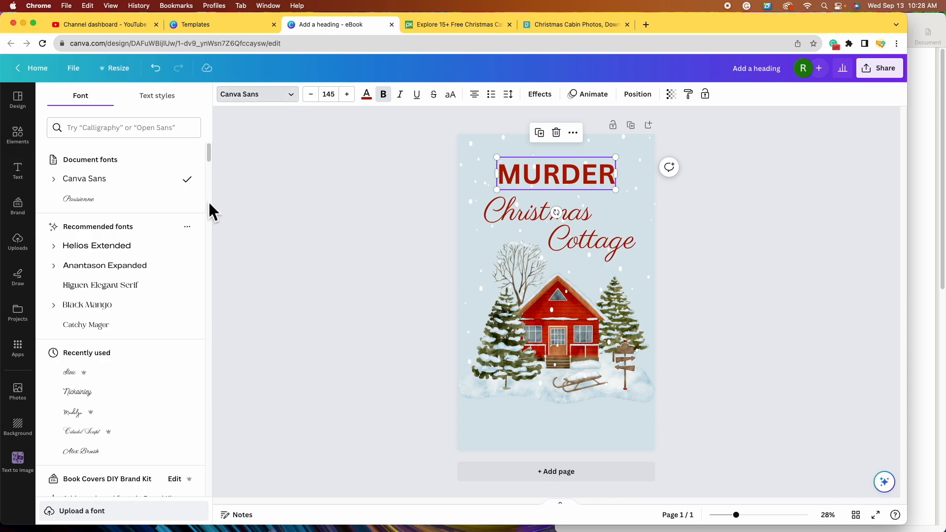
scroll(199, 256, down, 5)
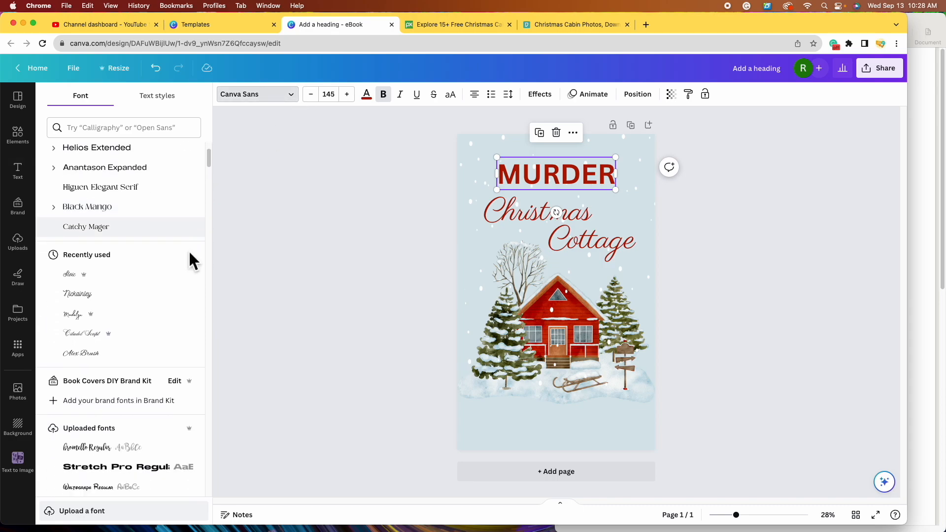
scroll(200, 263, down, 5)
click(159, 326)
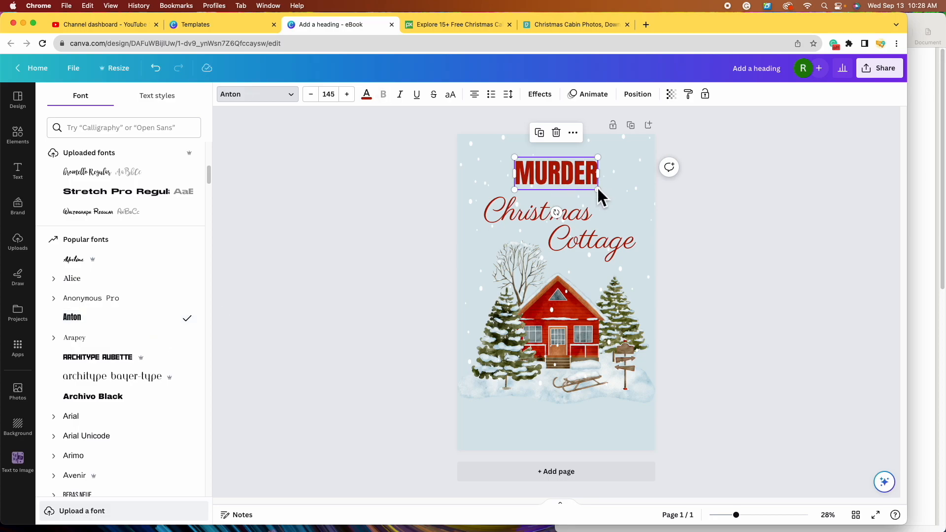
- Switch MURDER to Archivo Black and keep browsing the font list
scroll(170, 295, down, 2)
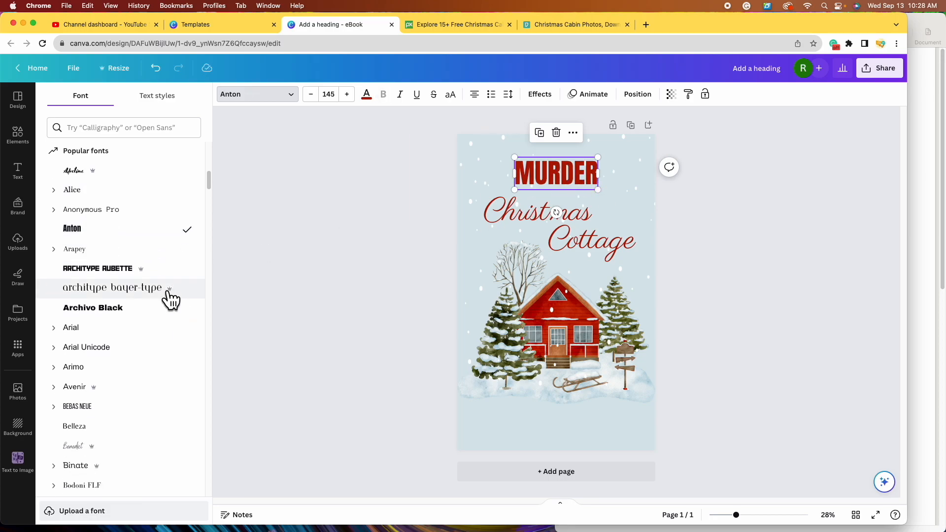
scroll(168, 292, down, 1)
click(165, 300)
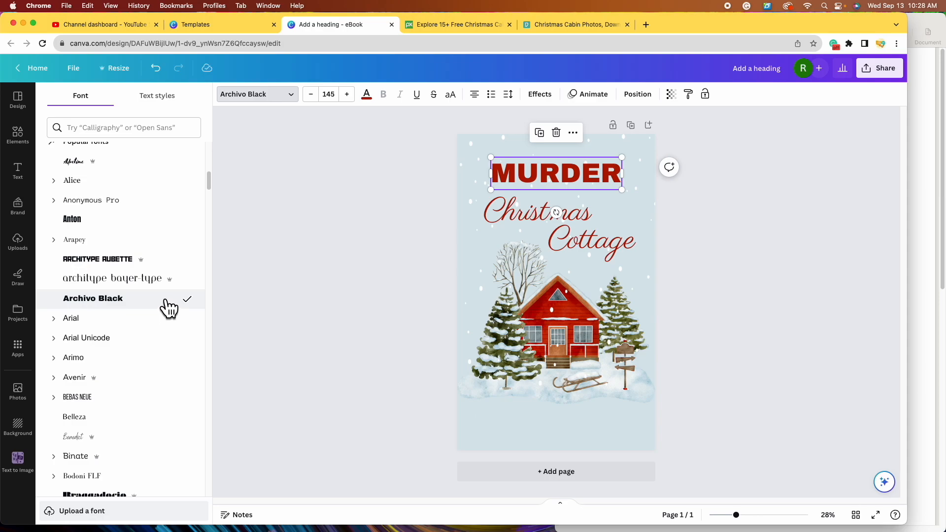
scroll(166, 303, down, 5)
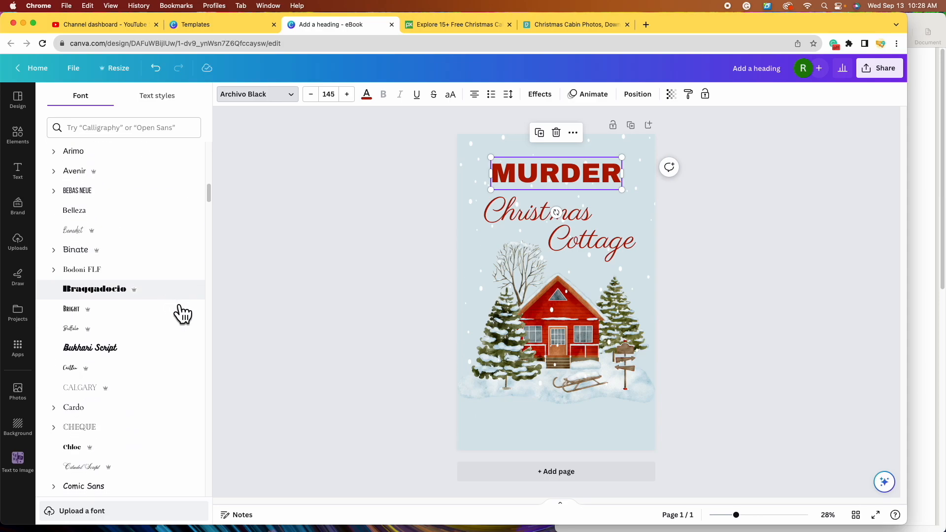
scroll(177, 334, down, 5)
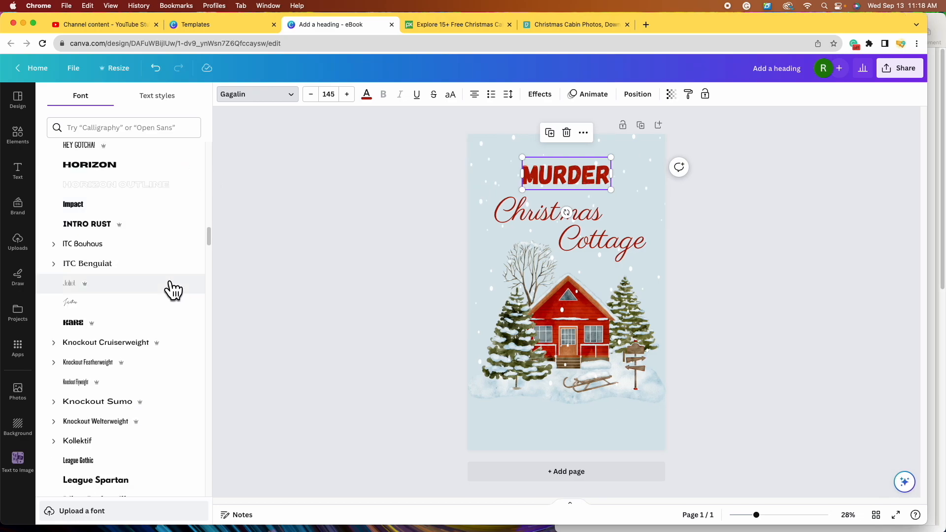
scroll(171, 290, down, 5)
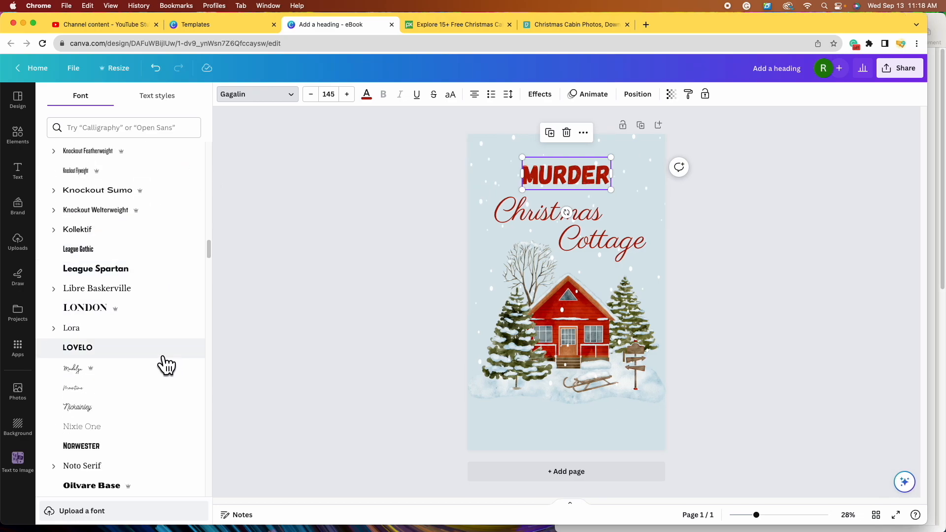
scroll(167, 364, down, 3)
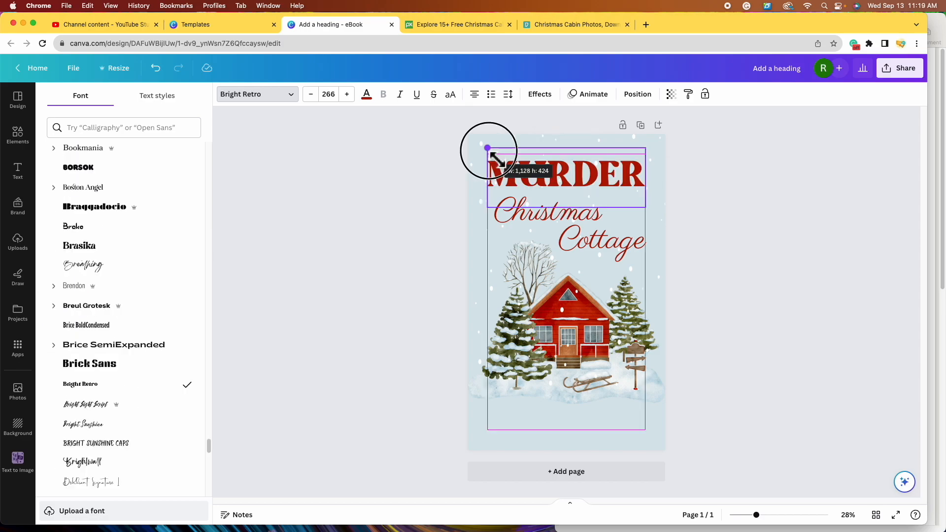
drag(489, 148, 488, 148)
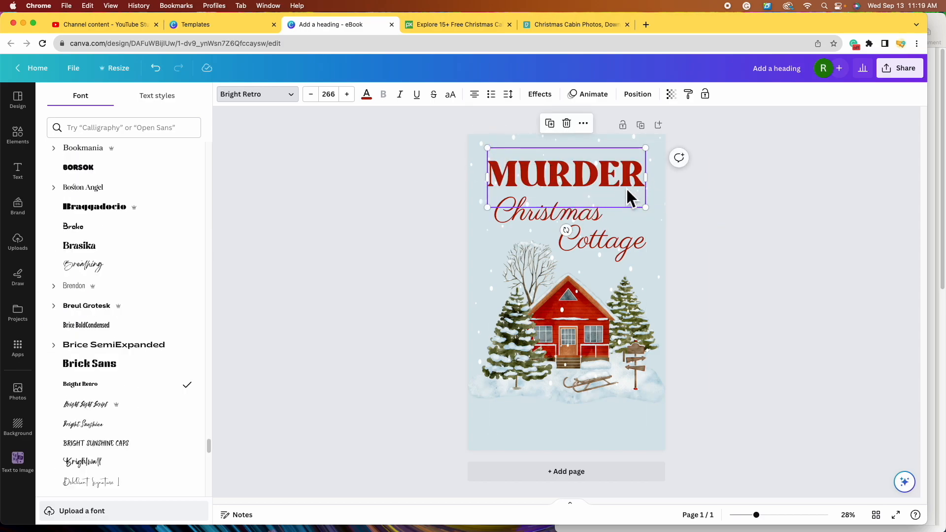
- Group the 'Christmas' and 'Cottage' script words into one element and lower it slightly beneath MURDER
click(545, 218)
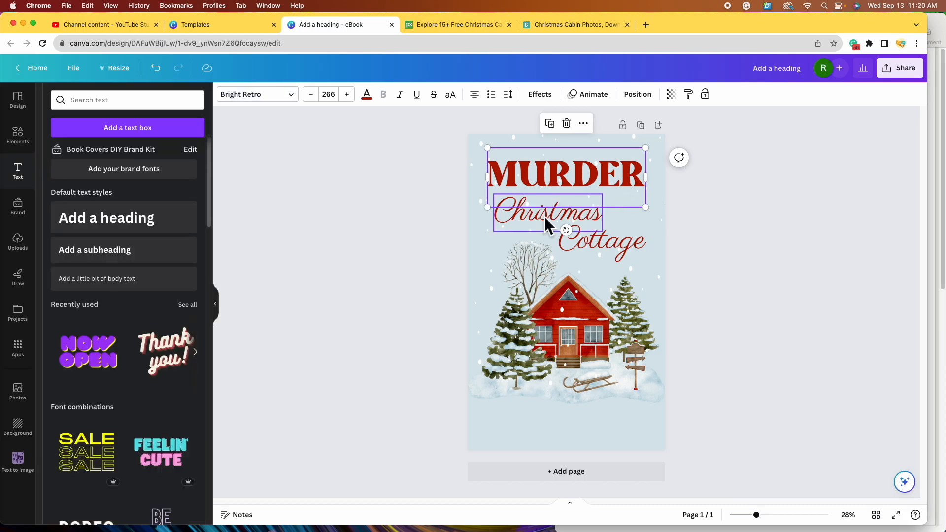
click(555, 217)
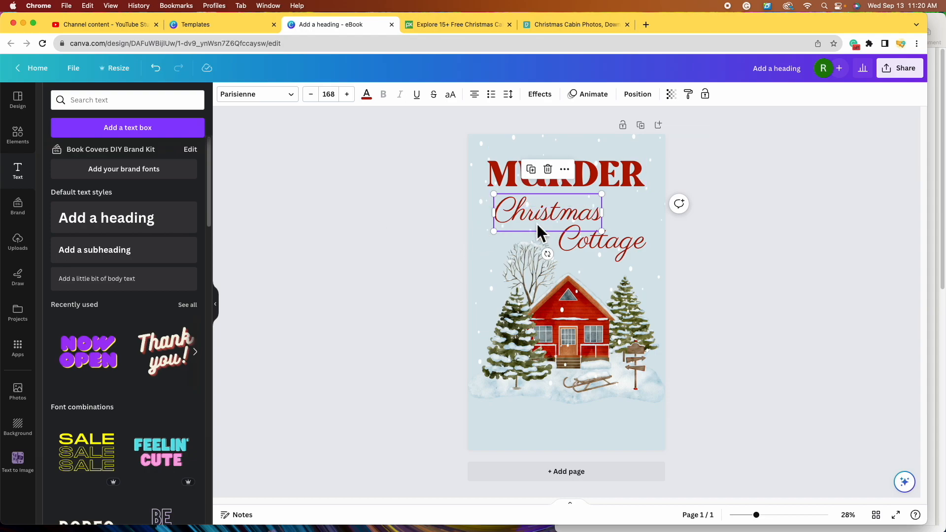
shift+click(596, 243)
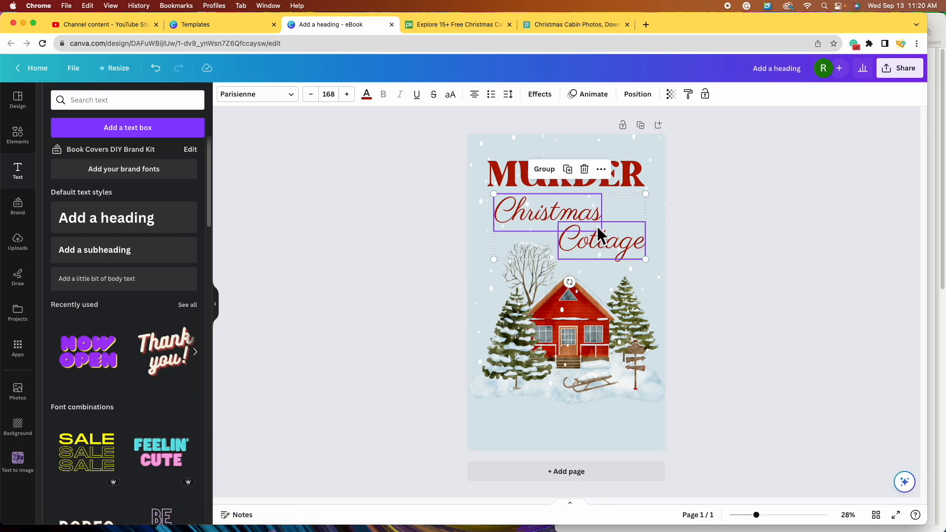
drag(596, 226, 595, 247)
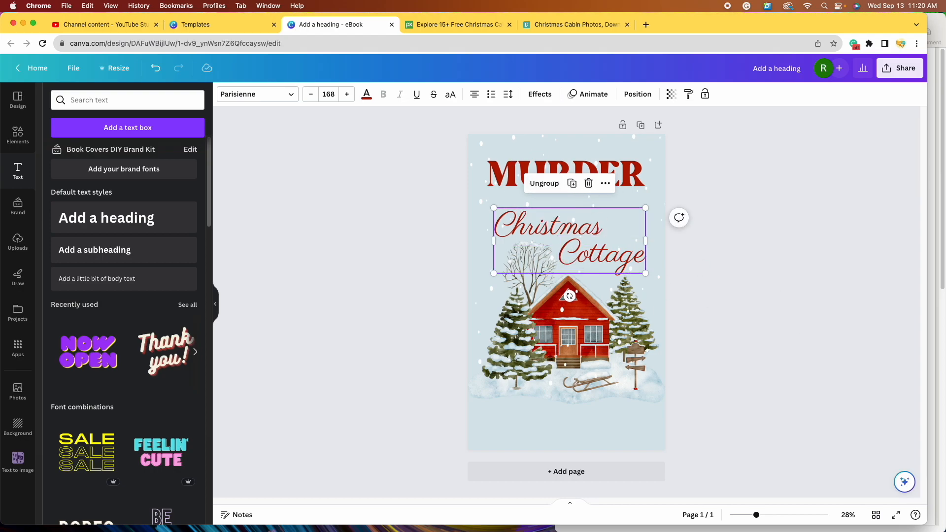
click(778, 315)
drag(607, 260, 590, 246)
click(587, 244)
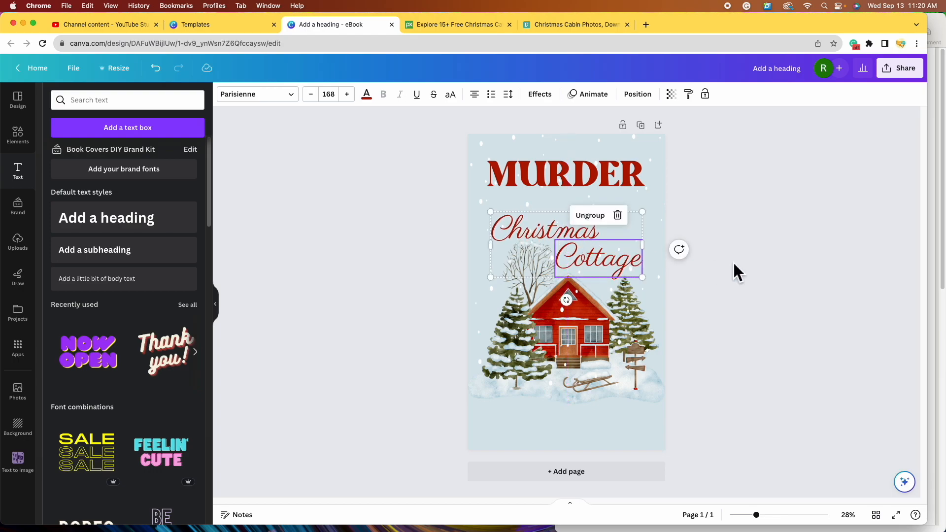
click(734, 264)
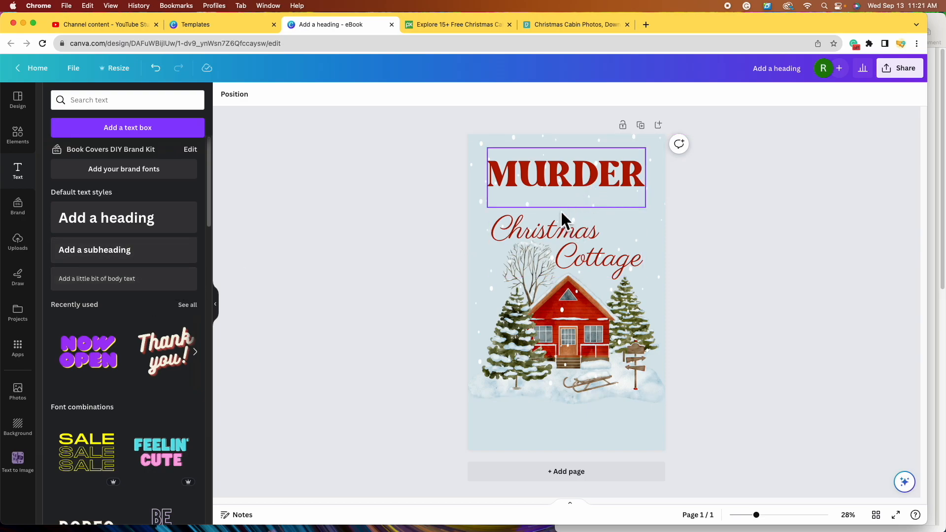
- Duplicate the red MURDER heading, retype it as 'at the', and shrink it to size 133 below MURDER
click(567, 181)
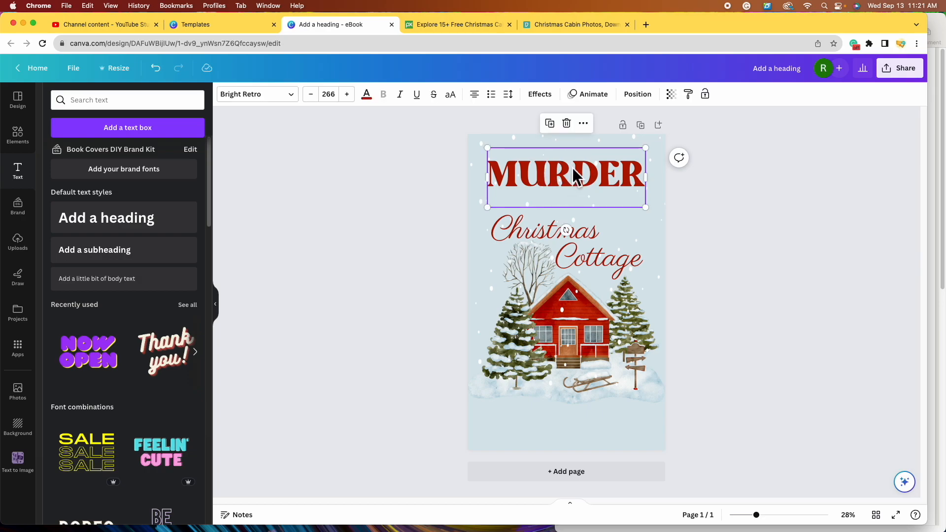
click(555, 126)
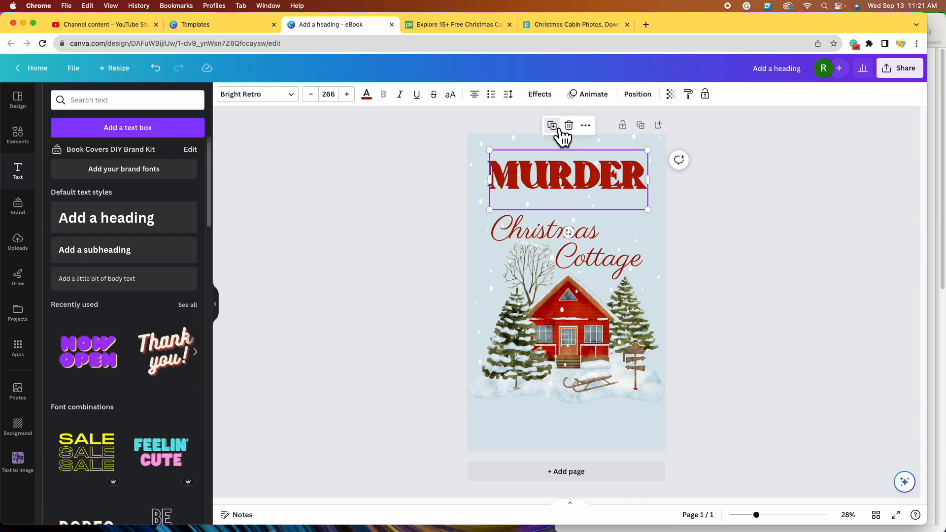
drag(611, 186, 620, 216)
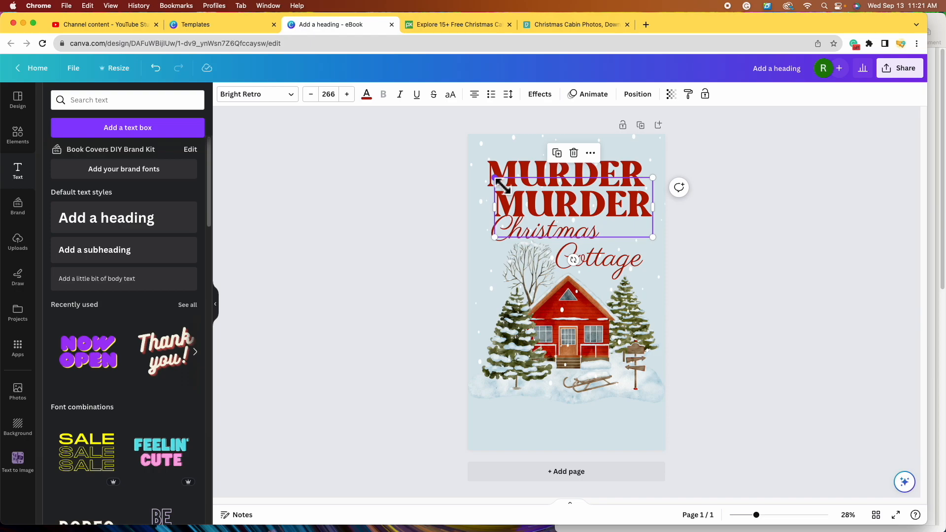
double_click(629, 203)
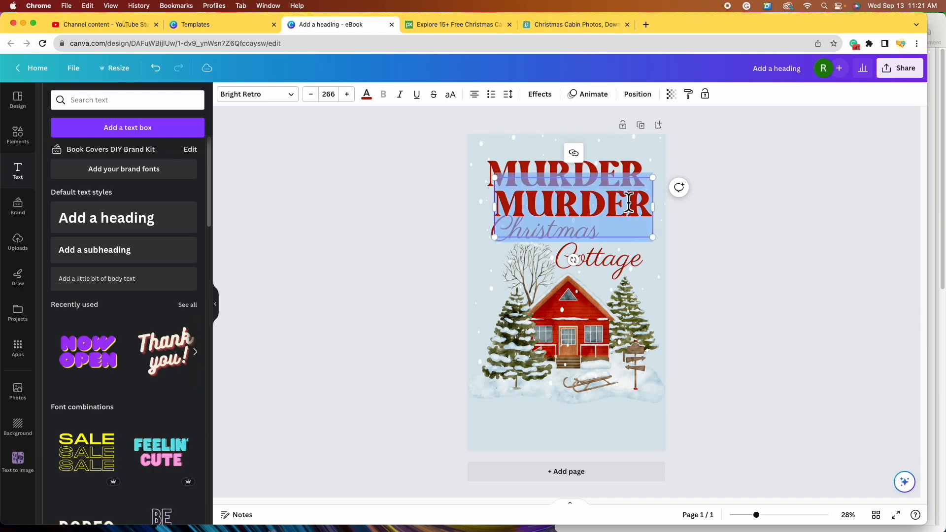
text(at the)
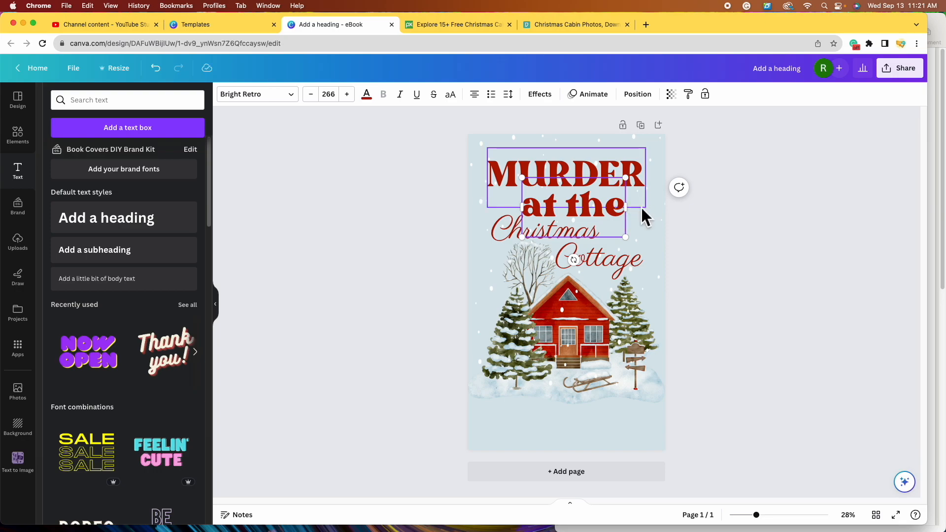
drag(523, 178, 573, 210)
click(665, 258)
click(614, 230)
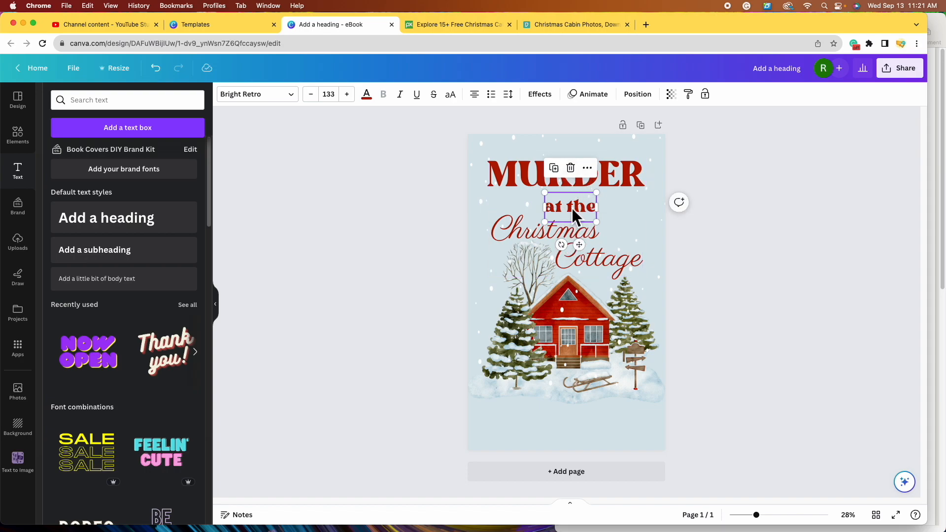
- Colour 'at the' with the photo's olive, centre it under MURDER, and nudge Christmas Cottage up closer
click(367, 95)
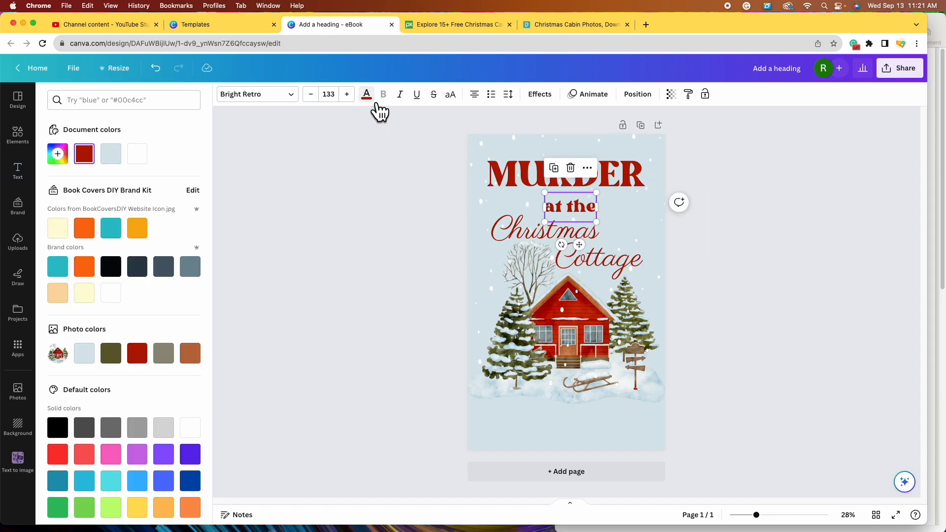
click(119, 360)
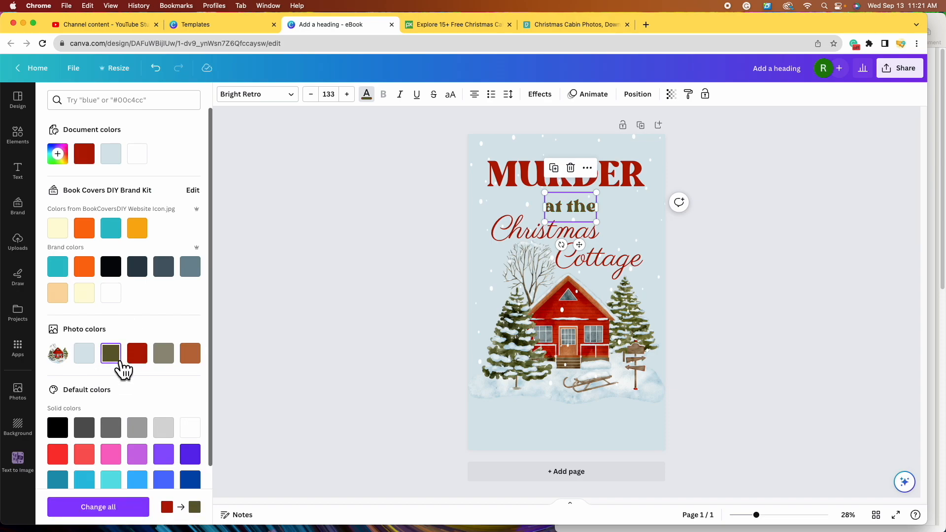
click(164, 363)
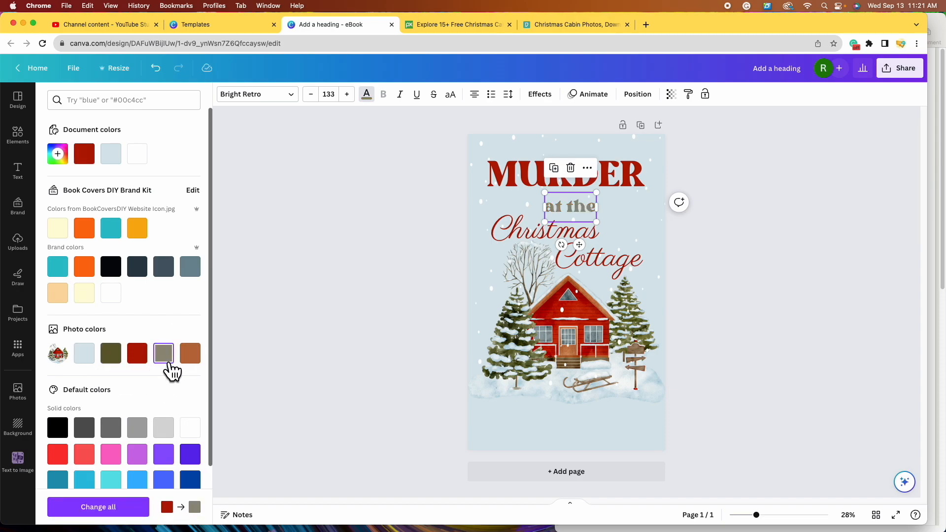
click(117, 360)
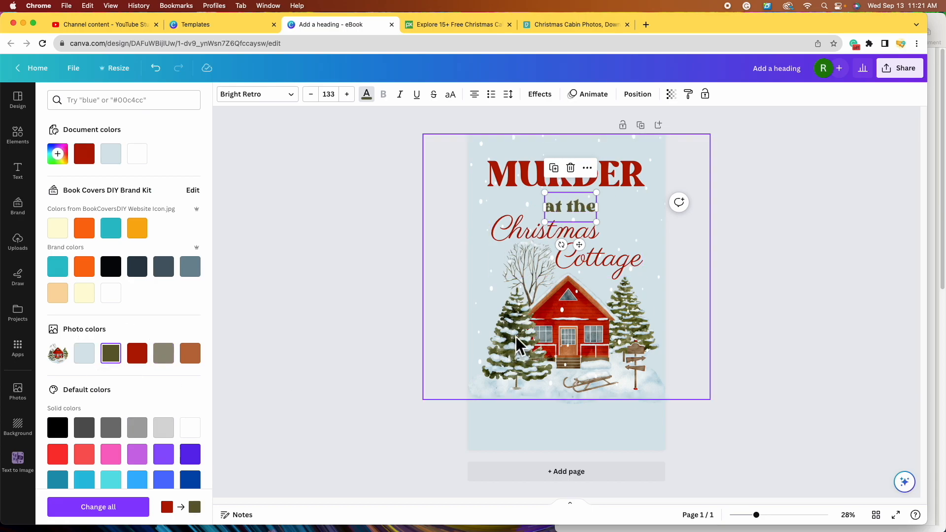
drag(575, 211, 577, 214)
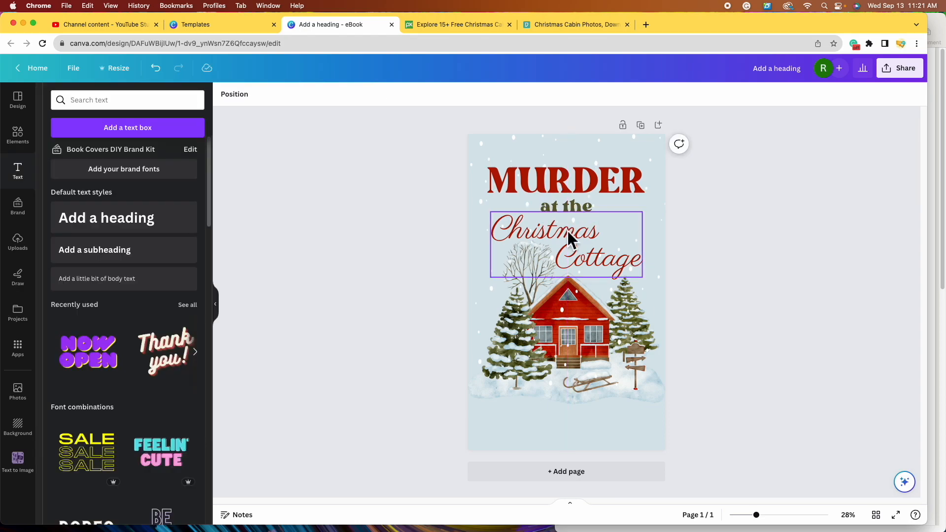
drag(567, 231, 566, 227)
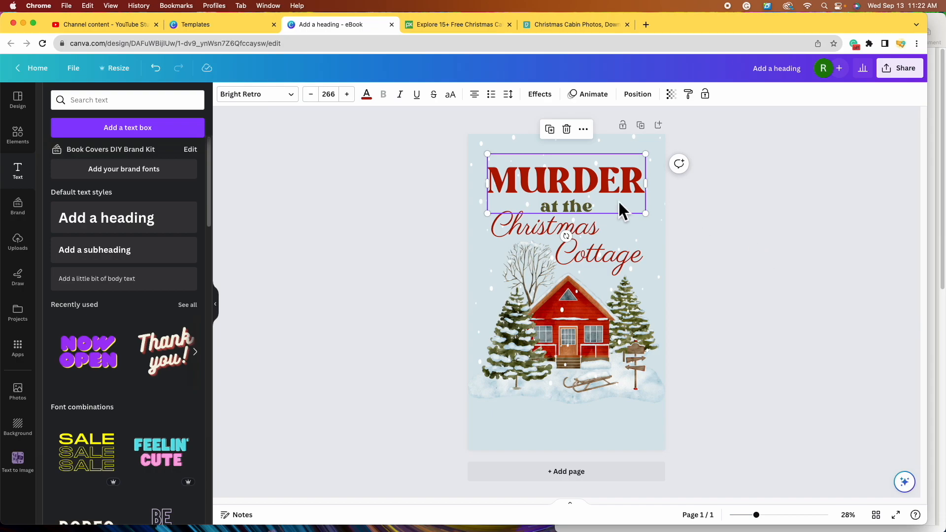
- Select the three title lines, then shift the MURDER heading to the right by hand
click(775, 236)
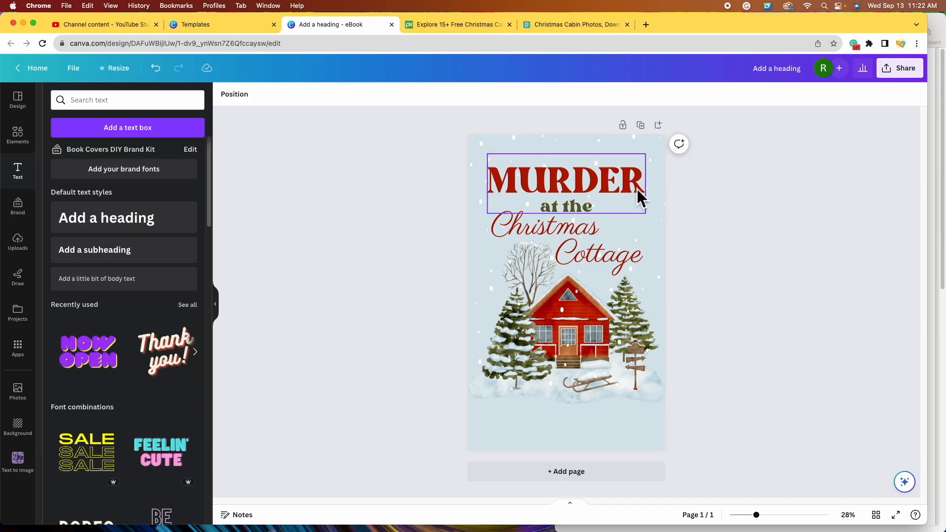
click(617, 184)
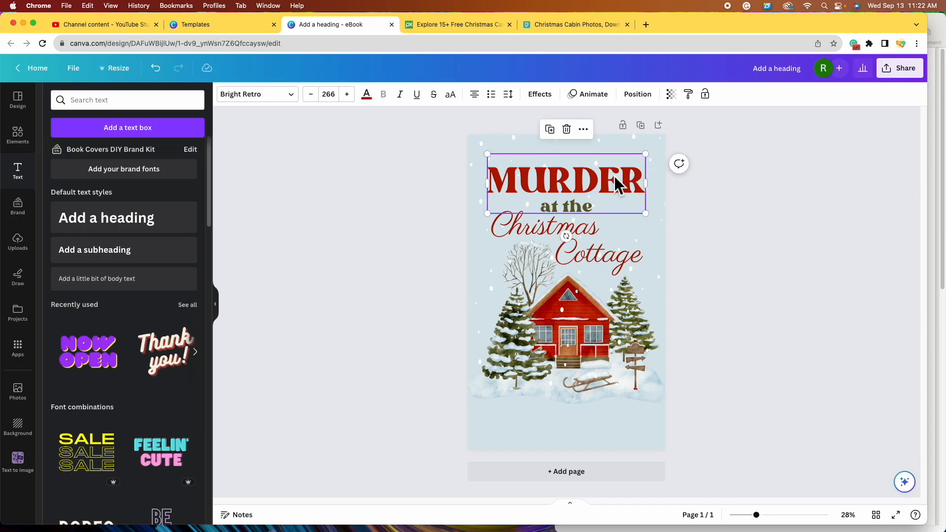
shift+click(568, 206)
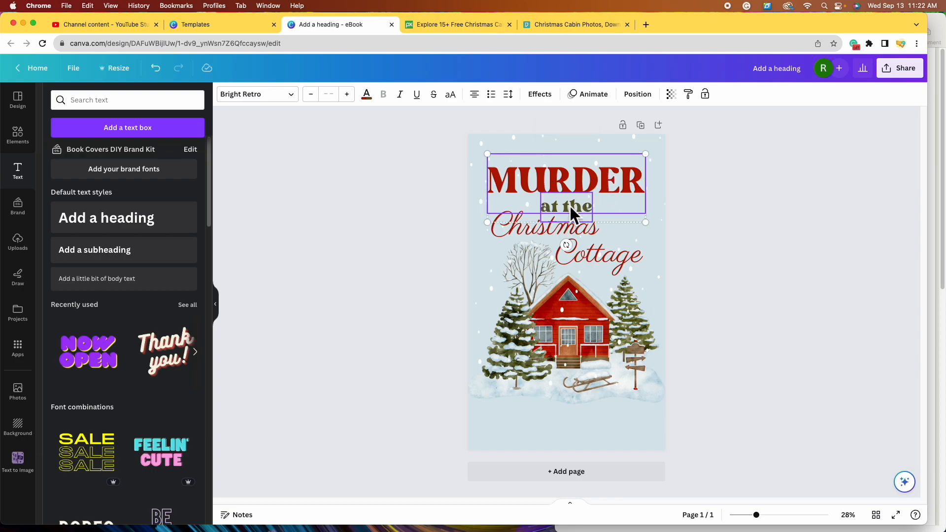
shift+click(598, 249)
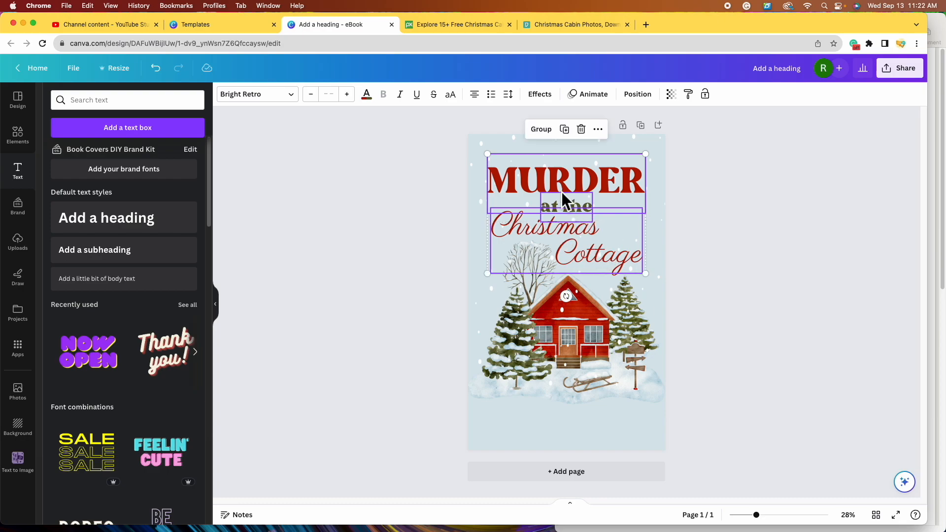
click(637, 94)
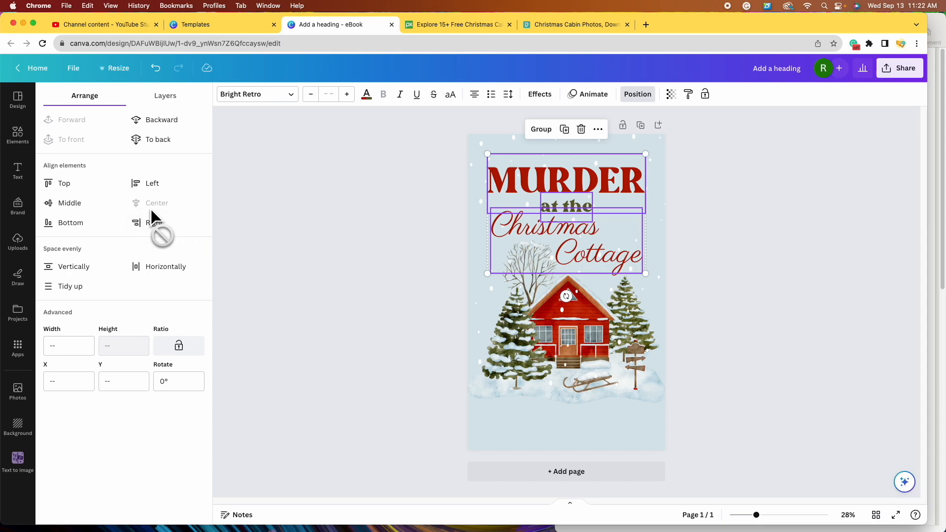
click(392, 232)
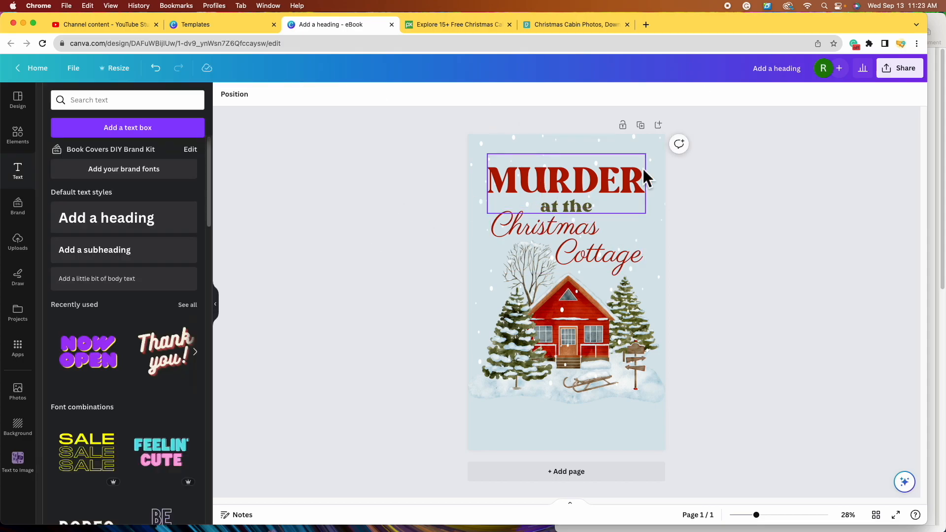
drag(624, 183, 638, 177)
mouse_move(586, 208)
mouse_down()
mouse_move(612, 214)
mouse_move(598, 212)
mouse_up()
click(539, 242)
- Centre MURDER, 'at the' and Christmas Cottage on the page and centre-align them with each other
click(527, 237)
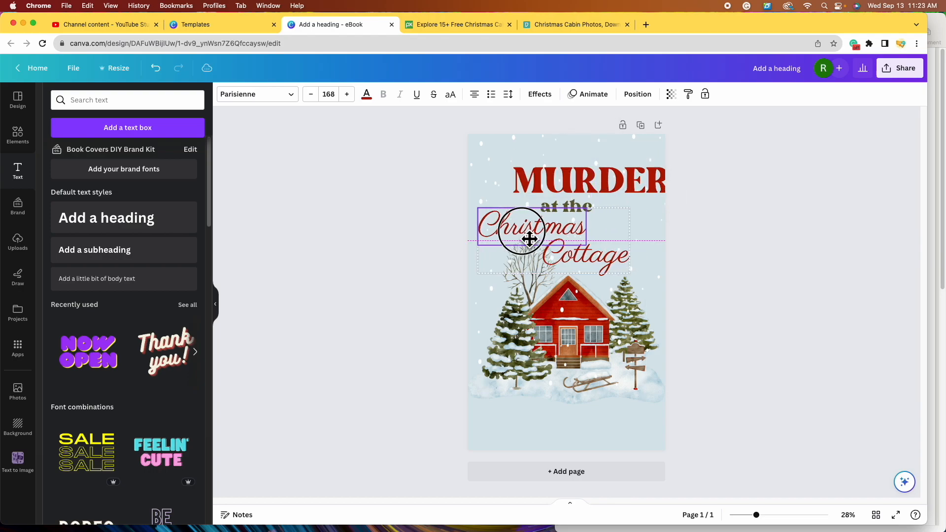
click(729, 252)
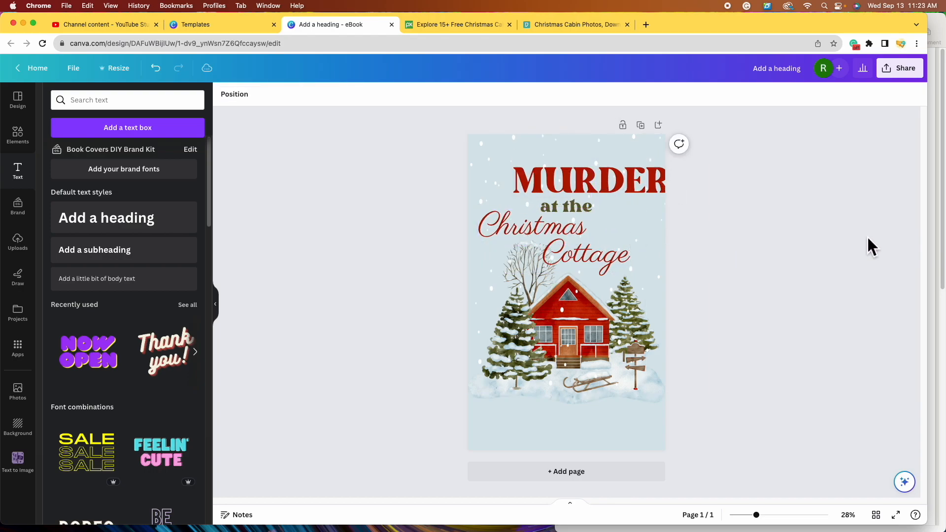
click(607, 180)
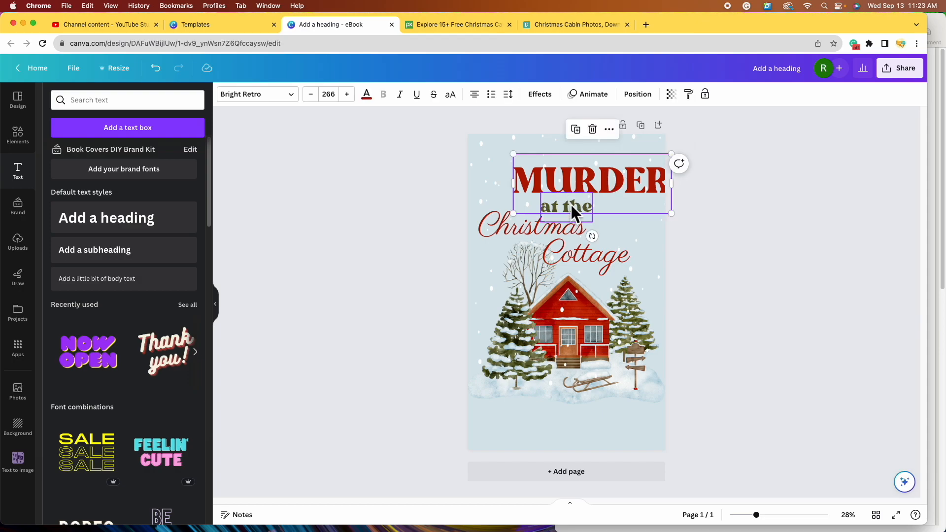
shift+click(572, 253)
click(642, 98)
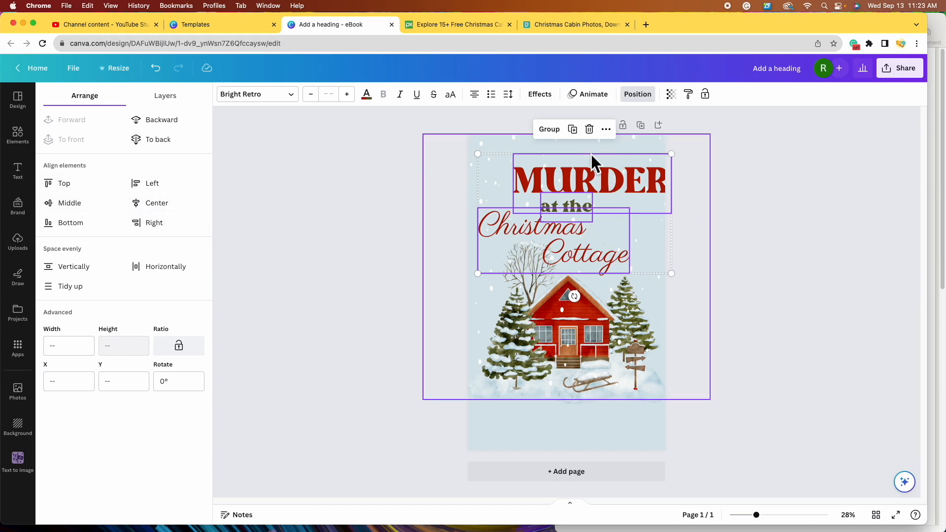
click(187, 207)
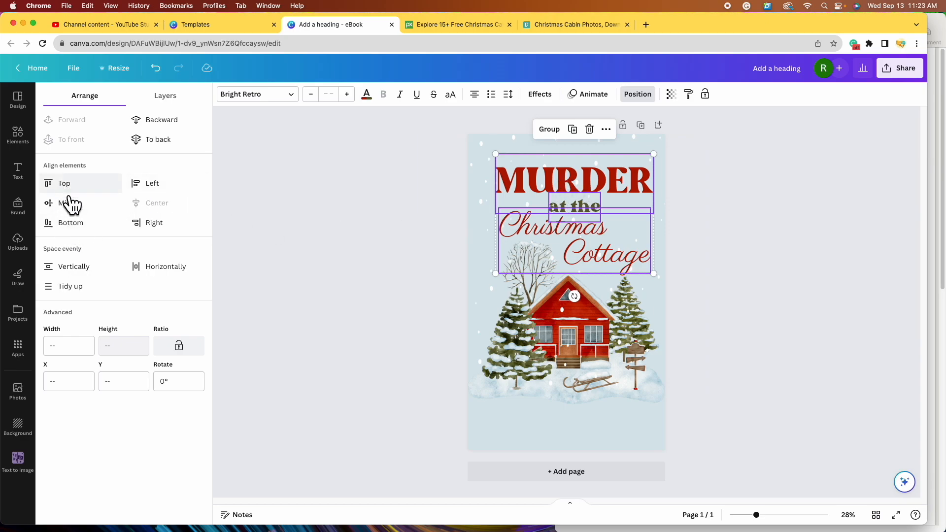
click(151, 185)
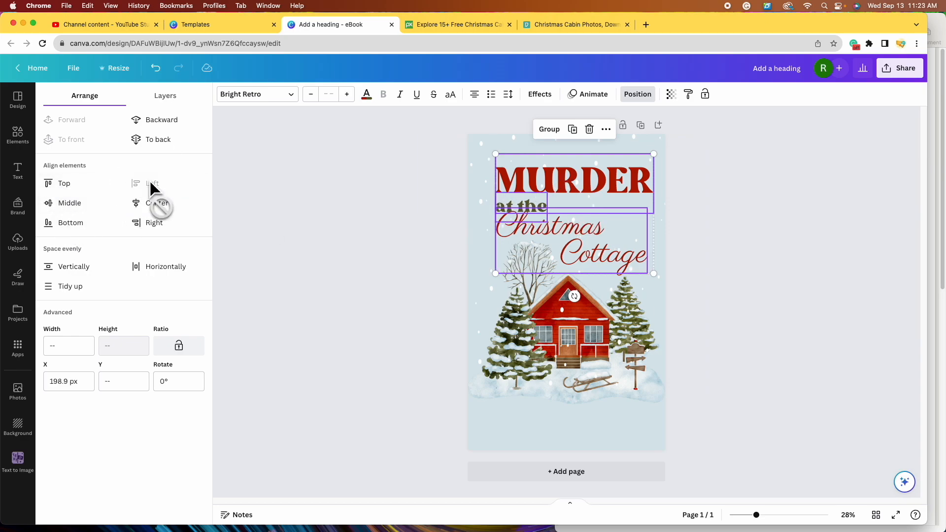
click(162, 223)
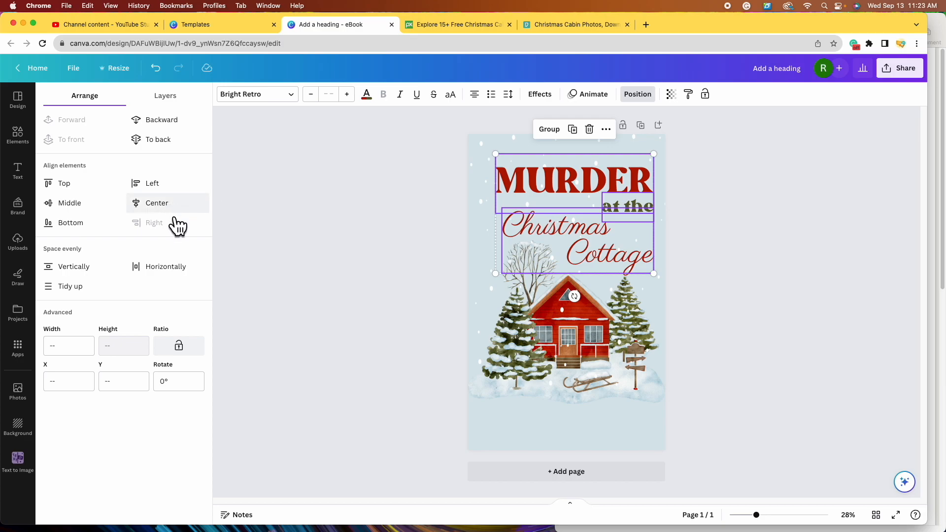
click(156, 203)
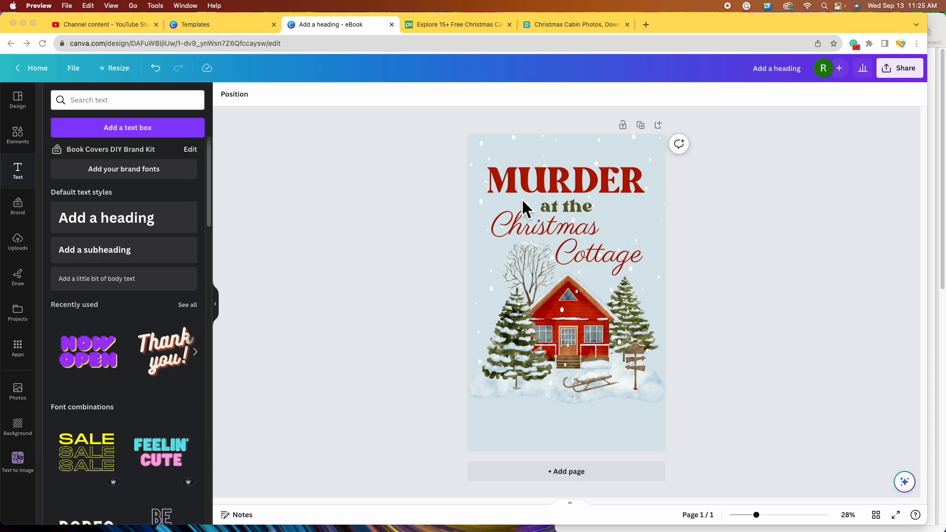
- Duplicate 'at the' below the house, retype it as the author's name, then shrink and centre it
click(571, 206)
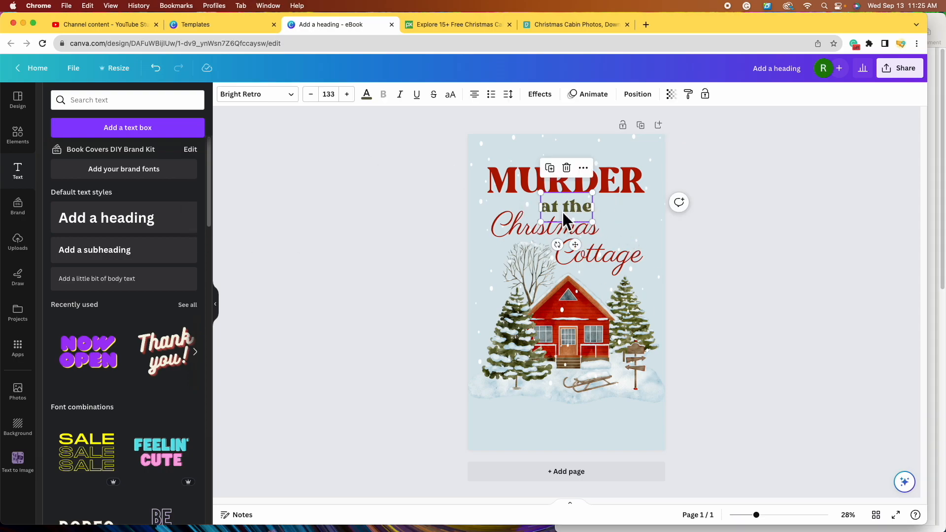
click(550, 168)
drag(586, 214, 580, 427)
double_click(581, 427)
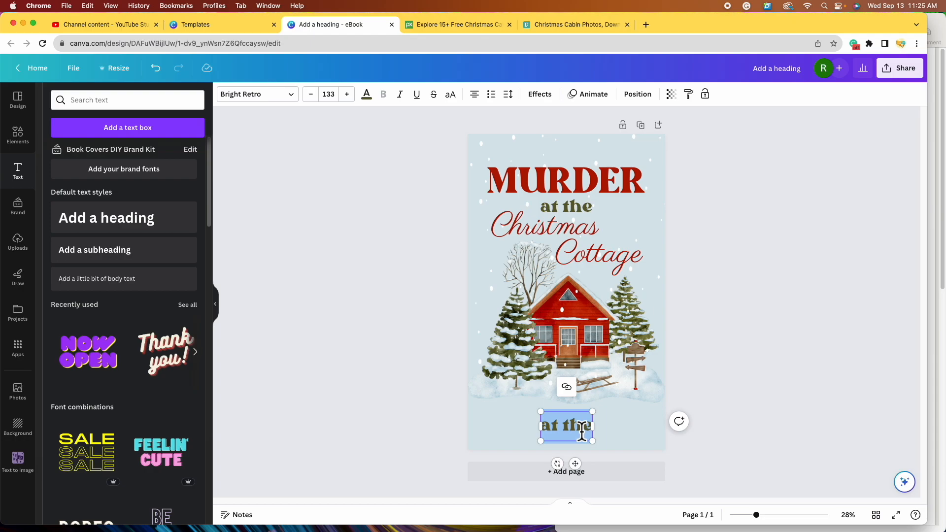
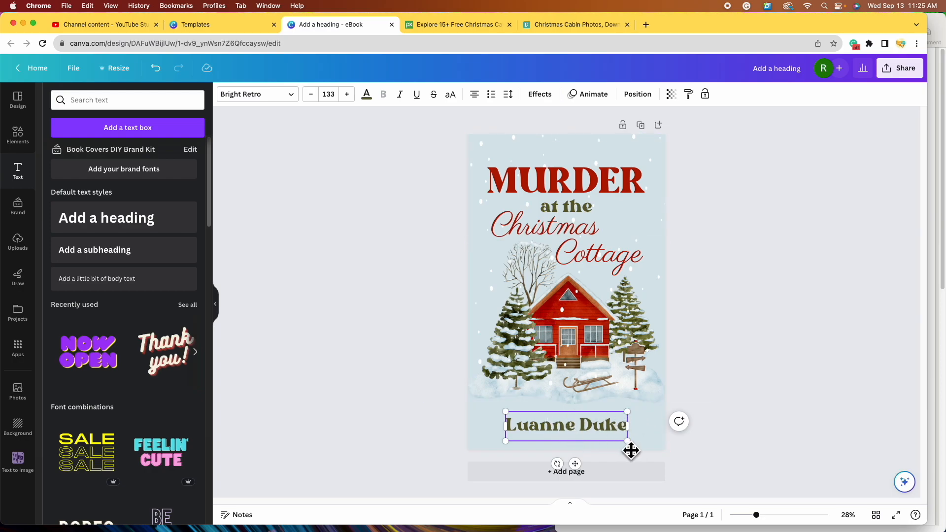
drag(635, 449, 600, 440)
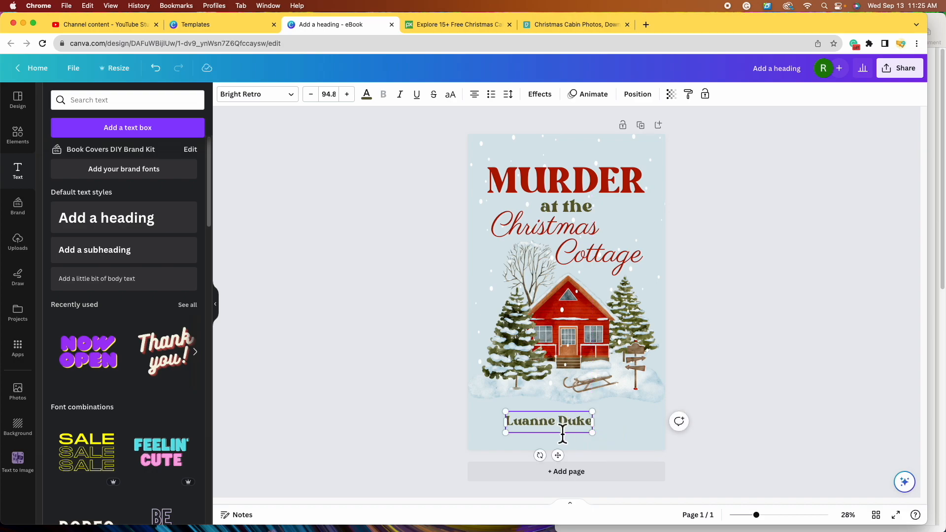
click(764, 406)
drag(549, 417, 573, 432)
click(737, 378)
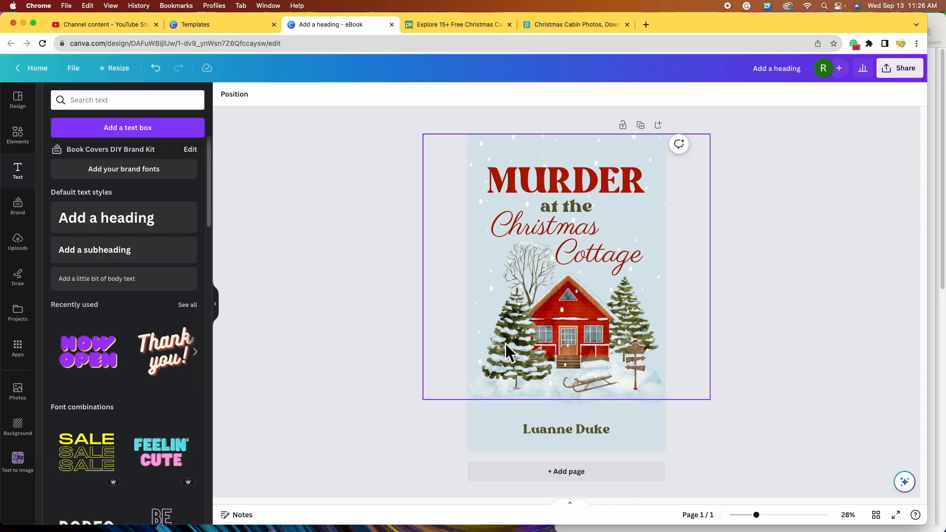
- Search Elements for 'dog' and add a small golden retriever graphic to the cover
click(18, 134)
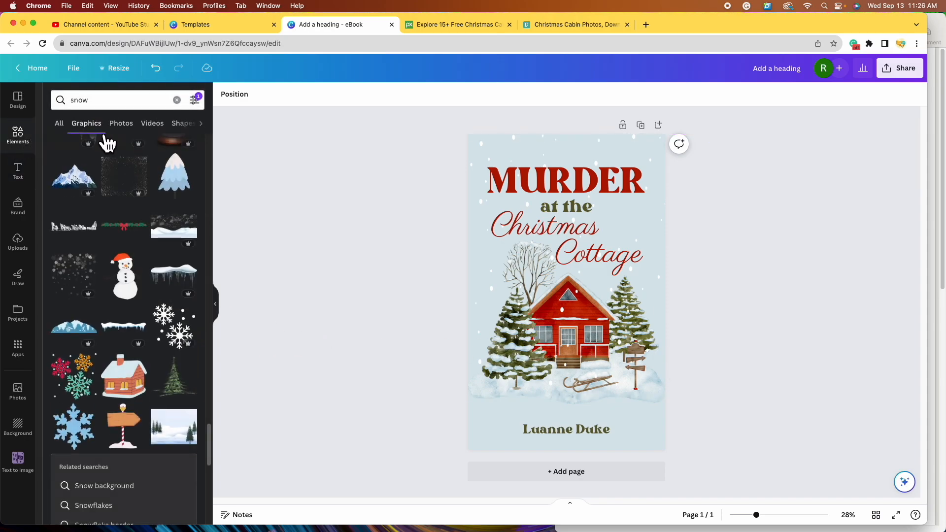
click(177, 100)
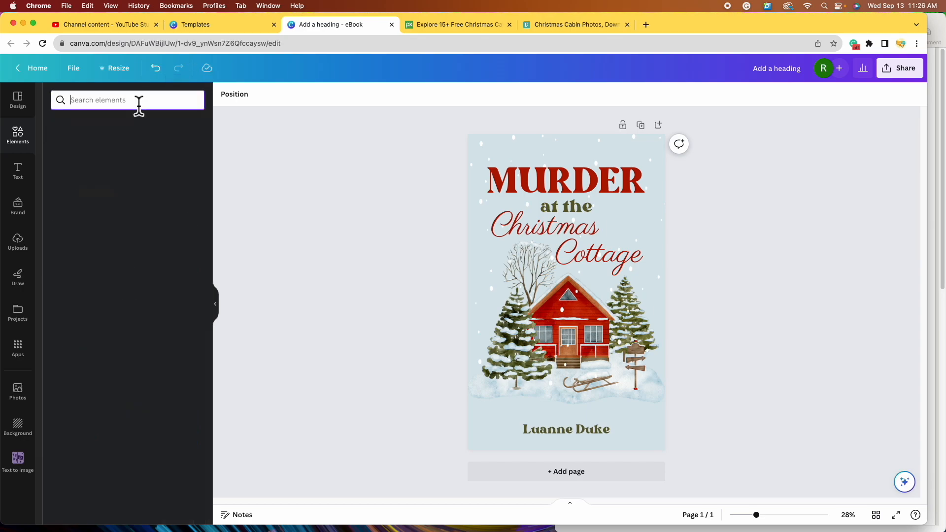
text(dog)
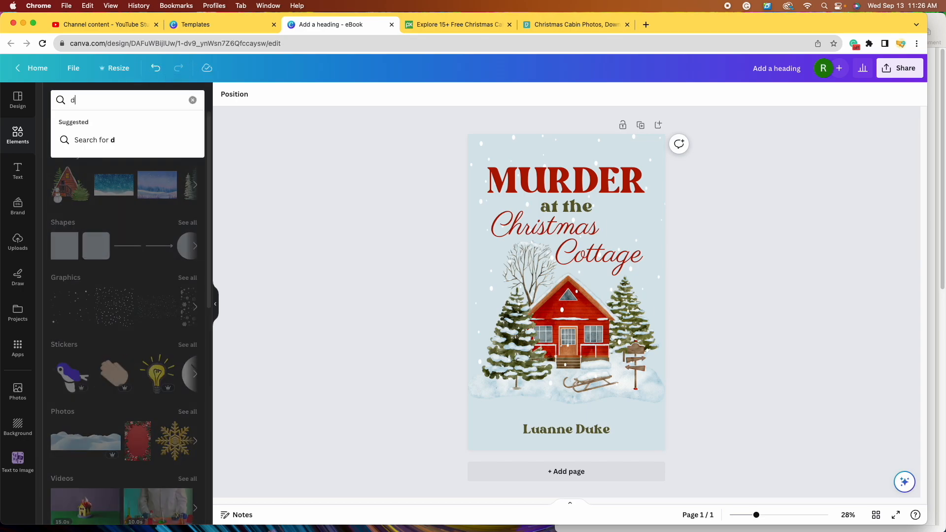
key(Return)
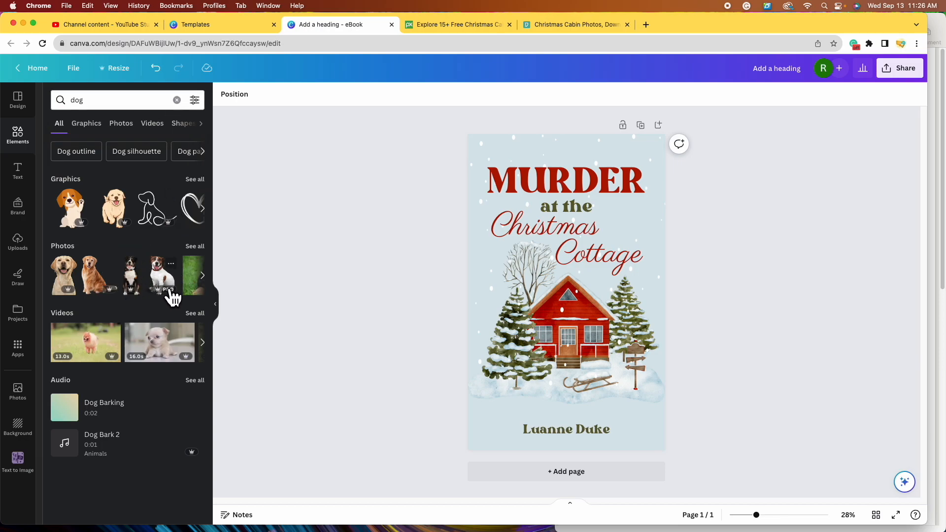
click(197, 179)
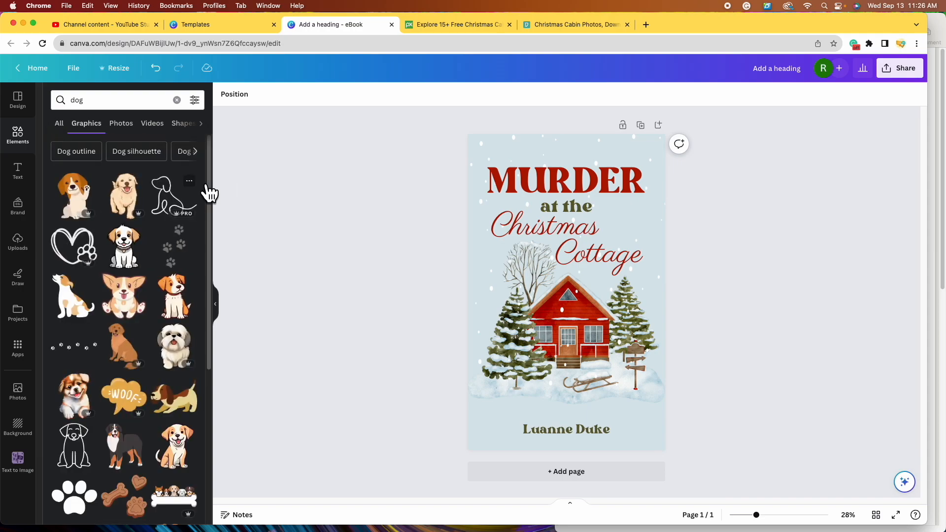
scroll(191, 286, down, 2)
scroll(192, 292, down, 1)
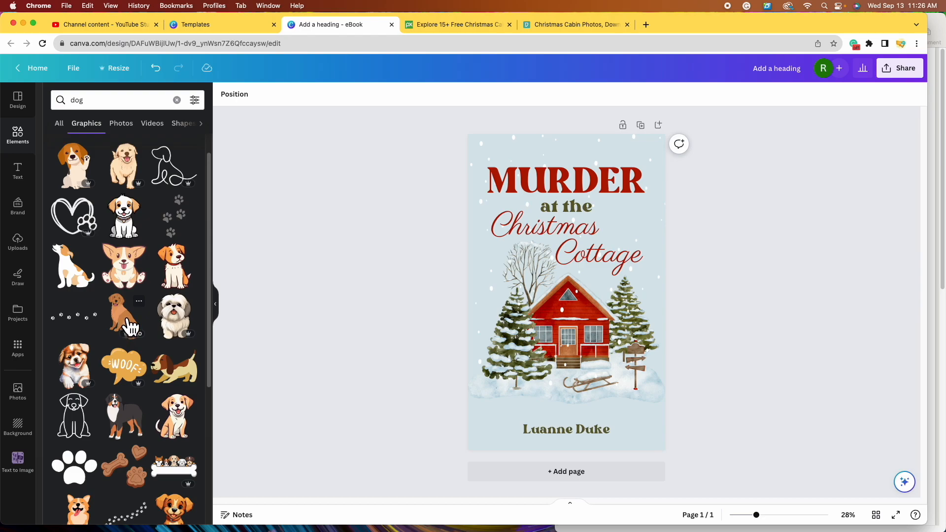
click(130, 326)
drag(601, 235, 623, 377)
- Add a half-size Bernese mountain dog in front of the cottage and a shrunken husky to compare
scroll(148, 327, down, 5)
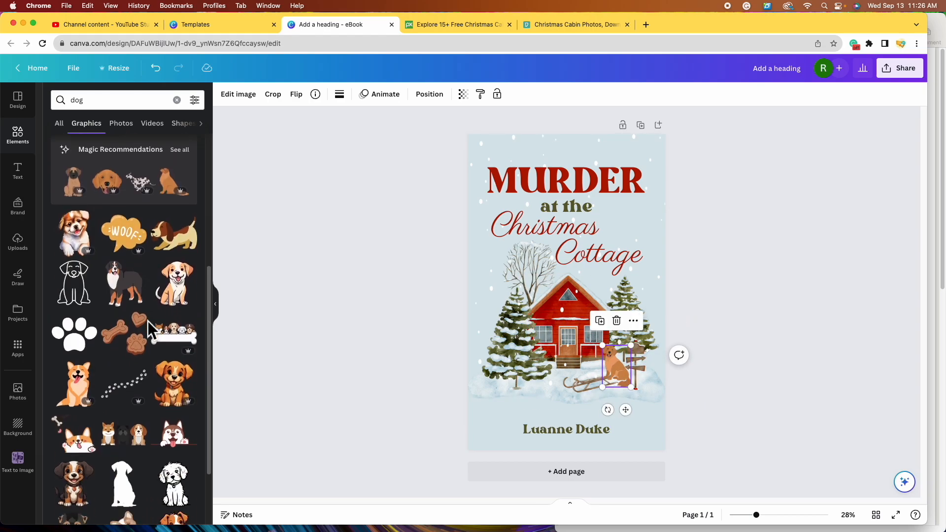
click(129, 224)
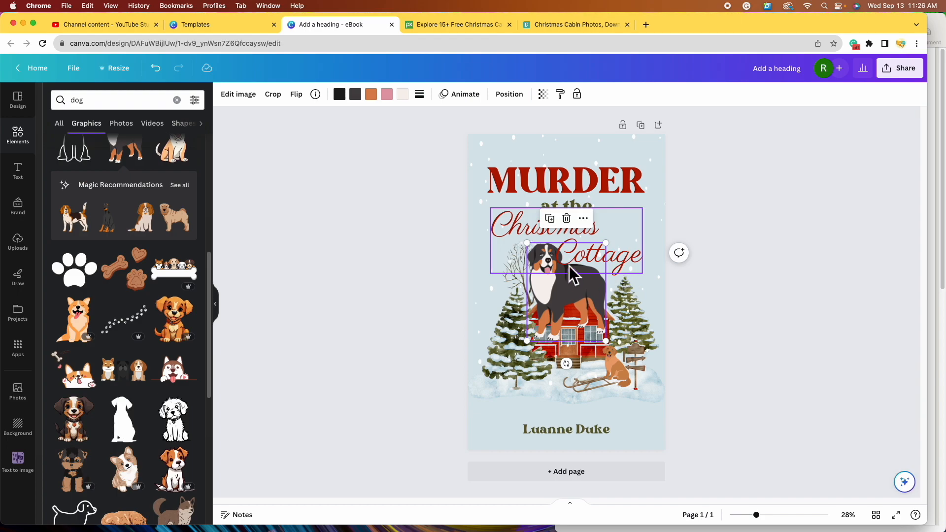
drag(560, 295, 516, 353)
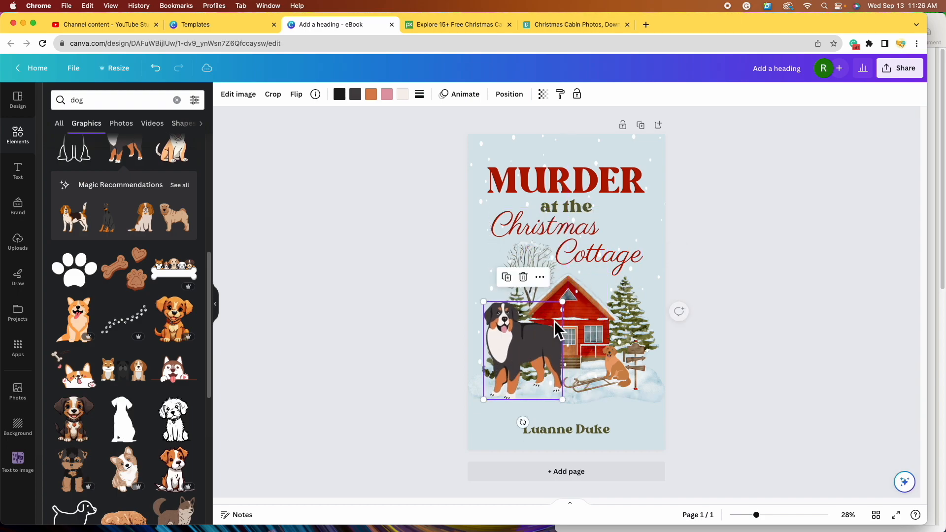
drag(562, 301, 523, 351)
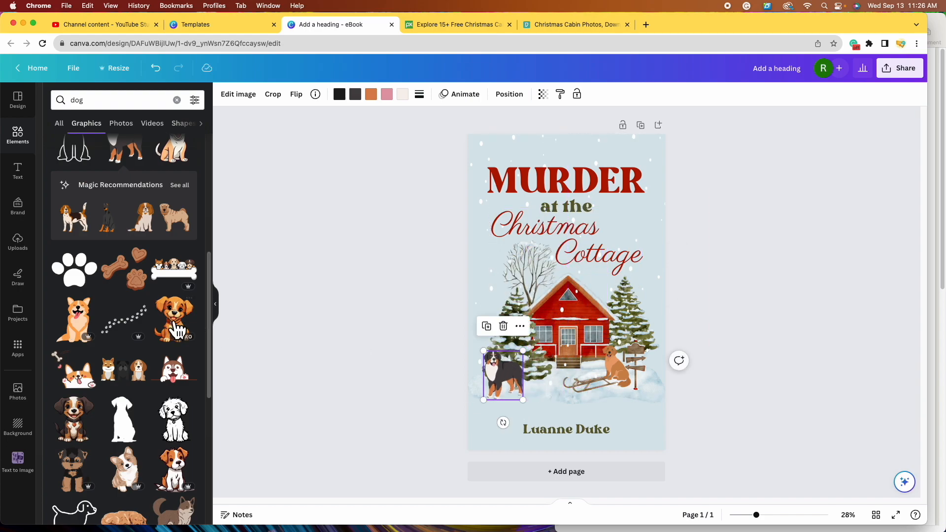
scroll(175, 329, down, 5)
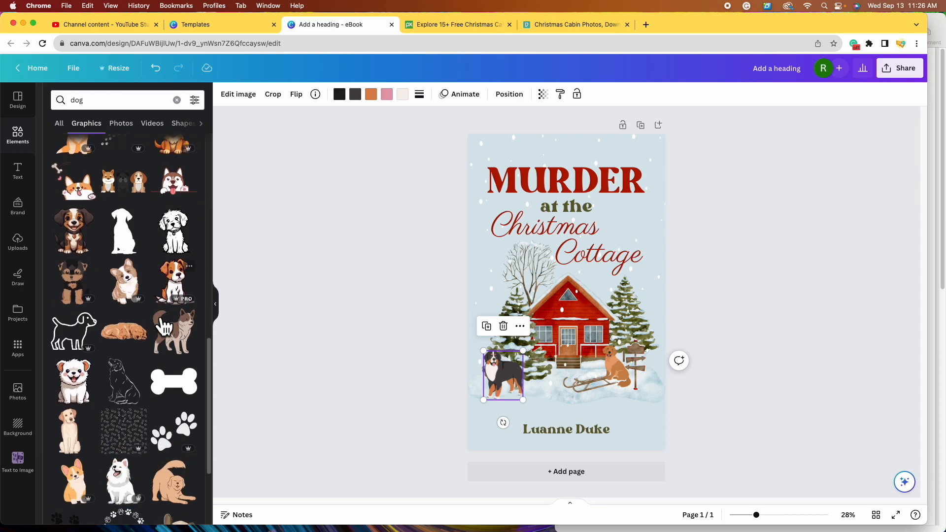
scroll(187, 290, down, 2)
scroll(162, 305, down, 8)
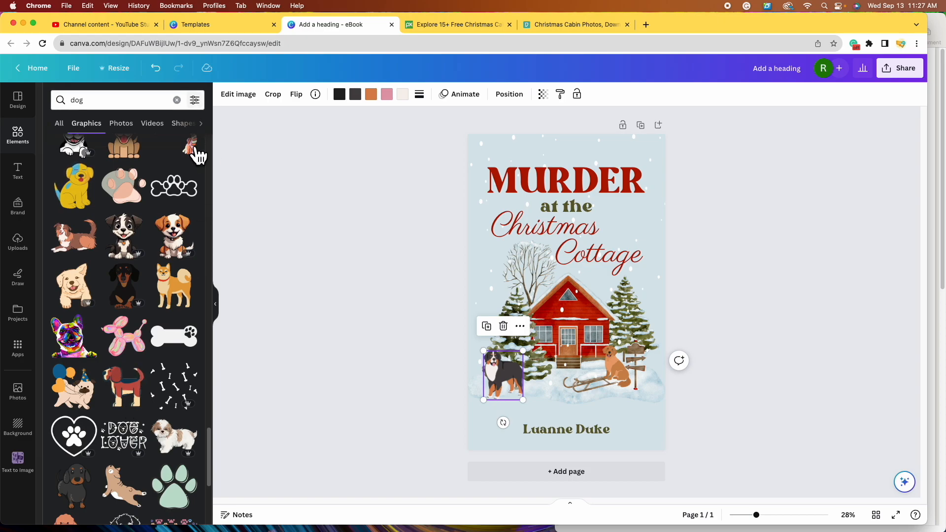
scroll(141, 320, down, 10)
click(185, 325)
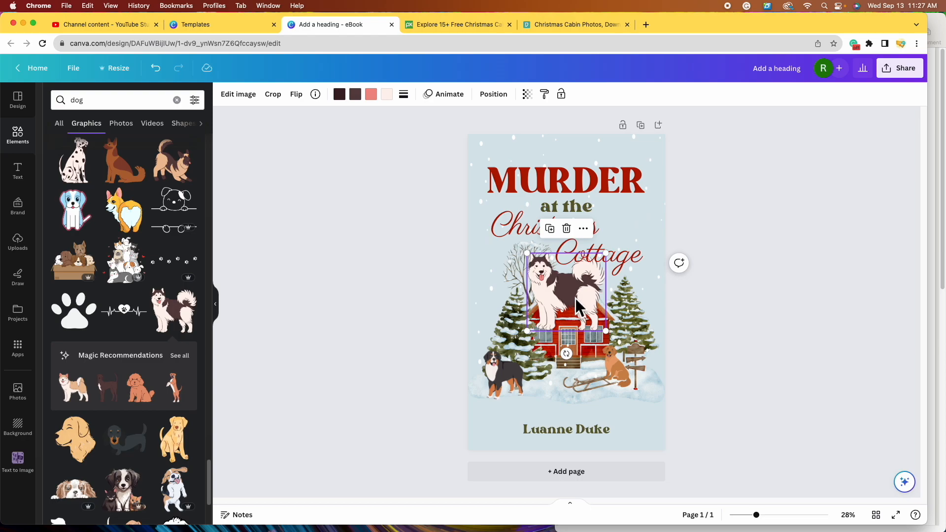
drag(606, 253, 635, 373)
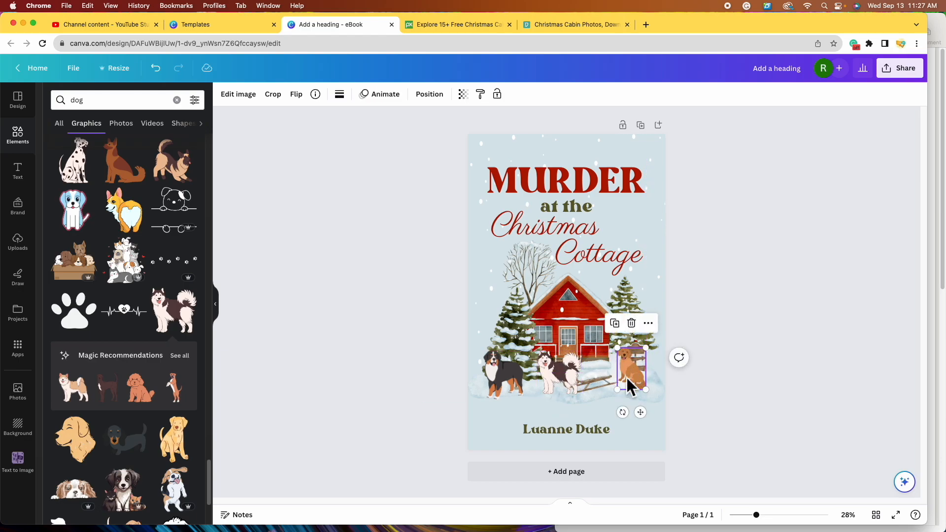
- Delete the retriever and husky, placing the Bernese dog in the snow beside the signpost
click(631, 323)
drag(568, 358, 634, 370)
drag(519, 373, 582, 377)
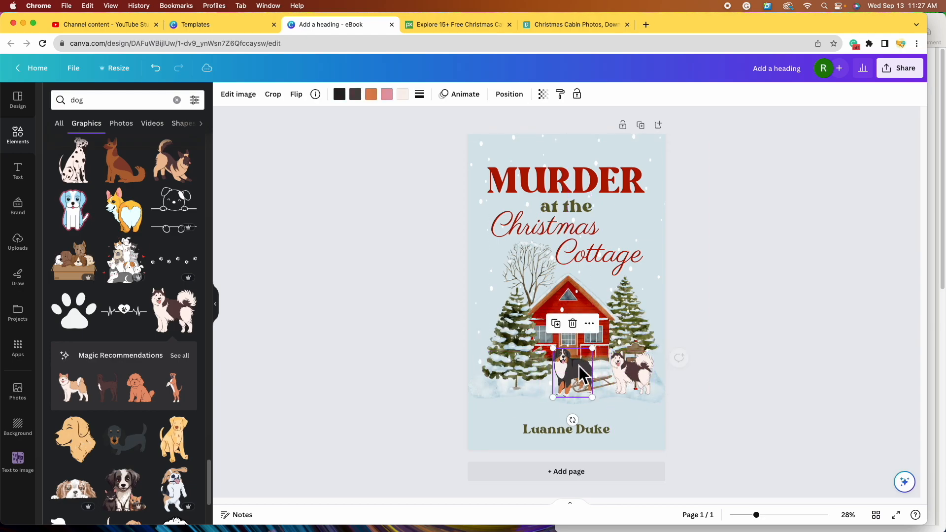
mouse_move(580, 366)
mouse_down()
mouse_move(596, 352)
mouse_move(589, 359)
mouse_up()
click(640, 371)
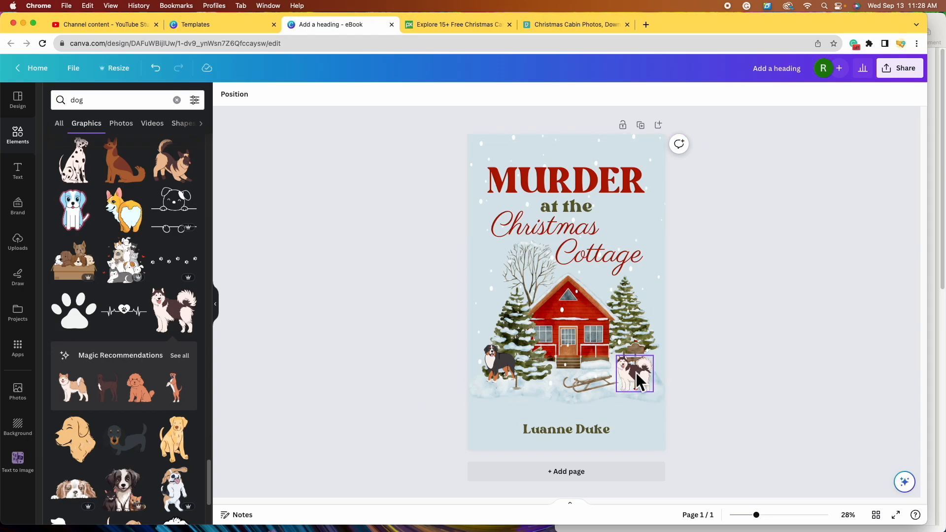
click(637, 372)
click(648, 336)
drag(513, 367, 648, 378)
click(750, 353)
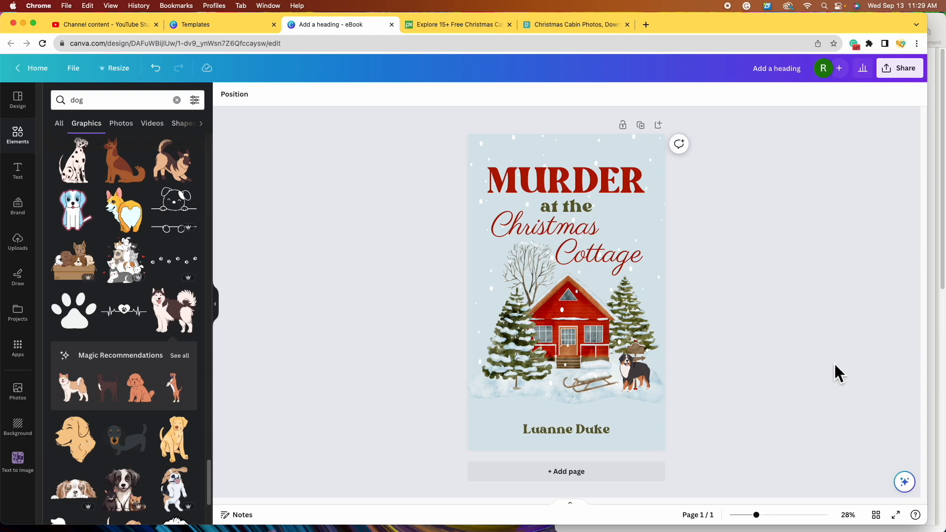
- Search Elements for 'crime' and show all the crime graphics
click(177, 100)
text(crime)
key(Return)
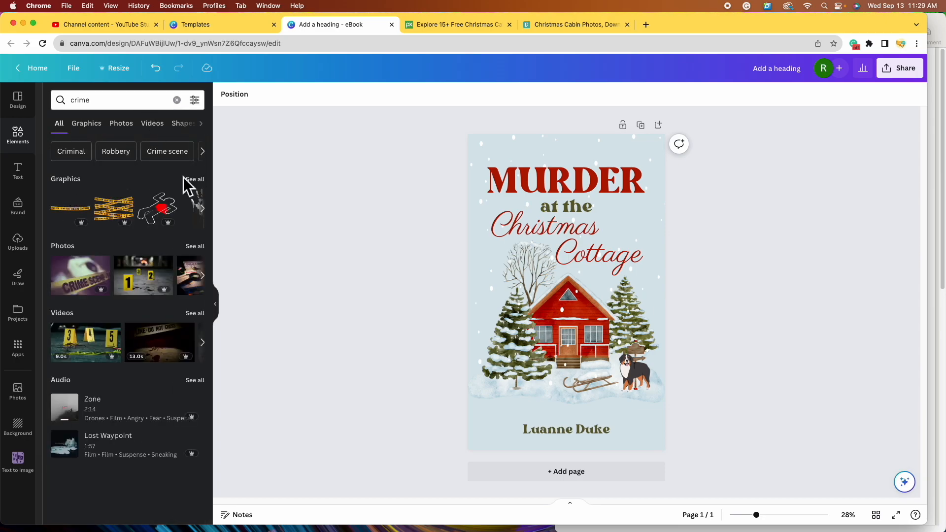
click(201, 186)
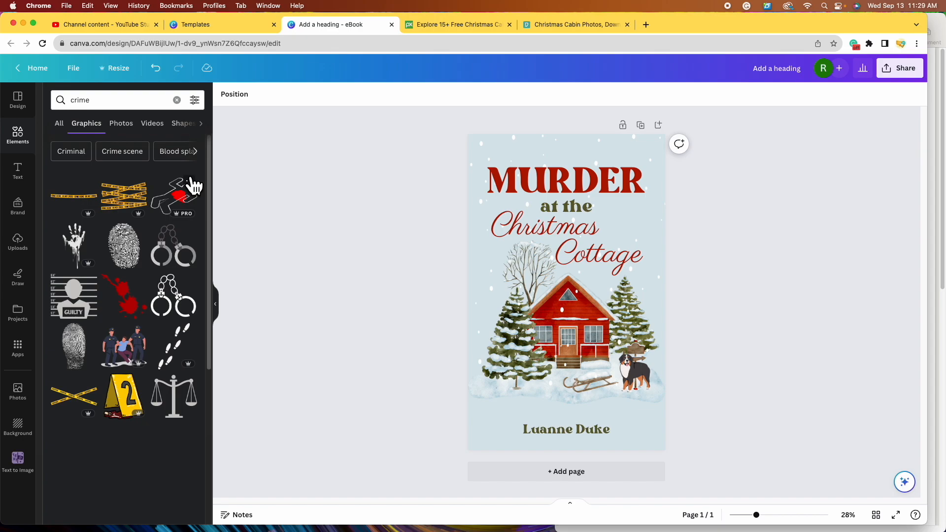
- Try a crime-scene tape across the cottage, delete it, and browse further crime results
click(73, 207)
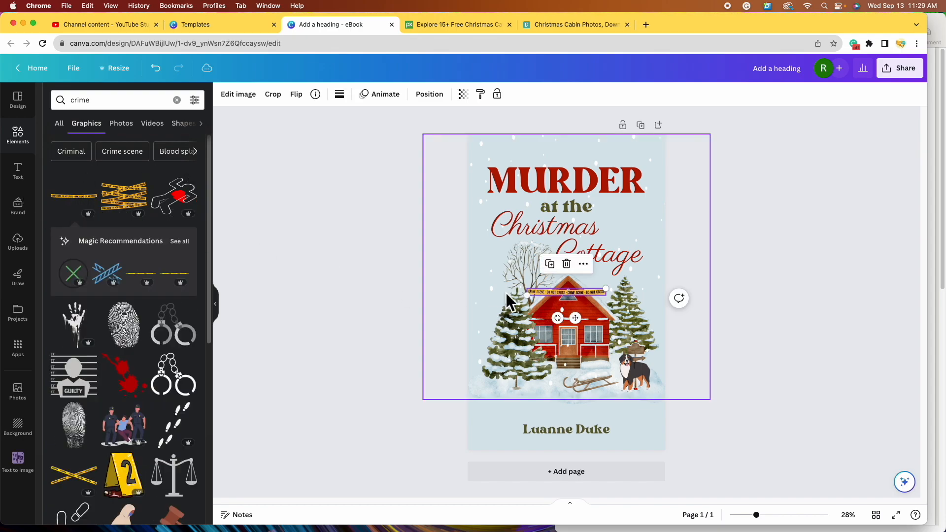
drag(588, 299, 630, 346)
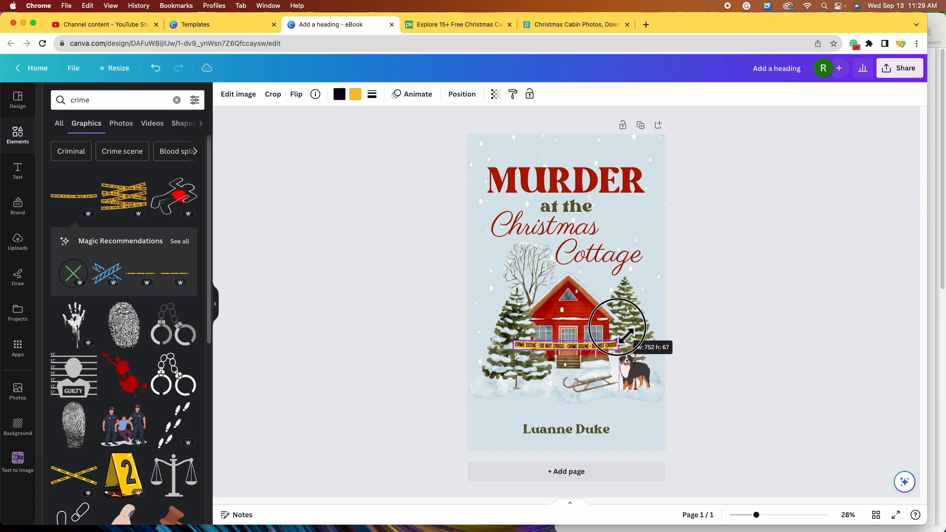
drag(572, 347, 569, 310)
click(778, 328)
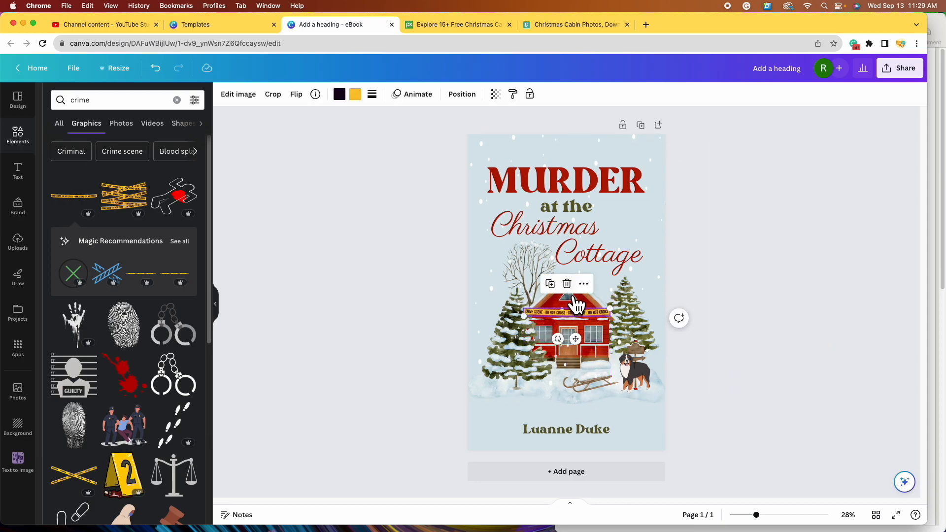
click(569, 287)
scroll(192, 367, down, 5)
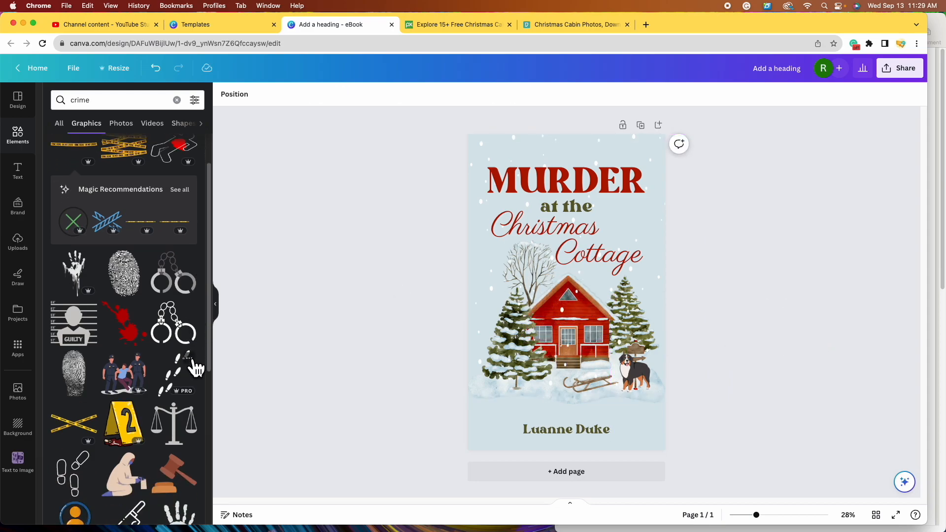
scroll(196, 367, down, 5)
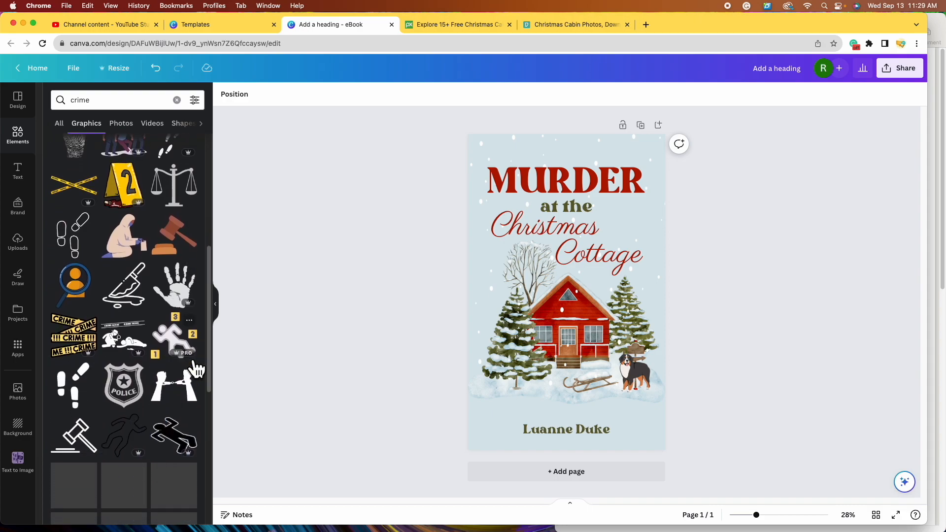
scroll(189, 362, down, 6)
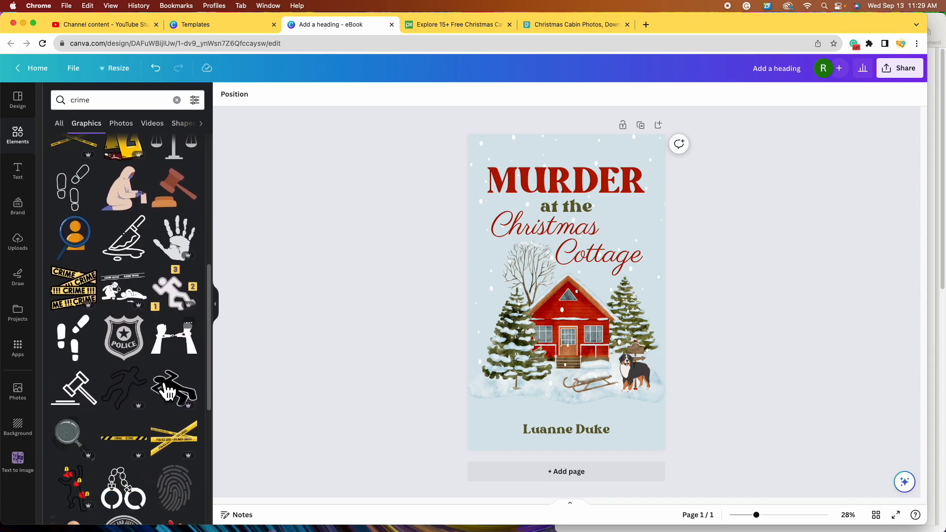
scroll(172, 392, down, 15)
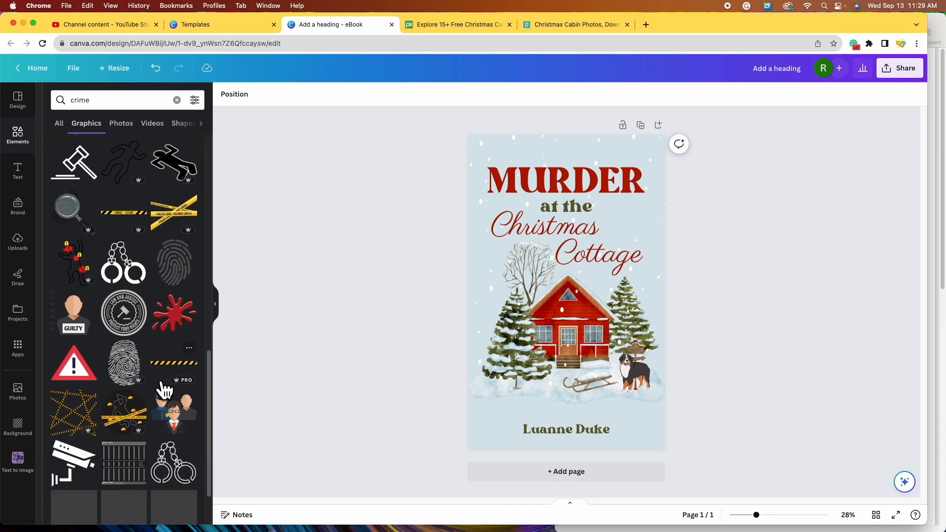
- Search 'crime scene' and place the bloody chalk-outline body in the snow below the cottage
click(136, 104)
text(scene)
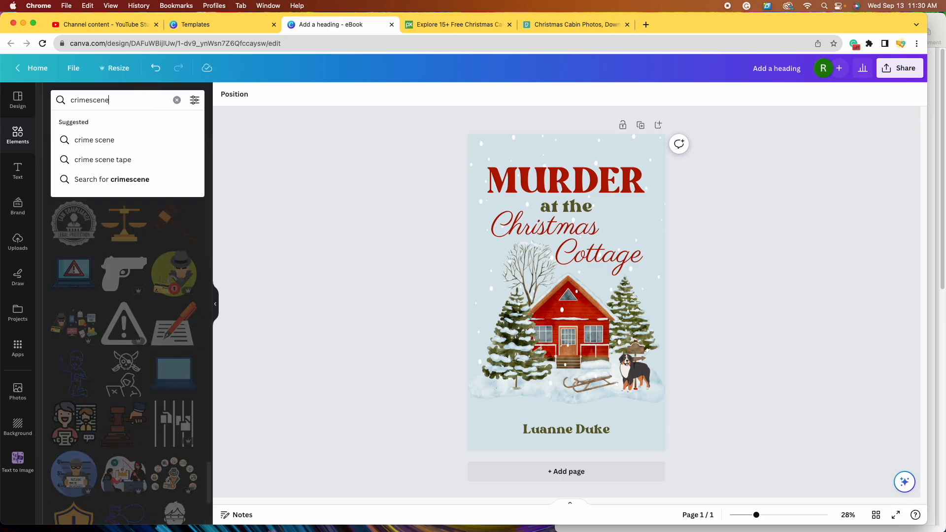
key(Return)
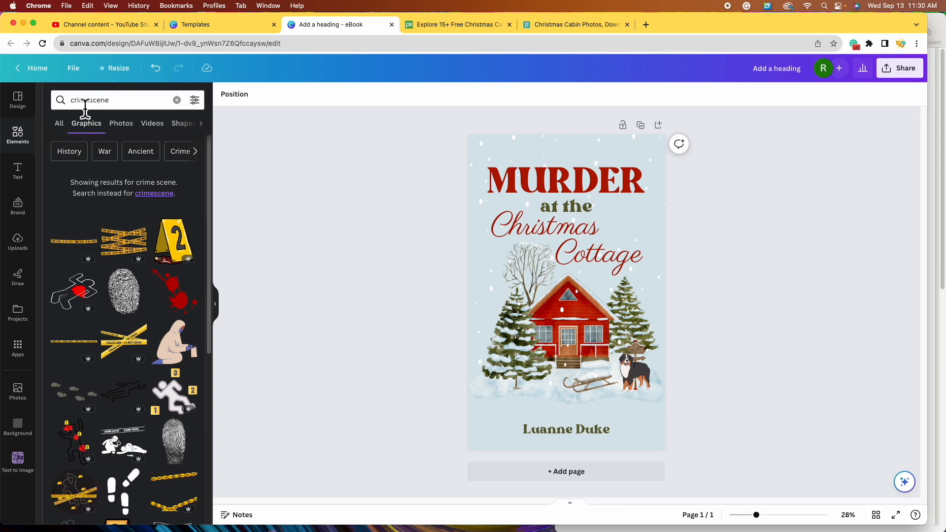
click(93, 101)
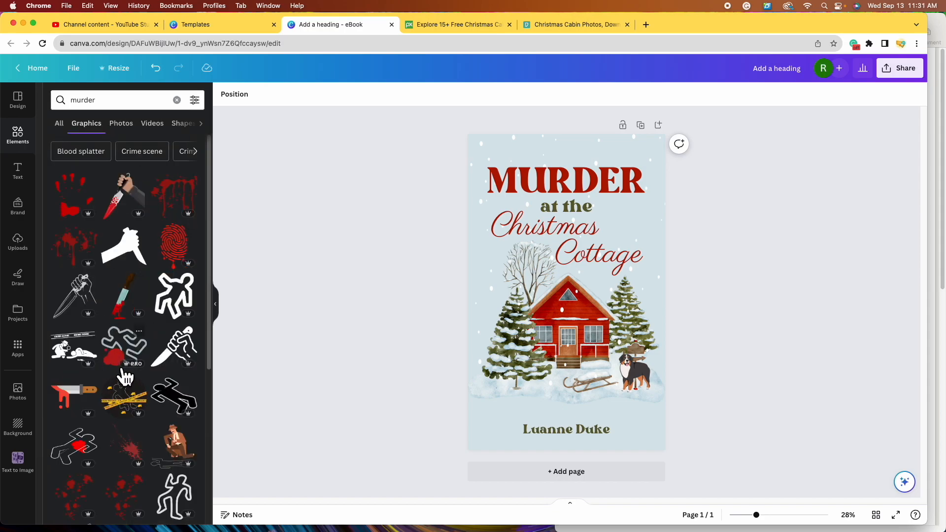
click(134, 355)
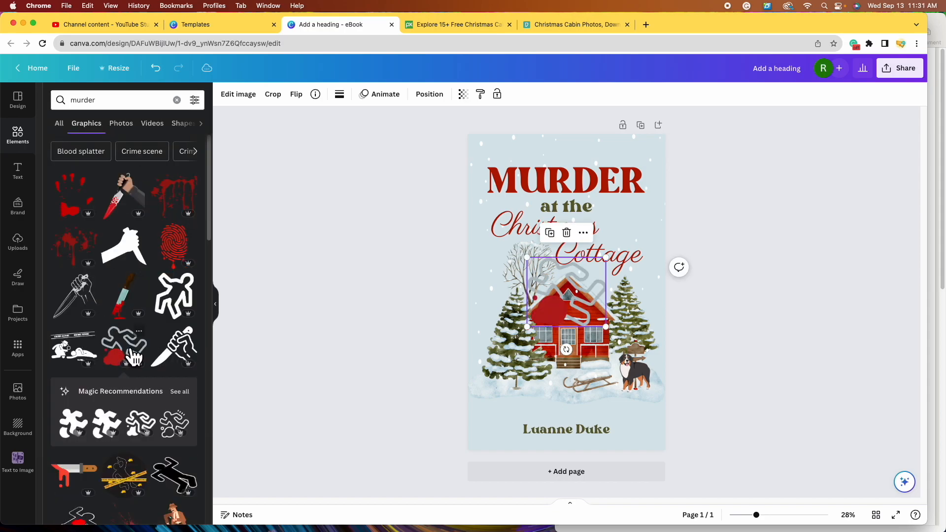
drag(608, 266, 575, 388)
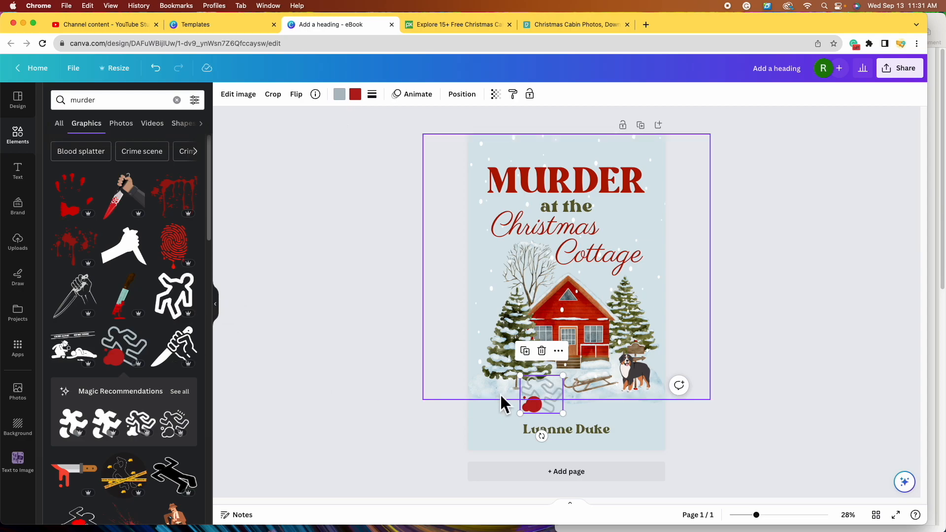
- Try a bloody knife graphic on the cover, then delete it and reselect the chalk outline
scroll(185, 438, down, 1)
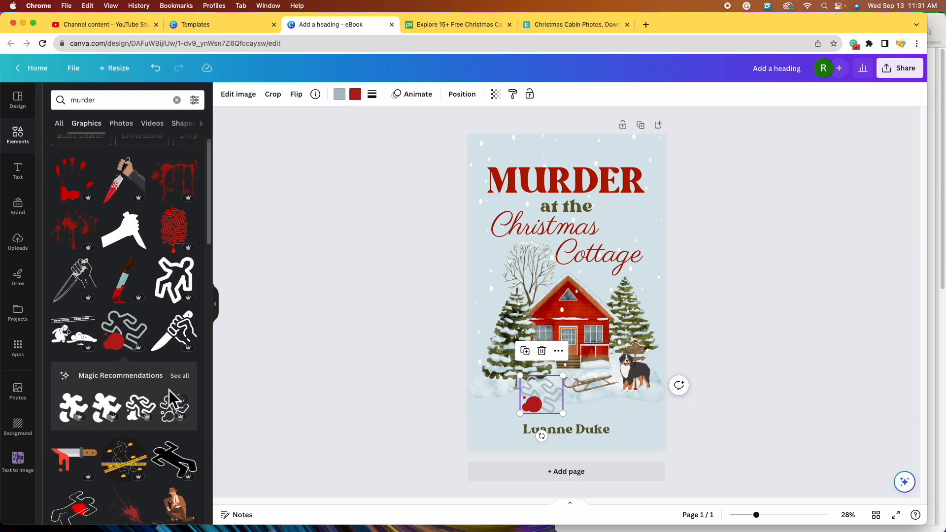
click(132, 187)
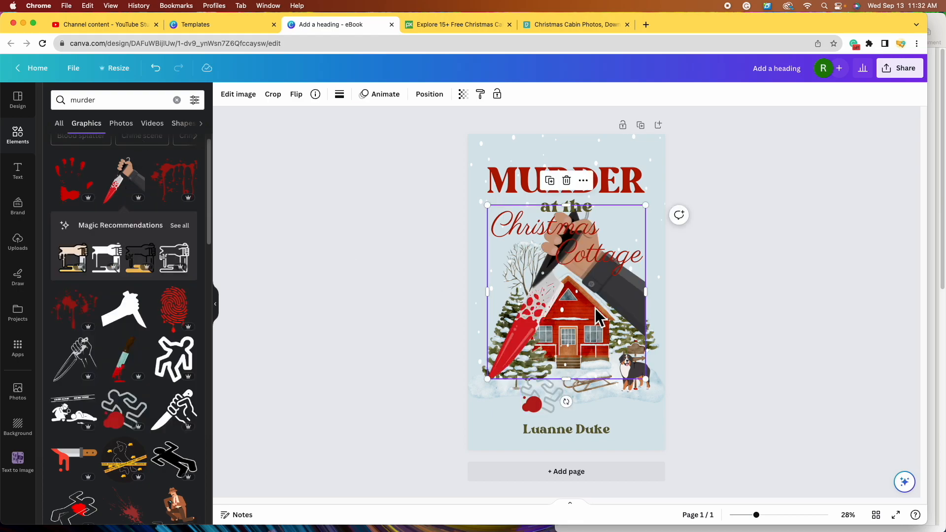
drag(646, 215, 658, 260)
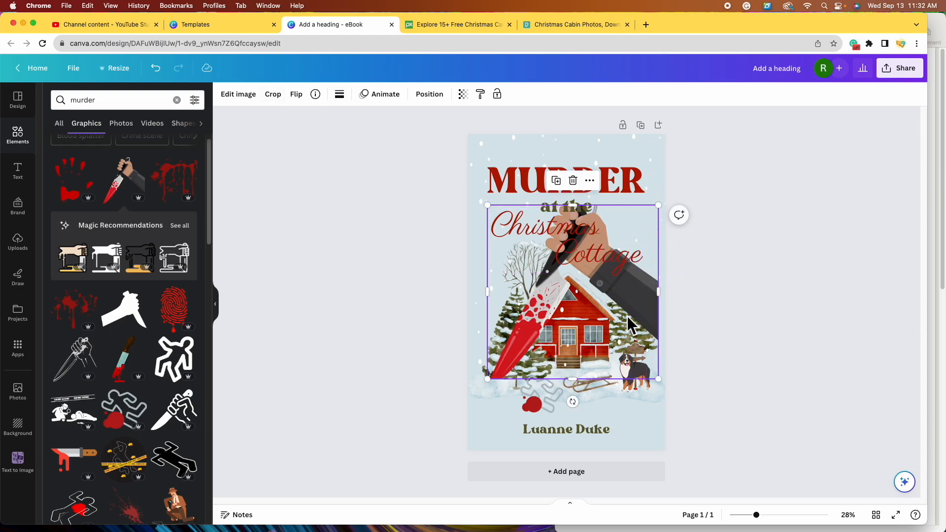
drag(567, 323, 561, 359)
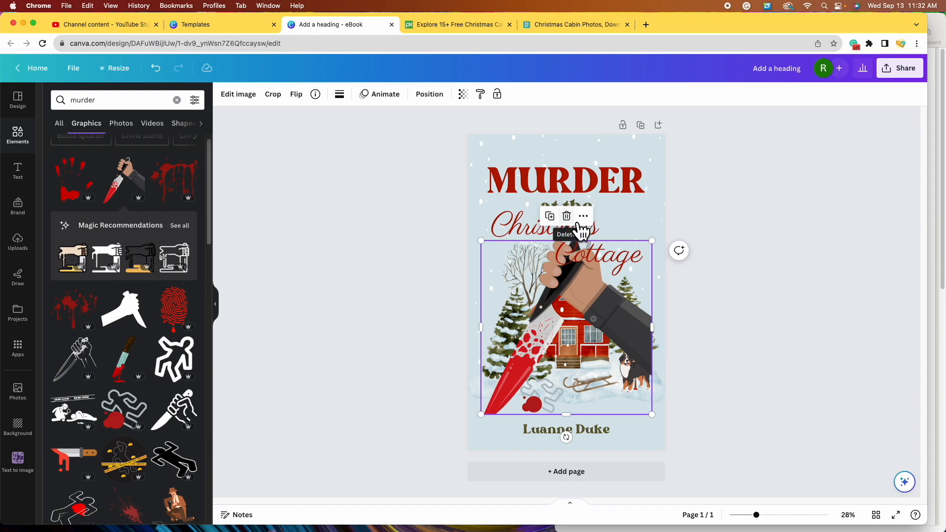
click(571, 219)
click(551, 408)
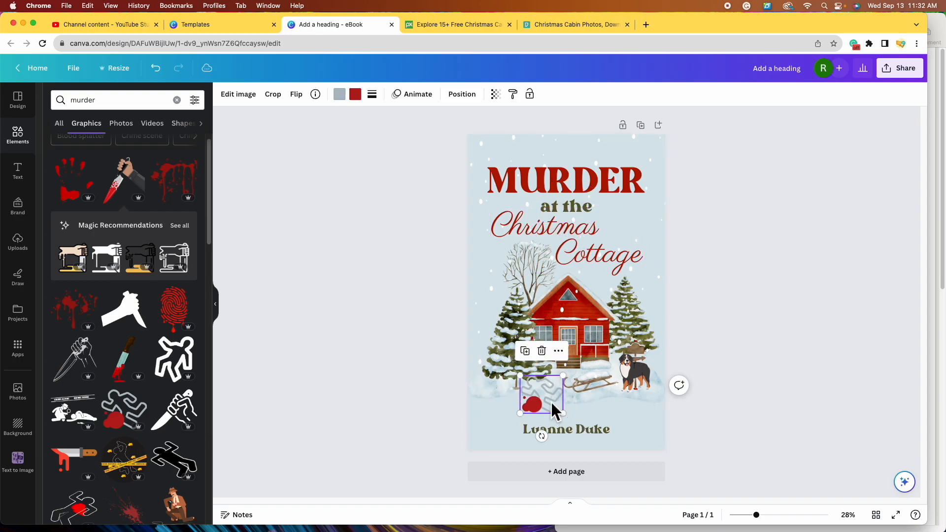
- Shrink the chalk outline and recolour it with the dog's dark grey via the eyedropper
click(345, 98)
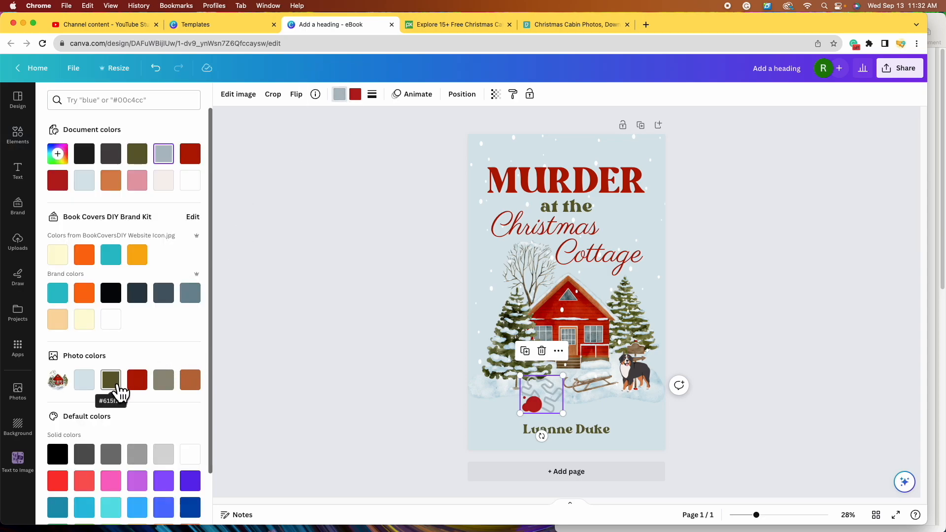
click(57, 454)
drag(522, 377, 570, 405)
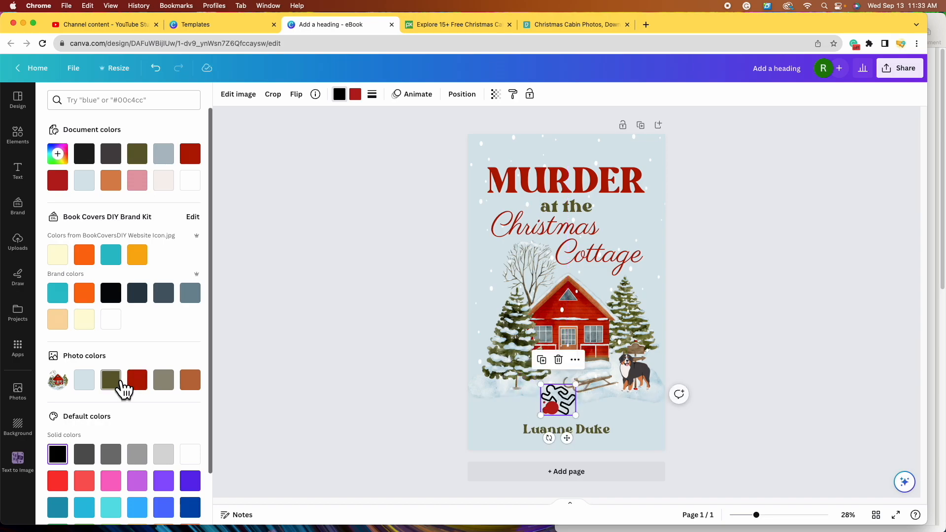
click(111, 379)
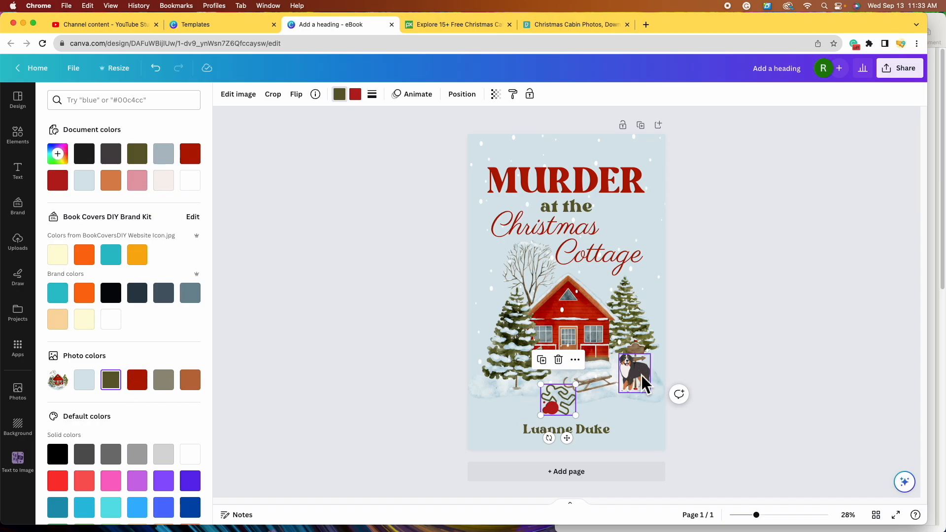
click(57, 154)
click(196, 260)
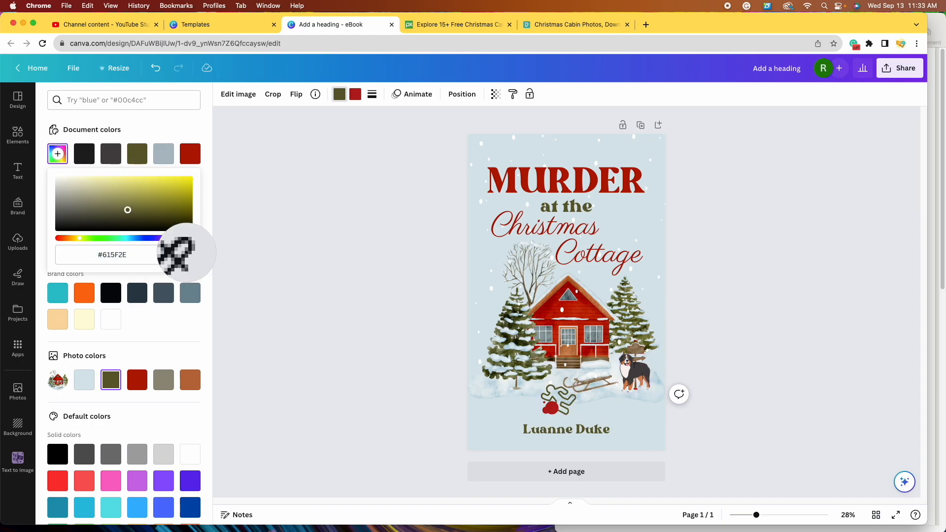
click(637, 368)
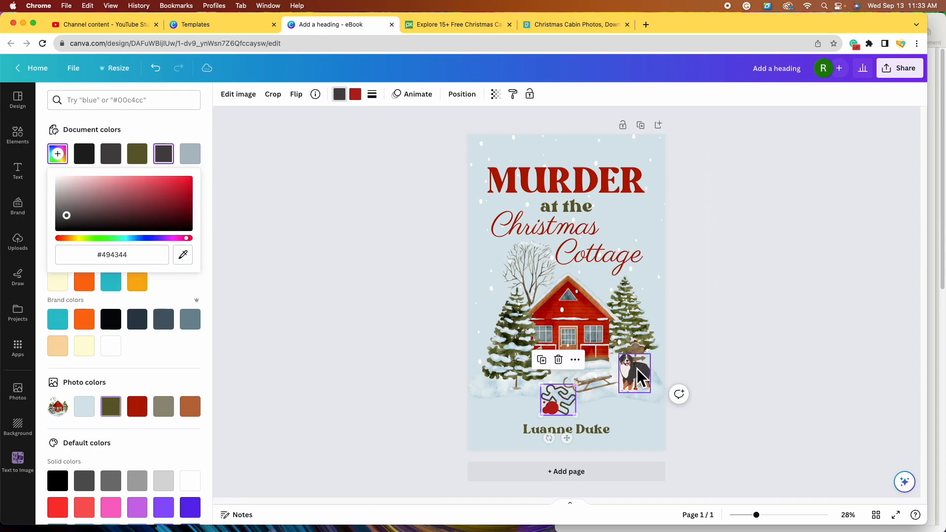
click(569, 411)
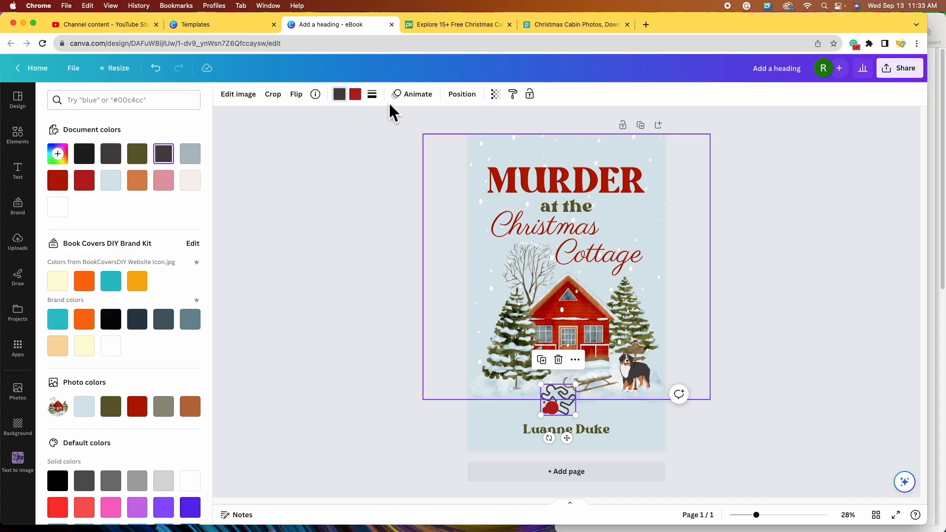
- Set the blood splatter to the cover's red and nudge the outline up and left
click(355, 95)
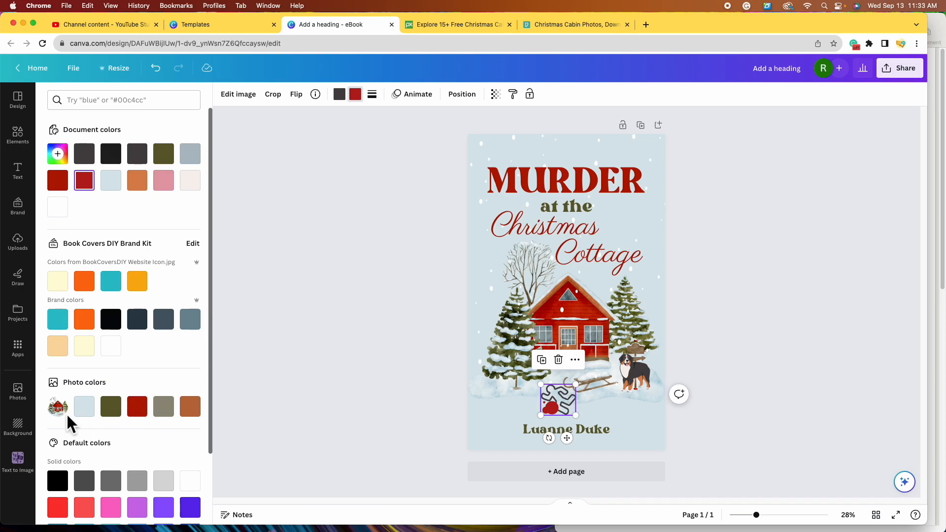
click(151, 417)
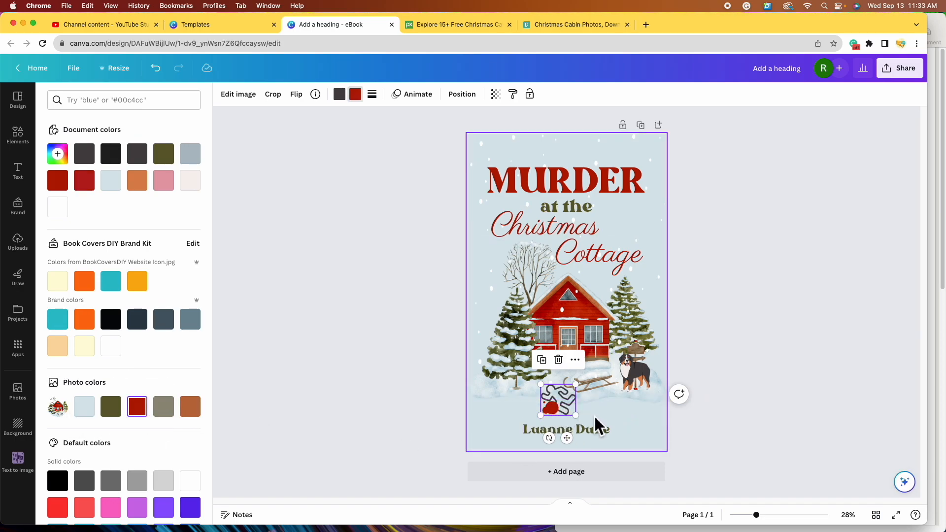
drag(576, 410, 572, 403)
- Shrink the Bernese dog beside the signpost slightly
click(753, 369)
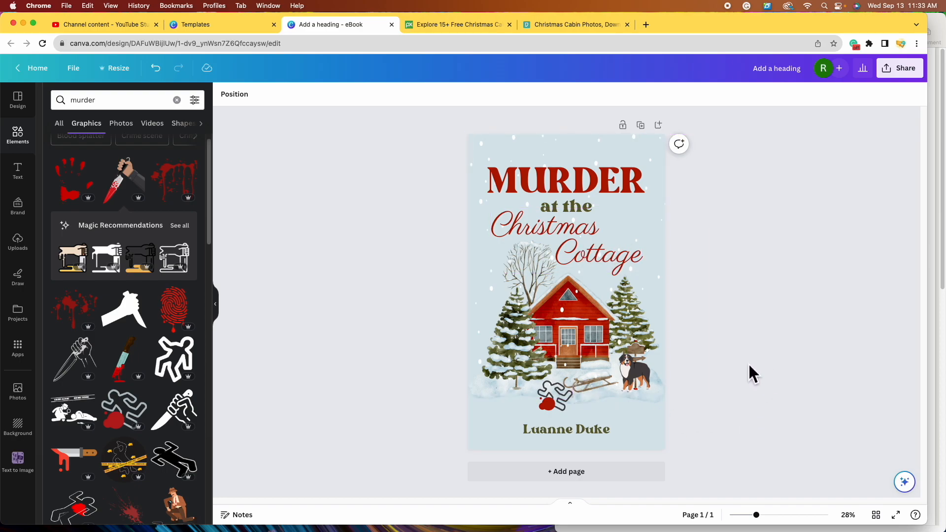
click(640, 386)
drag(650, 355, 645, 359)
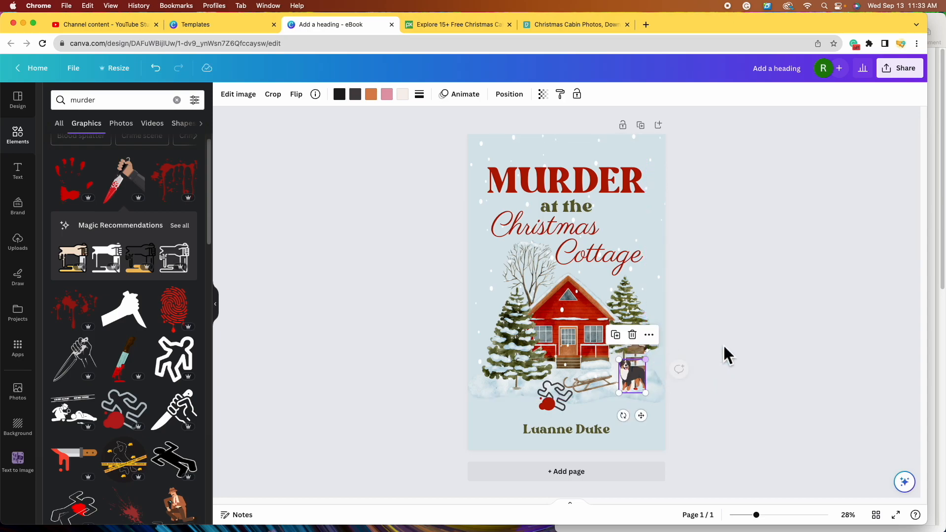
click(760, 336)
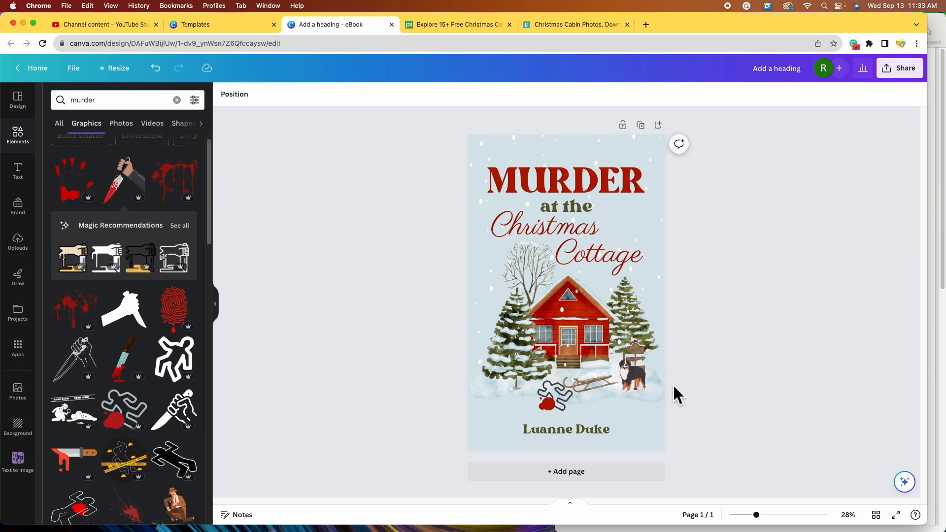
- Zoom in for a close-up view of the cottage scene
click(768, 517)
mouse_move(770, 523)
mouse_down()
mouse_move(788, 525)
mouse_move(785, 513)
mouse_up()
scroll(814, 448, down, 5)
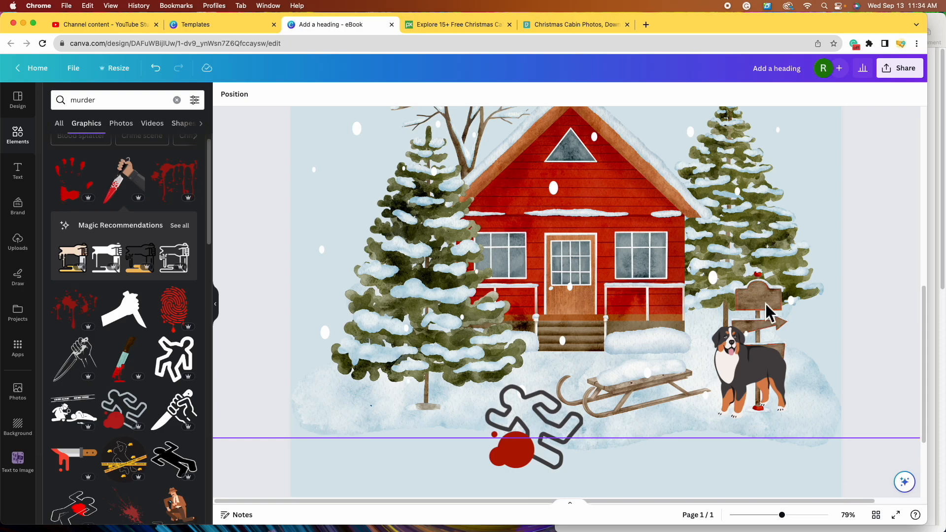
scroll(765, 303, up, 3)
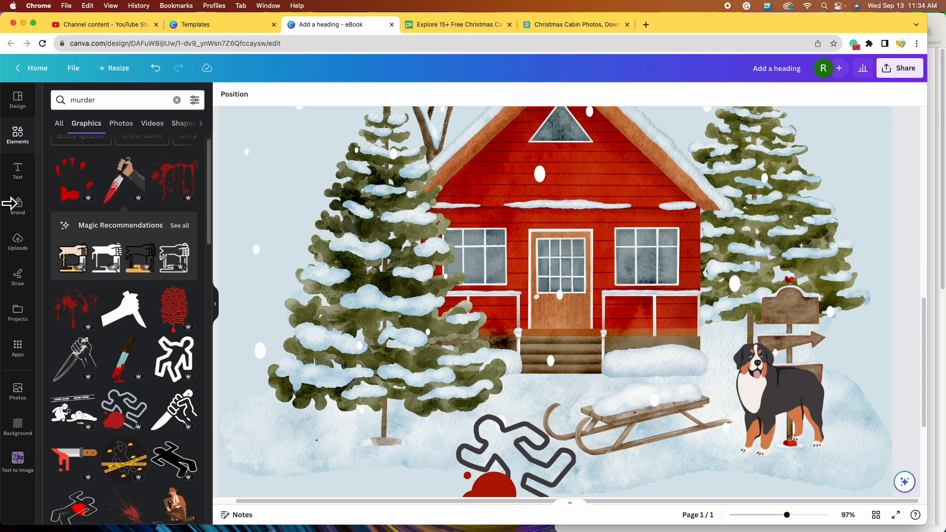
- Add a body text box reading 'Christmas' and 'Village' on two lines
click(28, 179)
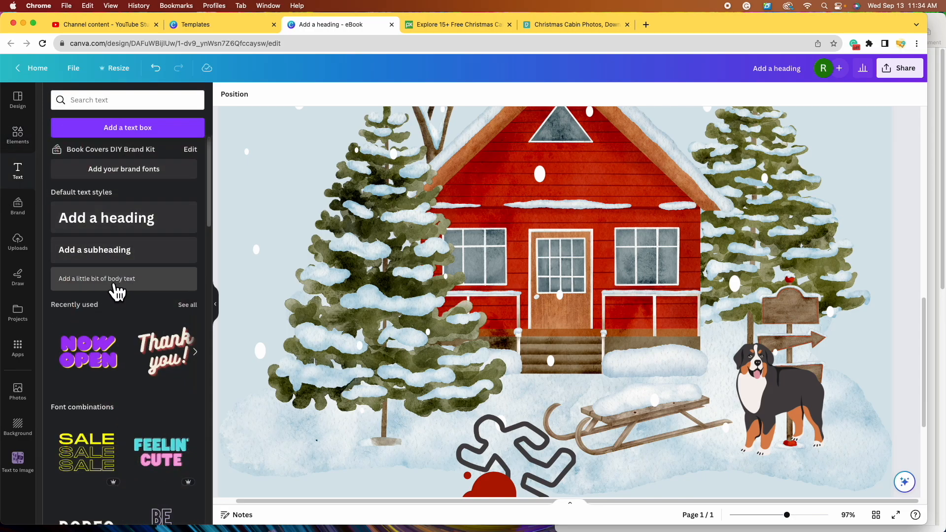
click(121, 280)
triple_click(709, 313)
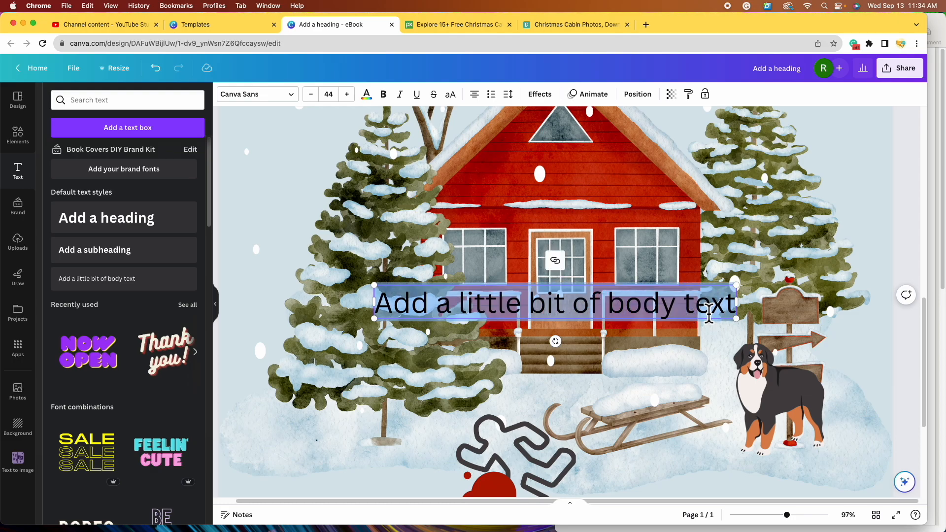
text(Christm)
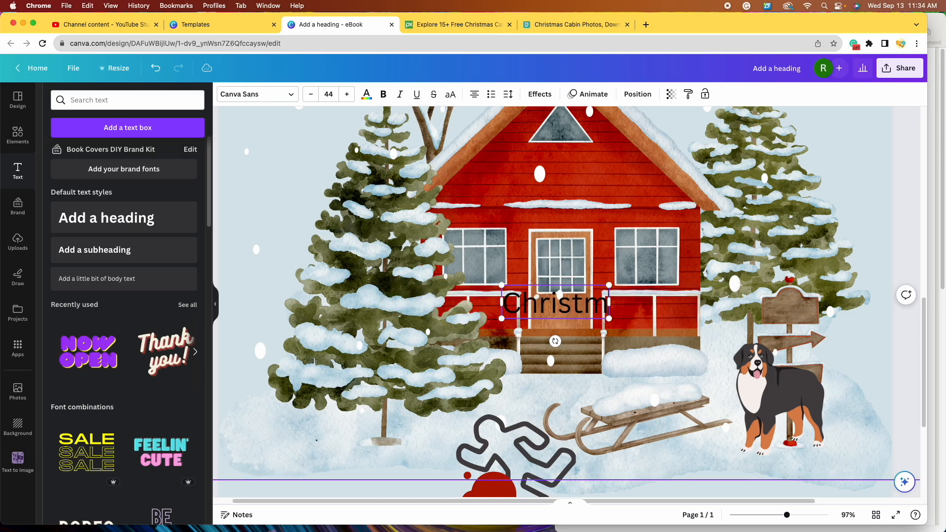
text(as)
key(Return)
text(Village)
- Shrink the Christmas Village text to about size 15.7 and place it on the wooden signpost
drag(624, 357, 551, 319)
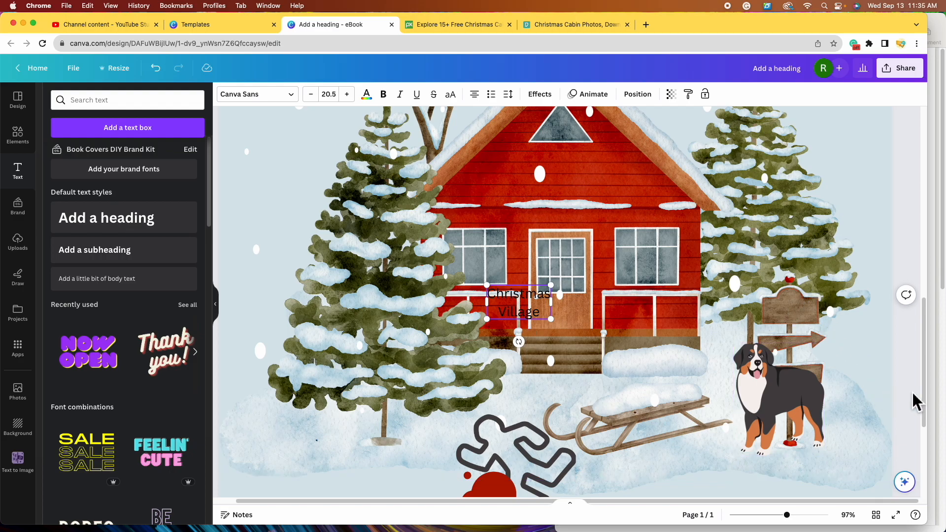
drag(519, 304, 801, 319)
drag(787, 515, 793, 515)
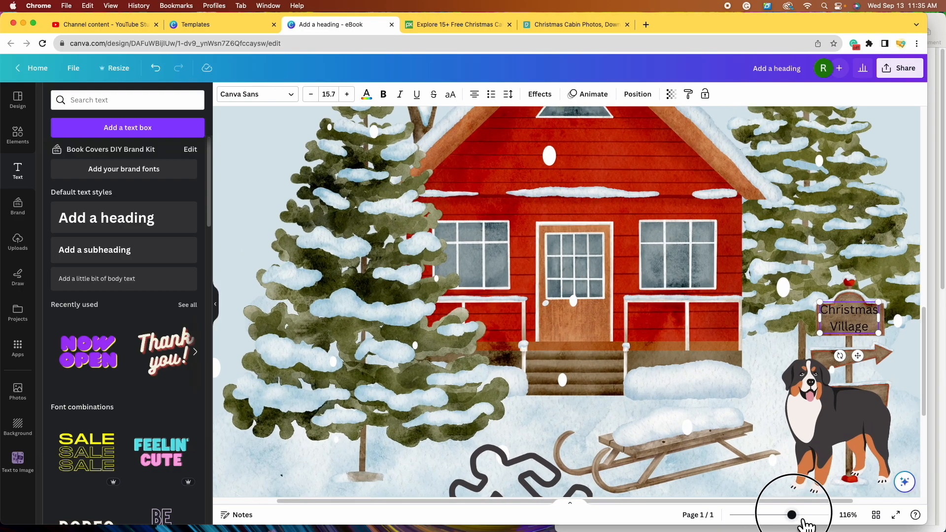
drag(709, 502, 805, 502)
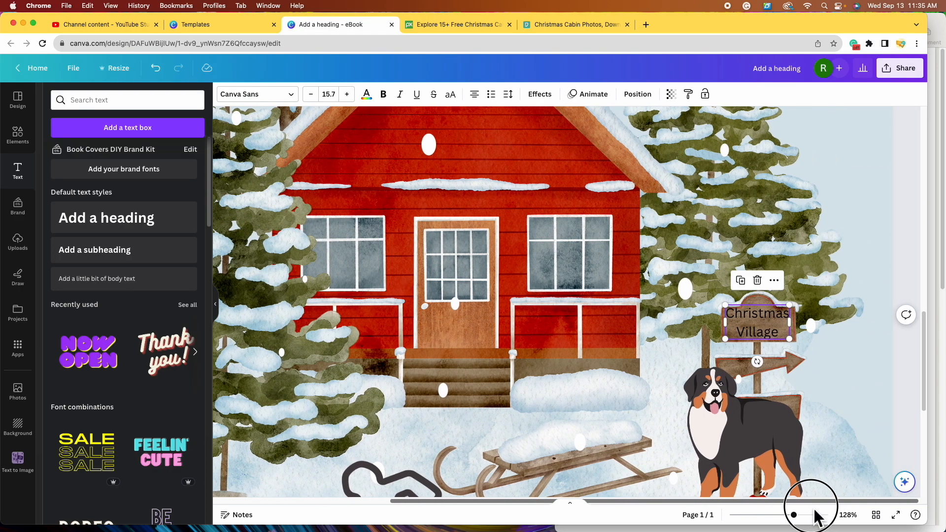
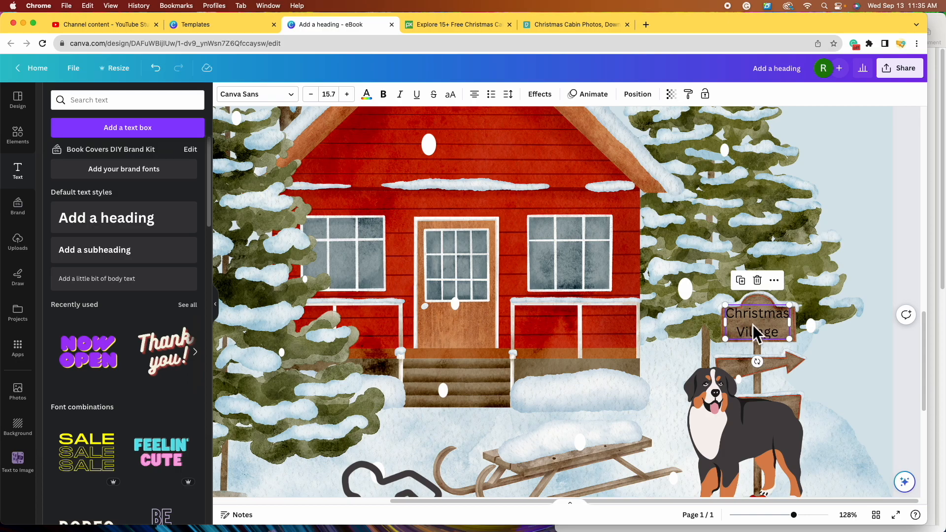
- Tighten the Christmas Village line spacing to 1.12 and nudge the text slightly lower on the sign
click(512, 96)
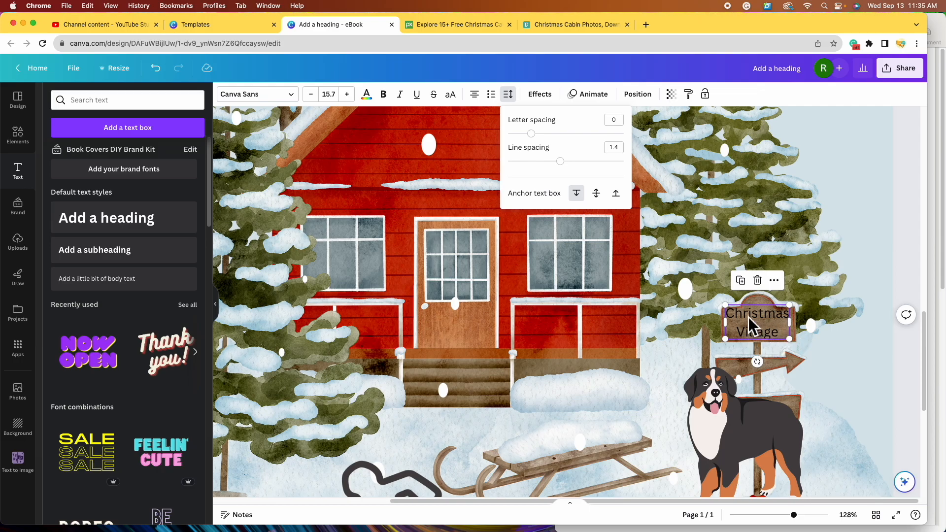
mouse_move(569, 169)
mouse_down()
mouse_move(640, 177)
mouse_move(553, 173)
mouse_up()
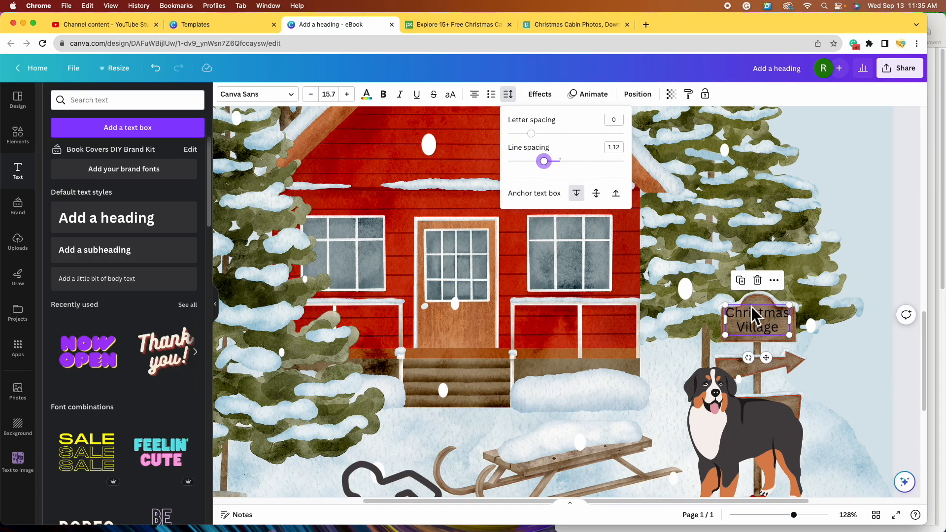
drag(759, 324, 765, 333)
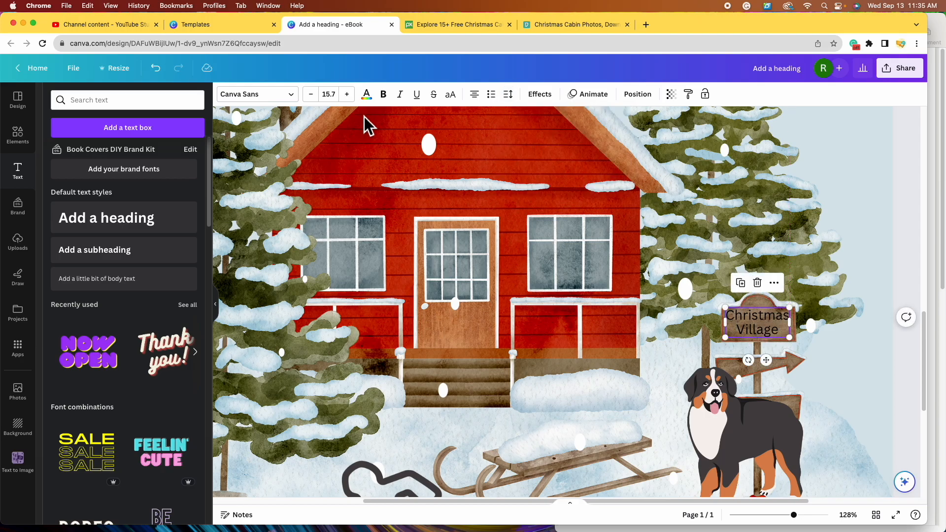
click(292, 97)
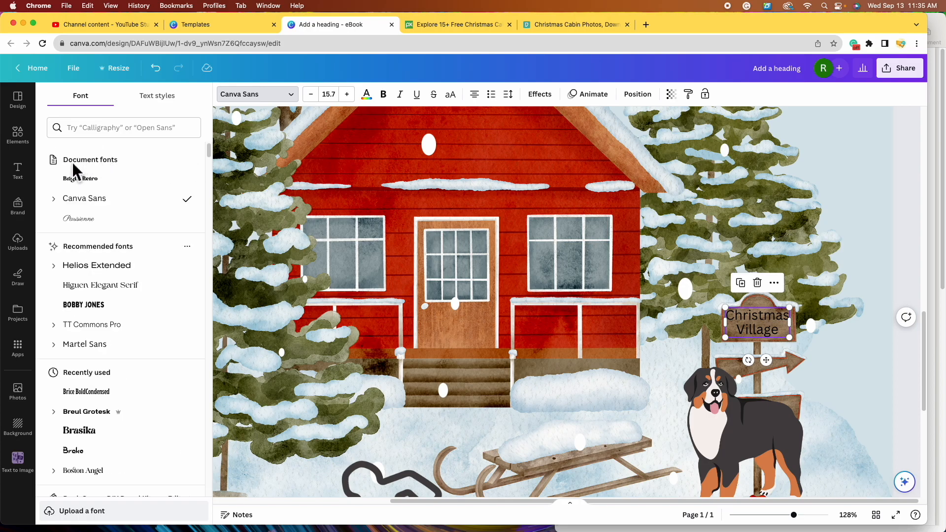
- Set the Christmas Village text to Bright Retro at size 17.8 in pale blue
click(102, 185)
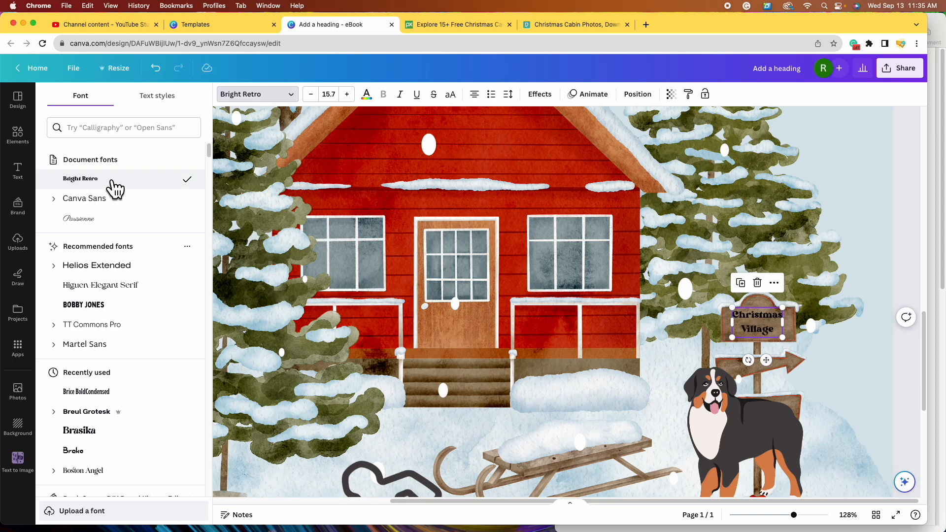
drag(782, 338, 763, 329)
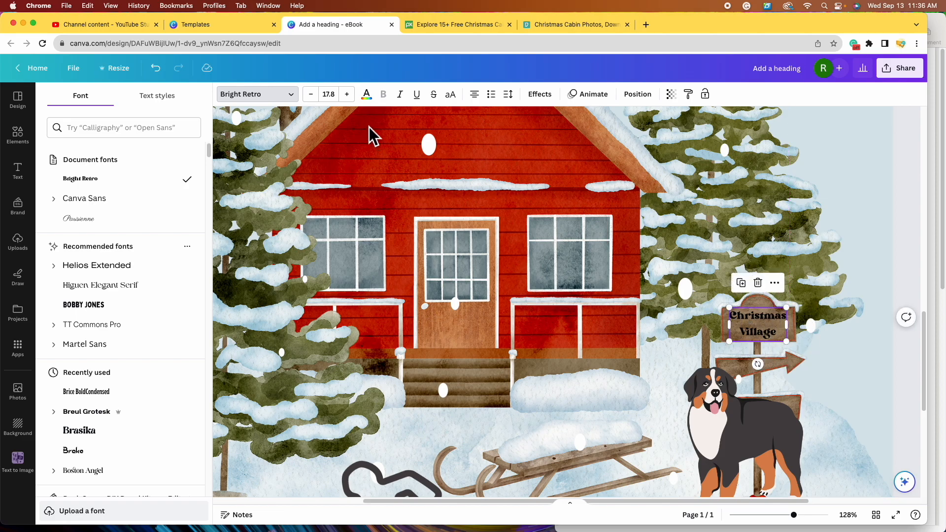
click(366, 95)
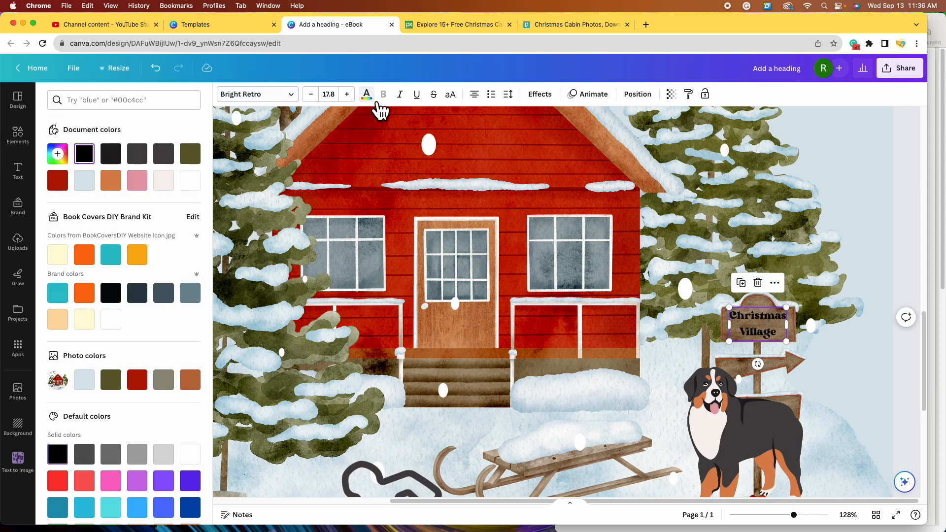
click(86, 183)
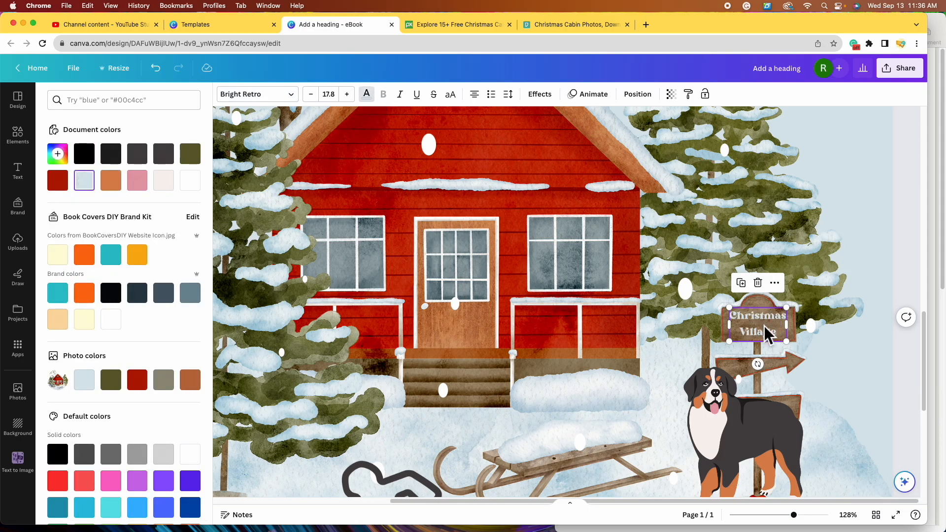
- Tighten the Christmas Village line spacing further to 1.02
click(523, 101)
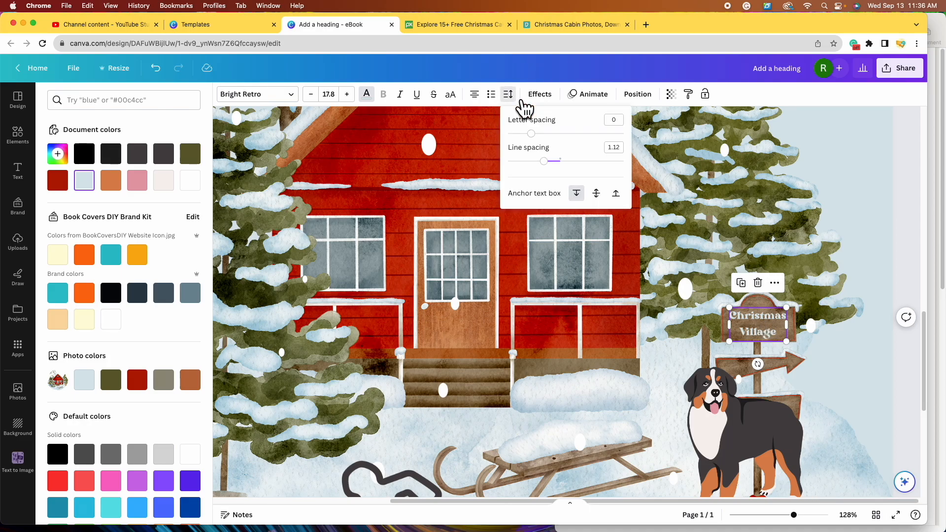
drag(554, 172, 549, 170)
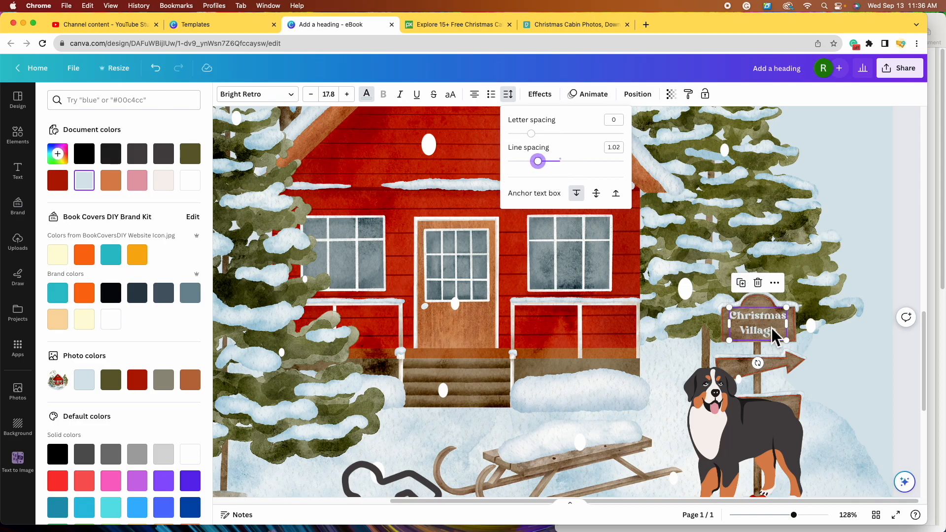
click(778, 326)
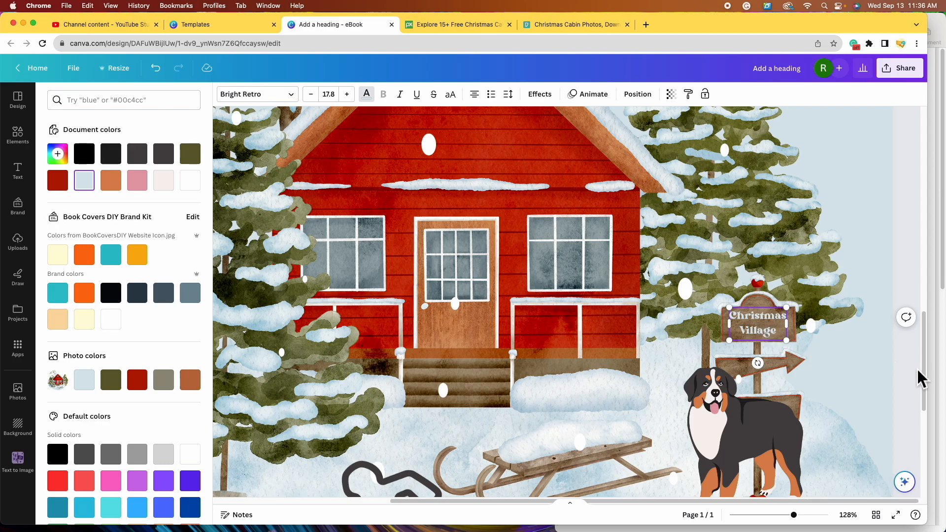
click(919, 378)
click(770, 328)
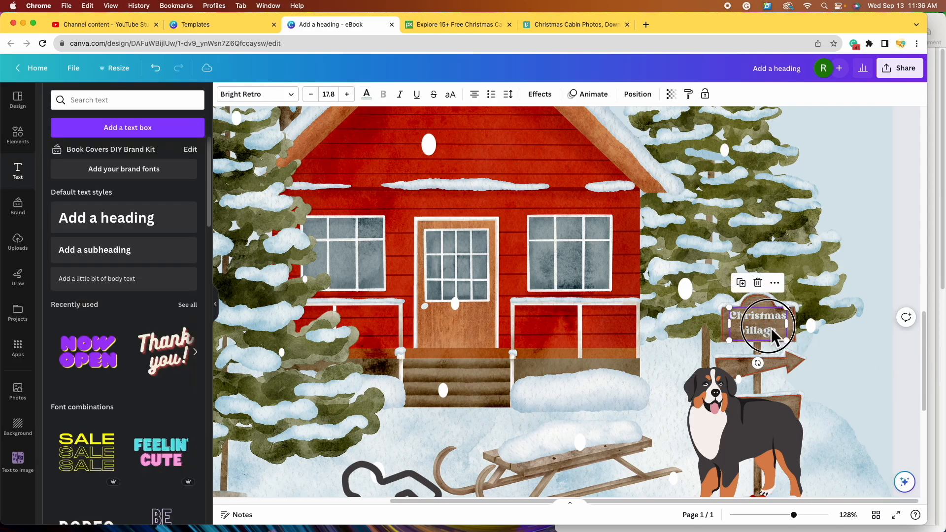
- Give the Christmas Village text a black Shadow effect with transparency at 100
click(540, 95)
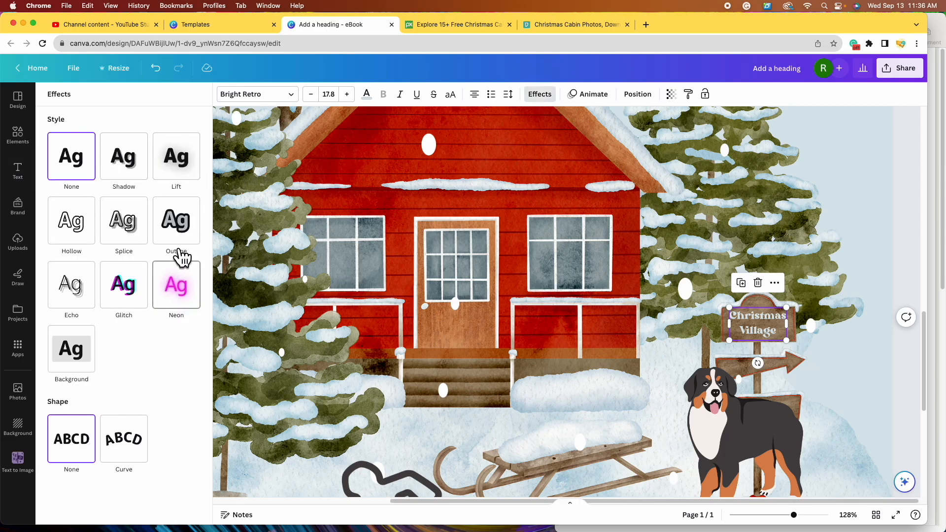
click(132, 174)
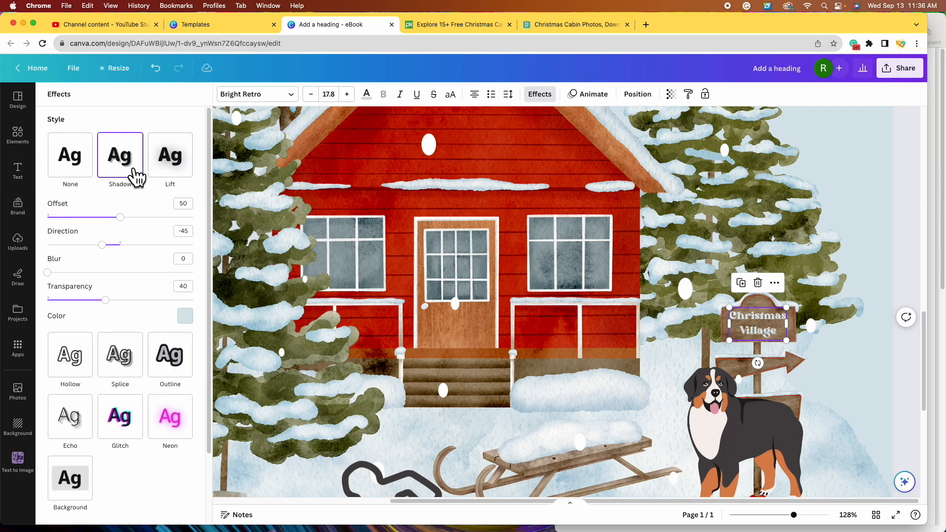
click(185, 318)
scroll(74, 359, down, 5)
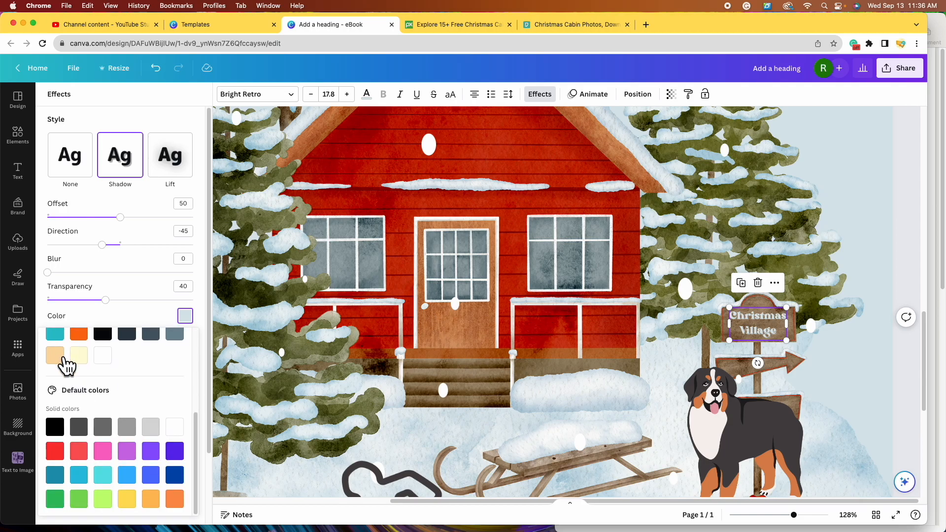
click(55, 427)
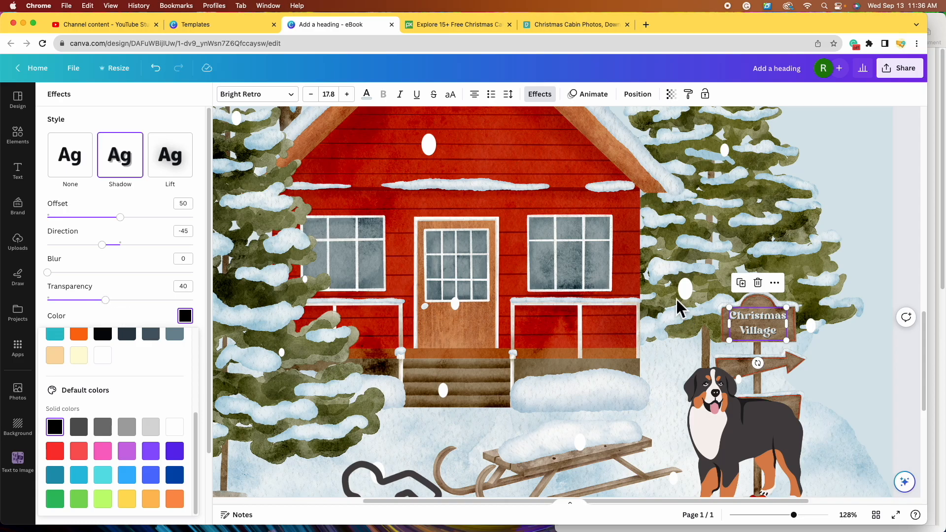
drag(117, 317, 211, 325)
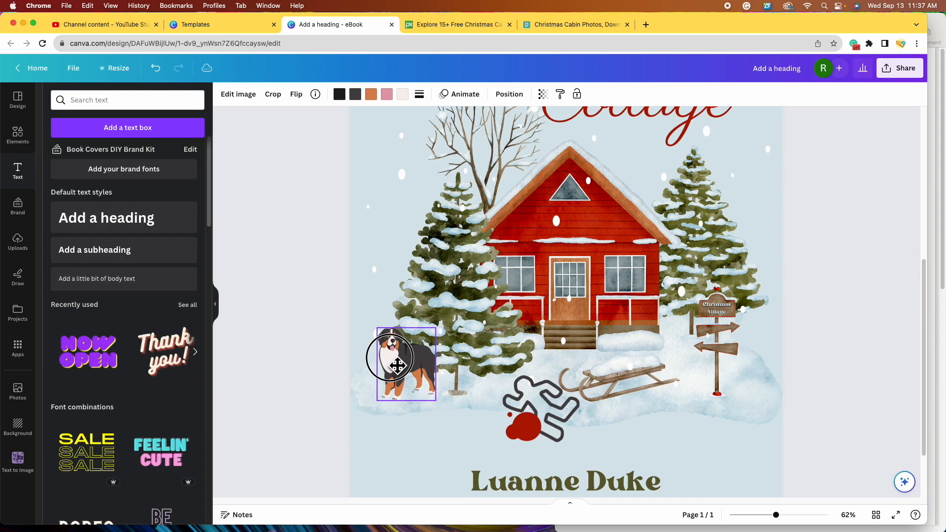
- Nudge the dog right and add a tilted 'Killer' label, copied from the sign text, on the upper arrow
drag(399, 364, 410, 364)
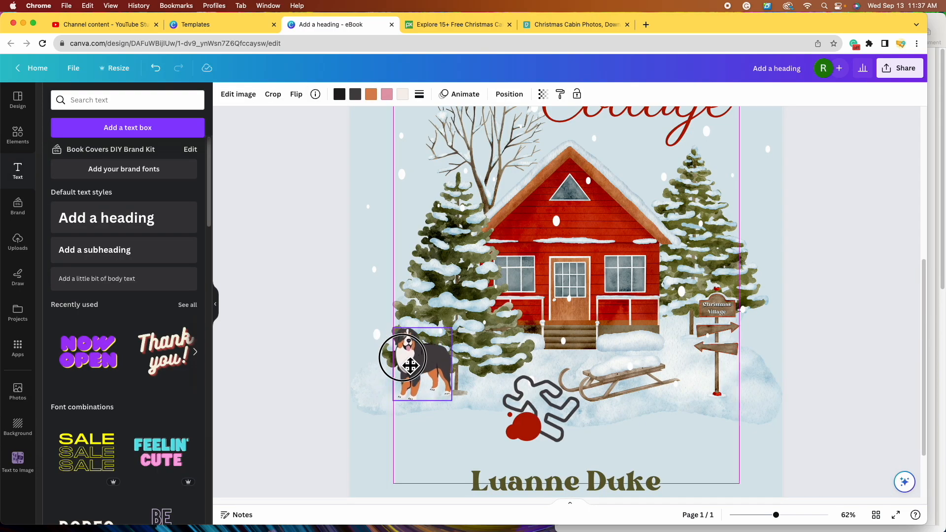
drag(776, 515, 789, 514)
click(780, 344)
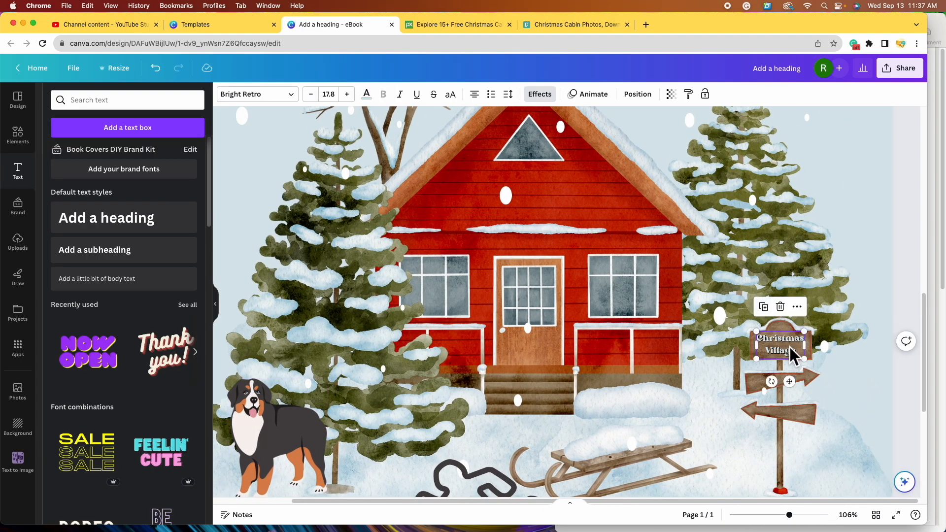
click(763, 307)
drag(796, 376, 776, 388)
click(796, 395)
key(BackSpace)
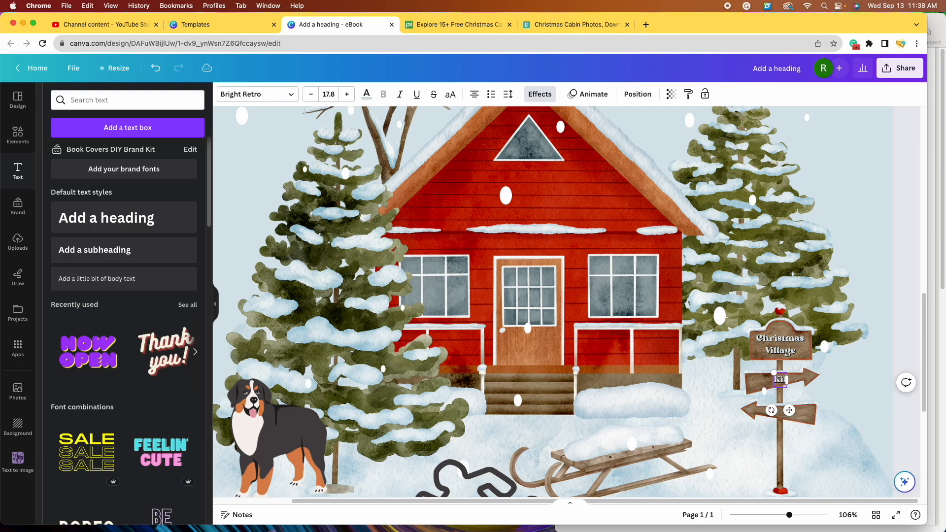
drag(788, 380, 775, 389)
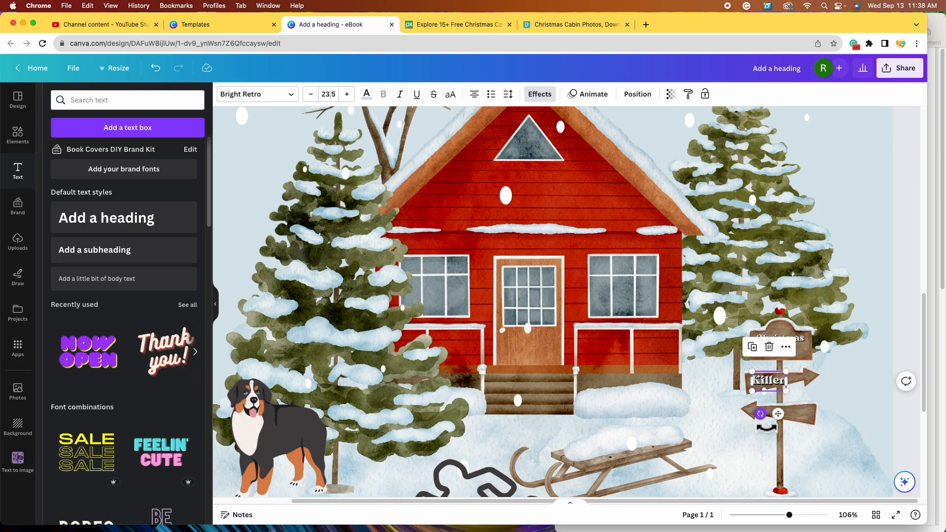
drag(759, 415, 772, 433)
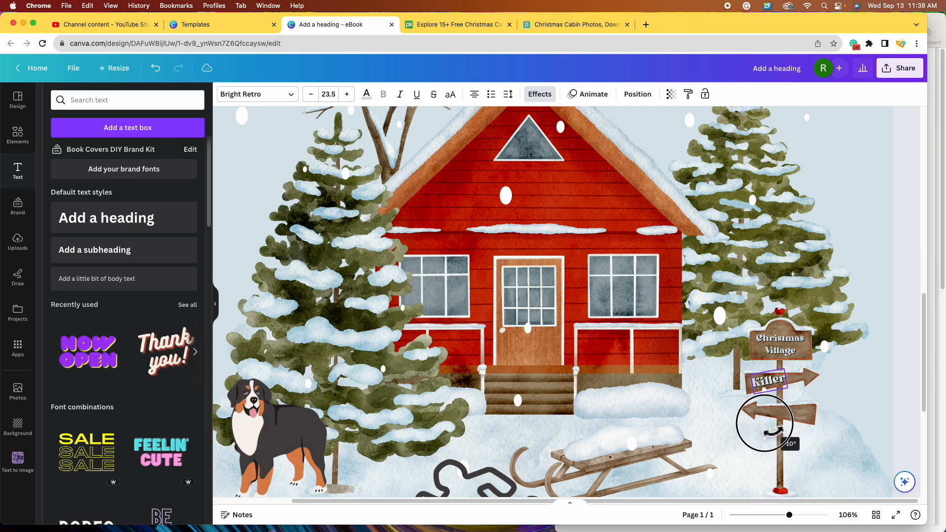
drag(770, 382, 771, 381)
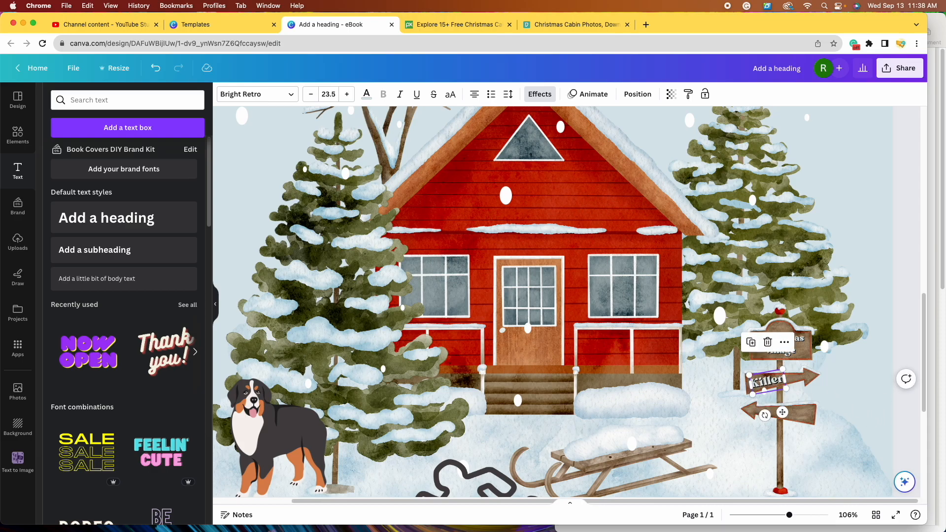
- Add a rotated 'Victim' copy on the lower arrow and recentre Christmas Village on the plaque
click(751, 342)
drag(788, 395, 801, 421)
double_click(792, 416)
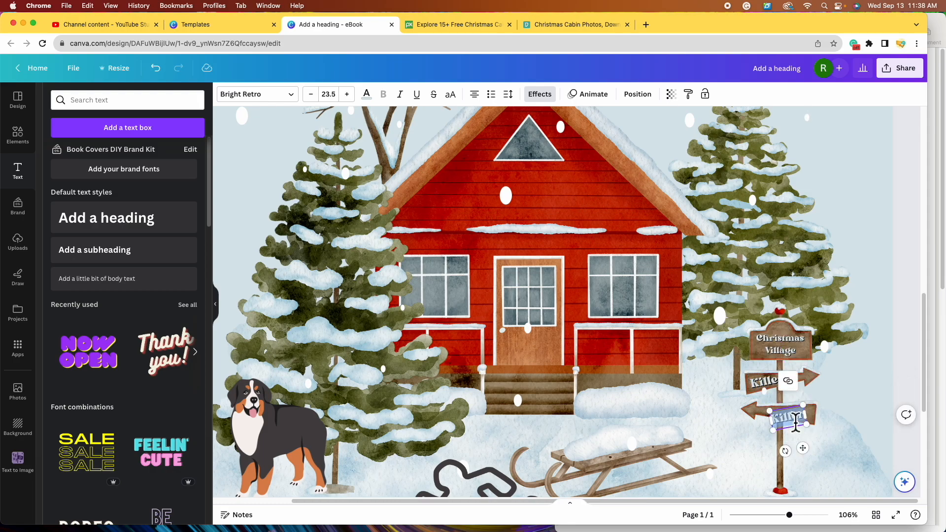
text(Victime)
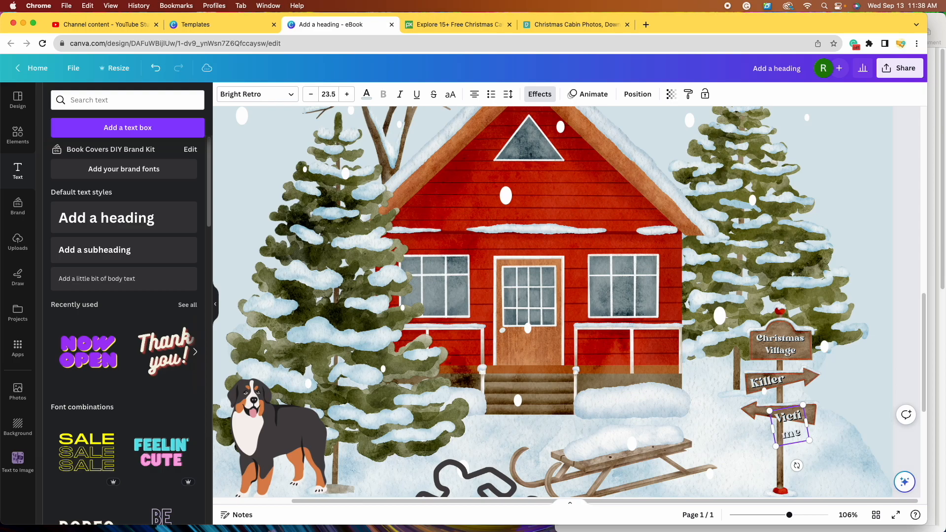
key(BackSpace)
drag(796, 462, 787, 456)
click(772, 345)
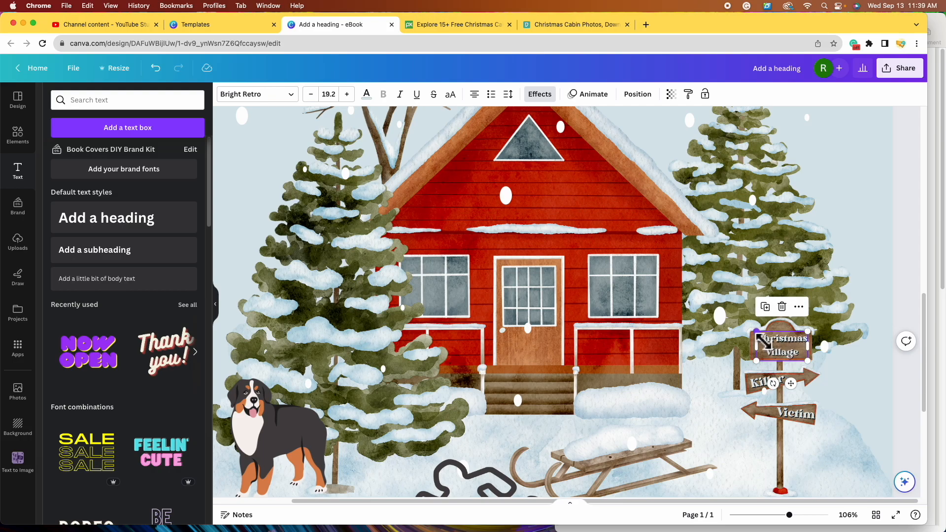
drag(793, 353, 794, 351)
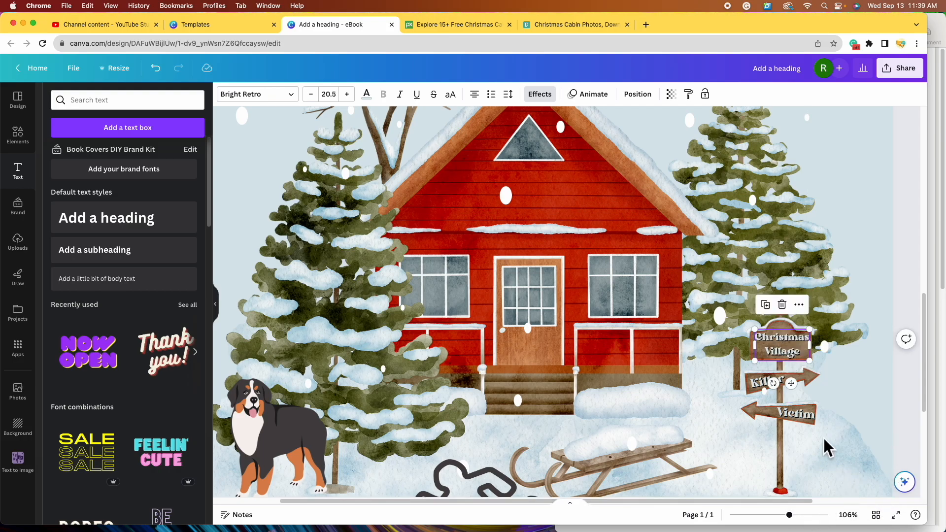
drag(788, 515, 777, 515)
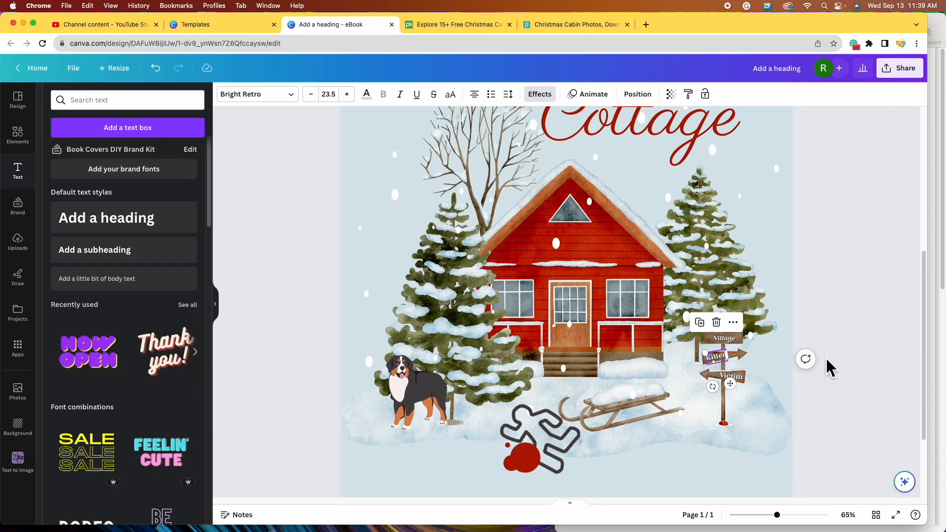
- Search the Elements library for 'holly' graphics
click(890, 450)
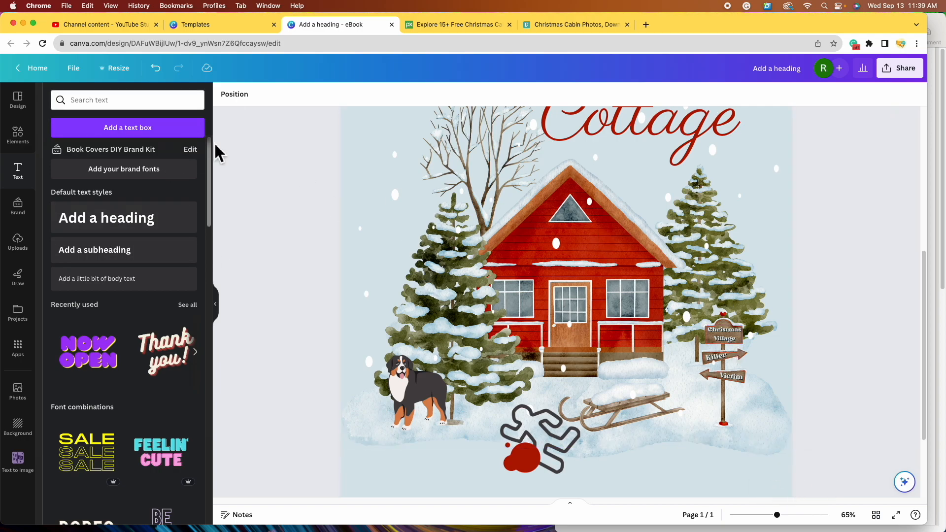
click(31, 143)
click(117, 103)
text(holly)
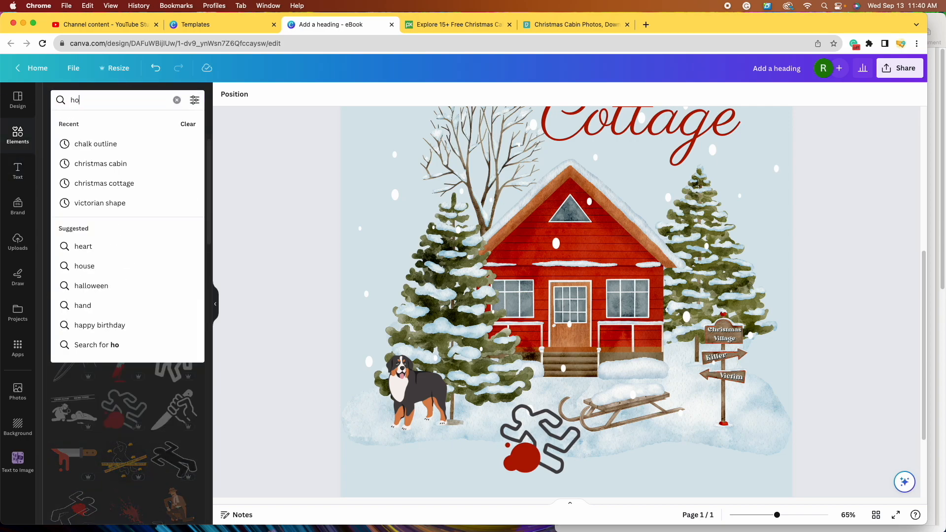
key(Return)
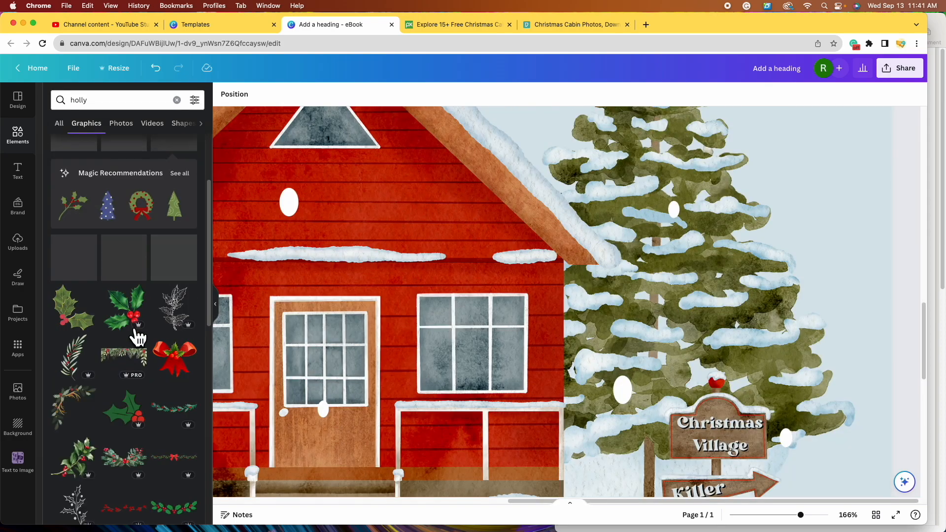
scroll(148, 315, up, 3)
scroll(140, 310, up, 1)
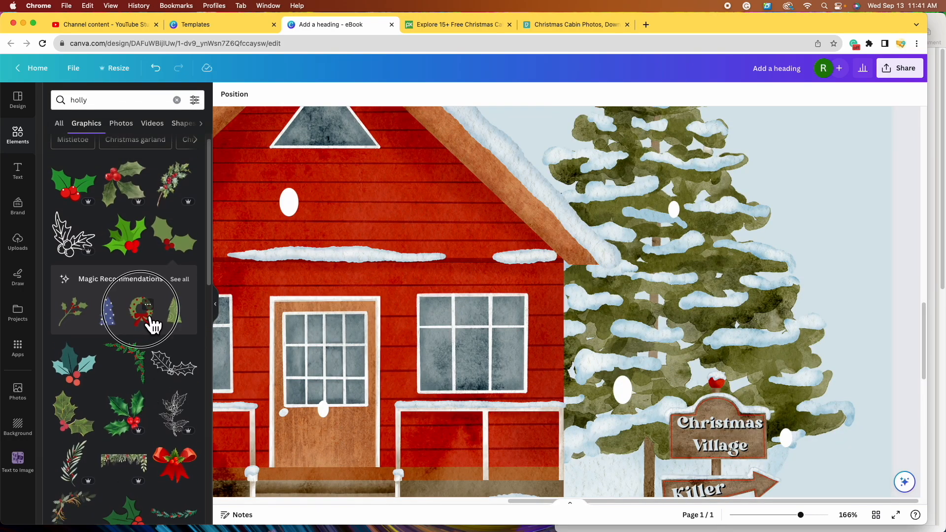
- Add the red-bowed holly wreath, shrink it and set it atop the Christmas Village sign
click(149, 323)
drag(348, 190, 563, 437)
drag(301, 147, 548, 443)
drag(657, 469, 576, 219)
drag(715, 413, 719, 412)
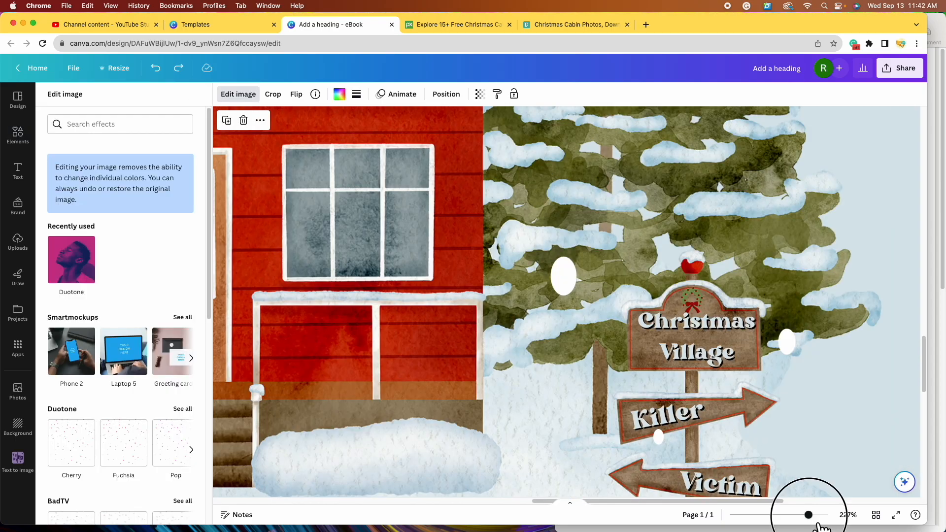
drag(808, 514, 775, 514)
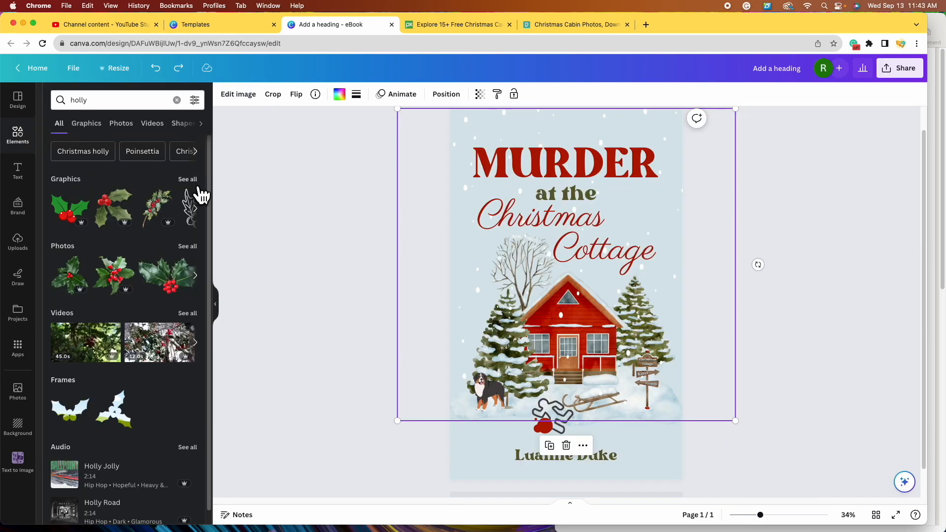
- Add a small holly sprig beside the MURDER title at the upper right
click(190, 181)
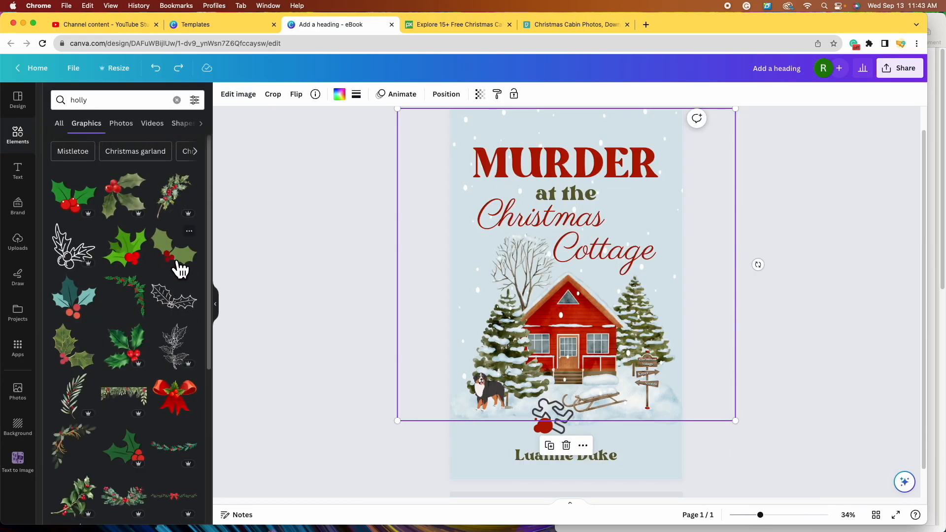
click(177, 259)
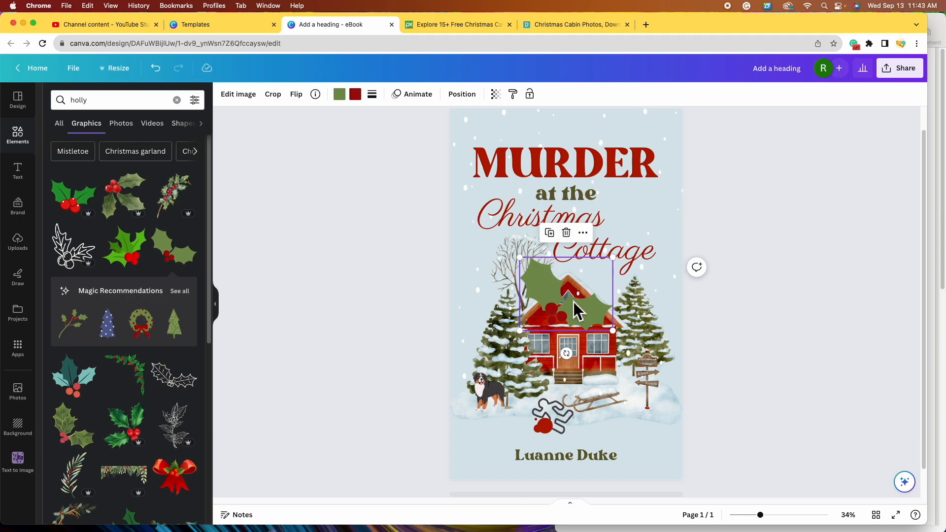
drag(553, 296, 631, 205)
drag(685, 239, 659, 219)
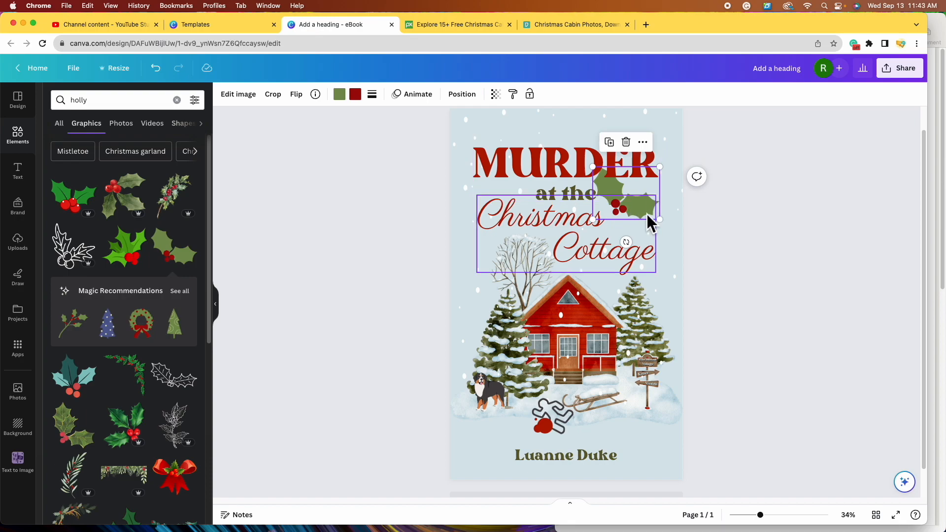
drag(658, 212, 621, 255)
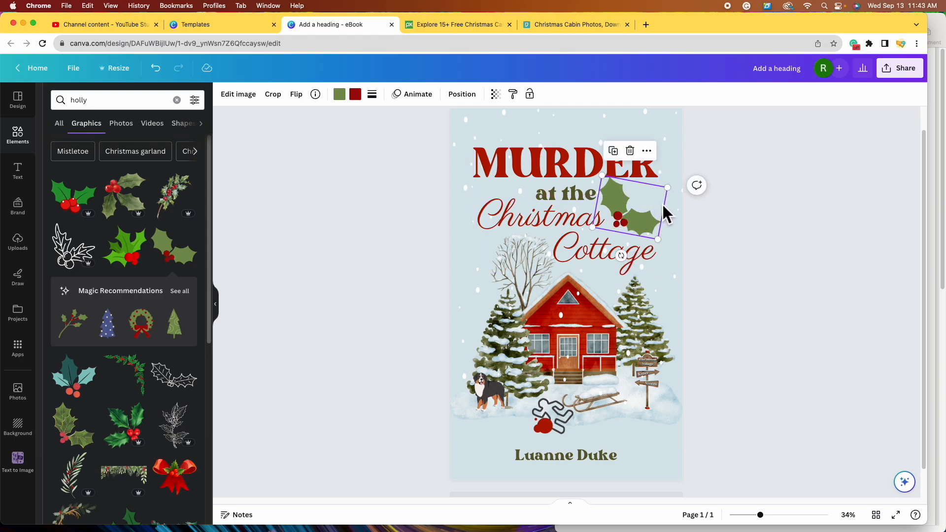
click(662, 205)
- Add the recommended wreath, shrink it and hang it on the cottage's front door
drag(760, 515, 758, 515)
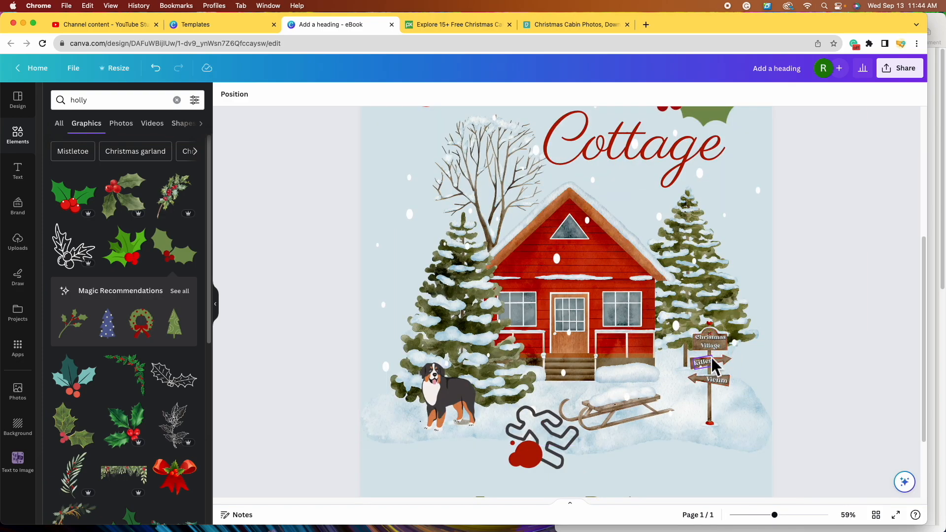
scroll(178, 339, down, 2)
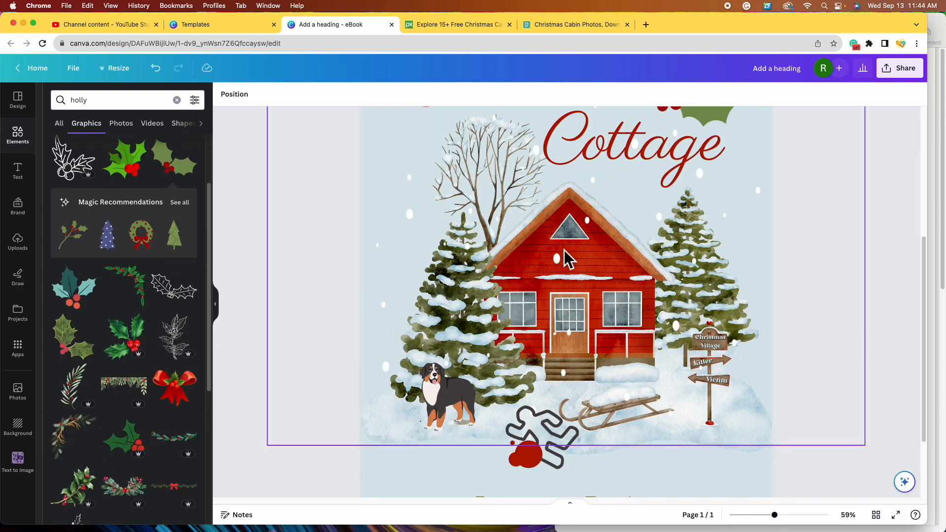
click(152, 239)
drag(605, 243, 536, 361)
drag(549, 345, 585, 312)
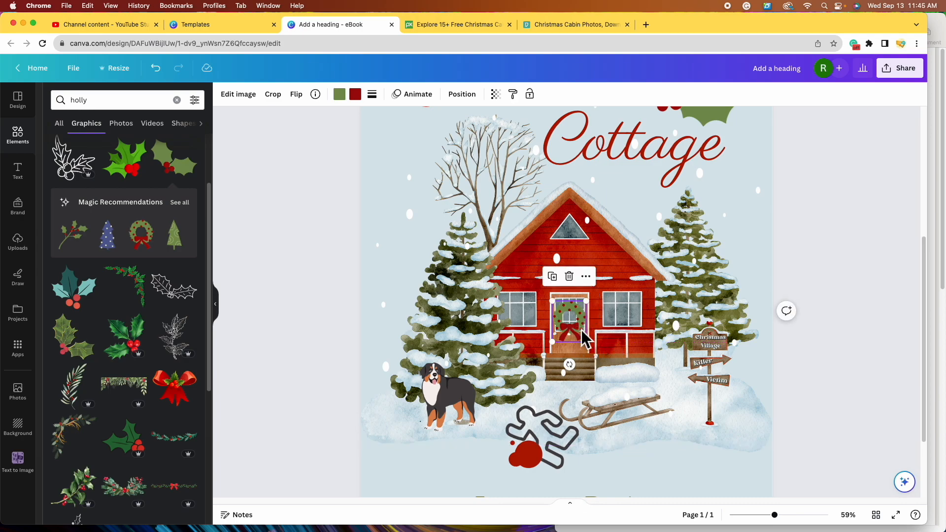
drag(574, 310, 574, 310)
scroll(172, 370, down, 10)
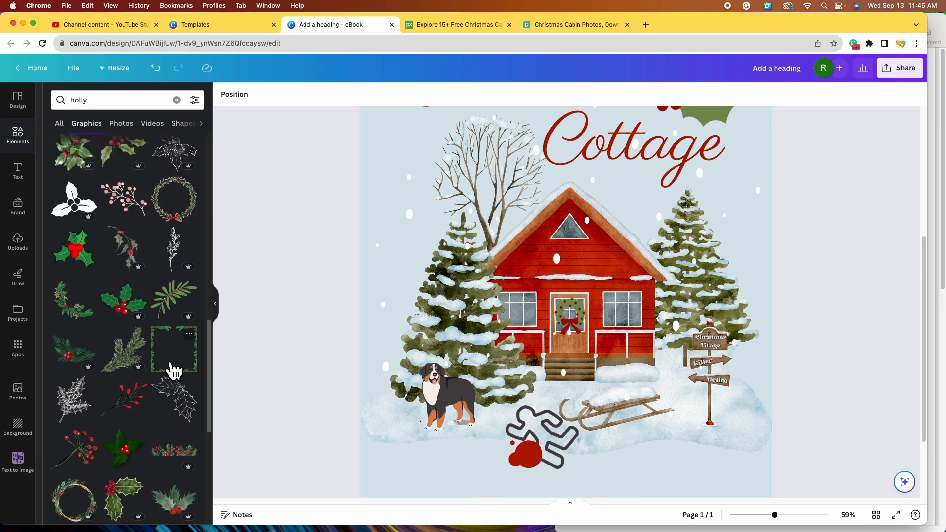
scroll(176, 362, down, 4)
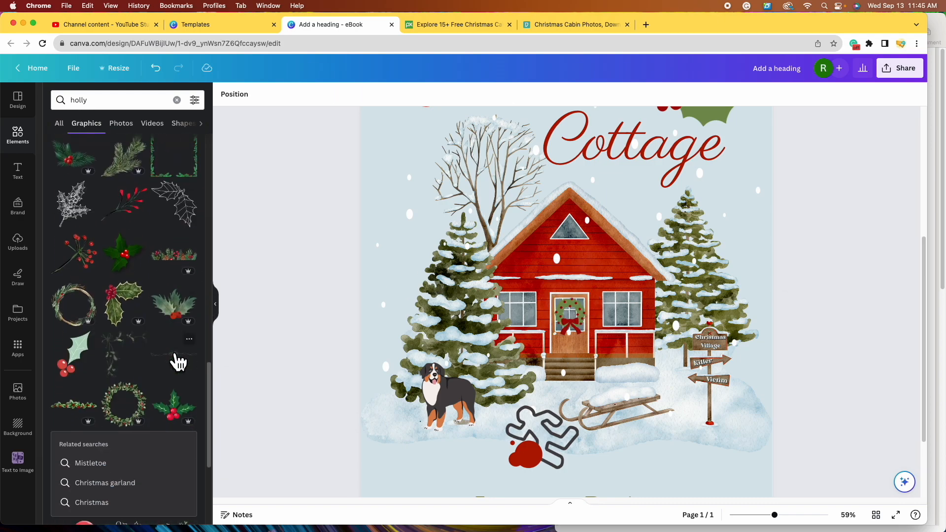
scroll(177, 362, down, 5)
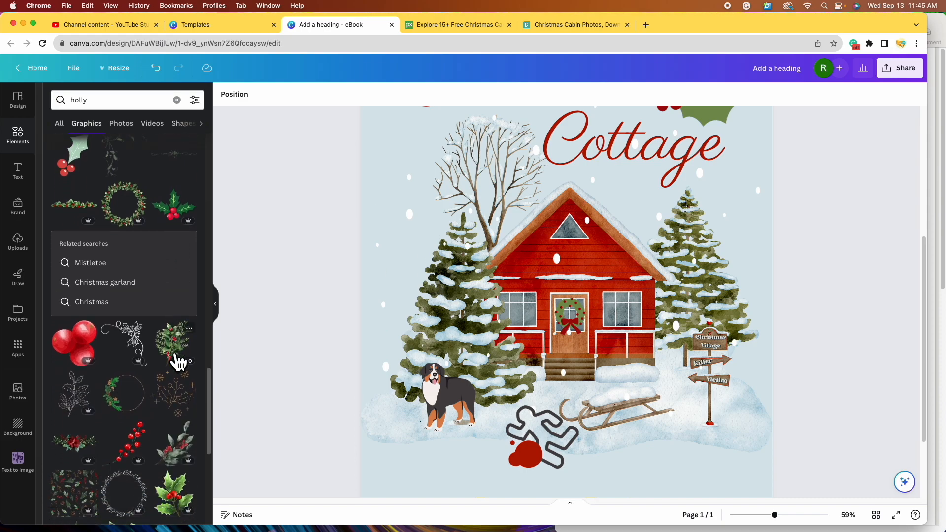
scroll(177, 382, down, 15)
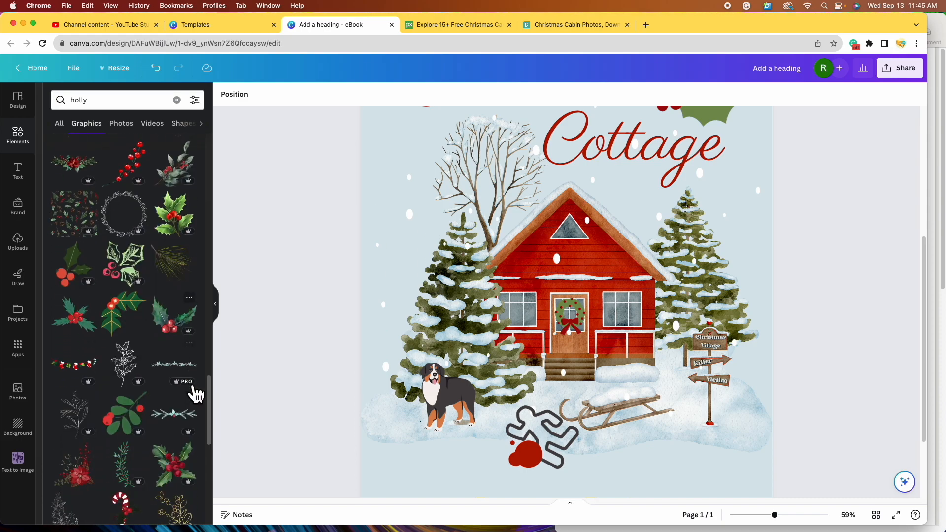
- Search for 'christmas garland' and place a green garland onto the house
click(127, 103)
double_click(128, 104)
text(christmas gar)
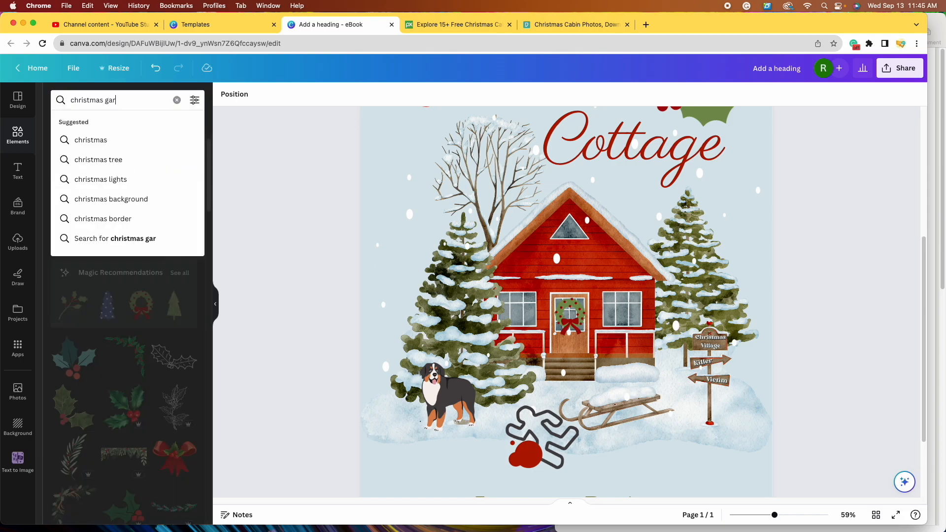
text(land)
key(Return)
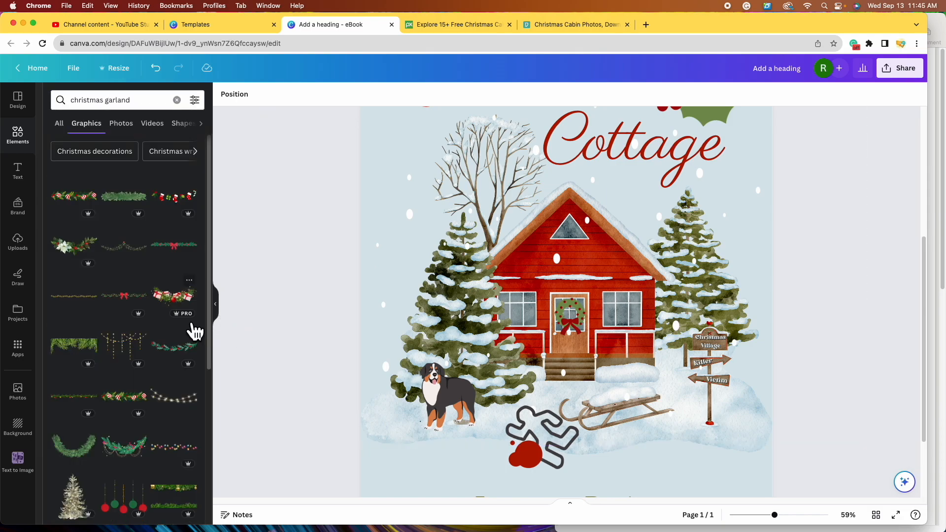
click(134, 260)
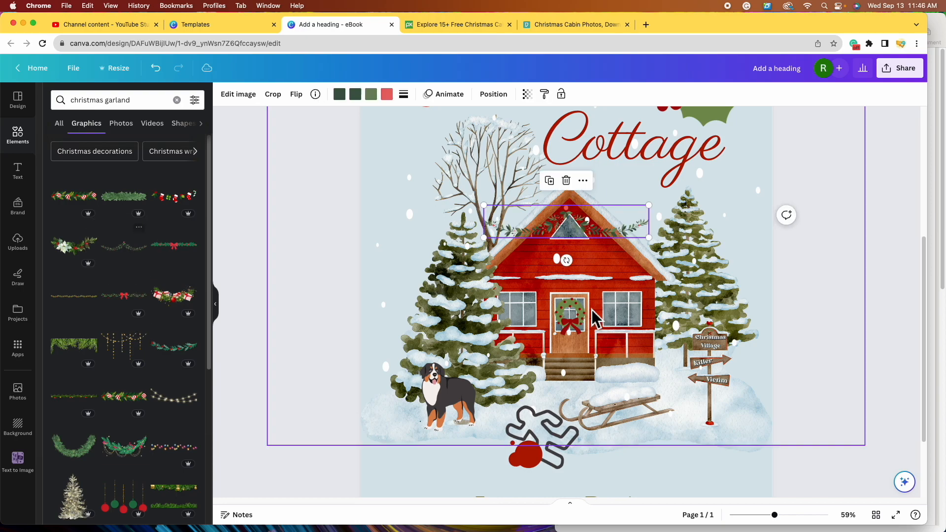
drag(574, 219, 579, 270)
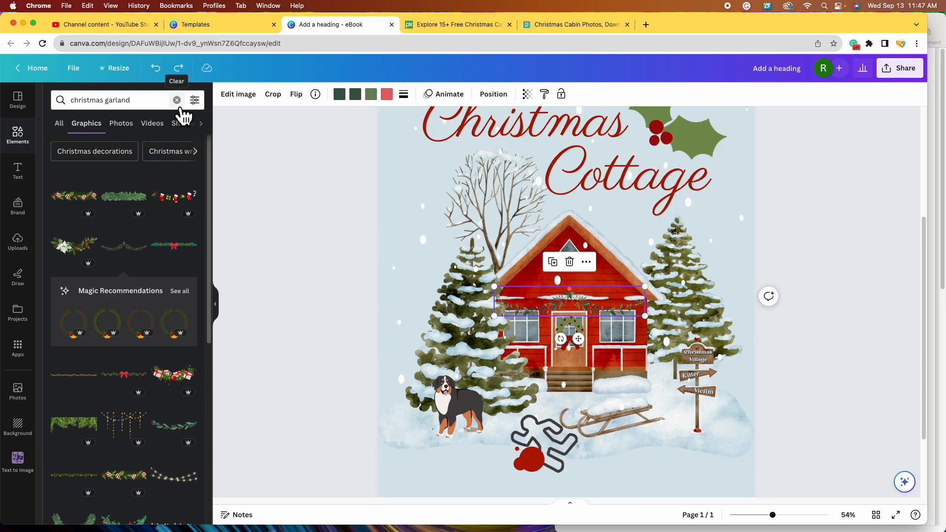
- Replace a string-lights garland with a different string of fairy lights draped over the roof
scroll(189, 246, down, 5)
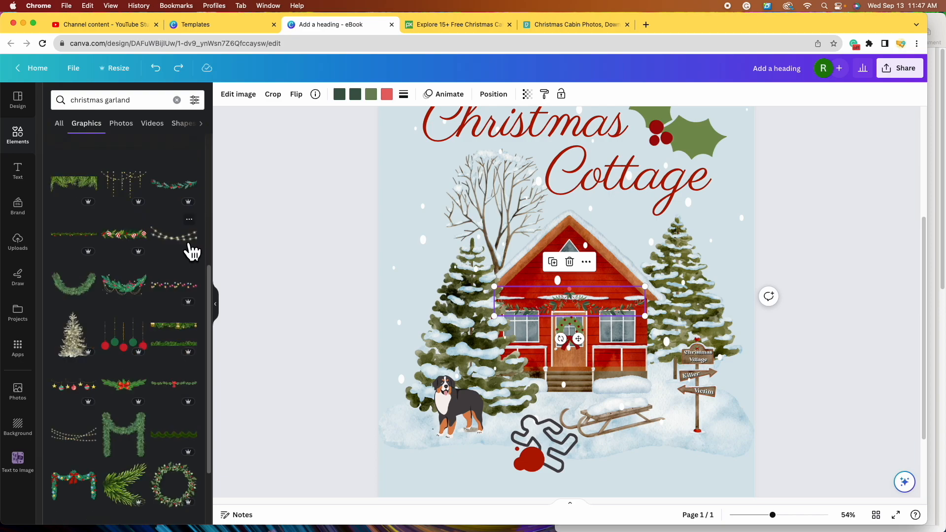
click(189, 245)
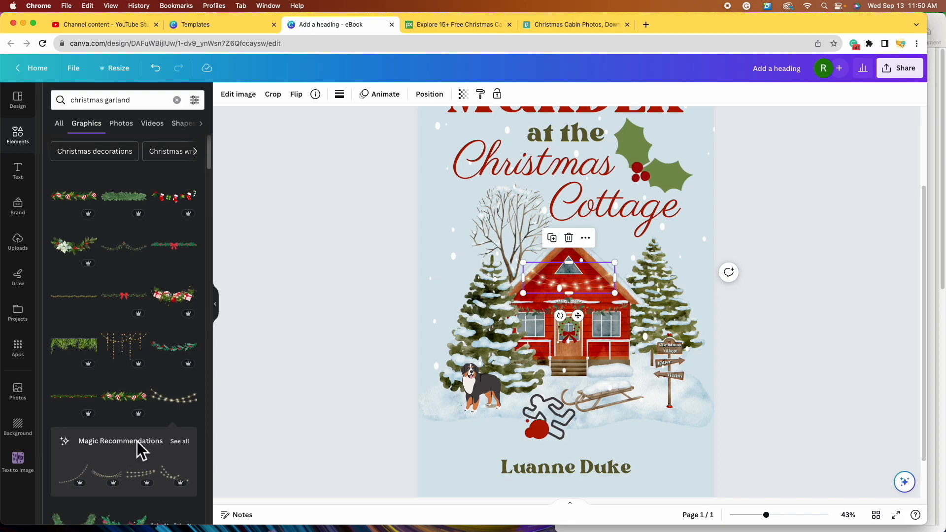
scroll(152, 397, down, 5)
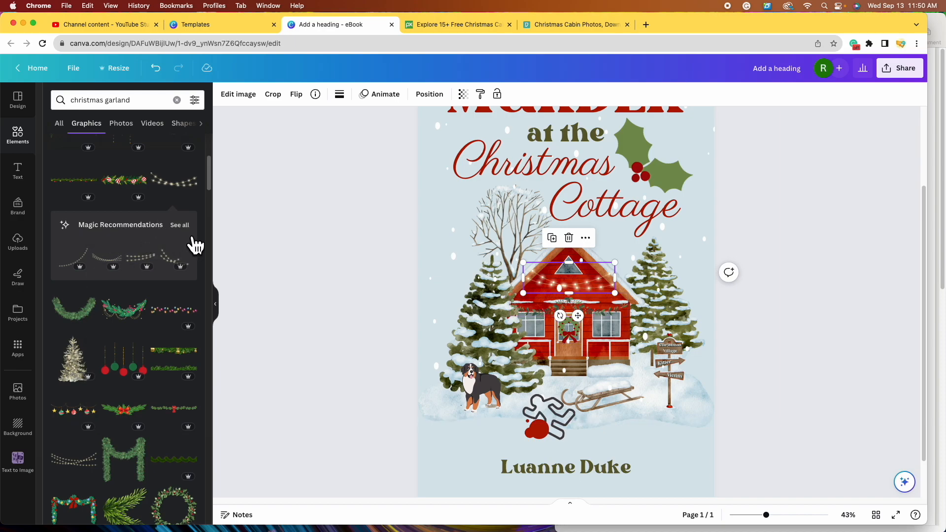
click(180, 226)
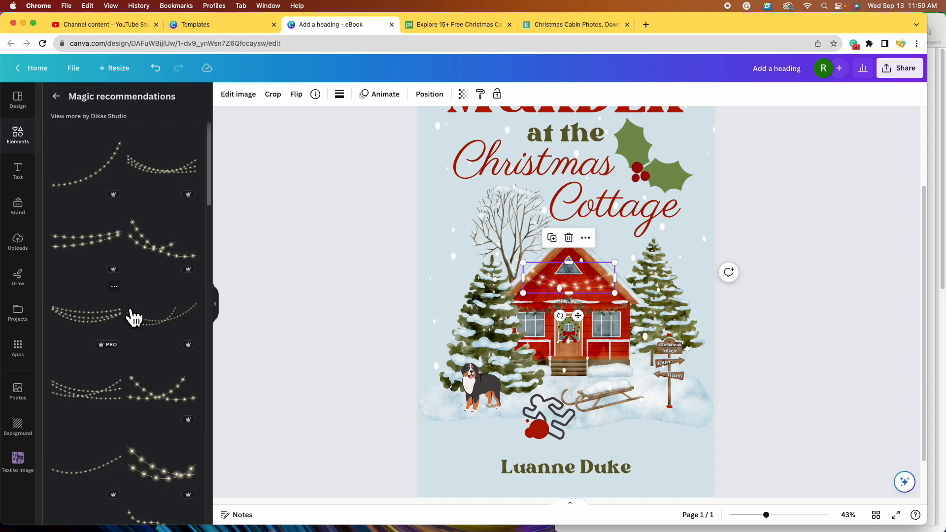
scroll(118, 335, down, 1)
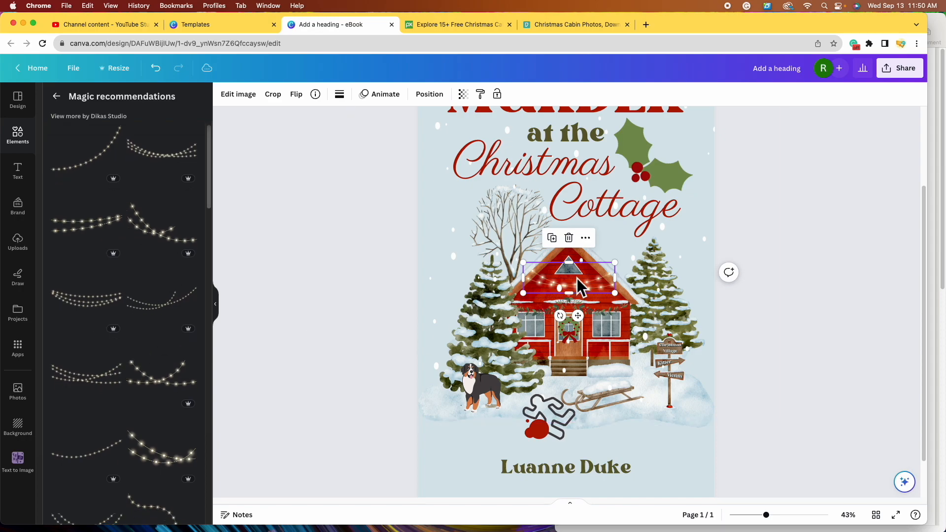
click(568, 238)
drag(181, 393, 549, 277)
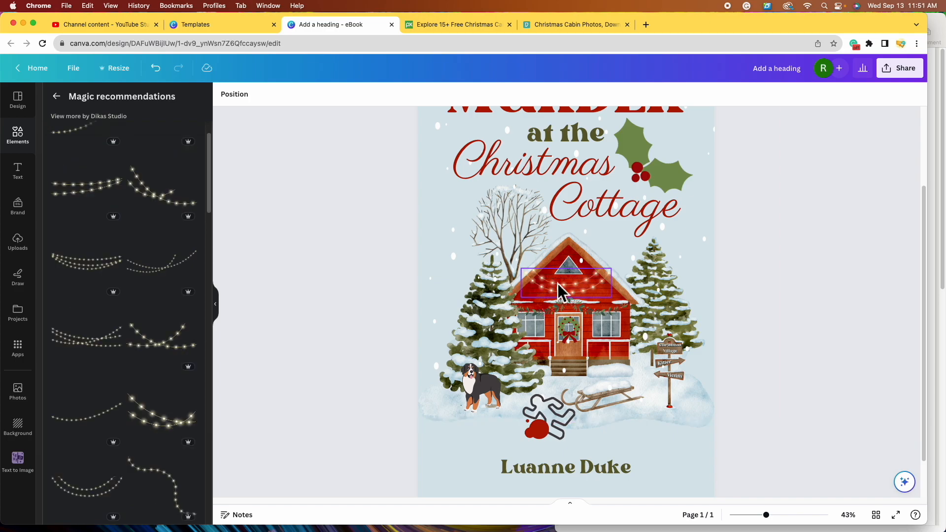
scroll(137, 178, down, 2)
click(610, 306)
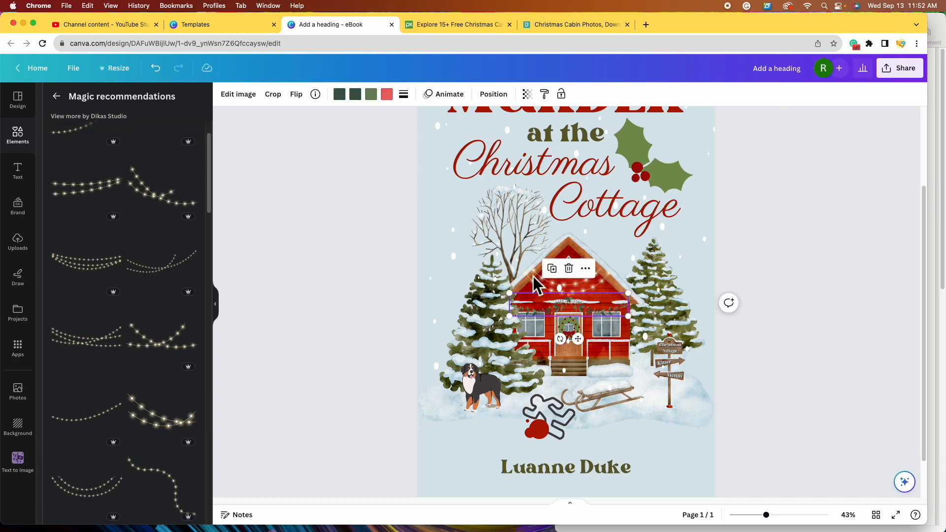
- Recolour the garland's dark green to olive from the photo colours
click(360, 98)
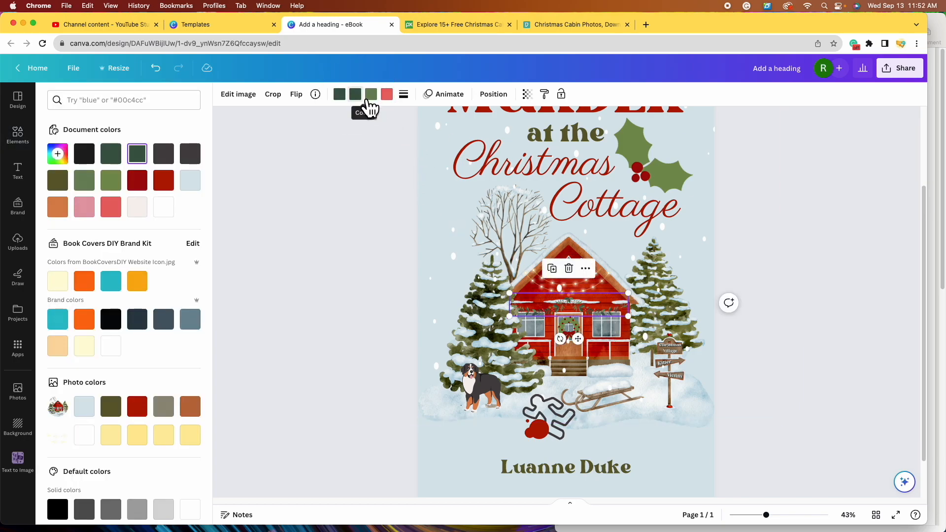
click(118, 416)
click(341, 98)
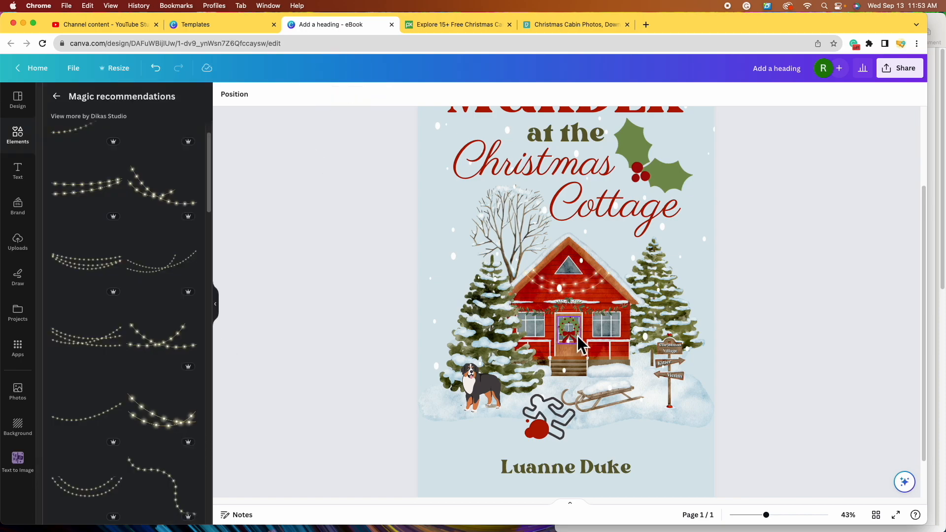
- Change the door wreath's green to olive and its red to the cover's deep red
click(577, 336)
click(339, 95)
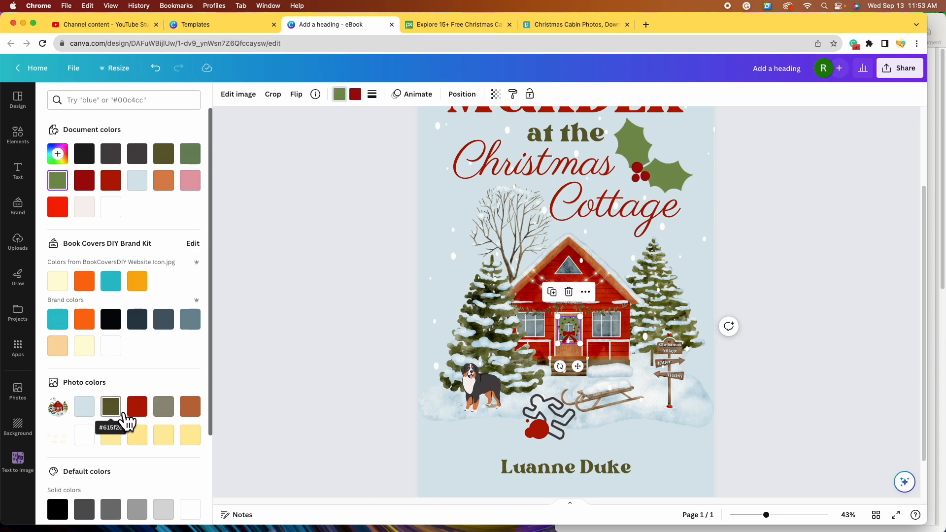
click(111, 407)
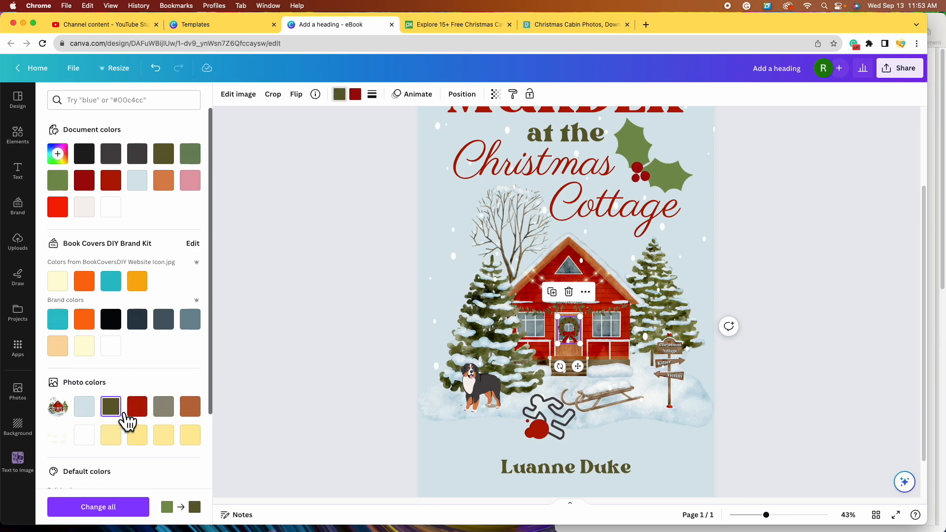
click(356, 94)
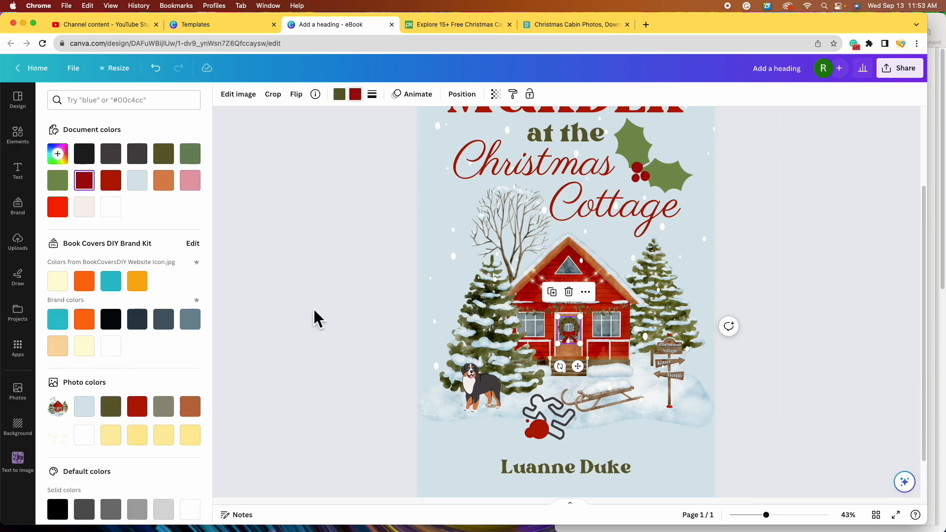
click(140, 412)
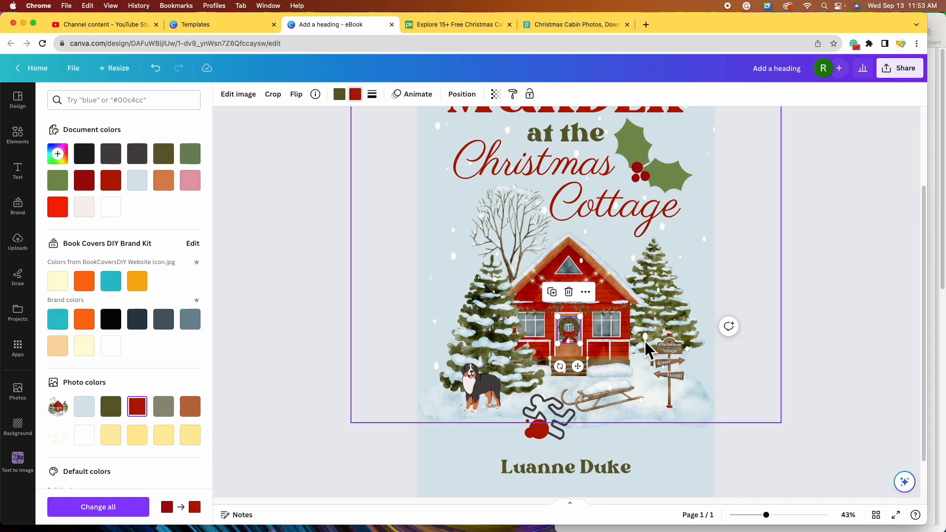
click(813, 341)
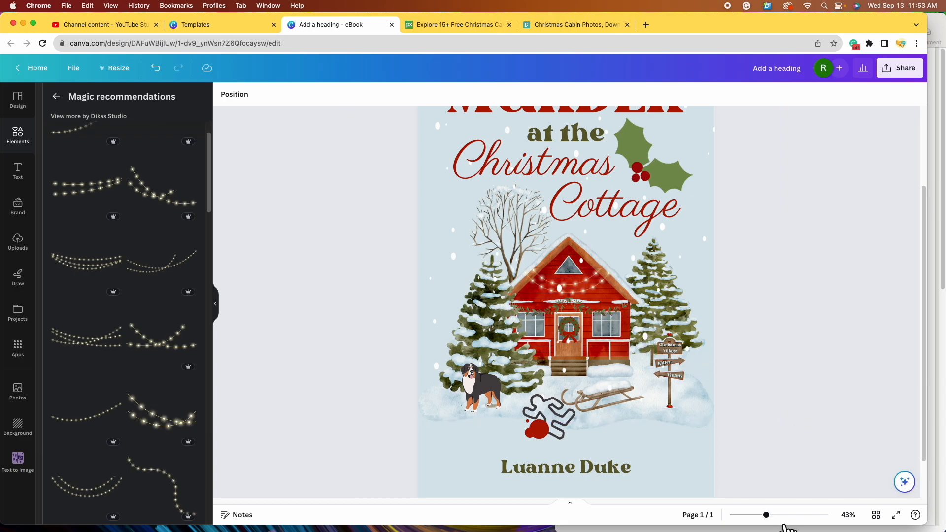
- Move the blank-looking string-lights layer to the top of the layer stack
drag(766, 515, 760, 514)
scroll(642, 289, up, 1)
scroll(702, 429, down, 1)
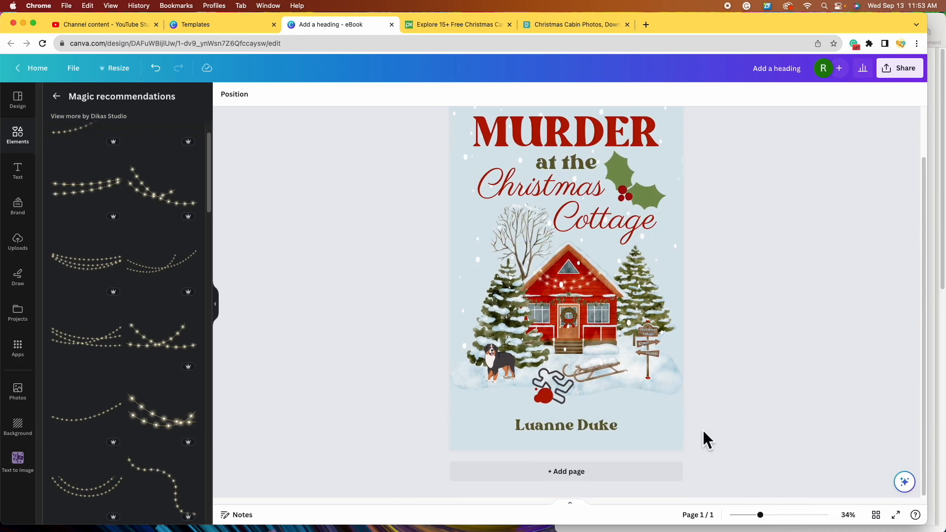
scroll(702, 429, up, 2)
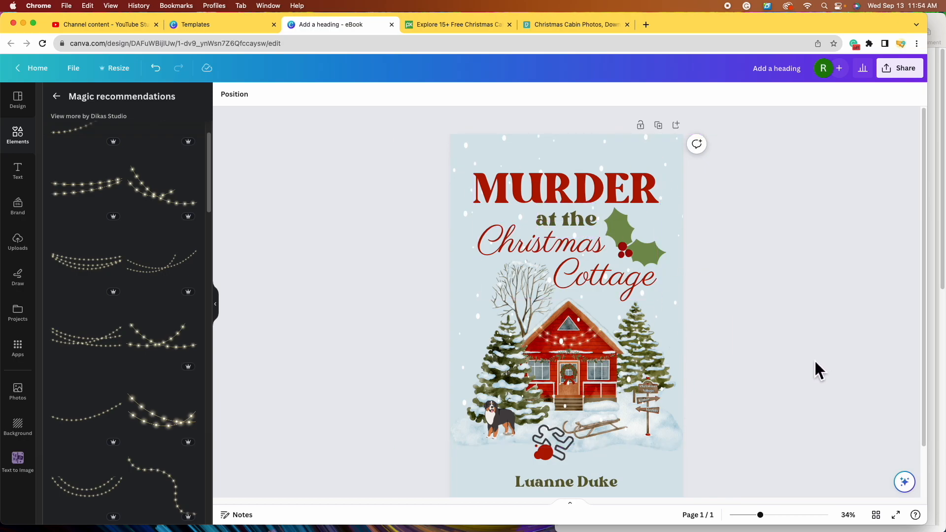
click(673, 343)
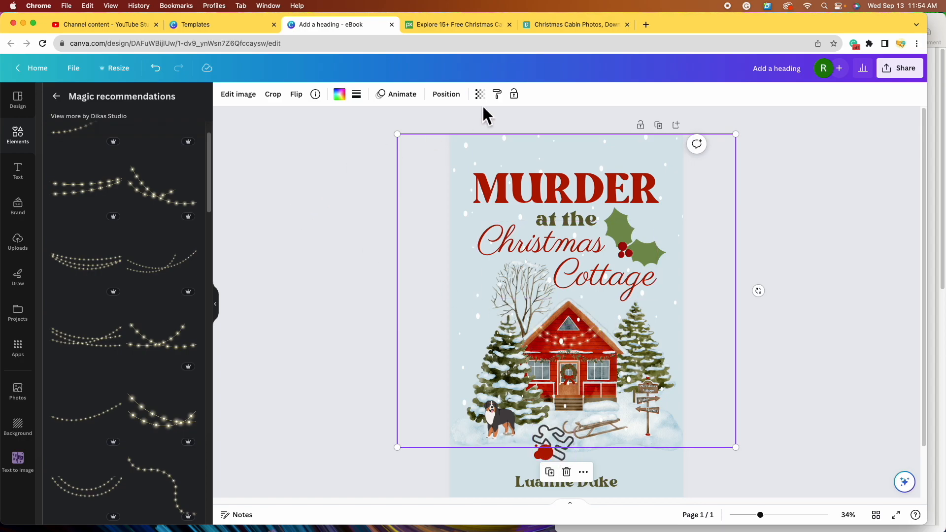
click(447, 95)
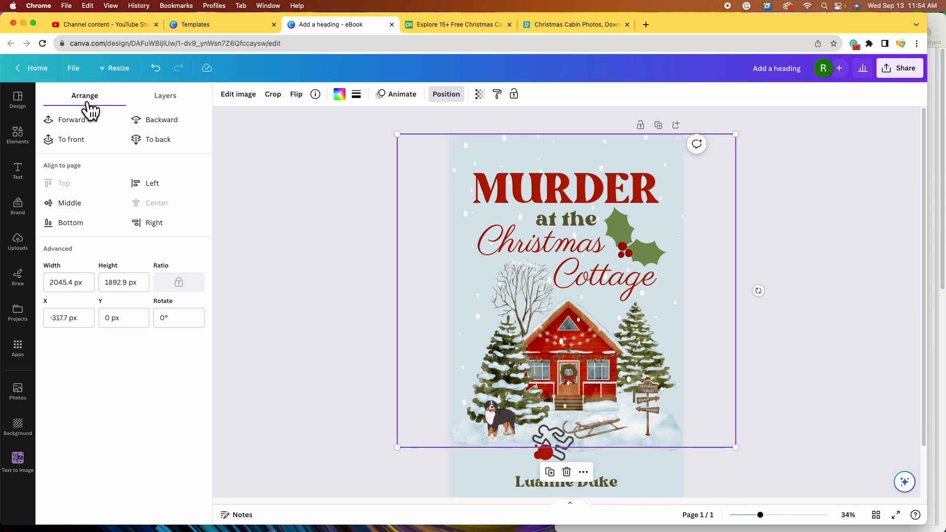
click(182, 104)
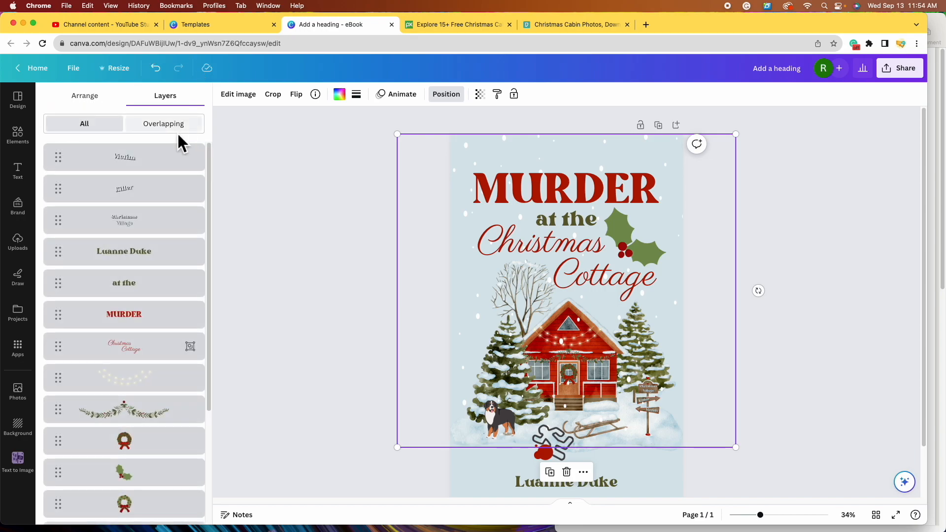
scroll(193, 201, down, 1)
scroll(178, 230, down, 3)
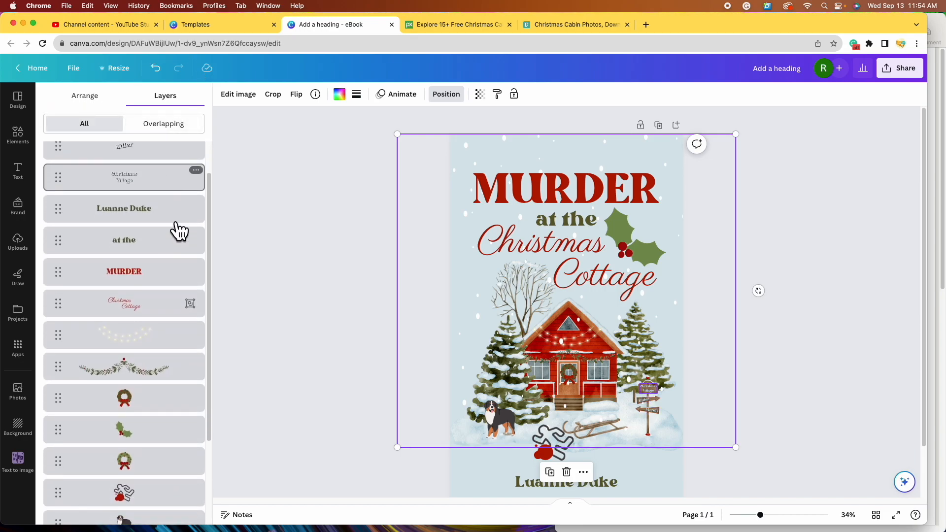
scroll(180, 231, down, 1)
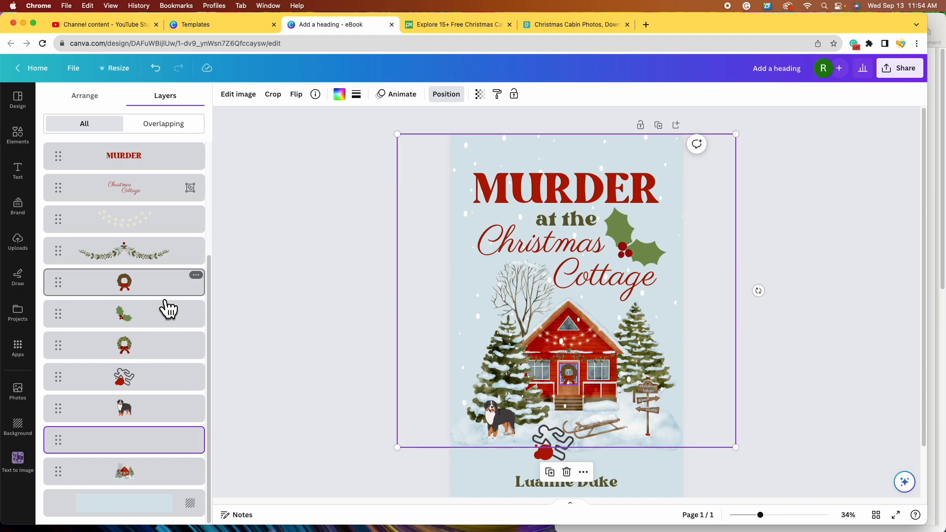
scroll(182, 257, up, 3)
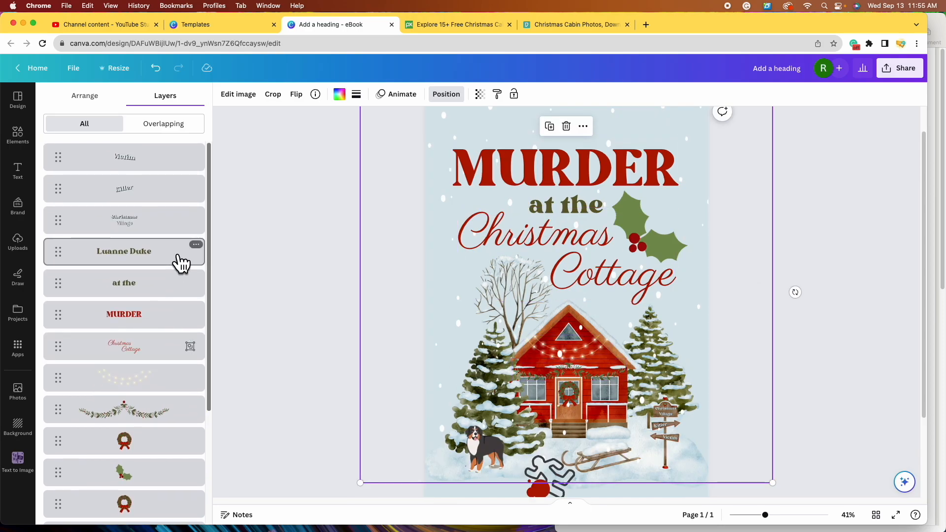
scroll(183, 257, down, 3)
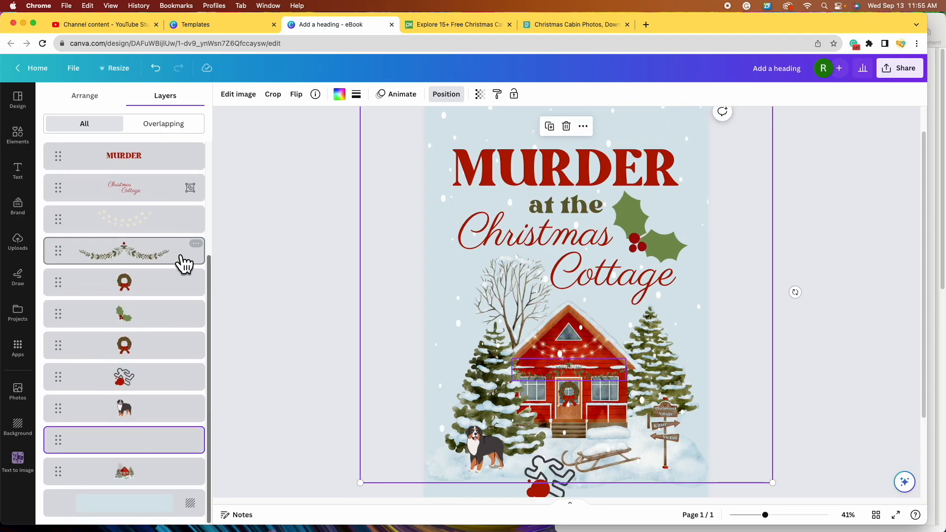
click(148, 452)
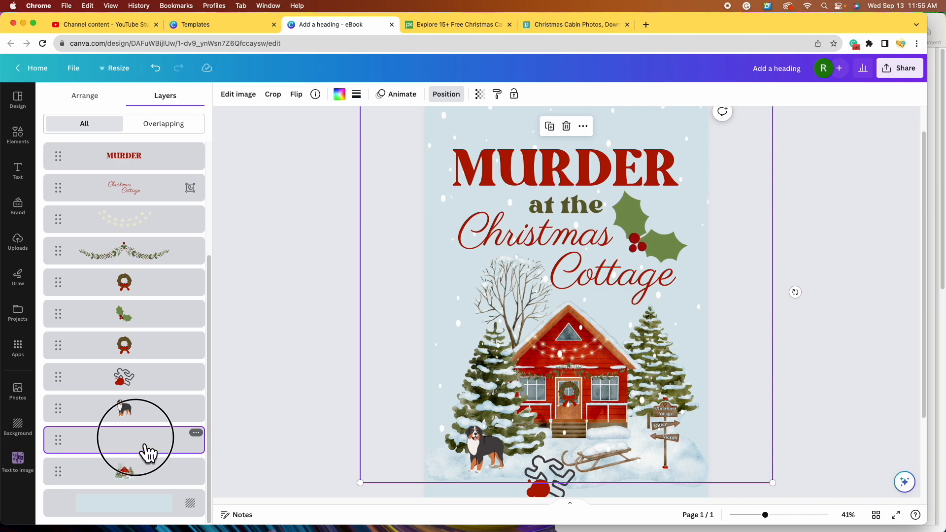
drag(147, 453, 143, 150)
drag(765, 514, 757, 515)
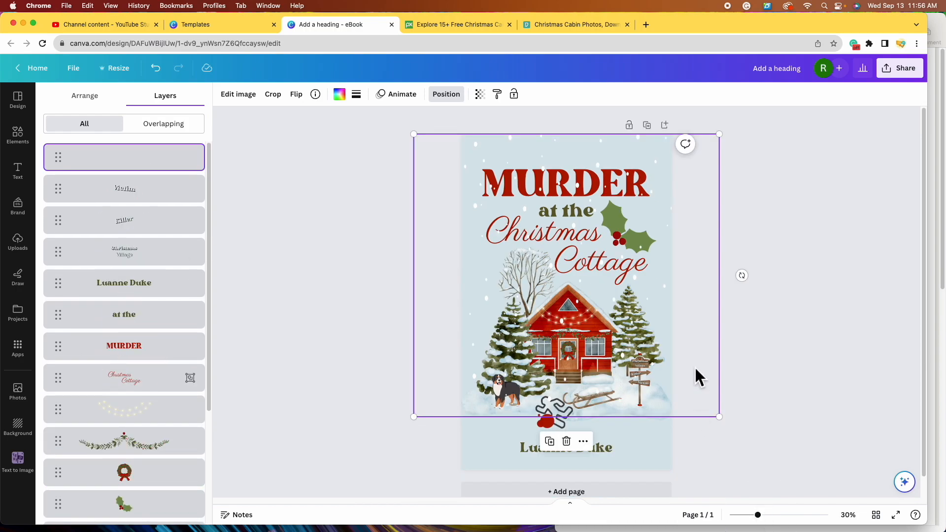
- Centre the cover illustration horizontally on the page and adjust the author name's position
click(759, 515)
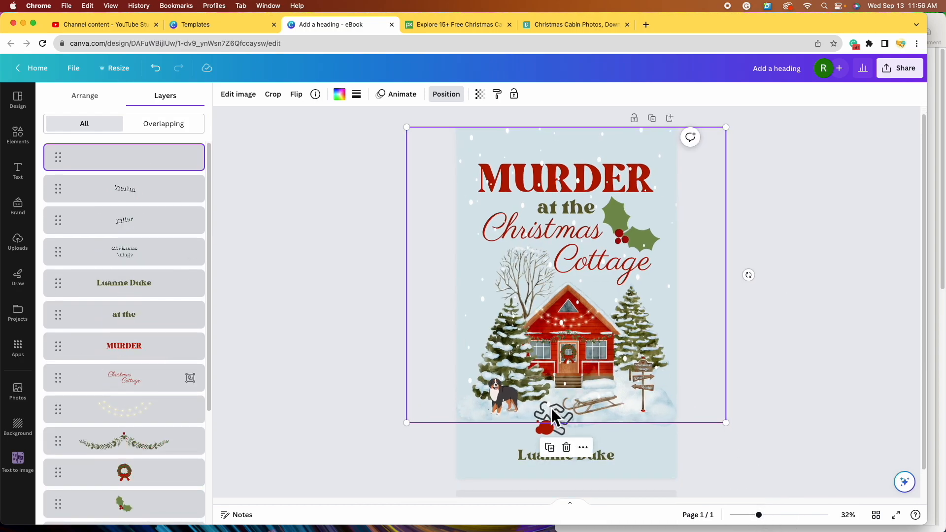
mouse_move(625, 374)
mouse_down()
mouse_move(611, 376)
mouse_move(619, 382)
mouse_up()
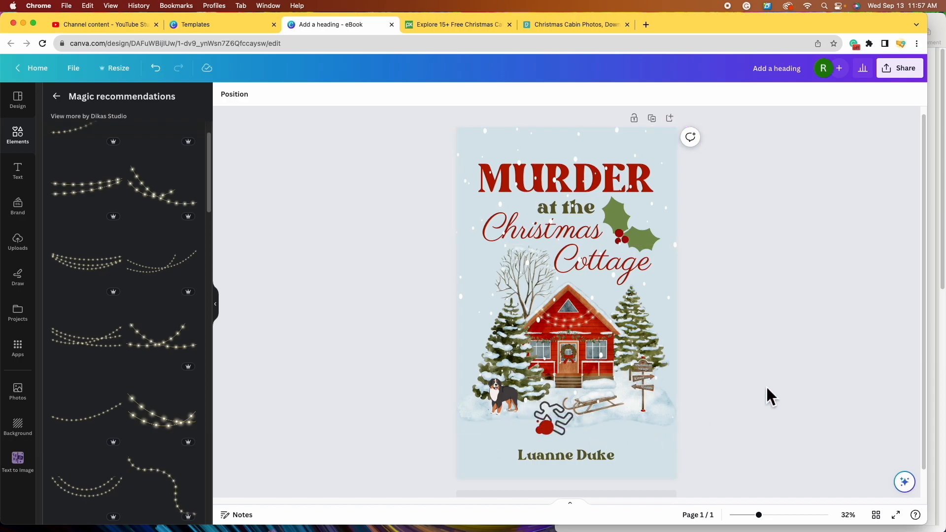
drag(577, 456, 582, 462)
click(782, 373)
scroll(765, 360, down, 1)
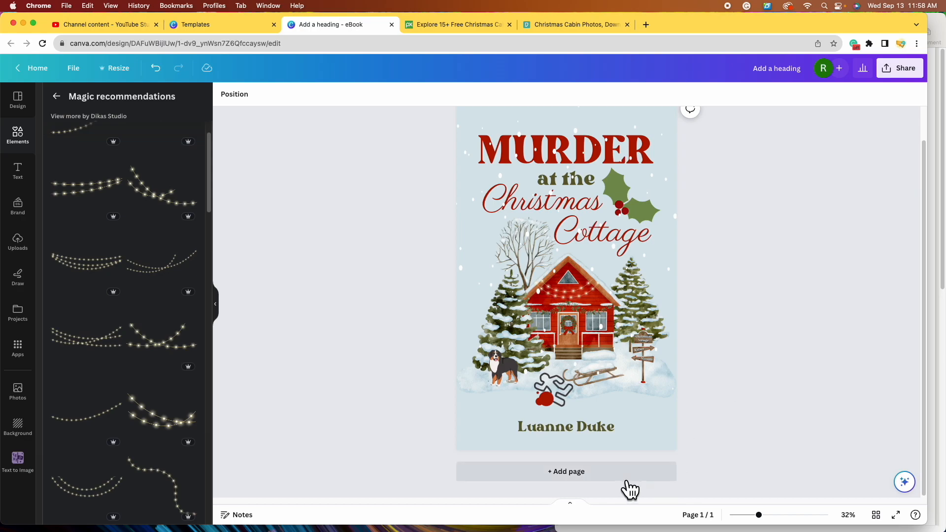
- Add a blank second page, then delete it again
click(585, 485)
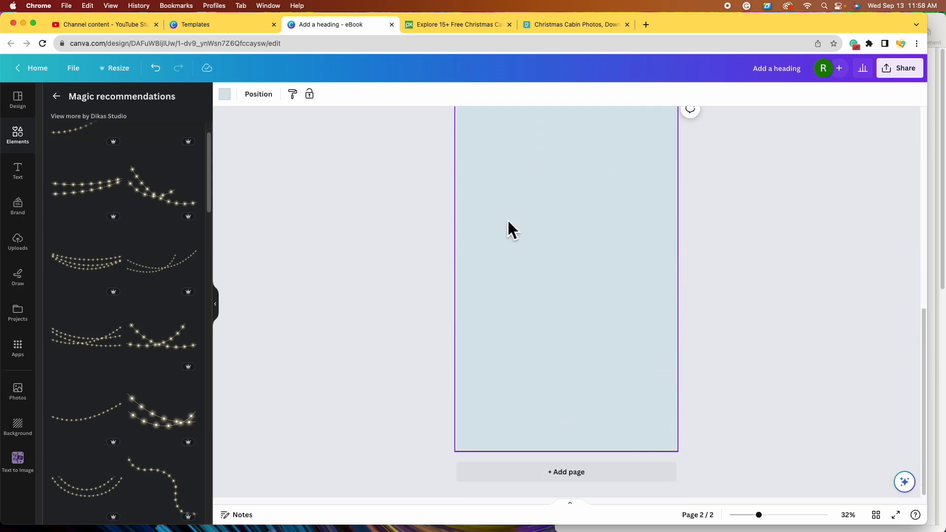
scroll(602, 366, up, 3)
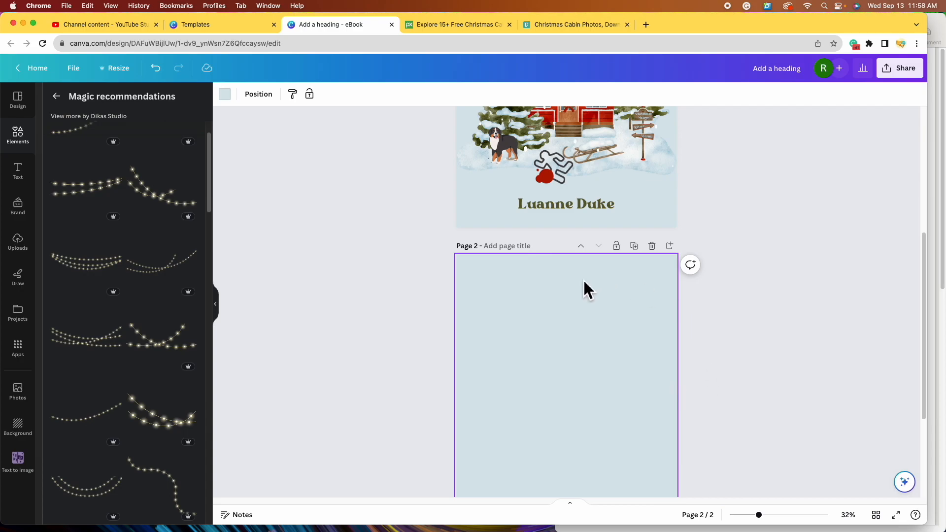
click(660, 252)
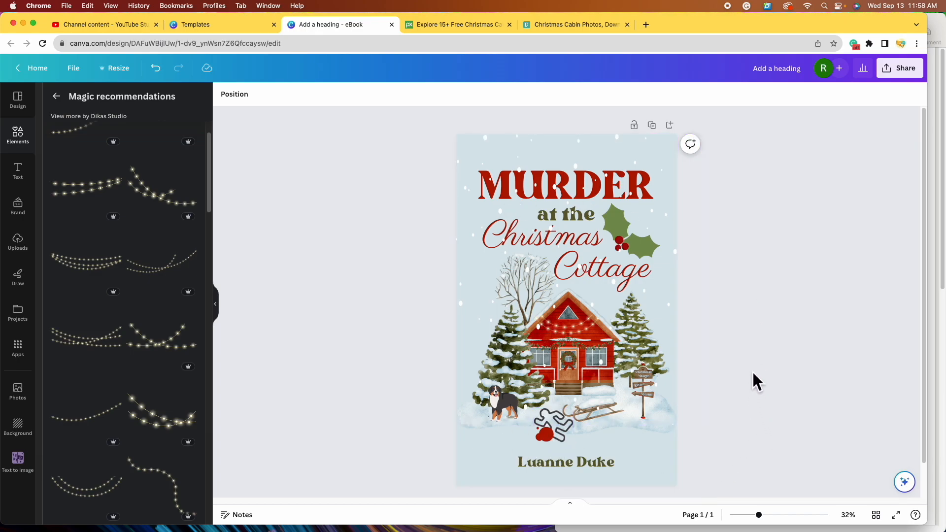
- Duplicate the finished cover as page 2 and show its layer list with the string lights selected
click(660, 127)
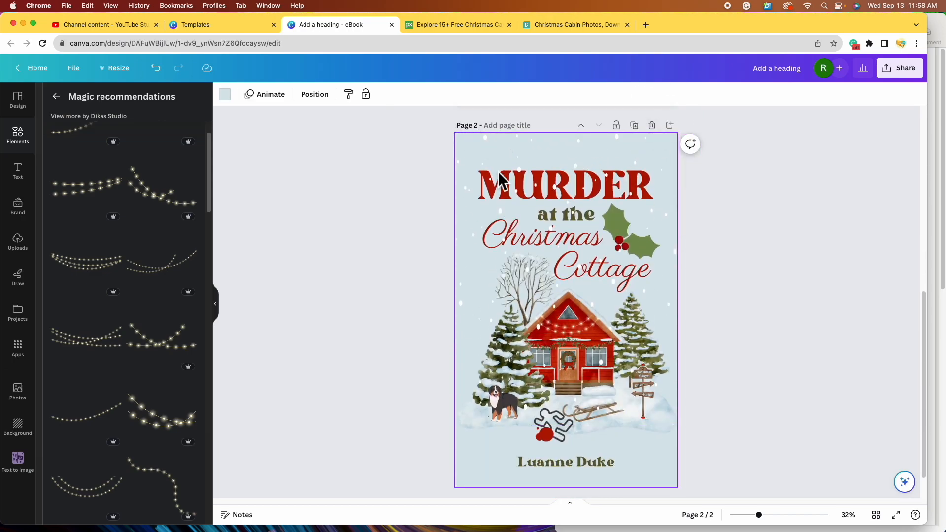
scroll(487, 270, up, 5)
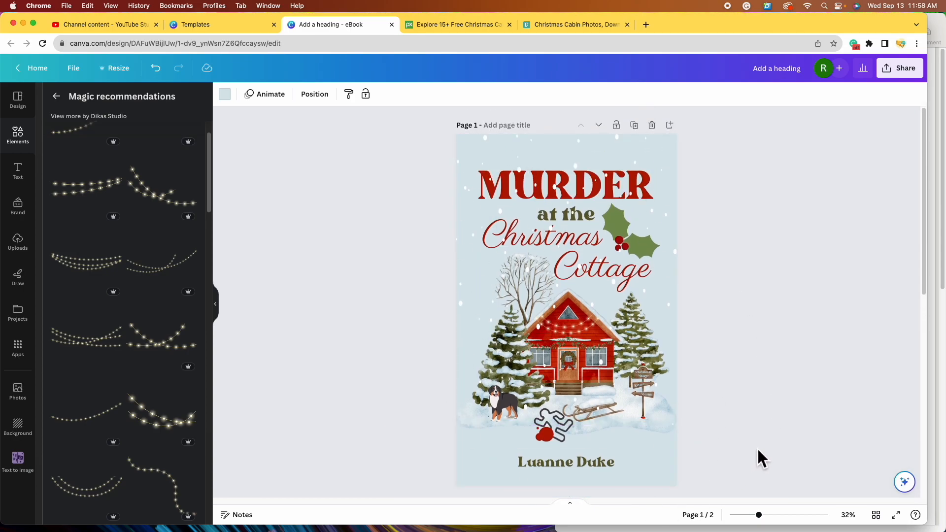
scroll(758, 450, down, 2)
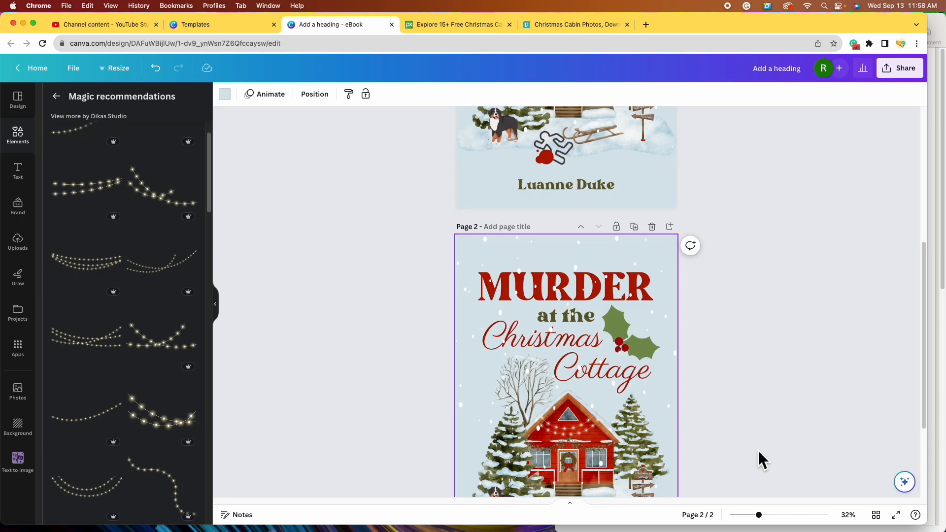
scroll(757, 449, down, 3)
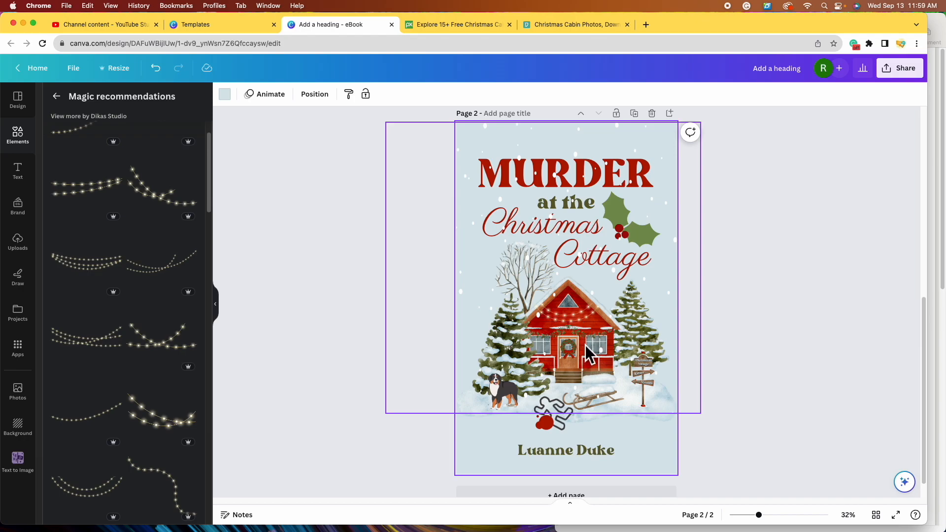
click(655, 317)
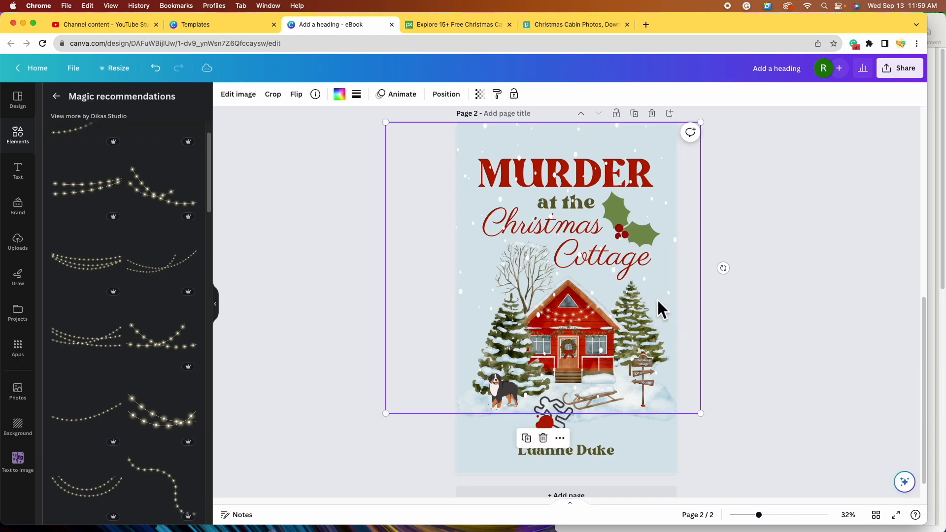
click(458, 101)
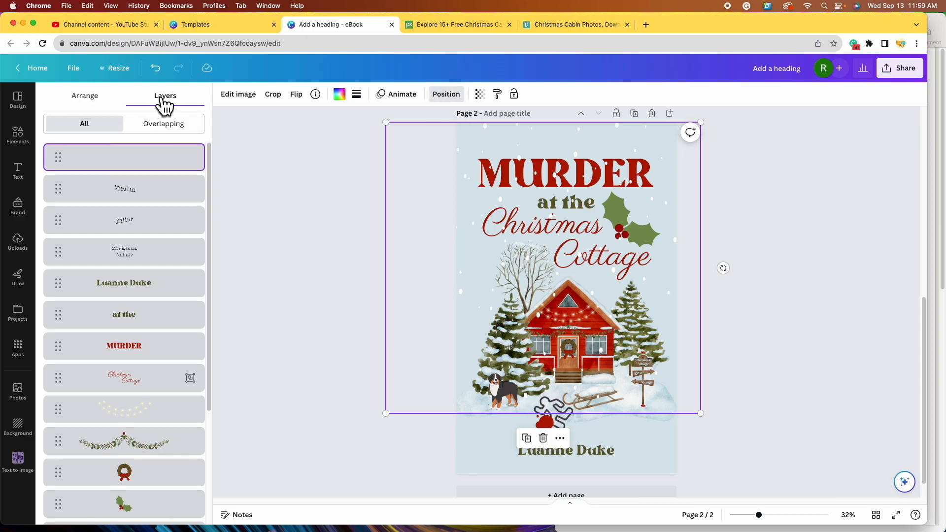
- Move the holly layer above the Christmas Cottage title in the layer stack
scroll(186, 289, down, 5)
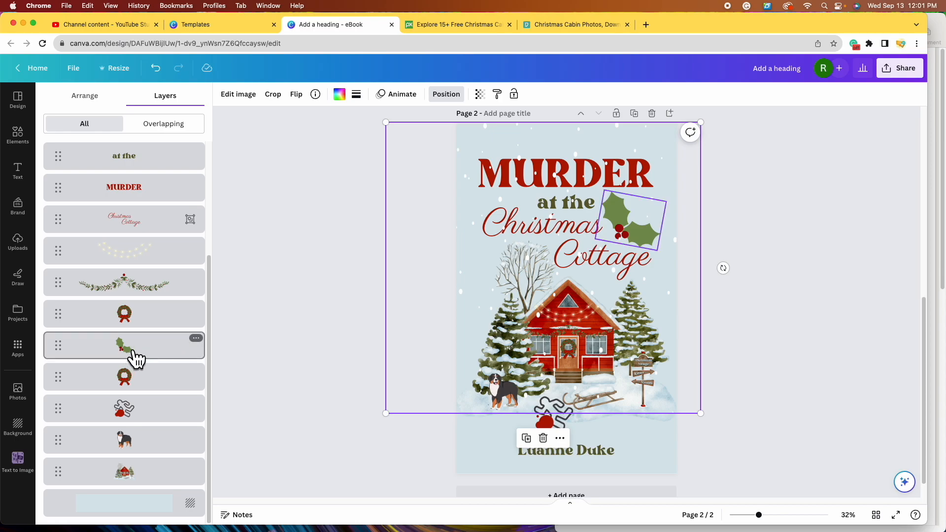
click(125, 356)
drag(125, 358, 125, 216)
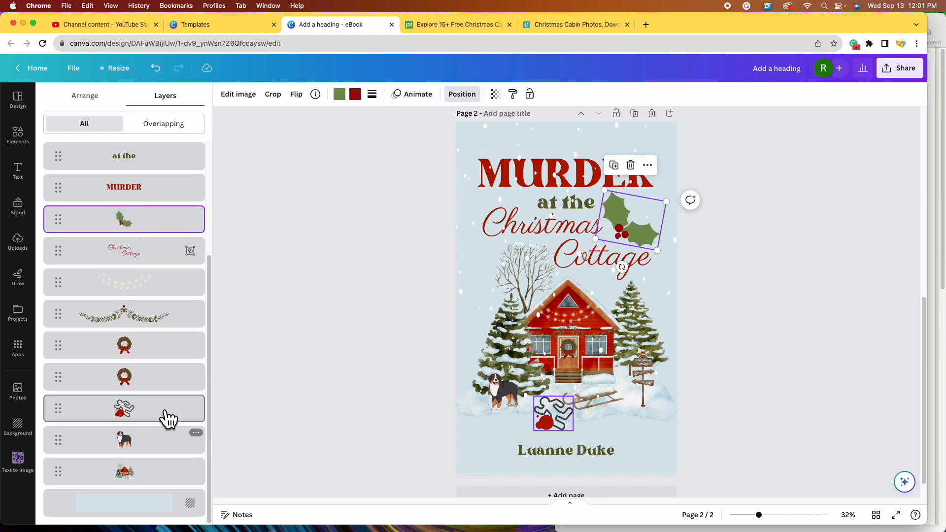
- Select the house, dog, chalk outline, both wreaths, garland and lights layers together
click(168, 481)
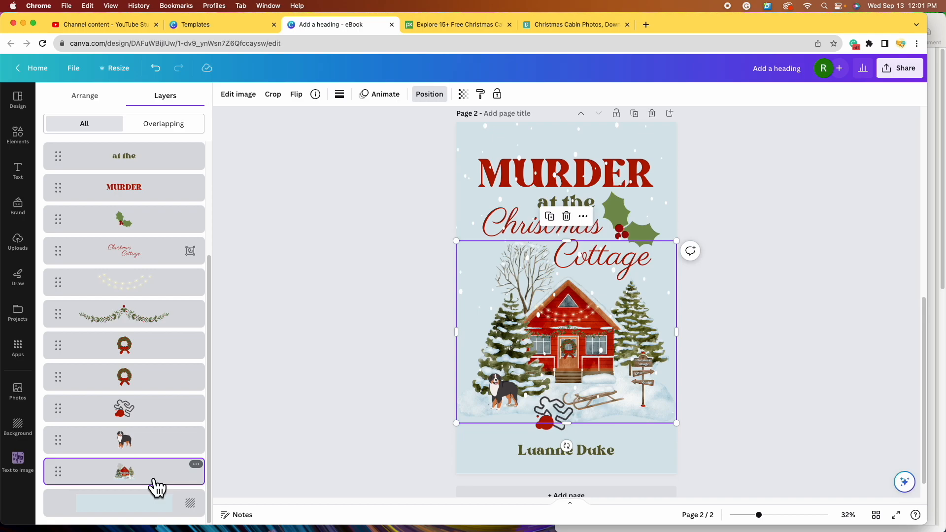
shift+click(158, 451)
shift+click(162, 411)
shift+click(169, 387)
shift+click(172, 348)
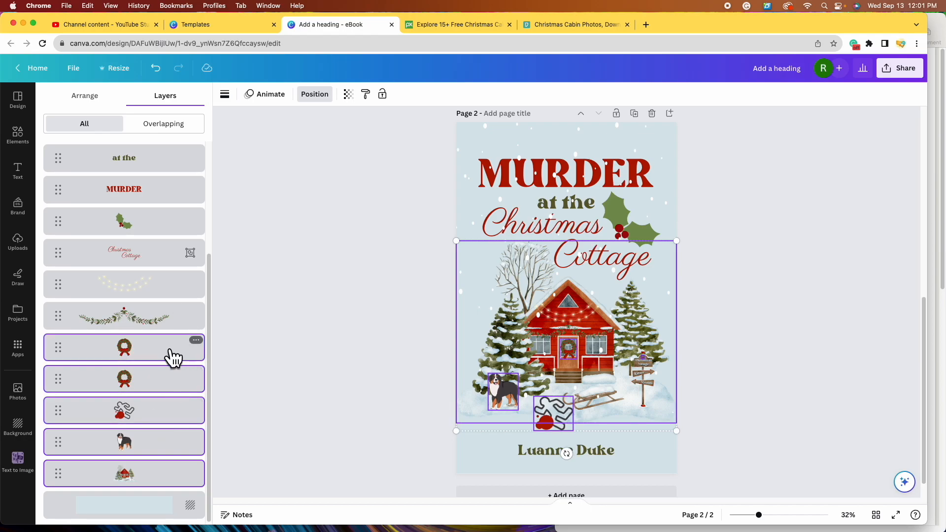
shift+click(163, 322)
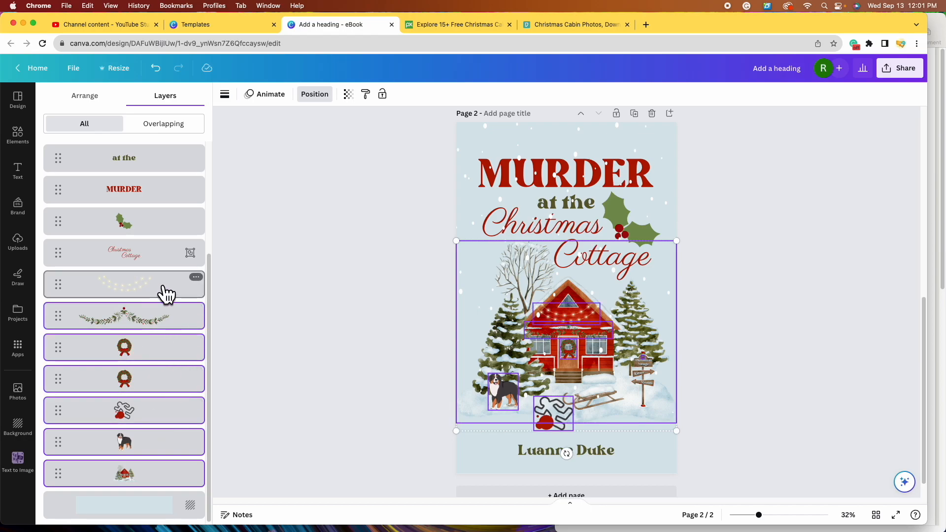
shift+click(166, 294)
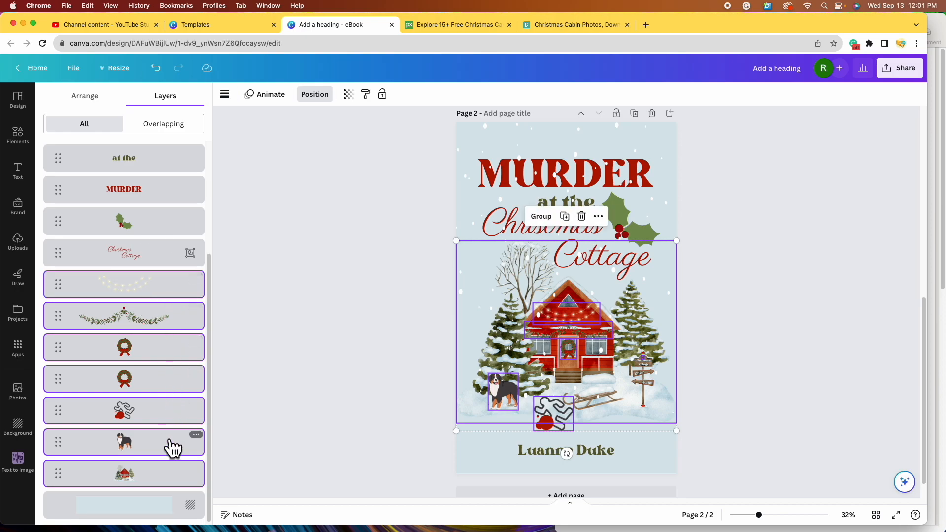
scroll(165, 441, down, 3)
scroll(164, 207, up, 1)
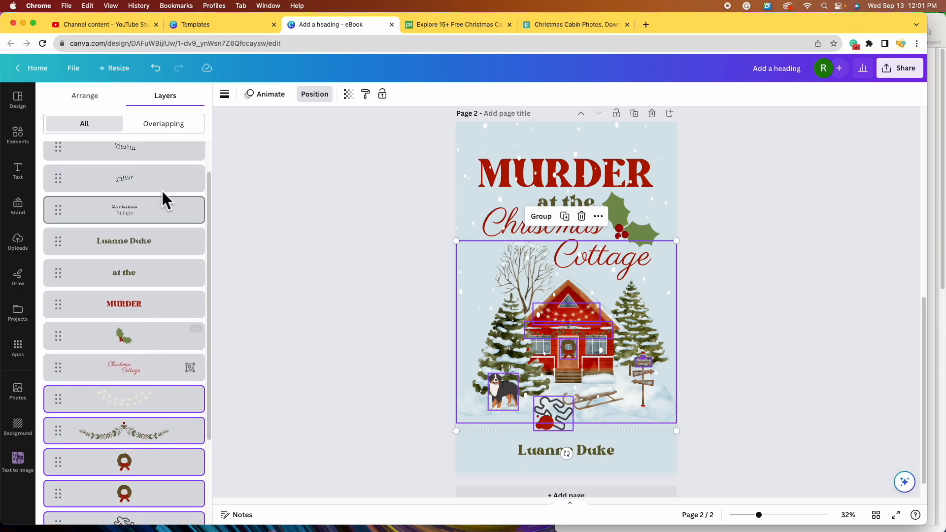
scroll(144, 237, up, 3)
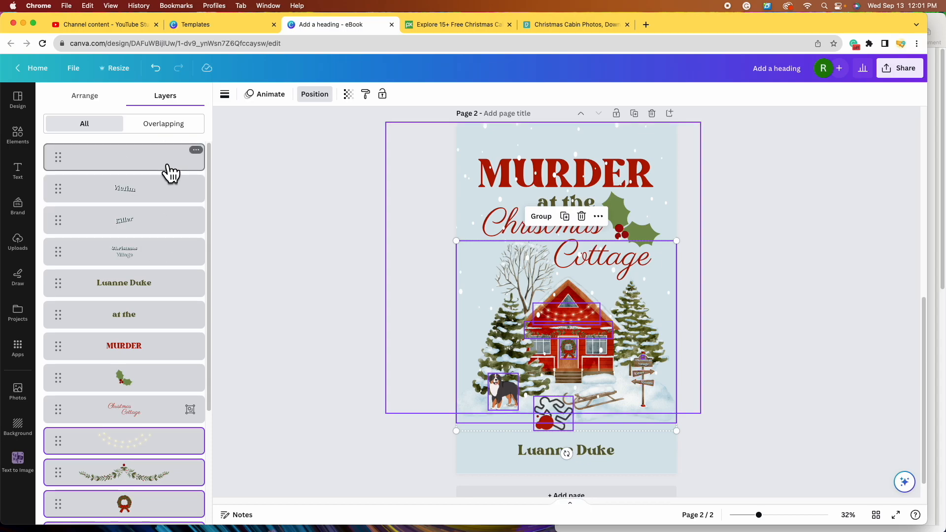
scroll(182, 340, down, 5)
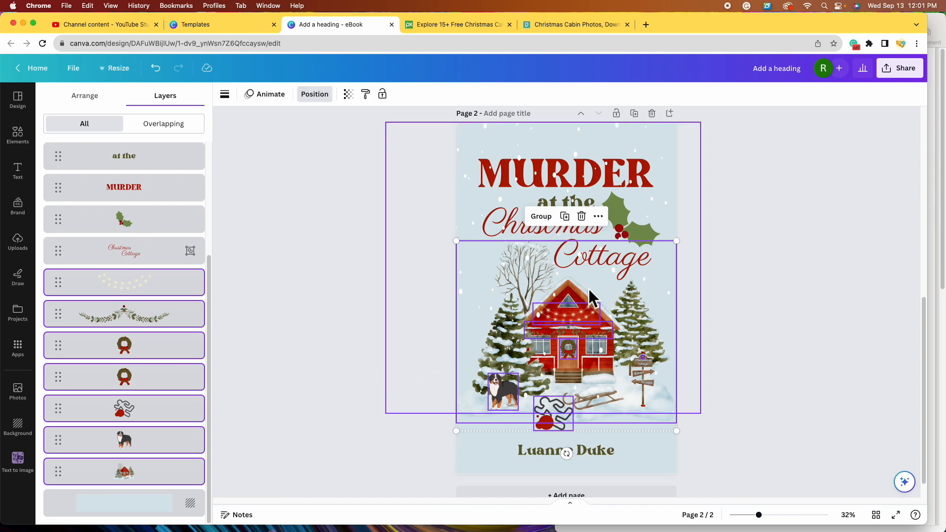
- Group the selected illustration pieces and enlarge the group slightly
click(544, 217)
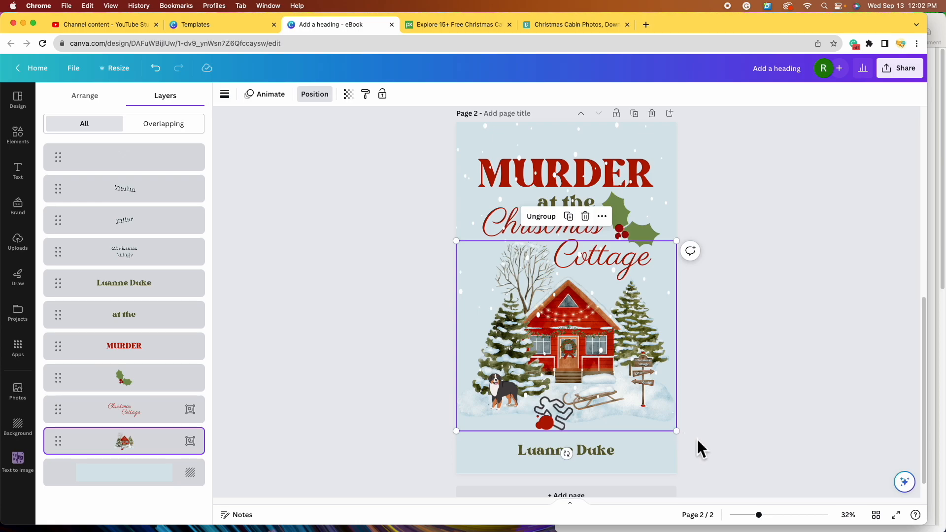
mouse_move(683, 437)
mouse_down()
mouse_move(766, 475)
mouse_move(684, 436)
mouse_up()
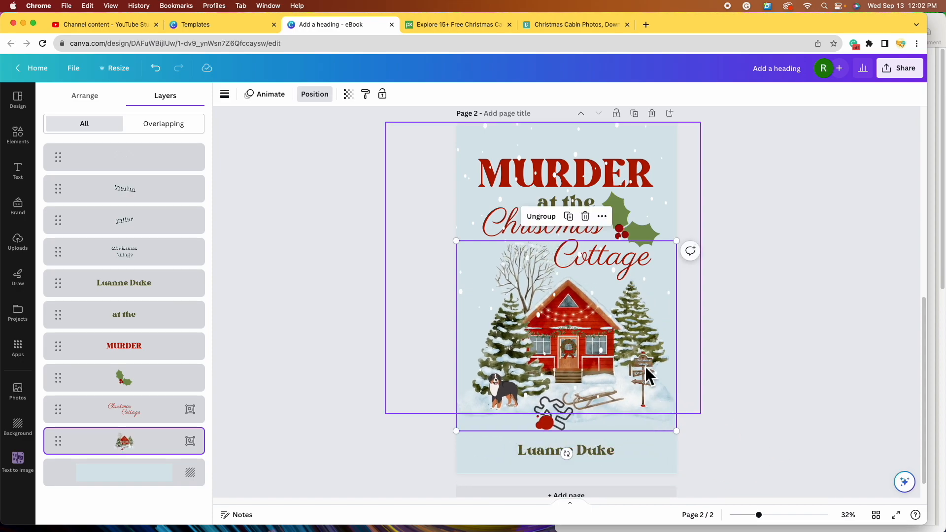
key(Escape)
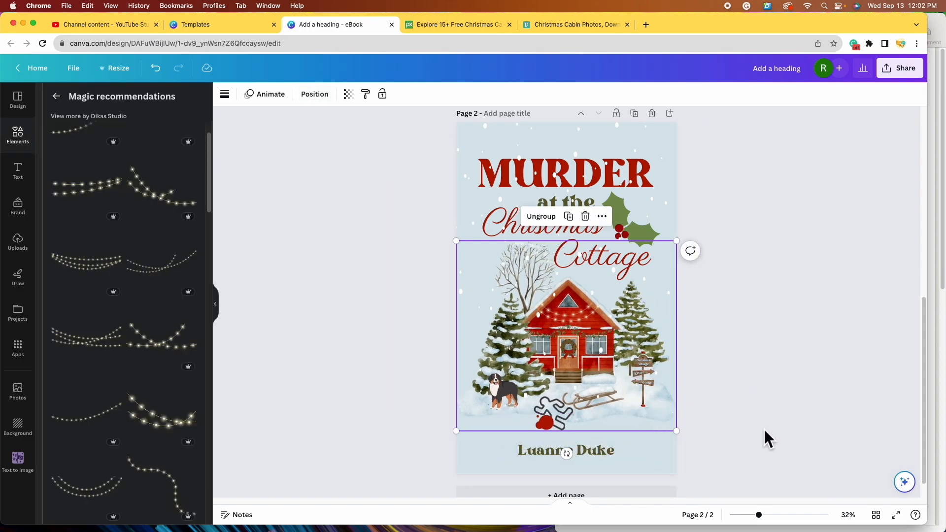
- In Layers, move the Christmas Village, Victim and Killer label rows down beside the house group
click(764, 430)
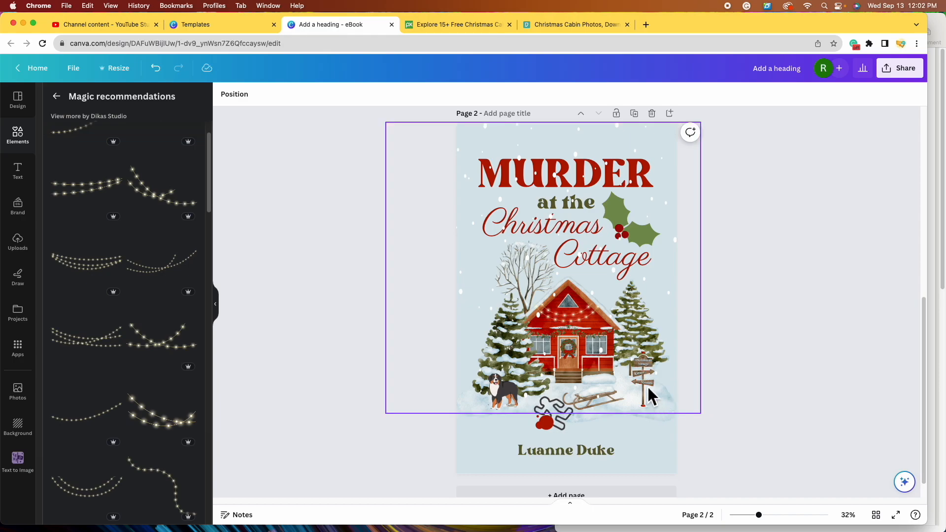
click(571, 425)
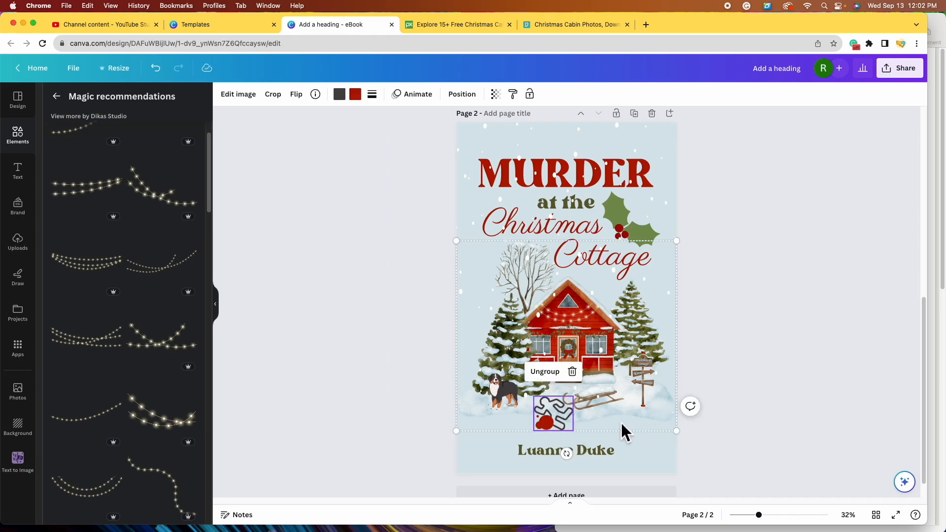
click(463, 94)
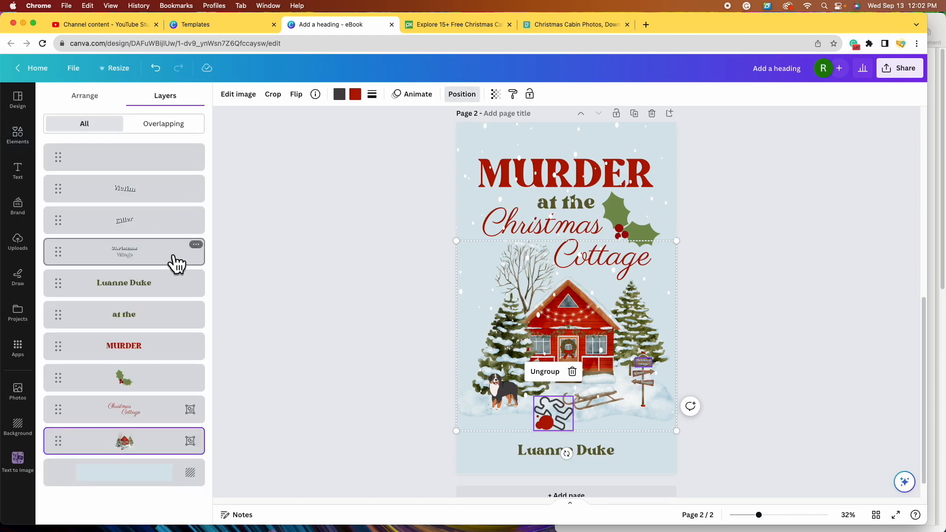
drag(167, 261, 170, 429)
drag(169, 202, 181, 389)
drag(175, 206, 174, 438)
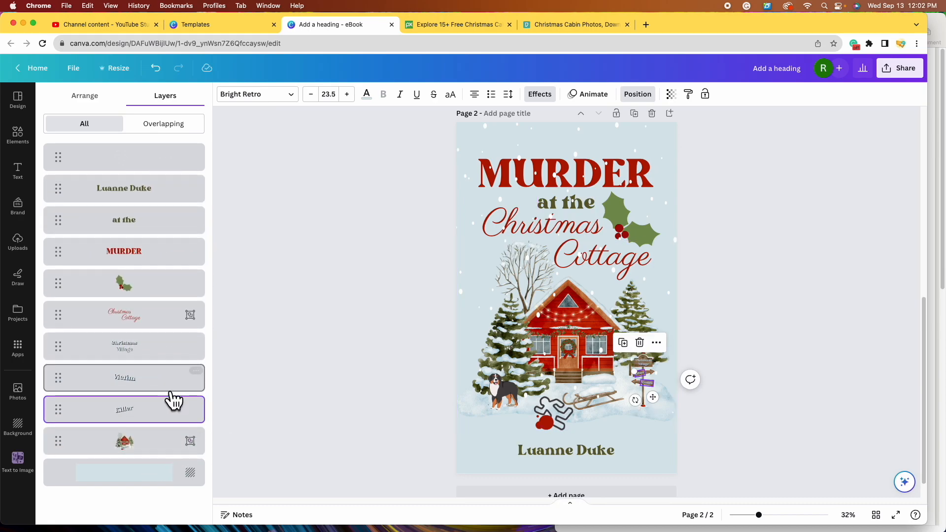
- Select the house group with the Killer, Victim and Christmas Village labels and group them
click(161, 451)
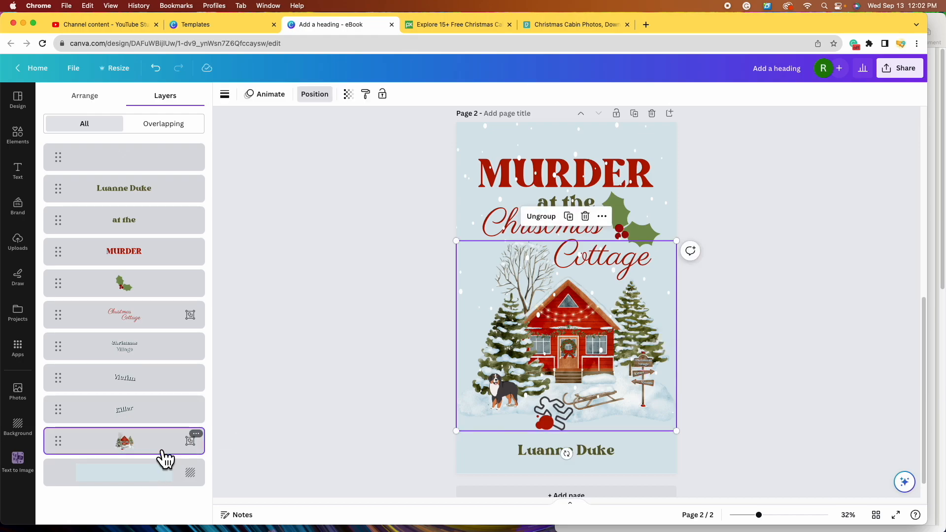
shift+click(161, 423)
shift+click(157, 381)
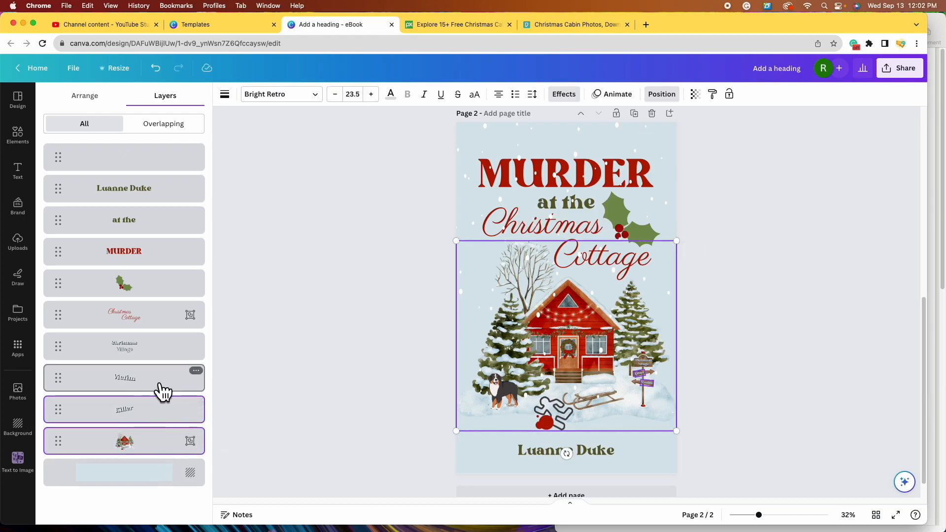
shift+click(160, 358)
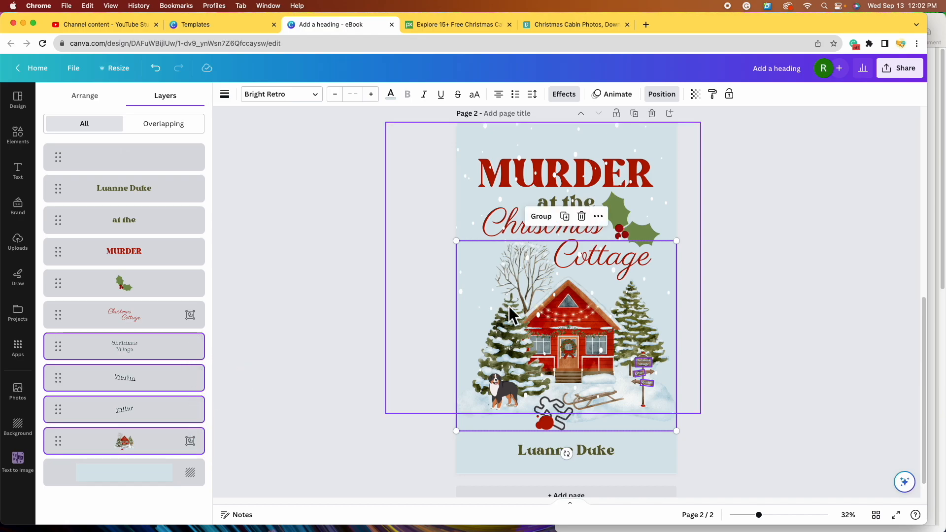
click(542, 217)
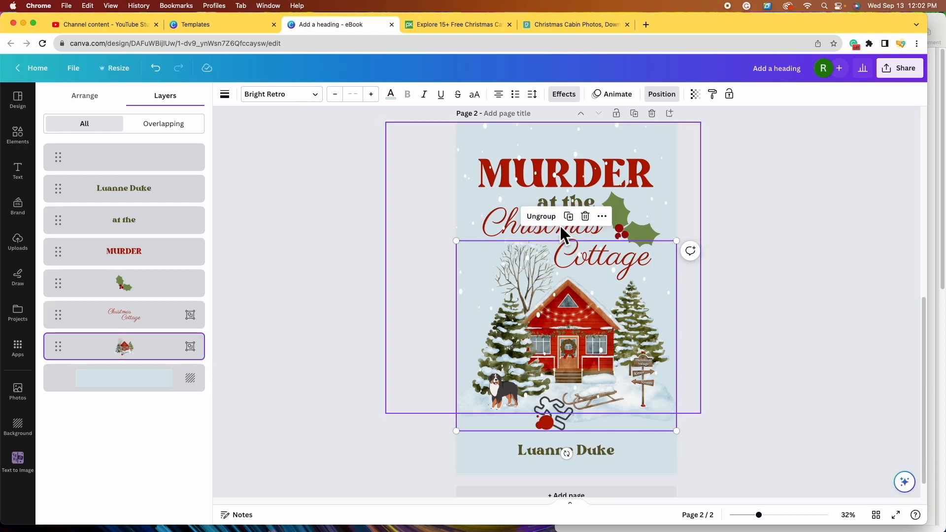
- Enlarge the cottage illustration group and move it up the page
drag(684, 438, 729, 464)
drag(625, 393, 792, 313)
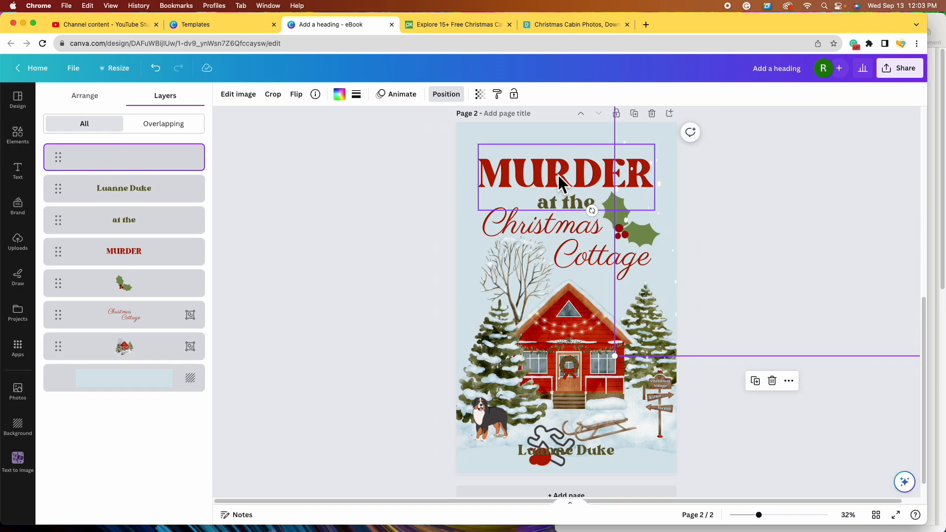
drag(512, 381, 517, 338)
- Move MURDER, 'at the', Christmas Cottage and the holly down to the page bottom
drag(516, 168, 507, 435)
drag(560, 207, 567, 442)
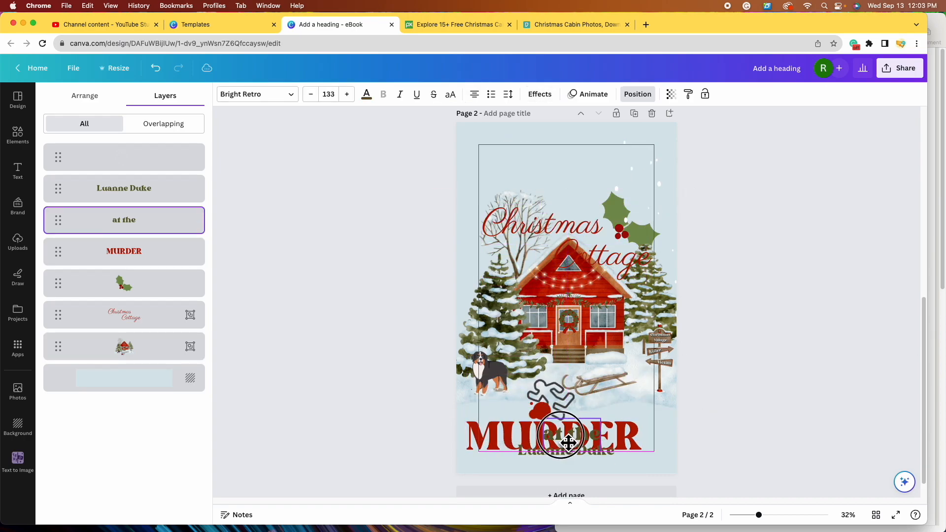
drag(535, 223, 557, 434)
scroll(540, 333, up, 1)
drag(545, 338, 545, 305)
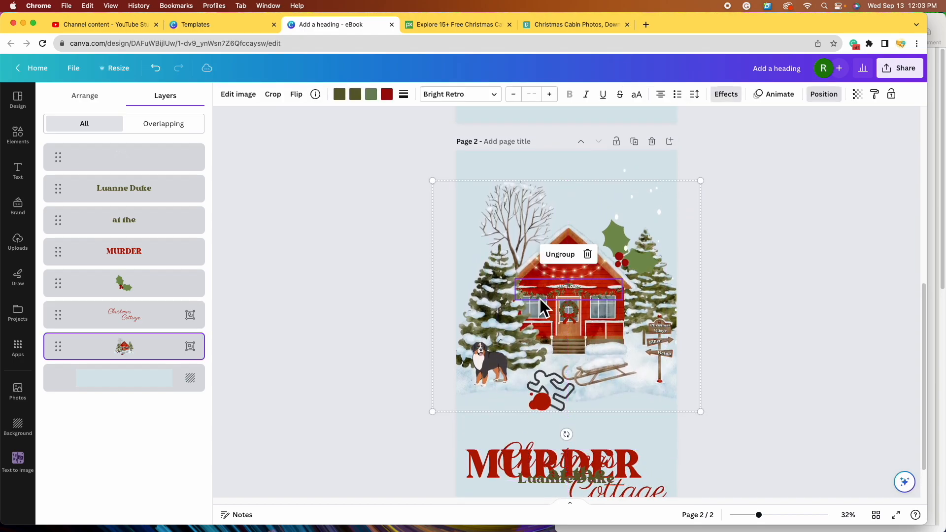
drag(433, 412, 425, 418)
drag(614, 242, 617, 446)
- Resize the cottage illustration to page width (1,801 × 1,553), centre it, and drag the snow overlay onto the page
click(559, 328)
drag(562, 331, 575, 315)
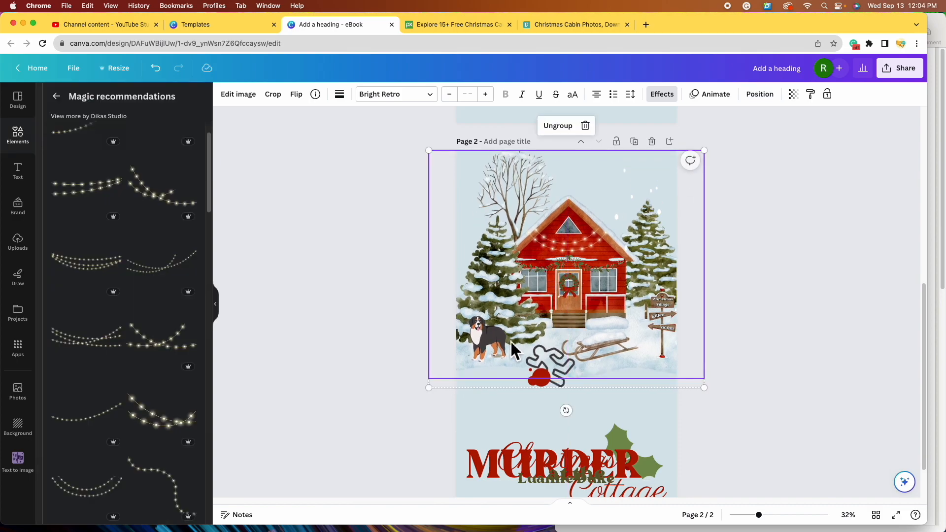
drag(429, 388, 420, 394)
drag(553, 330, 555, 332)
click(777, 407)
drag(649, 207, 446, 215)
scroll(799, 386, down, 2)
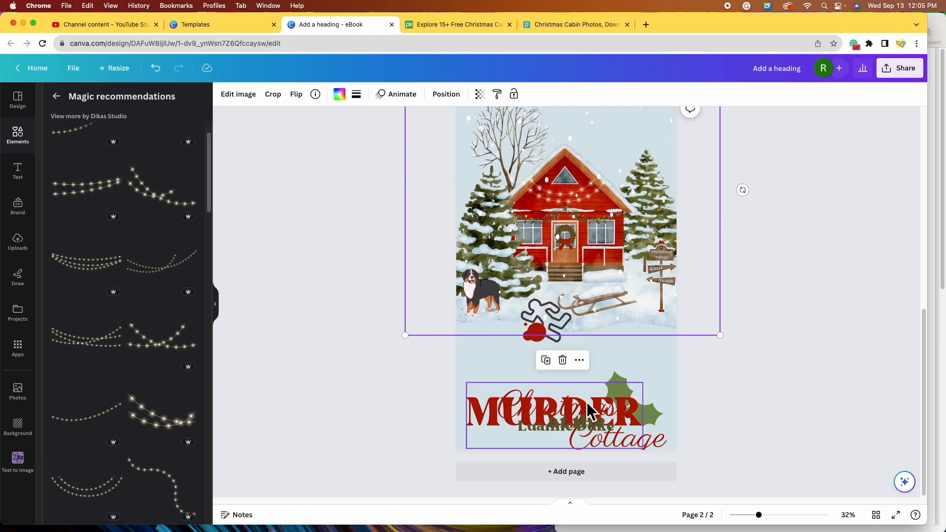
- Move MURDER up and shrink it, reposition the holly, and shrink the Christmas/Cottage title group
click(610, 412)
drag(611, 411, 621, 364)
drag(651, 402, 617, 363)
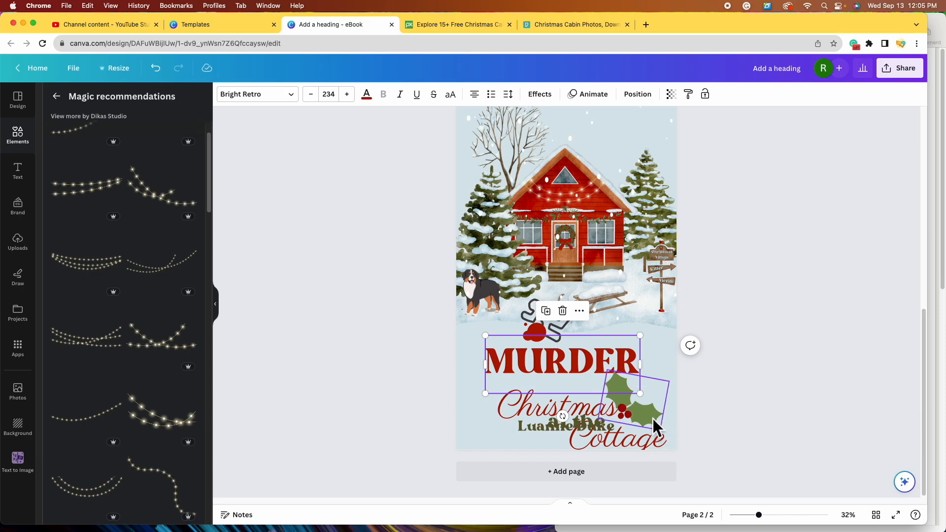
drag(657, 420, 667, 342)
click(610, 407)
drag(676, 396, 643, 376)
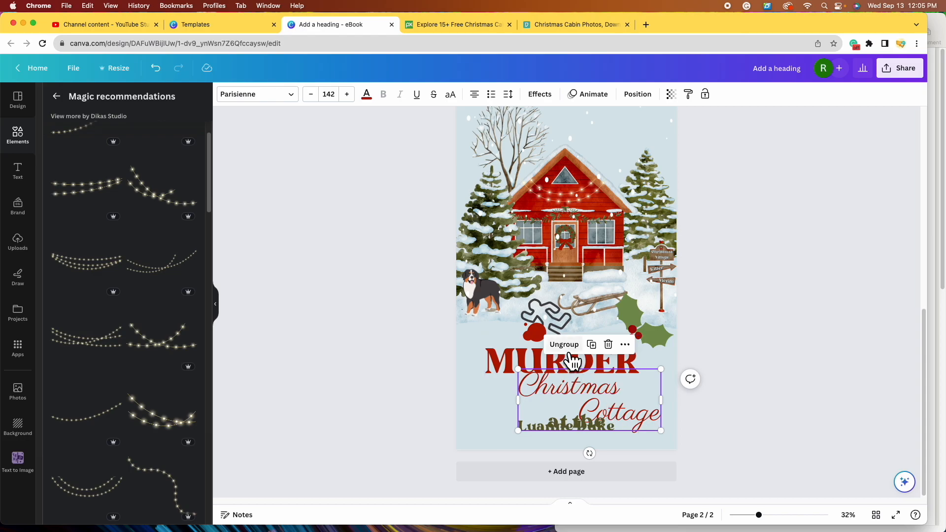
drag(639, 416, 633, 411)
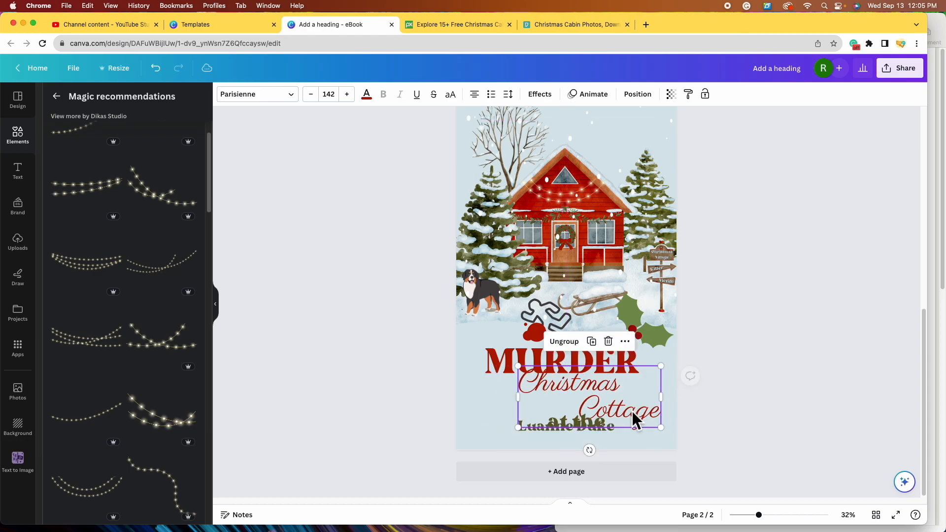
- Ungroup the title, delete the separate Cottage text, and place Christmas just below MURDER
click(579, 347)
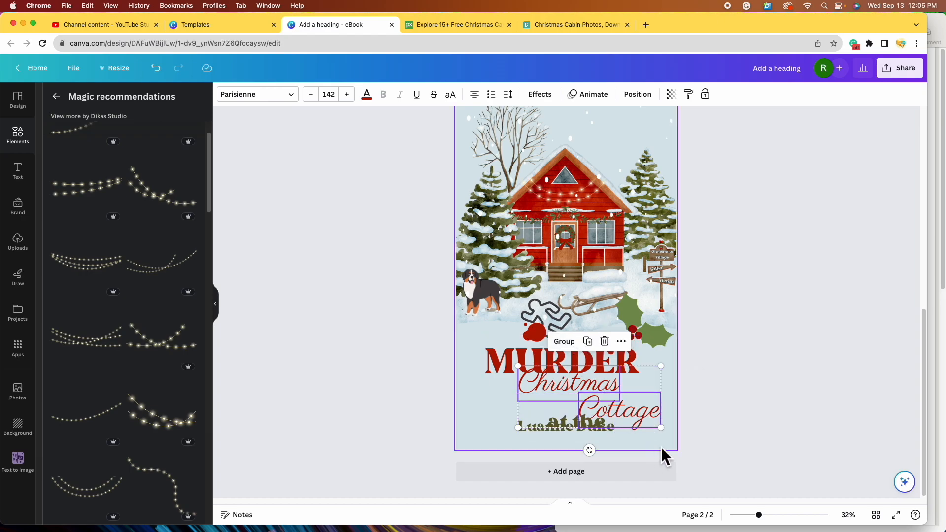
click(749, 439)
click(634, 412)
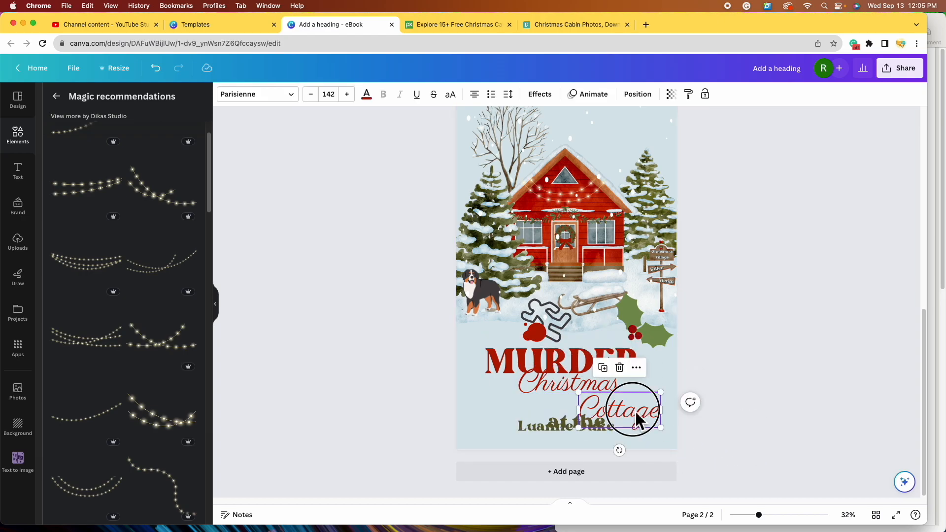
click(622, 368)
click(580, 388)
drag(599, 398, 572, 410)
- Add 'Cottage' to the Christmas text box, widen it to one line and shrink it to about 119
click(590, 401)
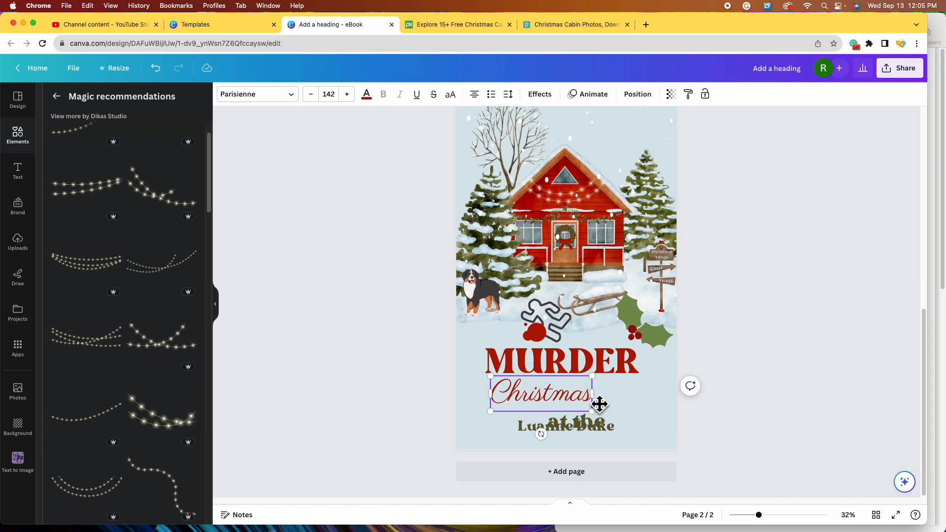
key(Return)
text(Cottage)
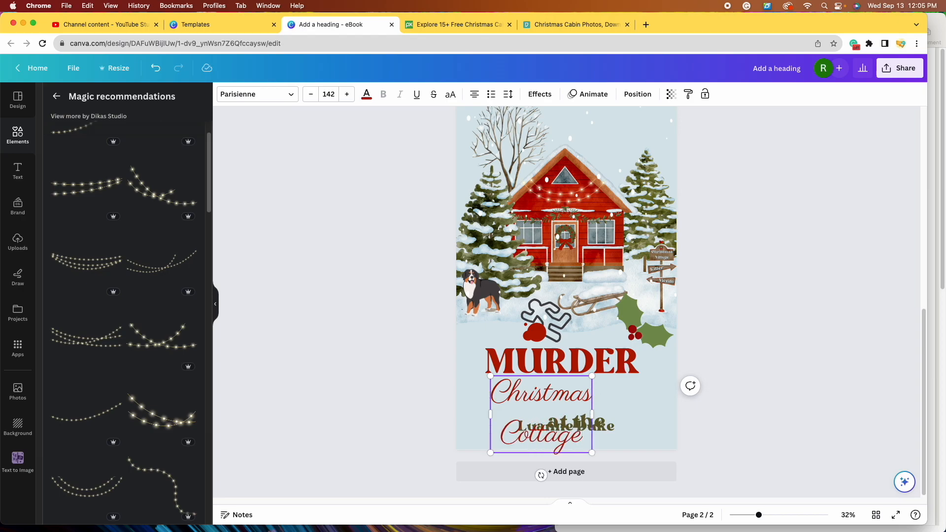
drag(602, 424, 676, 418)
drag(491, 417, 469, 423)
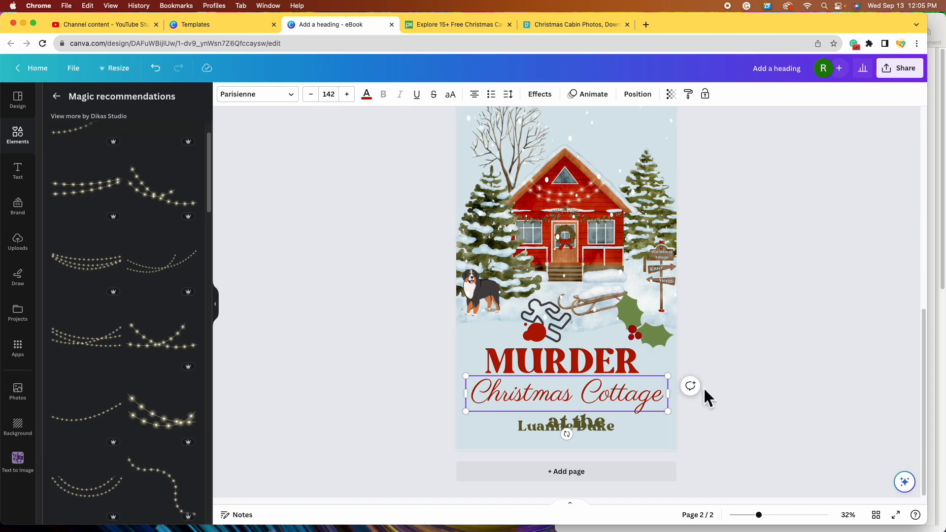
drag(671, 419, 641, 401)
click(543, 432)
- Move the author name to the top above the cabin and fit 'at the' under MURDER
drag(543, 436, 583, 153)
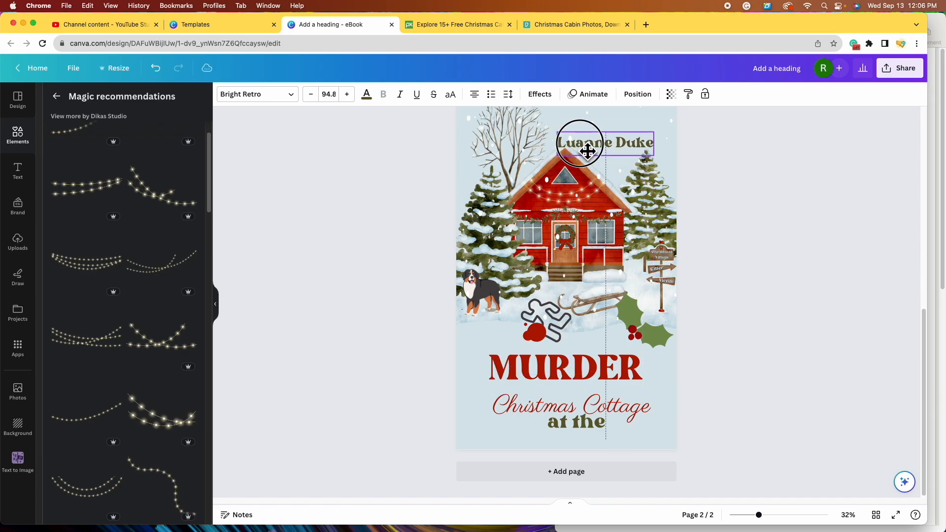
drag(579, 423, 574, 393)
drag(627, 414, 626, 430)
click(593, 397)
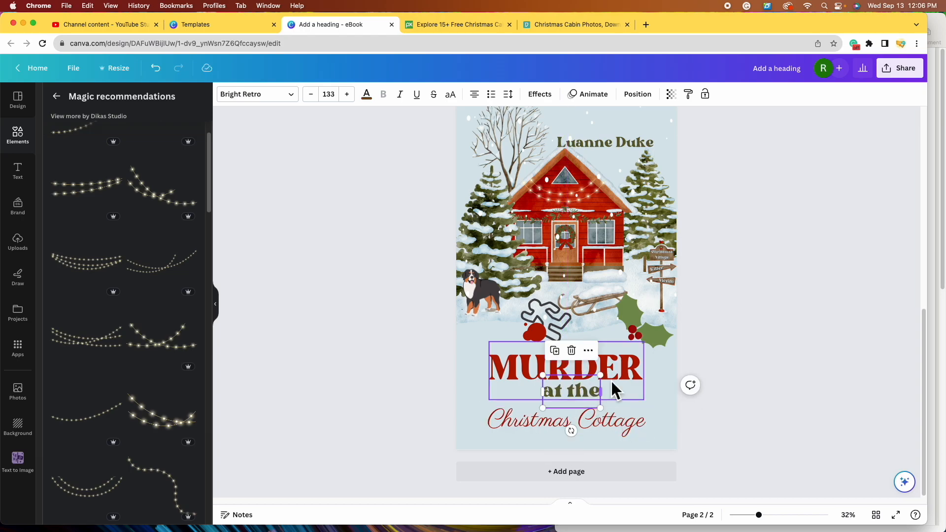
drag(600, 383, 571, 397)
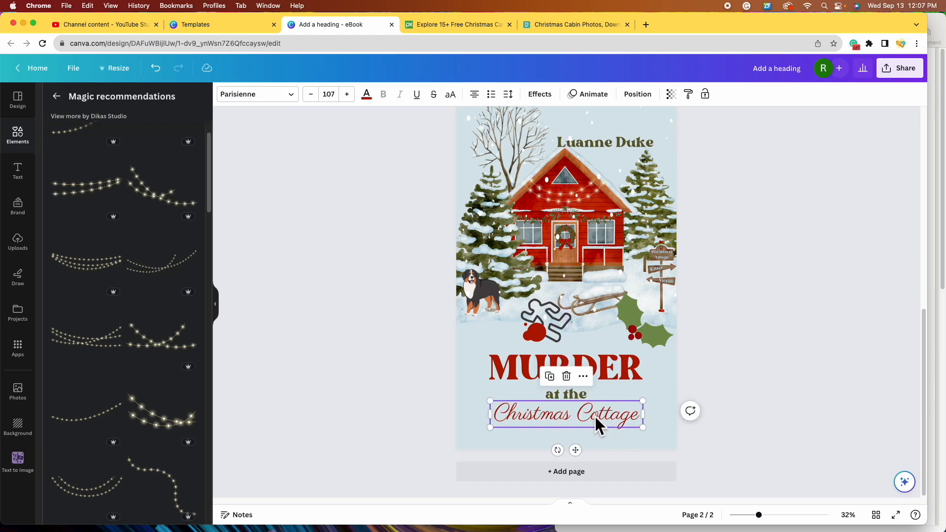
- Change Christmas Cottage to the Bright Retro font and enlarge it to size 120
click(285, 94)
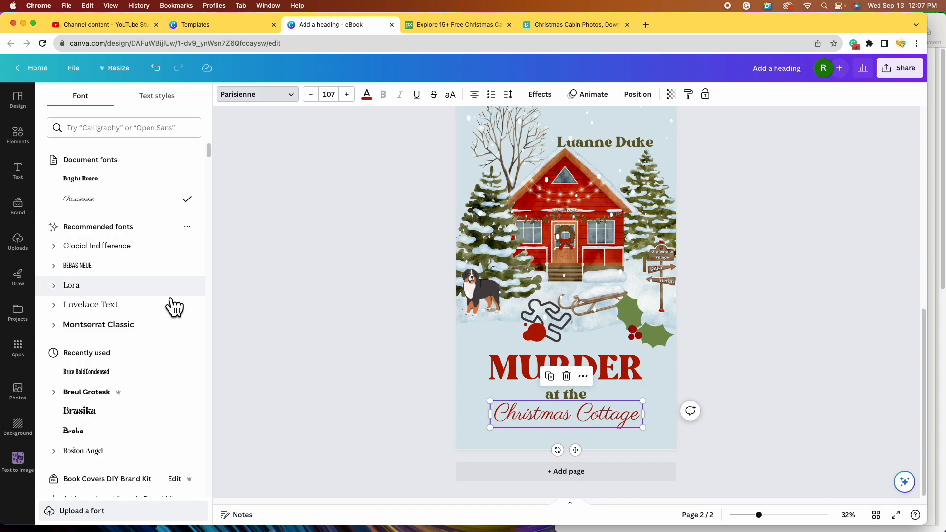
click(112, 182)
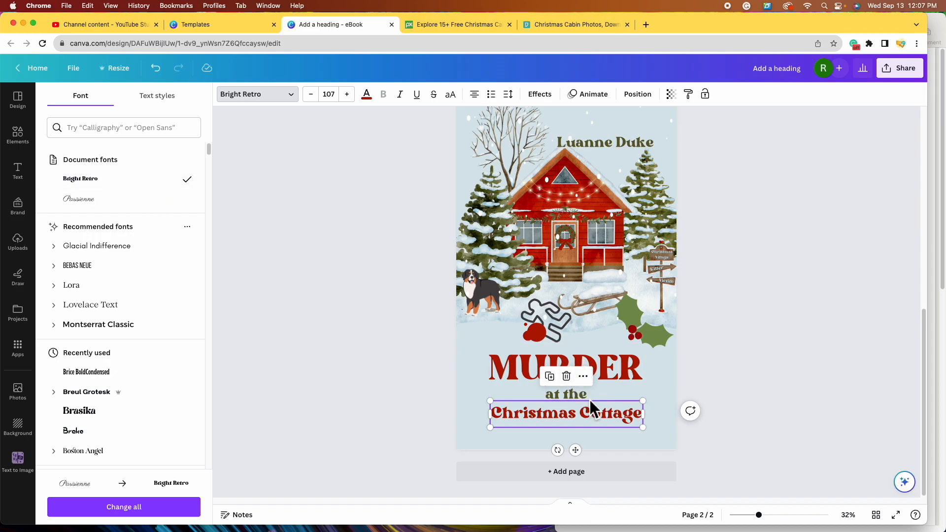
drag(642, 427, 660, 398)
drag(612, 412, 604, 408)
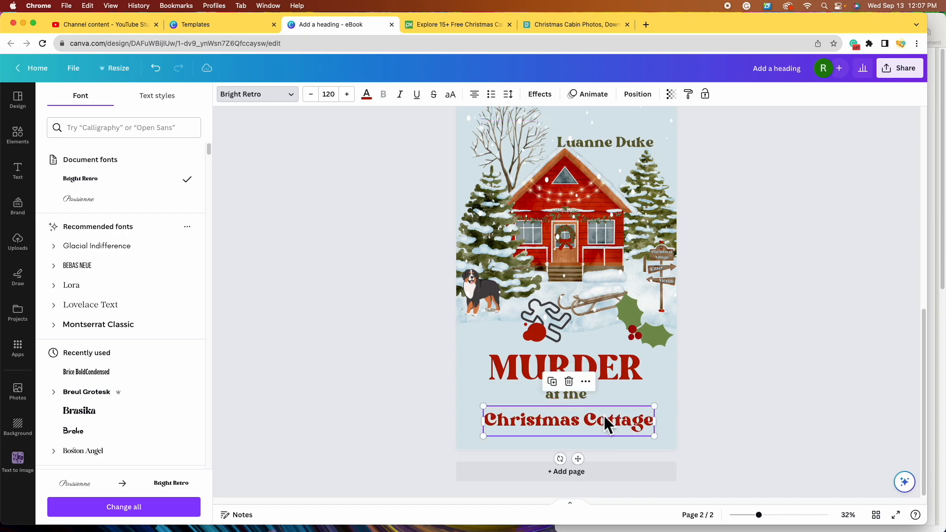
click(654, 340)
click(662, 345)
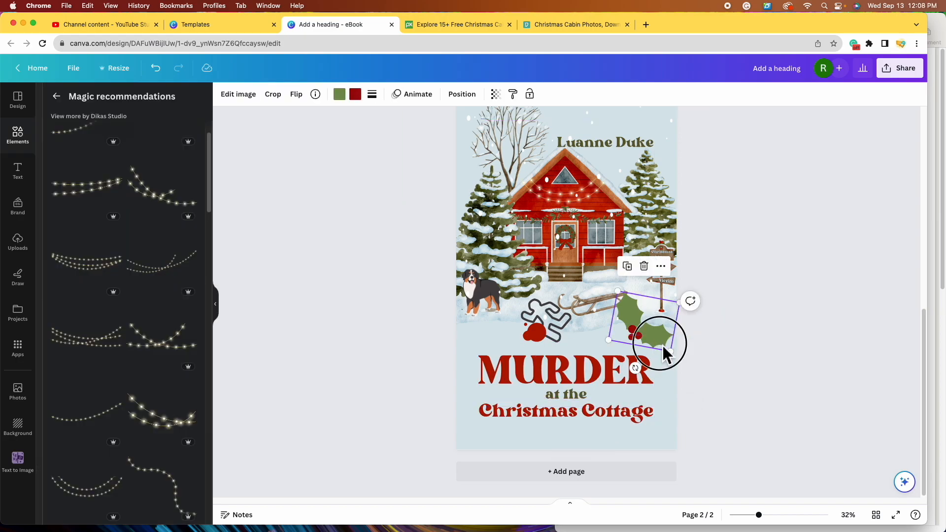
- Delete the holly sprig graphic from the cover
click(644, 267)
scroll(678, 418, up, 1)
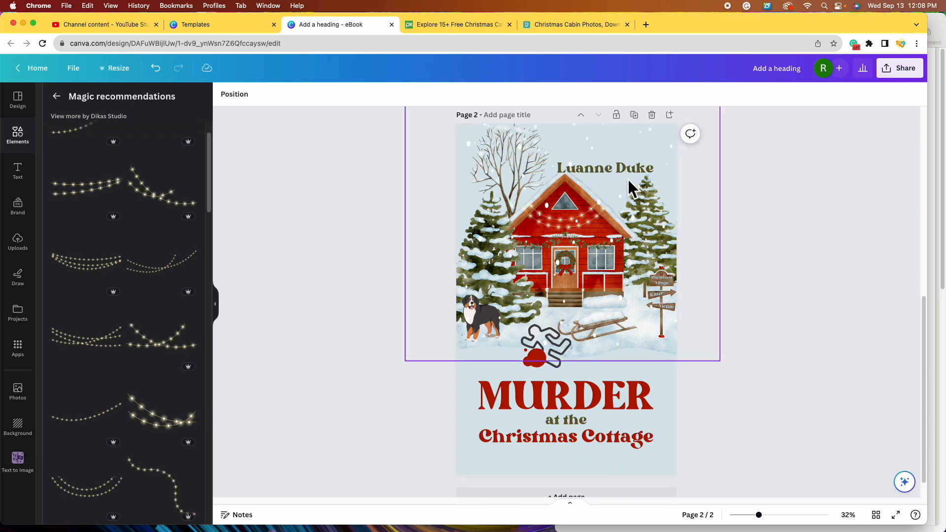
scroll(610, 205, up, 1)
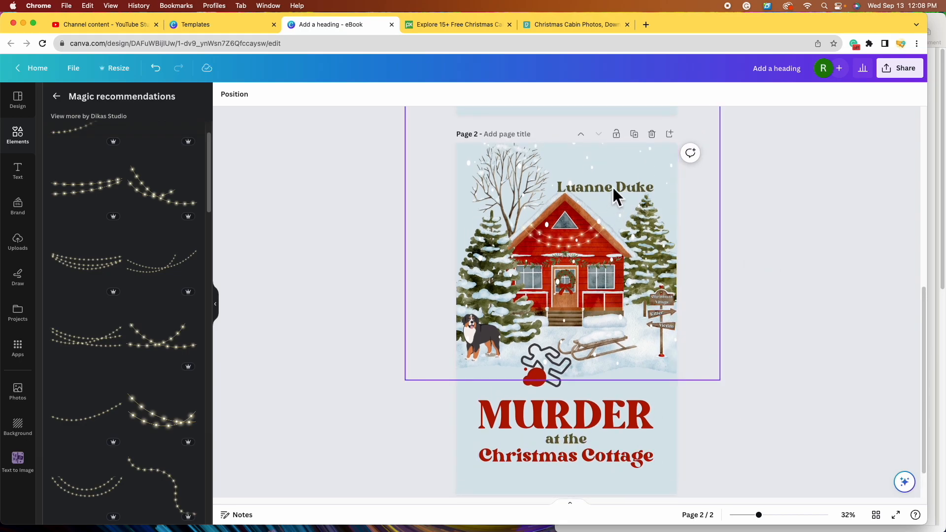
click(639, 218)
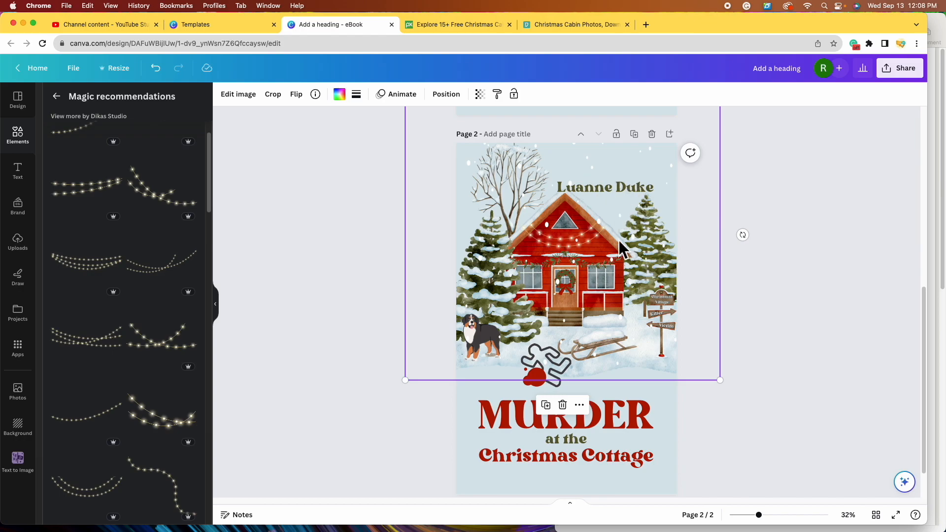
- Shrink the author name to 75.7 and shift it to the upper right
click(457, 99)
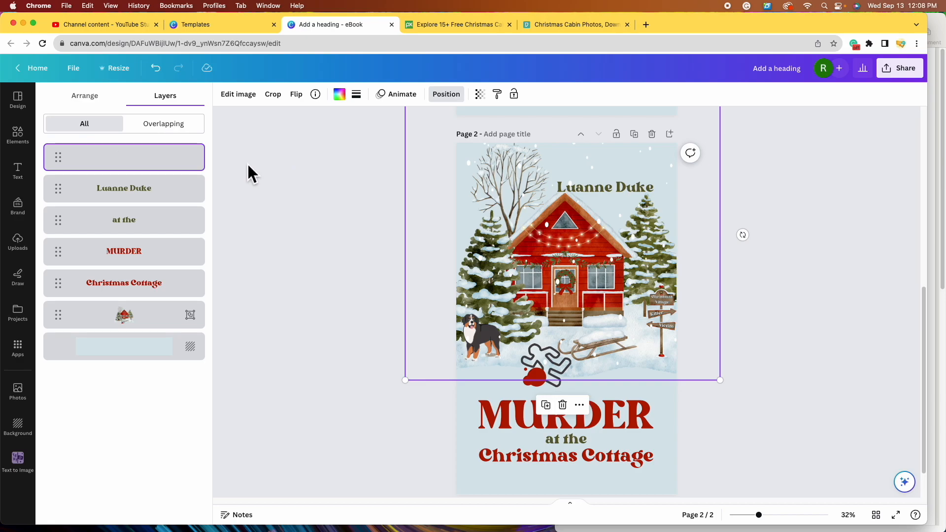
click(143, 200)
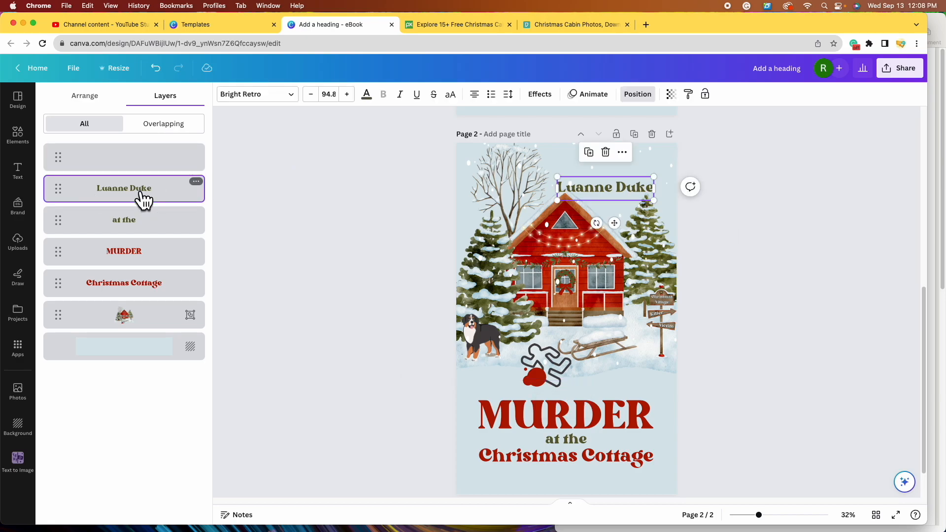
drag(557, 177, 627, 180)
click(771, 243)
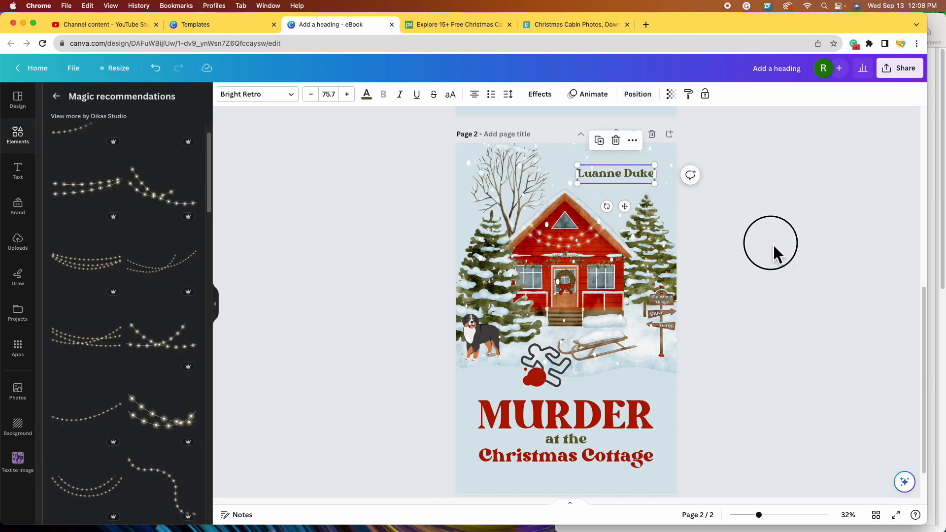
scroll(742, 310, down, 3)
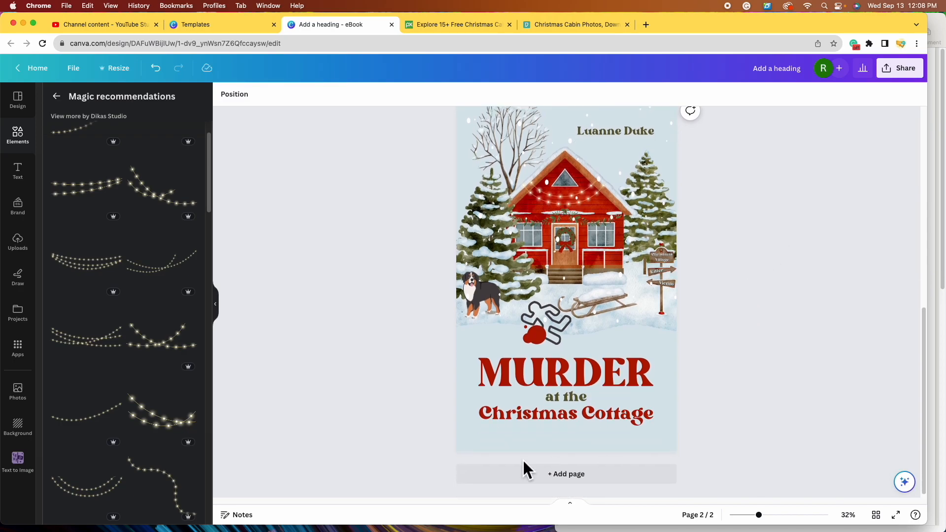
click(564, 437)
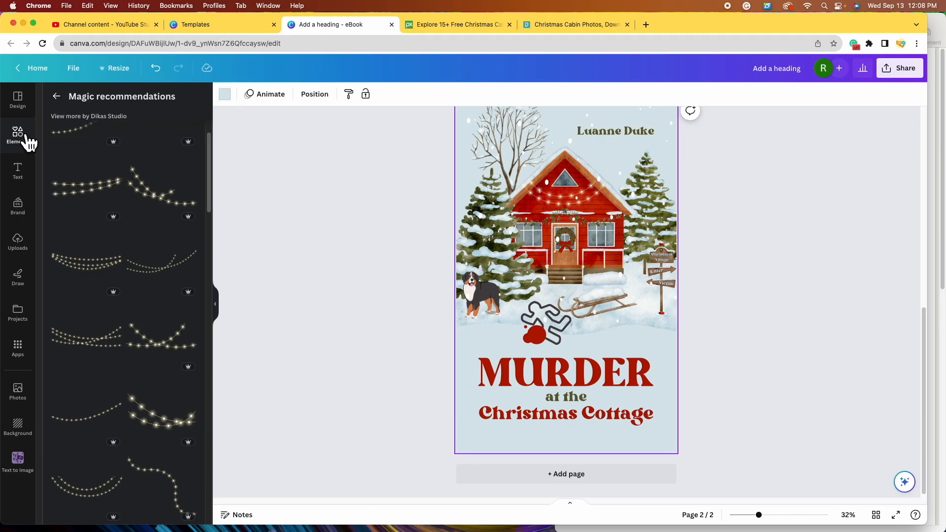
- Add the red-bowed garland from the christmas garland results along the page bottom at full width
click(57, 96)
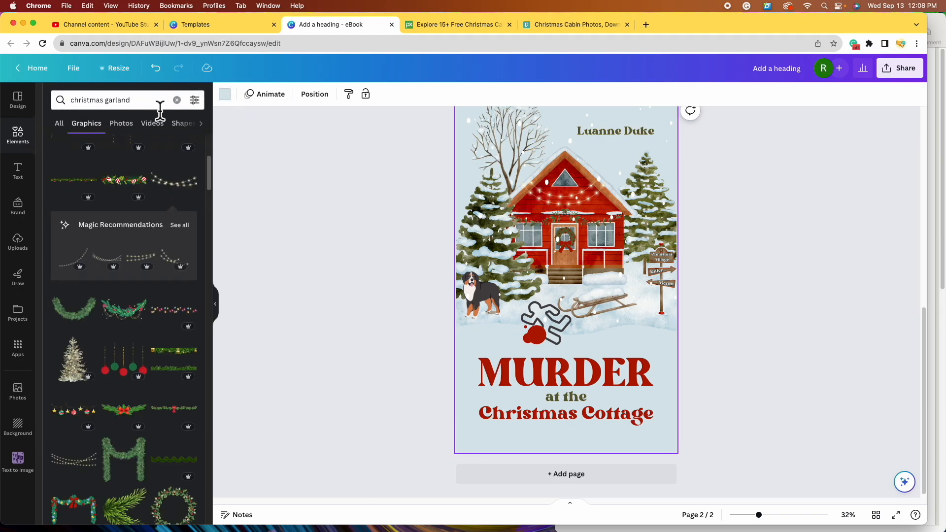
scroll(150, 274, down, 3)
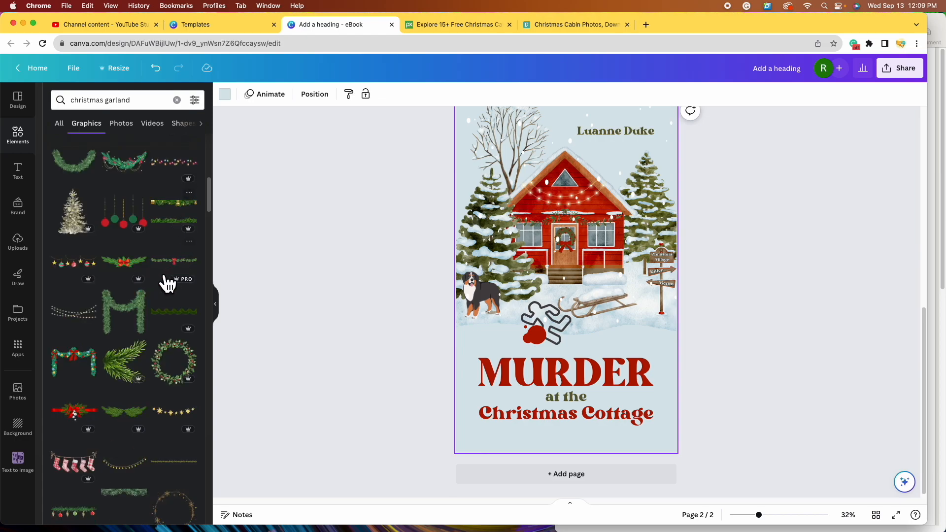
click(173, 266)
drag(582, 309, 676, 459)
click(566, 399)
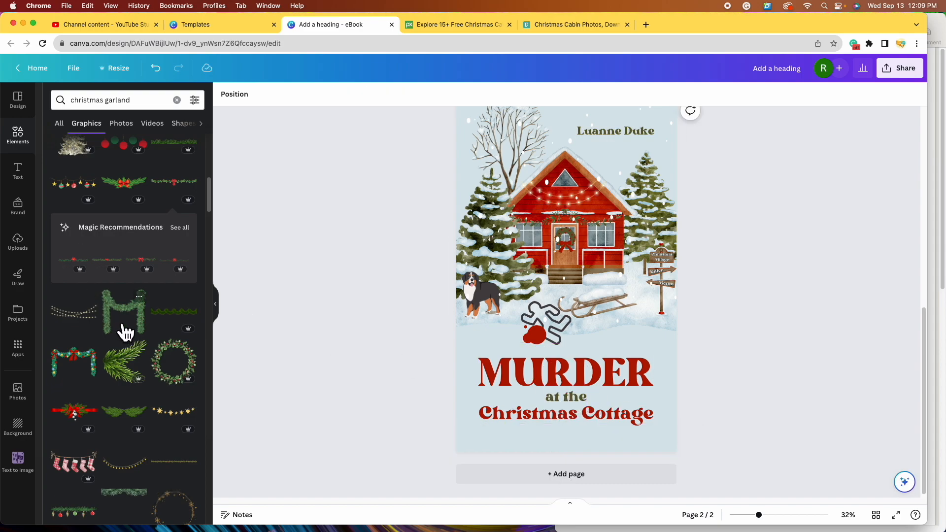
scroll(126, 333, down, 5)
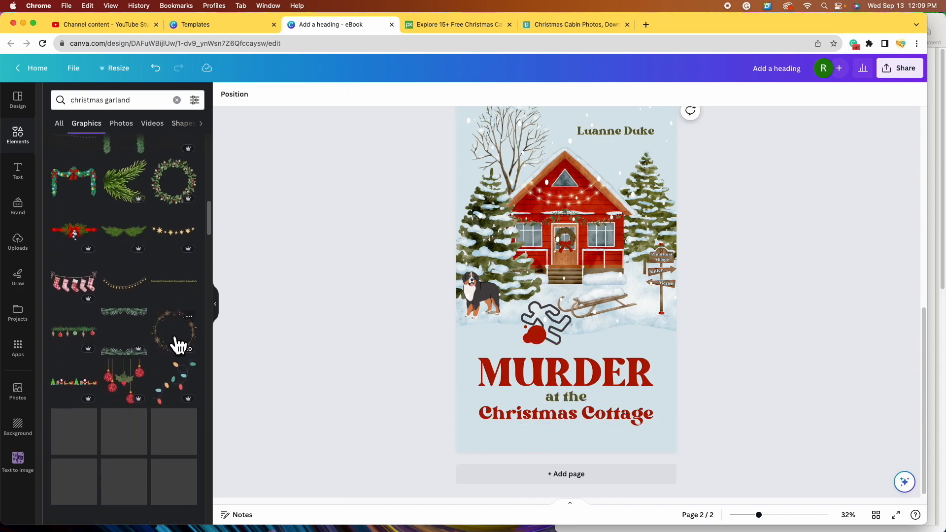
key(super+z)
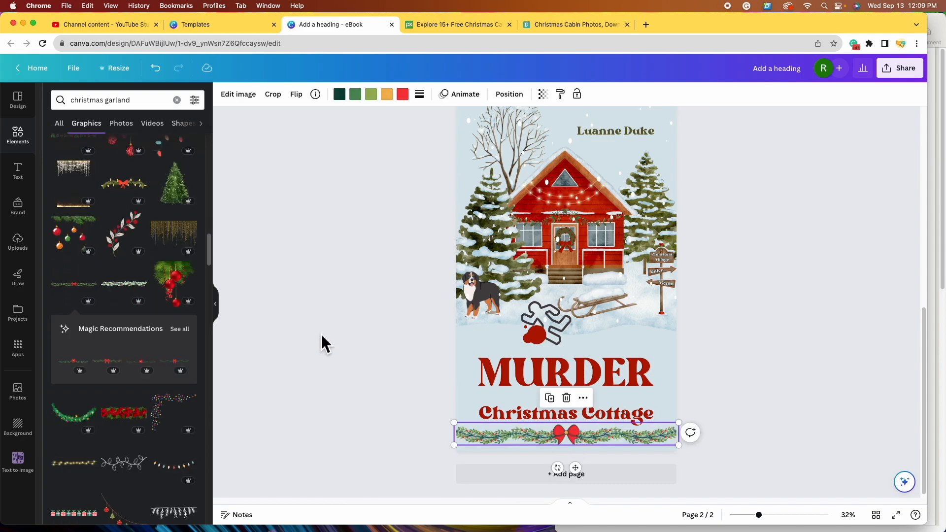
- Recolour the garland's red and orange to dark red and its light green to olive
click(412, 103)
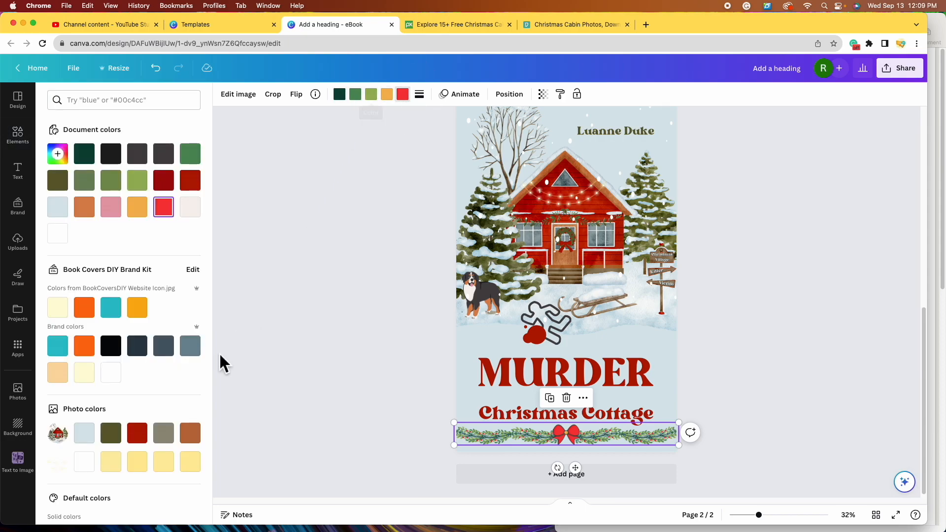
click(148, 440)
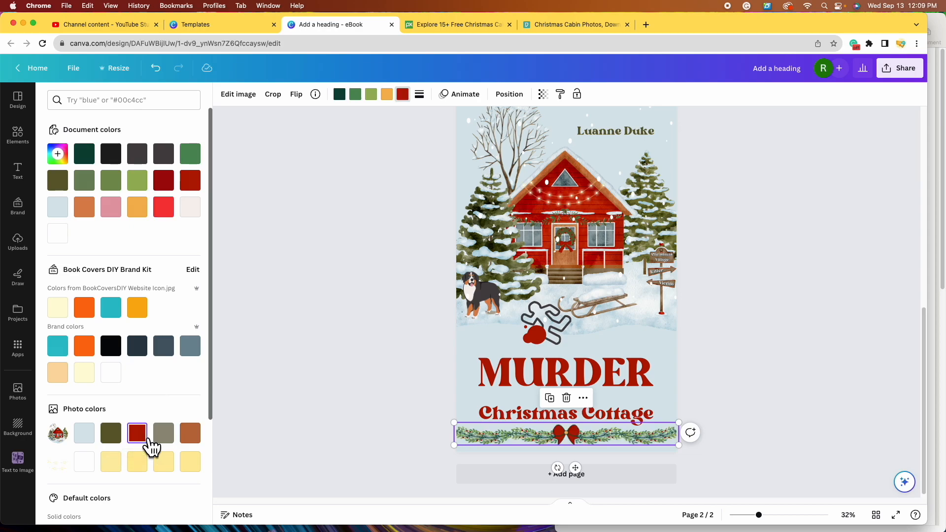
click(386, 94)
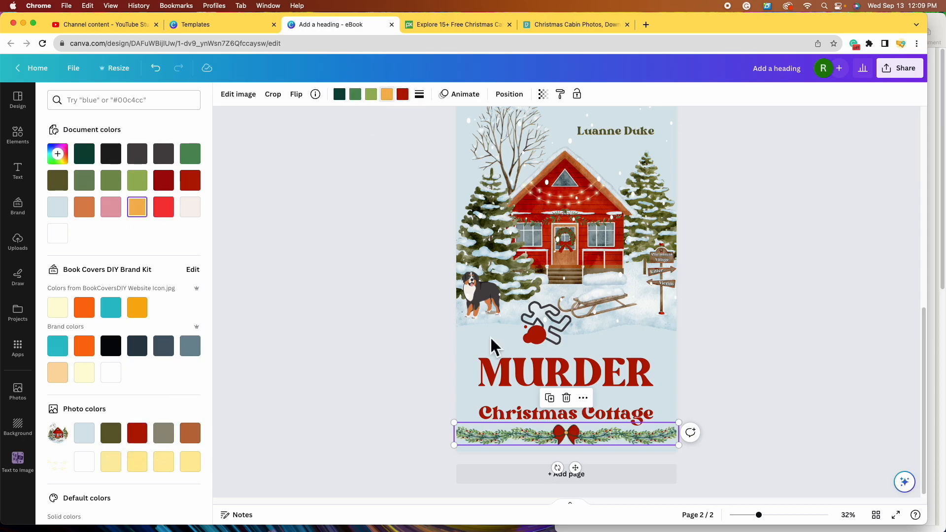
click(146, 441)
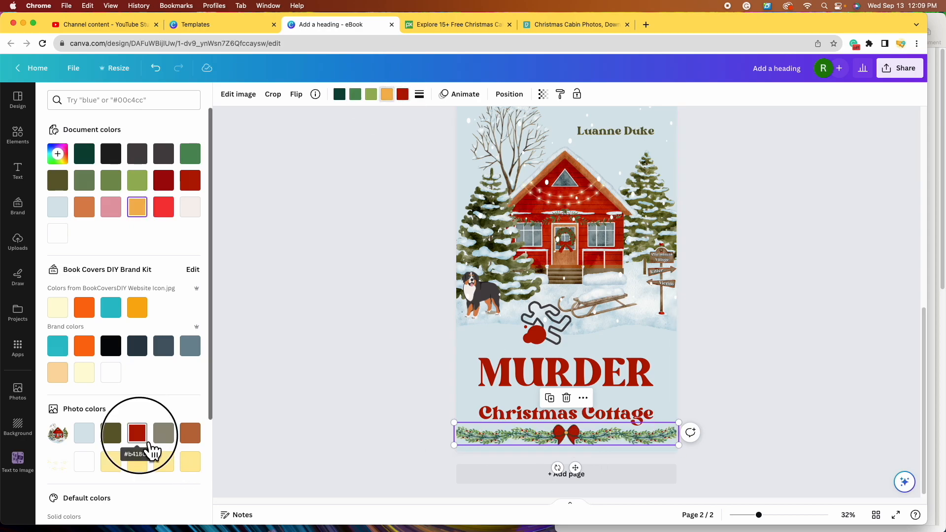
click(371, 94)
click(110, 432)
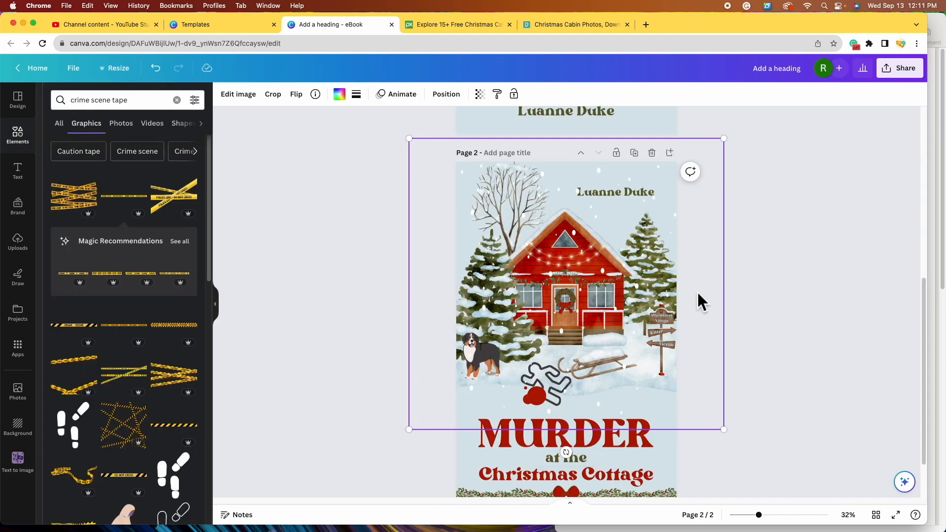
scroll(696, 291, down, 1)
drag(596, 278, 601, 306)
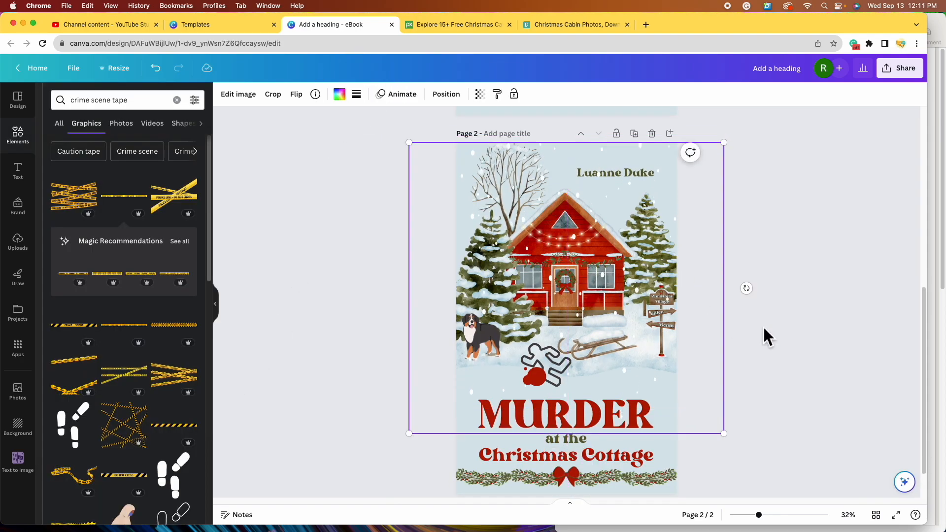
- Recentre the cottage illustration horizontally on page 2 using the centre guide
scroll(760, 332, down, 1)
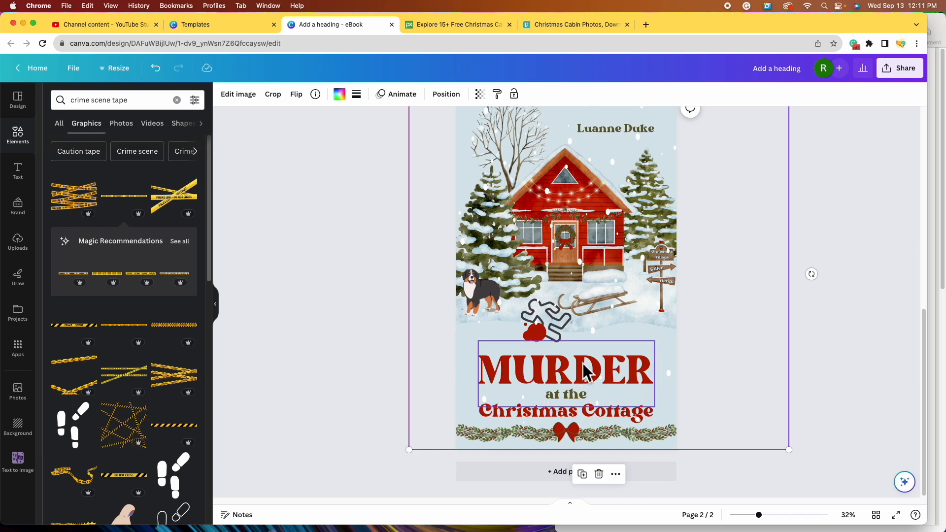
scroll(773, 395, up, 1)
click(744, 403)
drag(744, 403, 721, 411)
click(813, 374)
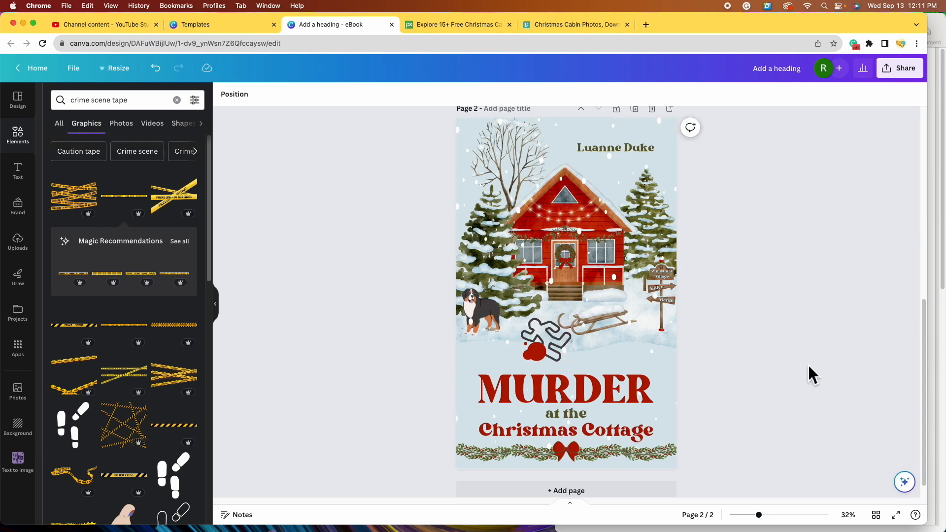
- Move the blank full-page overlay layer to the top of the stack and zoom out to 29%
click(665, 417)
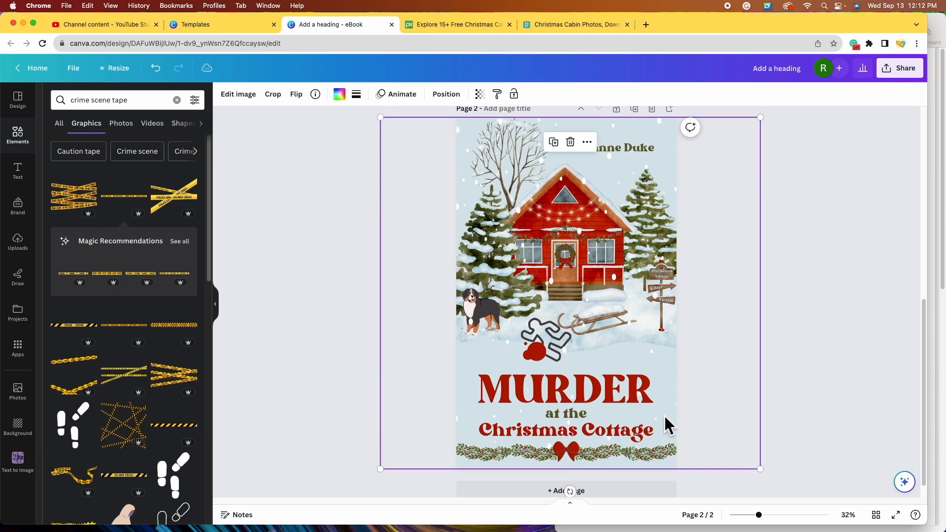
click(456, 101)
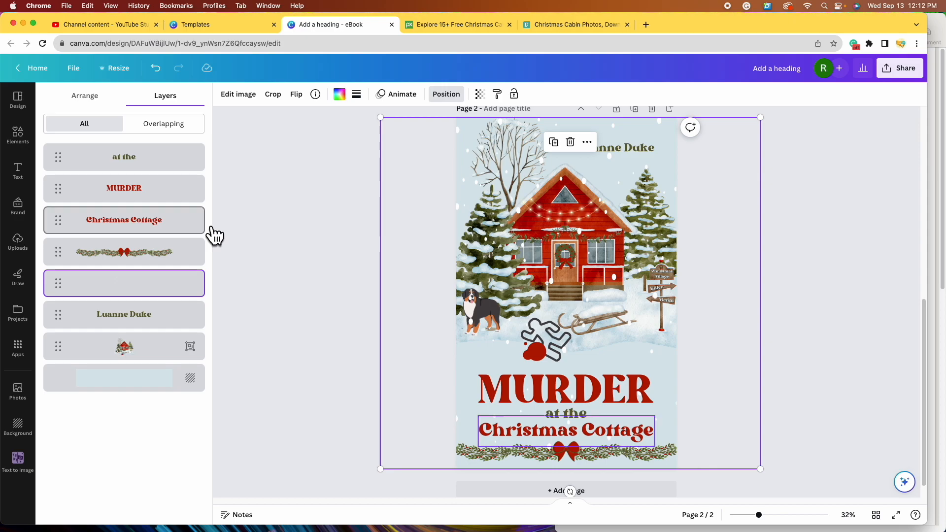
drag(143, 291, 140, 158)
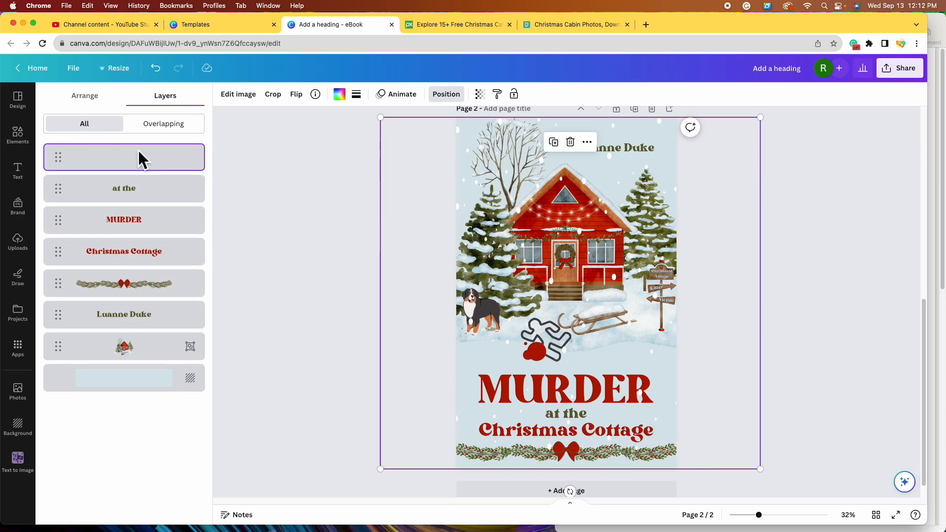
click(817, 305)
drag(758, 514, 756, 515)
- Review both pages, then replace the 'Add a heading' design name with 'Murder at the Xmas Cottage Book Covers'
scroll(780, 407, up, 6)
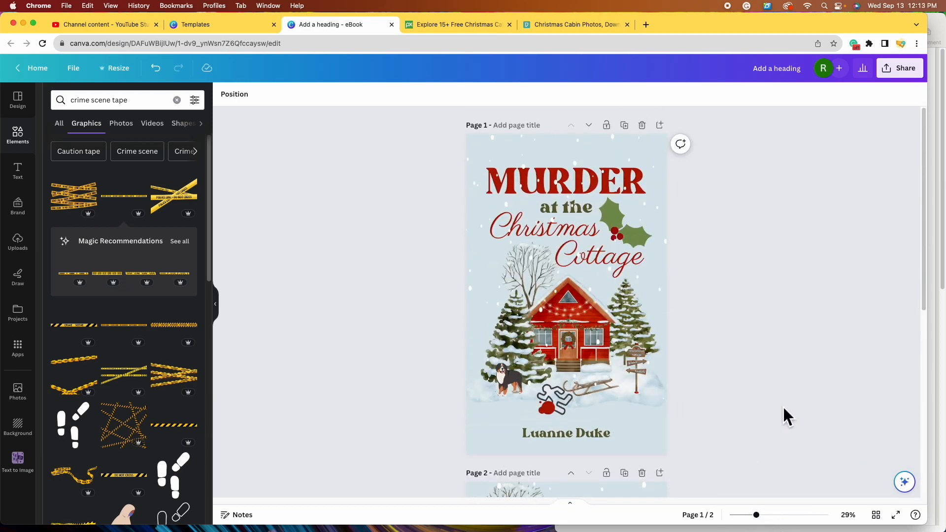
scroll(785, 406, down, 6)
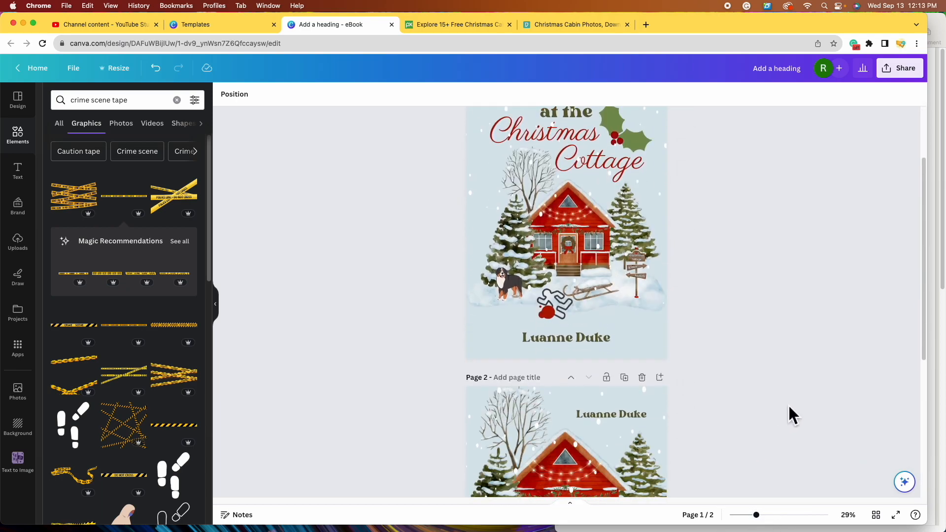
scroll(790, 406, down, 3)
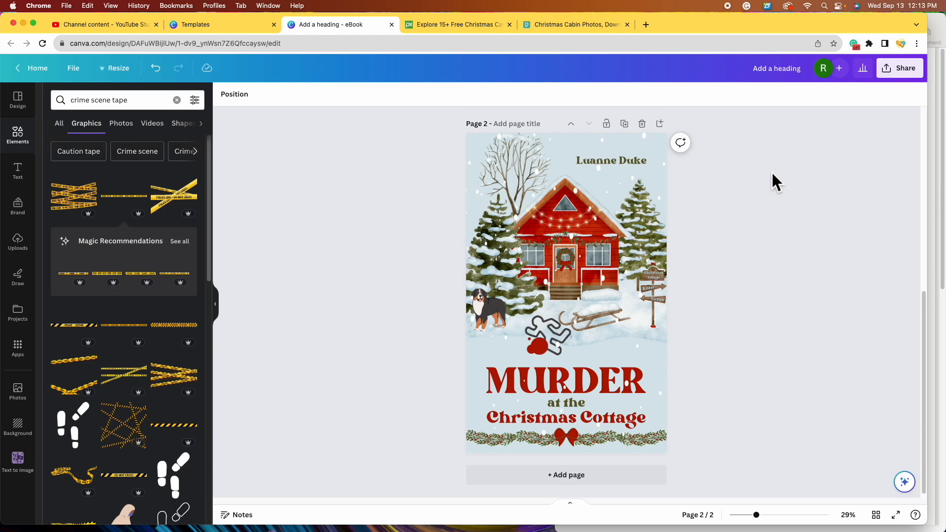
click(791, 73)
triple_click(791, 74)
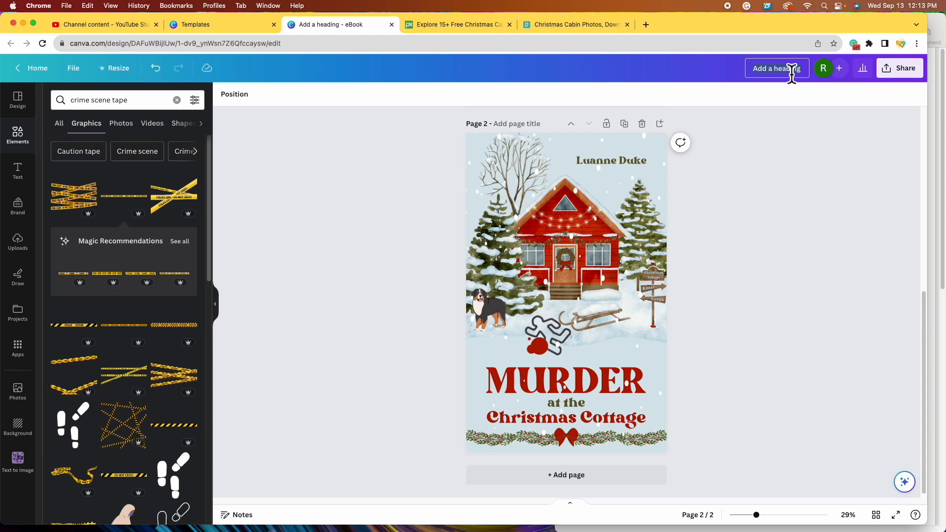
text(Murder at the Xmas Cottage Book Covers)
- Set the download file type to PNG
click(801, 194)
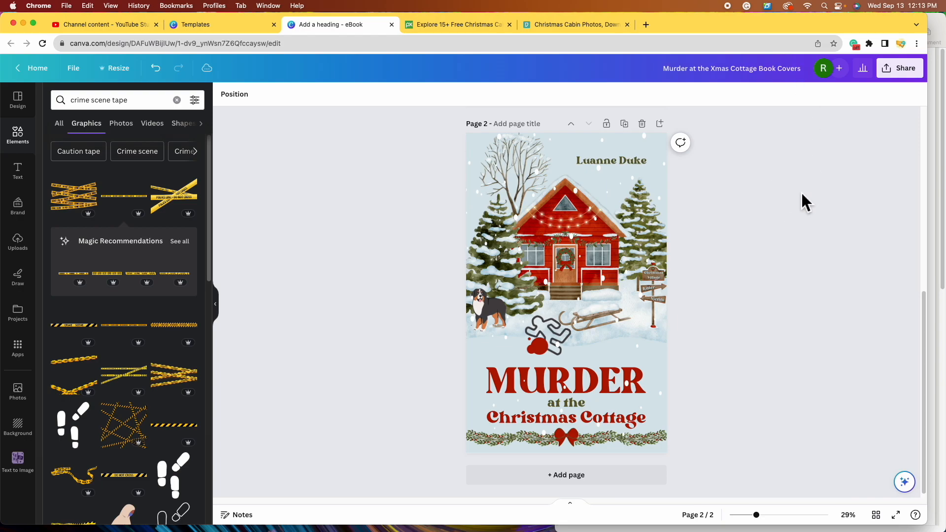
click(919, 79)
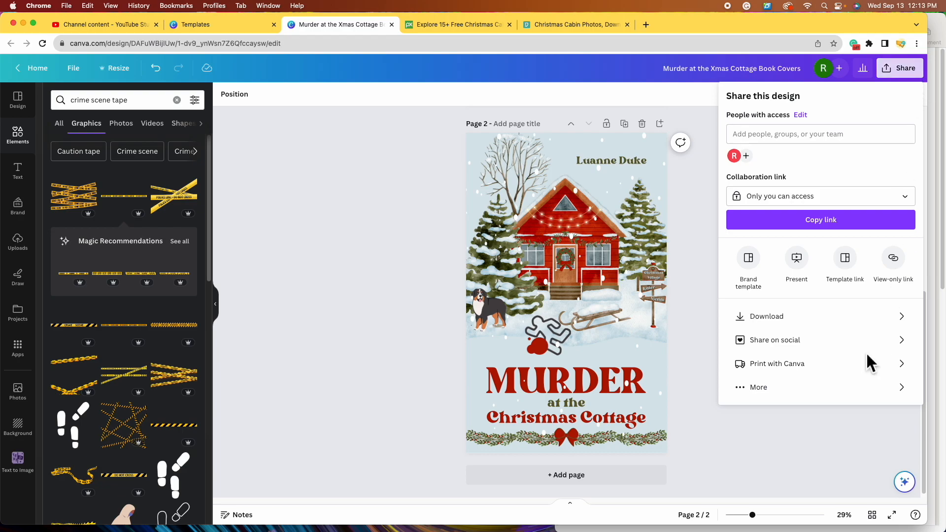
click(870, 316)
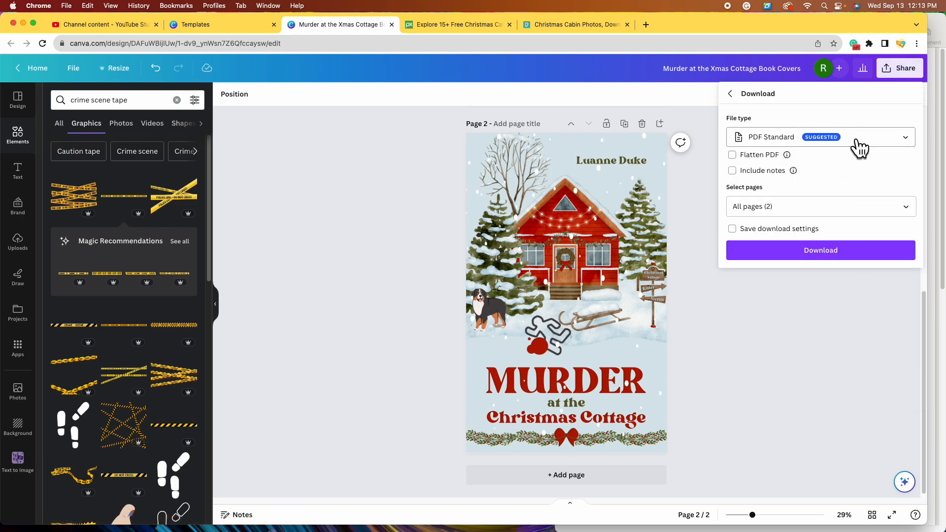
click(903, 143)
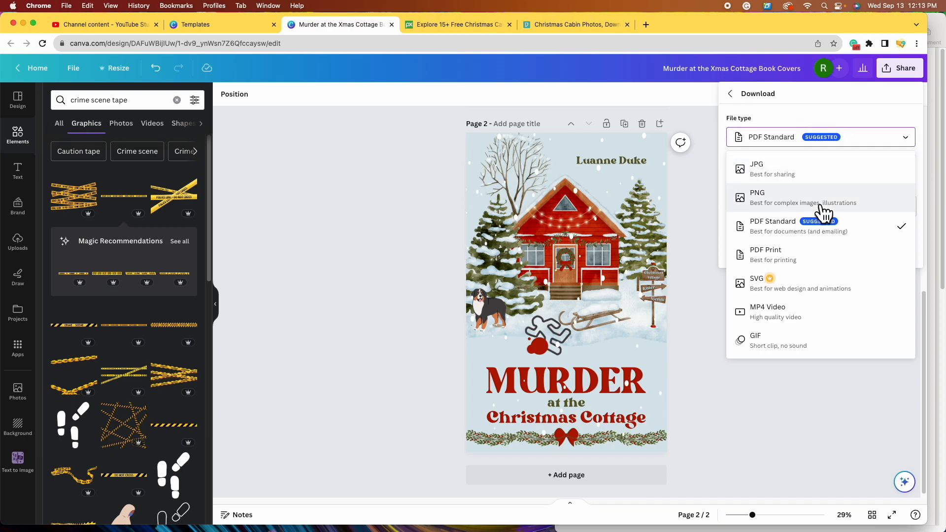
click(837, 193)
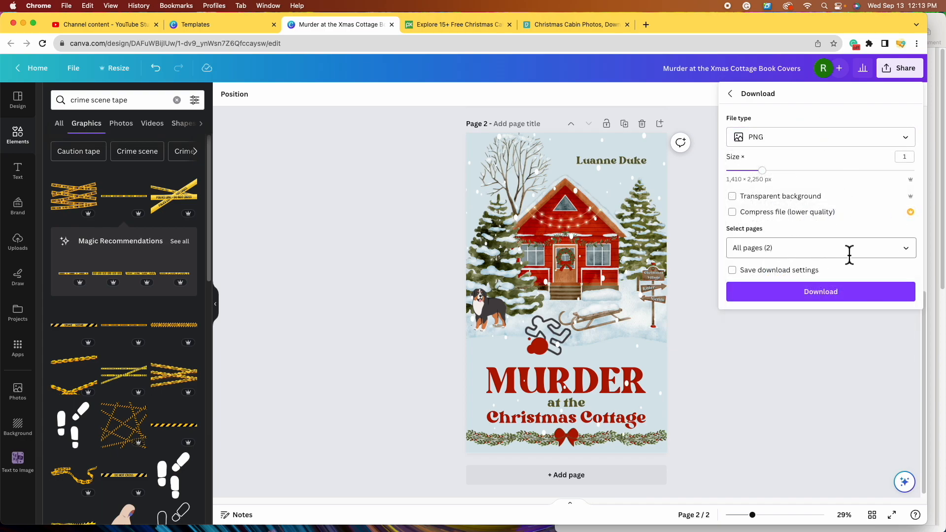
- Download both pages and open the extracted folder with 1.png and 2.png in Finder
click(854, 297)
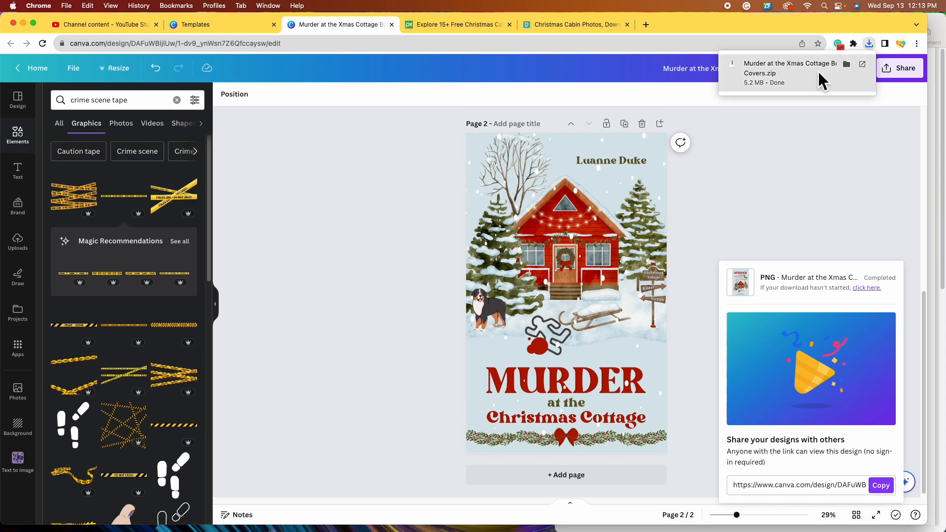
click(818, 70)
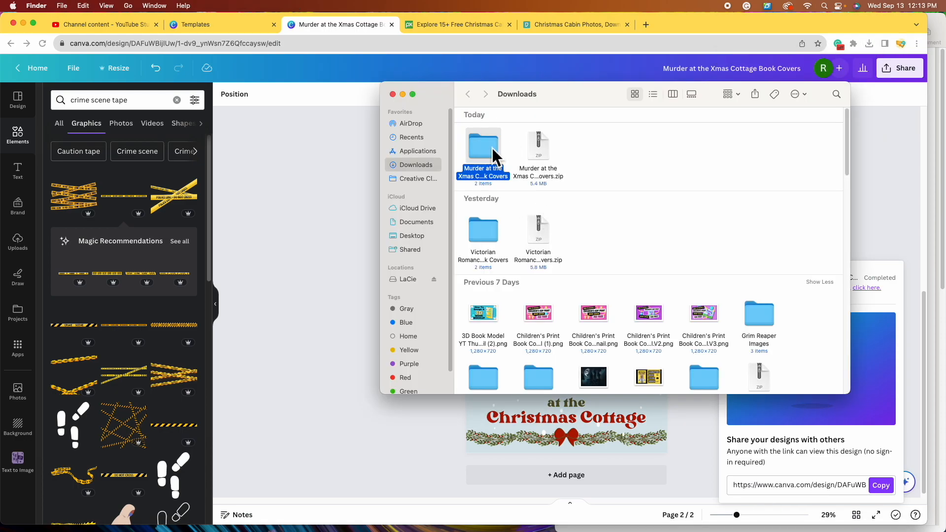
double_click(483, 146)
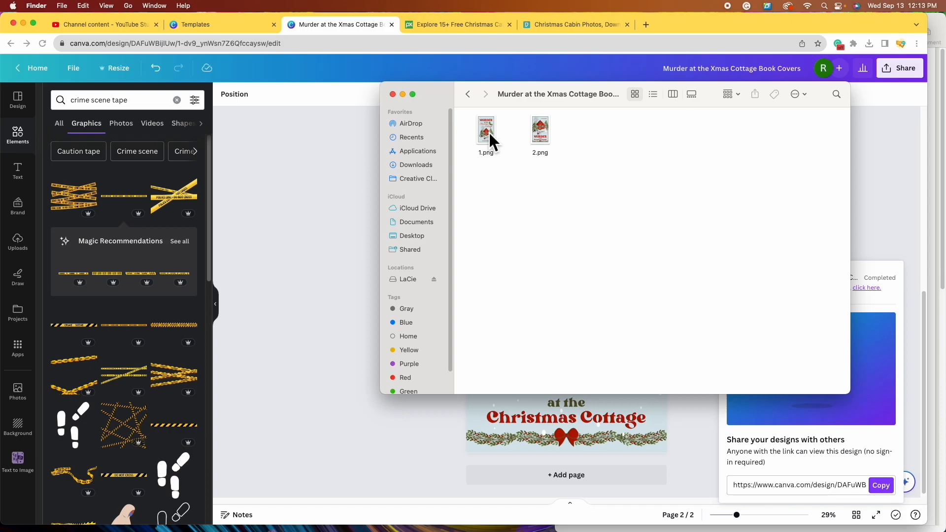
- Open 1.png and 2.png in Preview and arrange the two cover images side by side
double_click(488, 132)
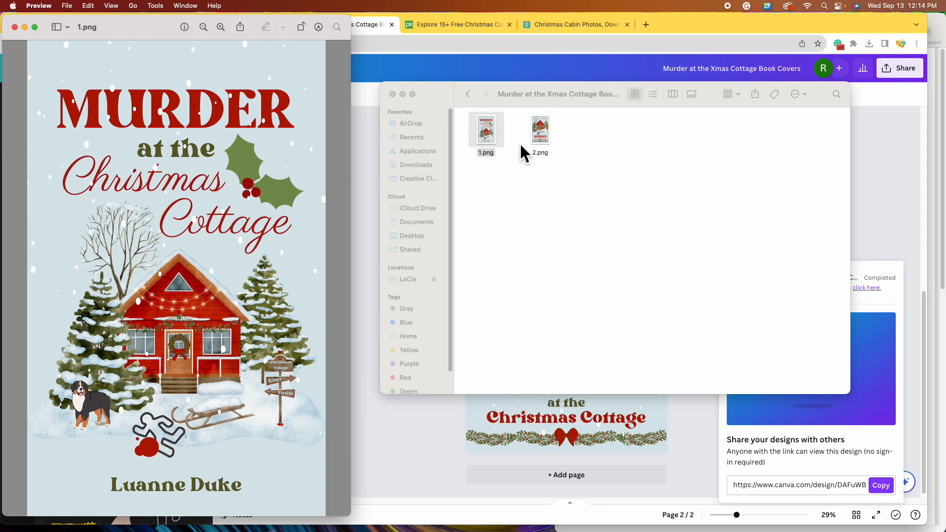
double_click(541, 136)
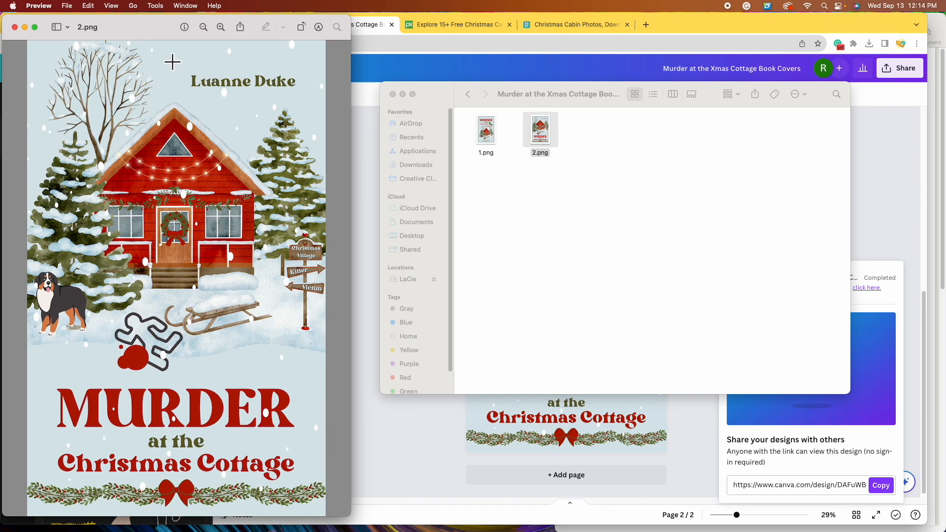
drag(144, 33, 481, 55)
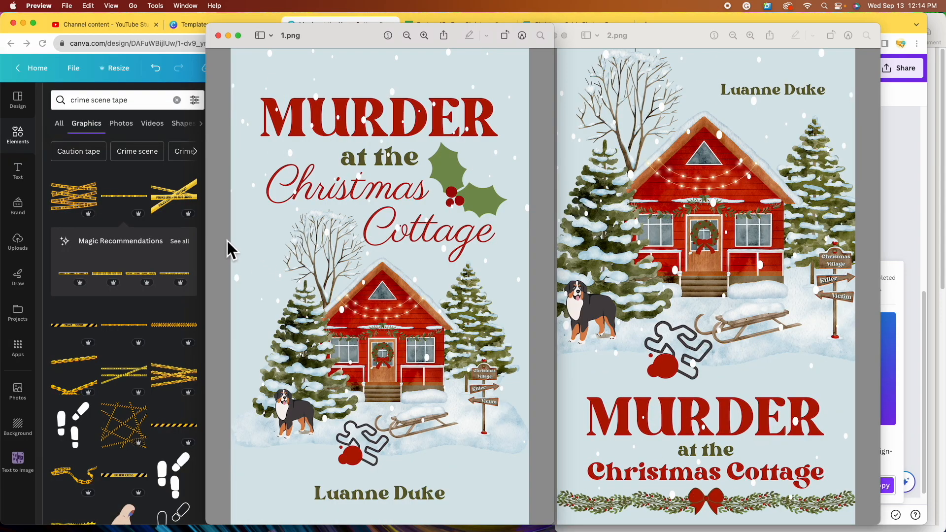